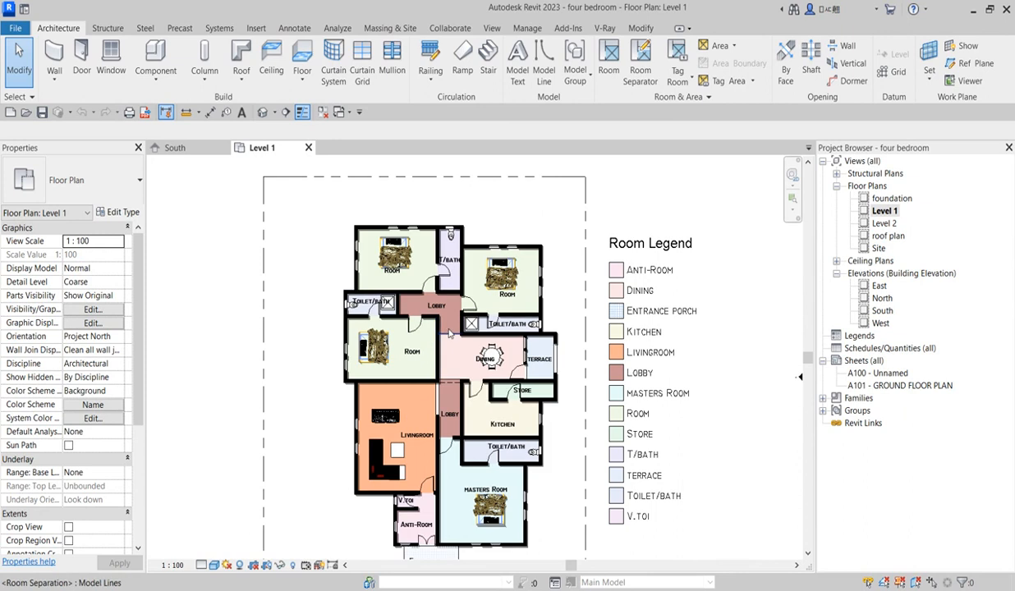
- Examine the colour-filled room layout and room legend on the Level 1 floor plan
scroll(450, 332, "down", 3)
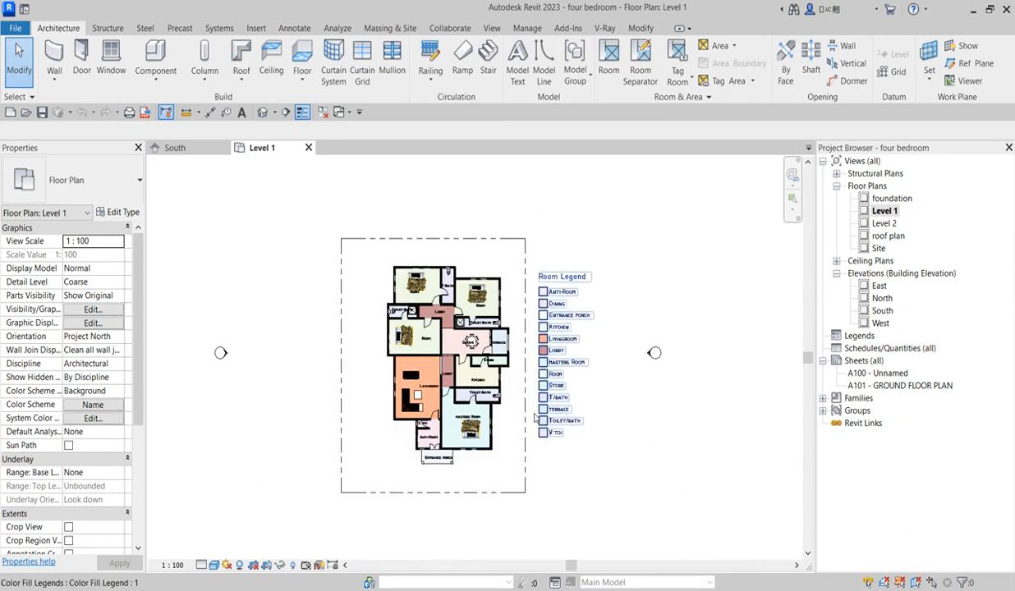
scroll(572, 465, "down", 2)
scroll(484, 403, "up", 6)
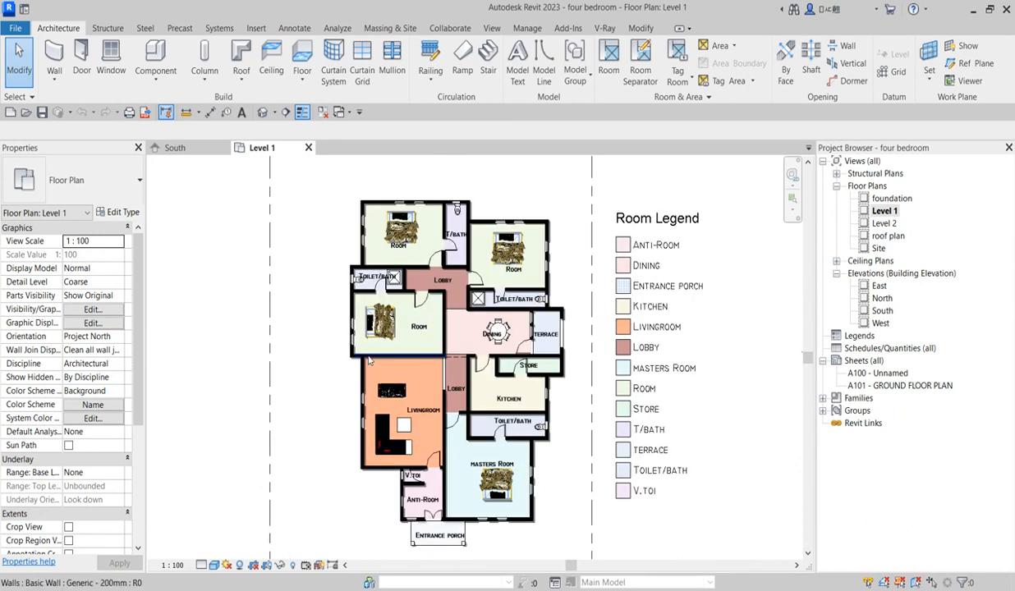
scroll(390, 294, "down", 2)
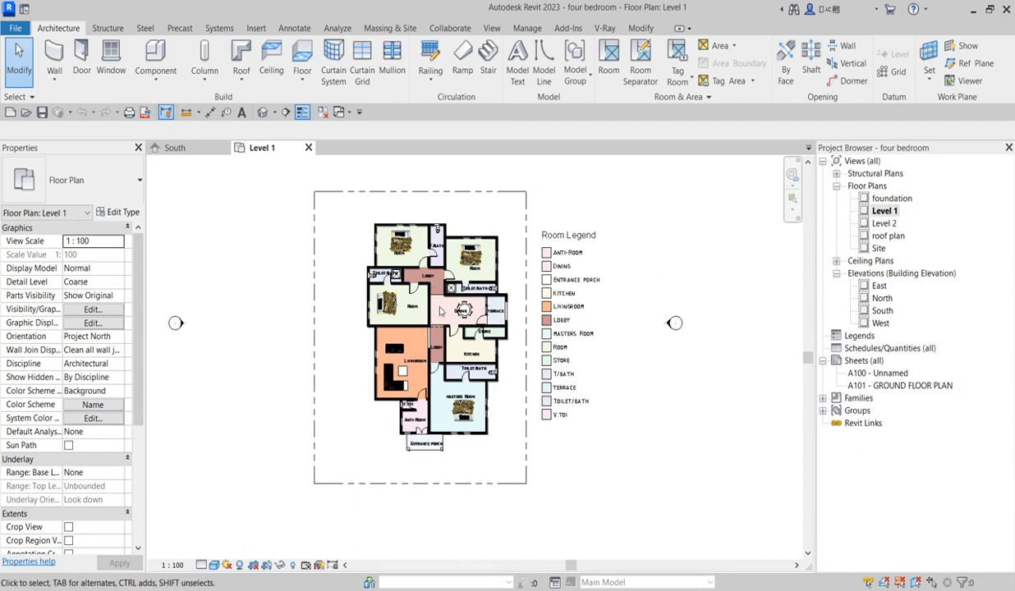
scroll(419, 328, "up", 2)
scroll(403, 411, "down", 2)
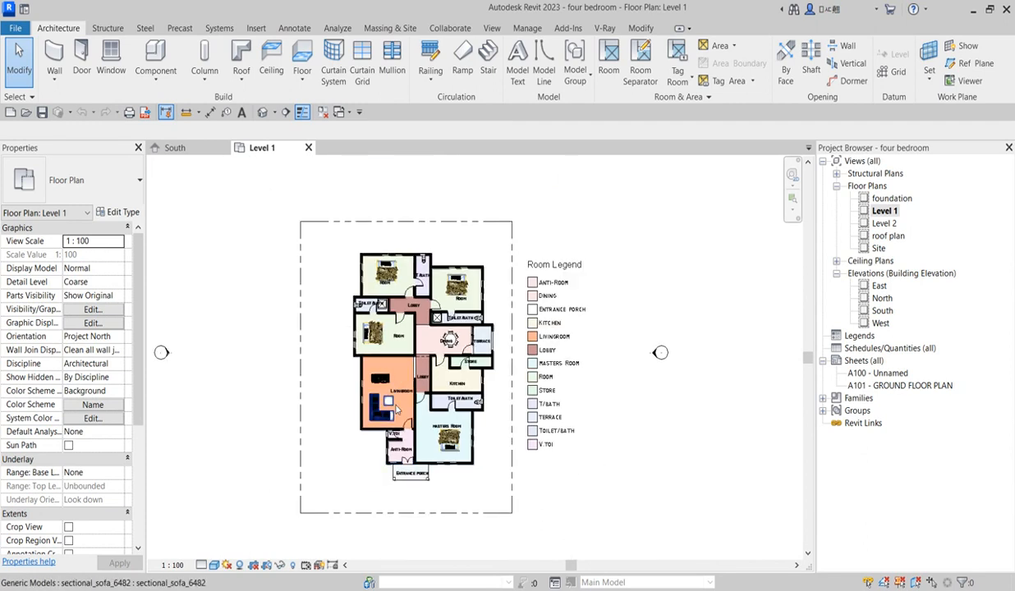
scroll(394, 402, "up", 2)
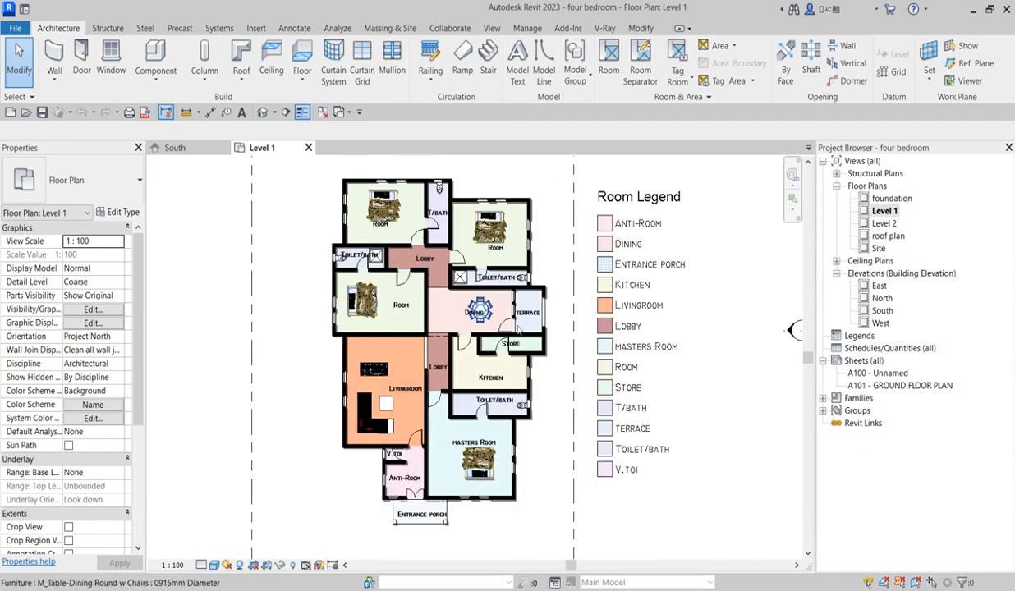
scroll(441, 408, "down", 2)
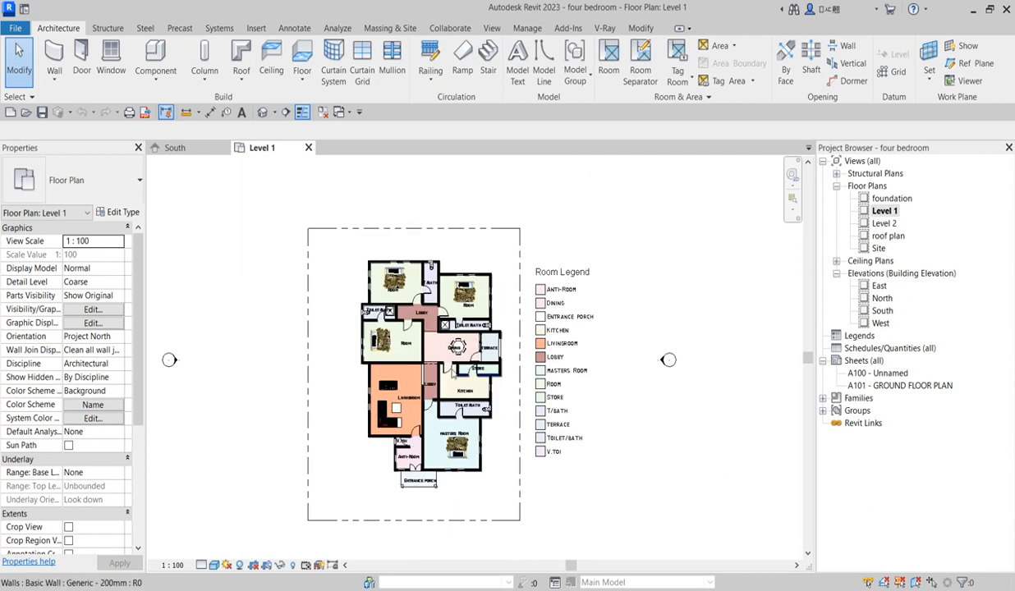
- Open the roof plan view and examine the main roof and its projecting side and front roofs
double_click(888, 236)
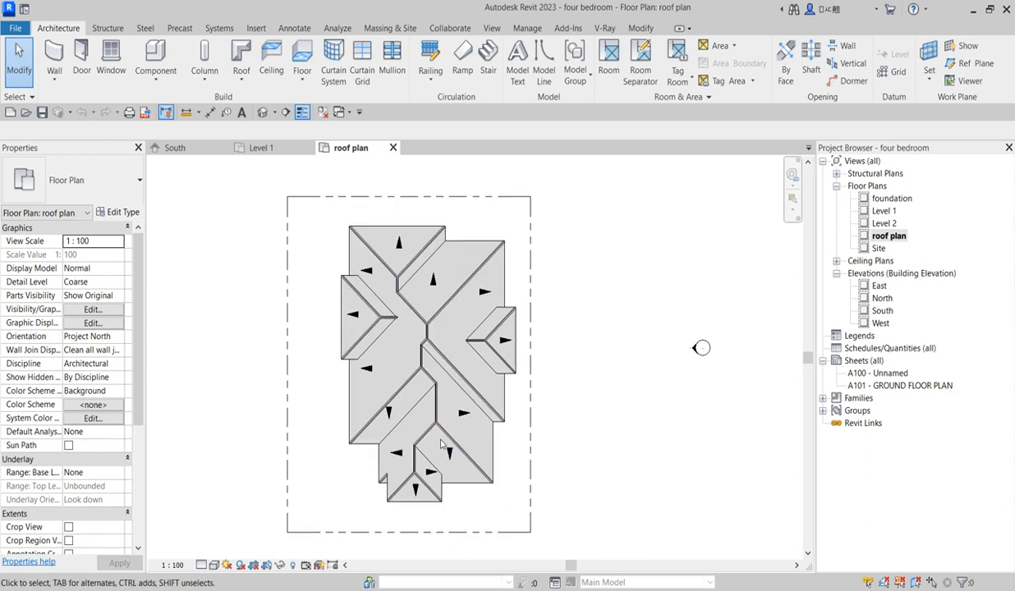
scroll(406, 237, "down", 3)
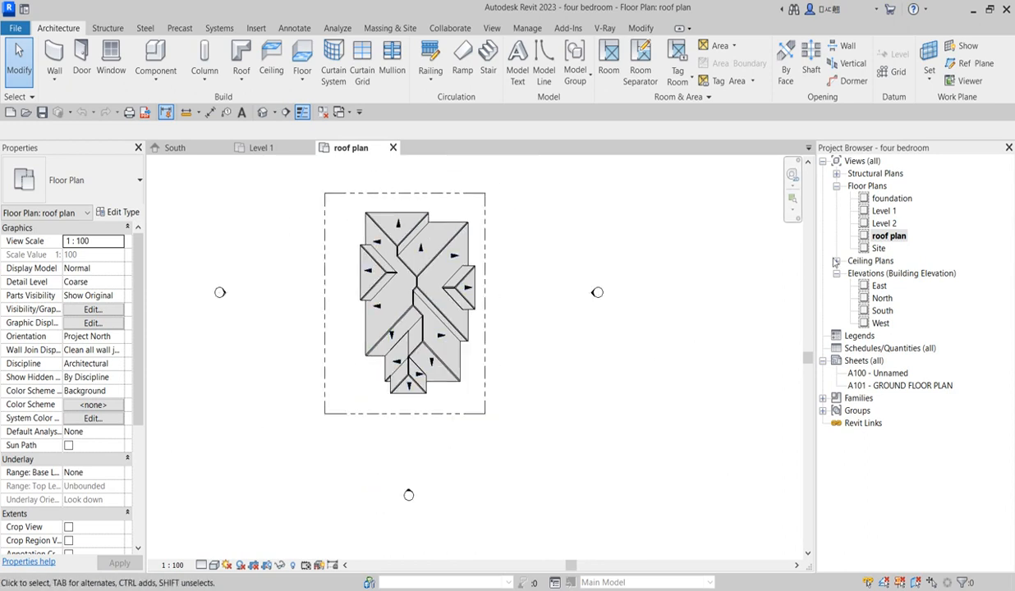
scroll(460, 280, "up", 2)
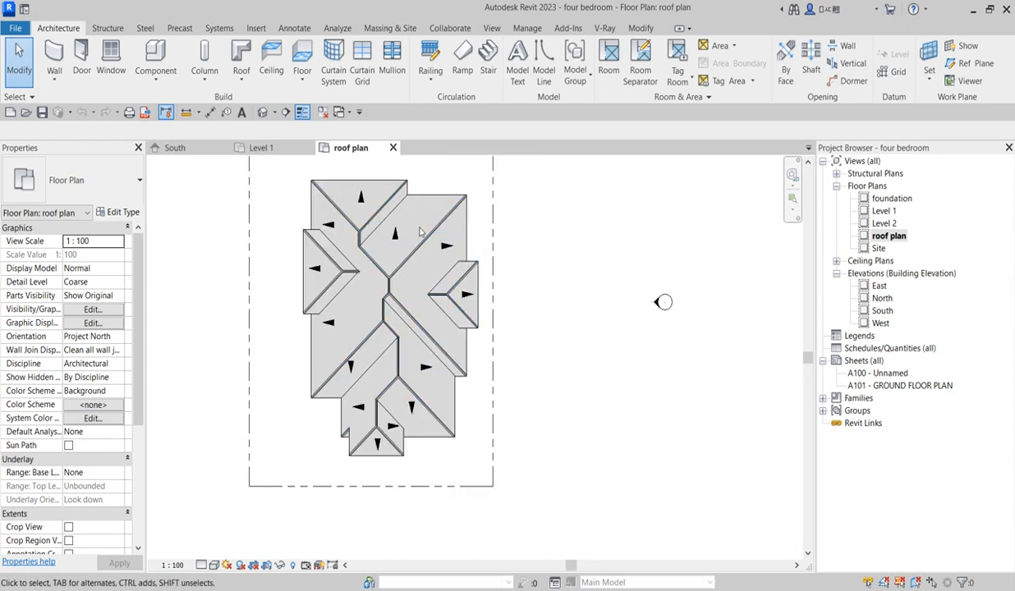
scroll(362, 233, "up", 2)
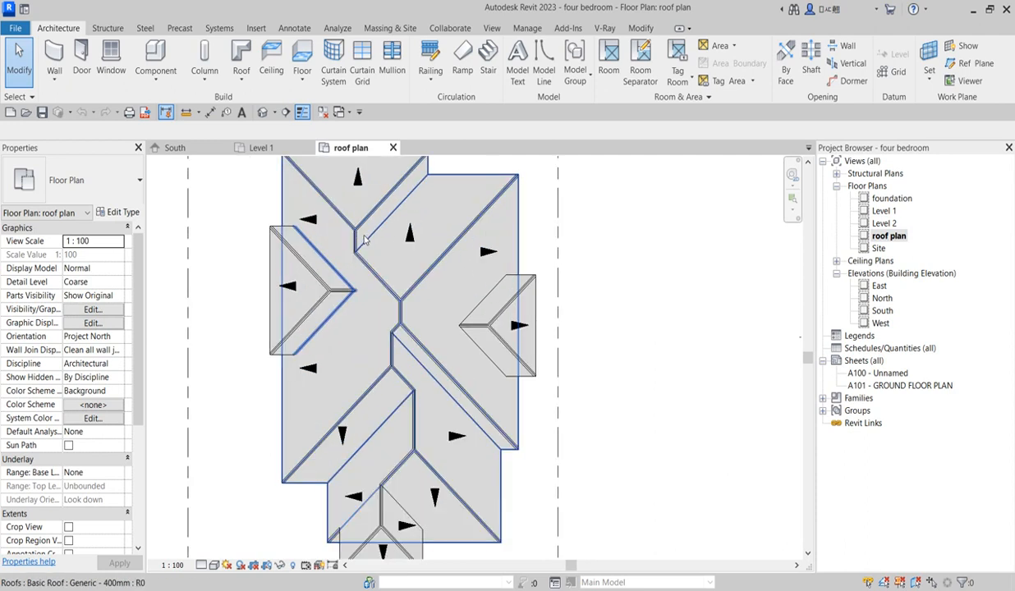
scroll(474, 255, "down", 3)
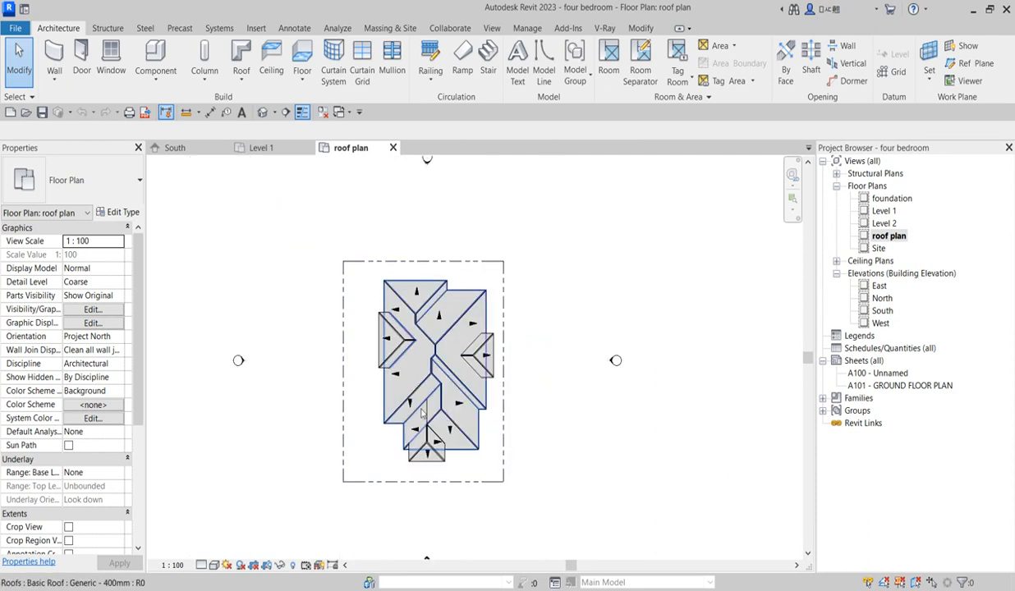
scroll(444, 465, "up", 2)
scroll(444, 466, "up", 1)
scroll(517, 431, "down", 3)
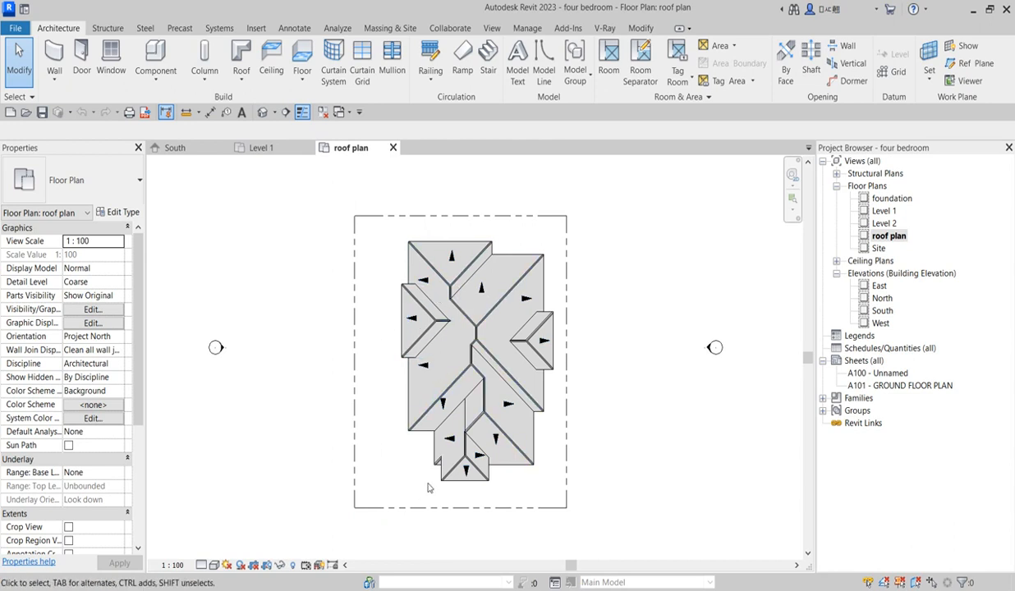
scroll(491, 493, "up", 1)
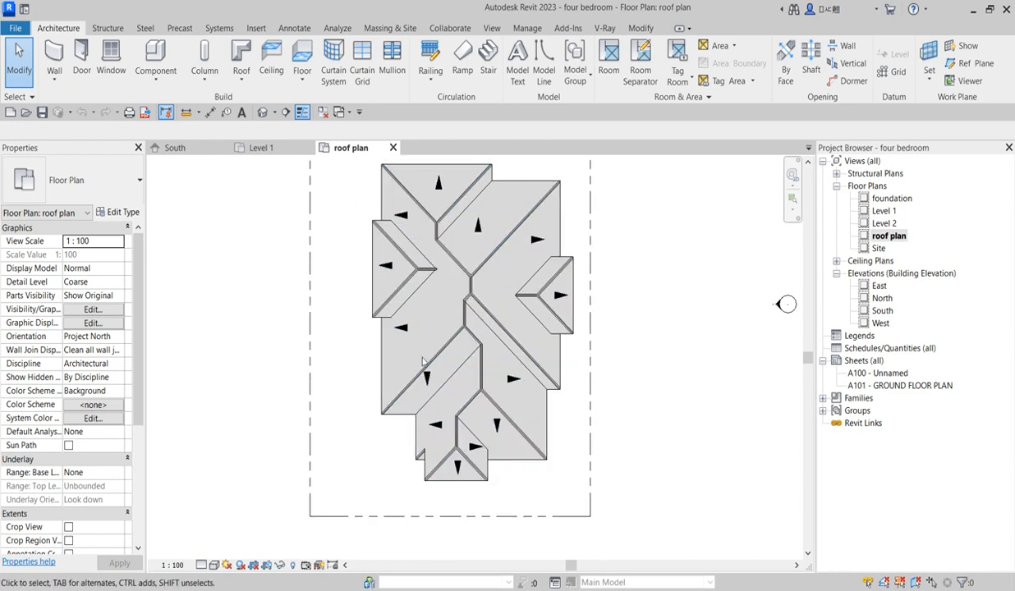
- Open the South elevation and examine the roof, fascia and level lines of the building
double_click(882, 312)
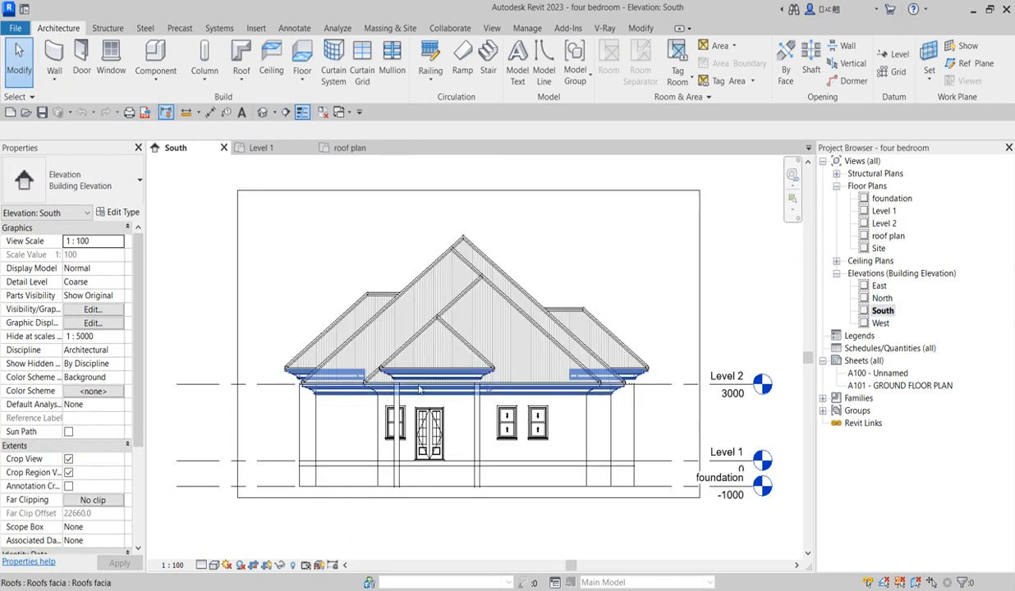
scroll(530, 396, "up", 1)
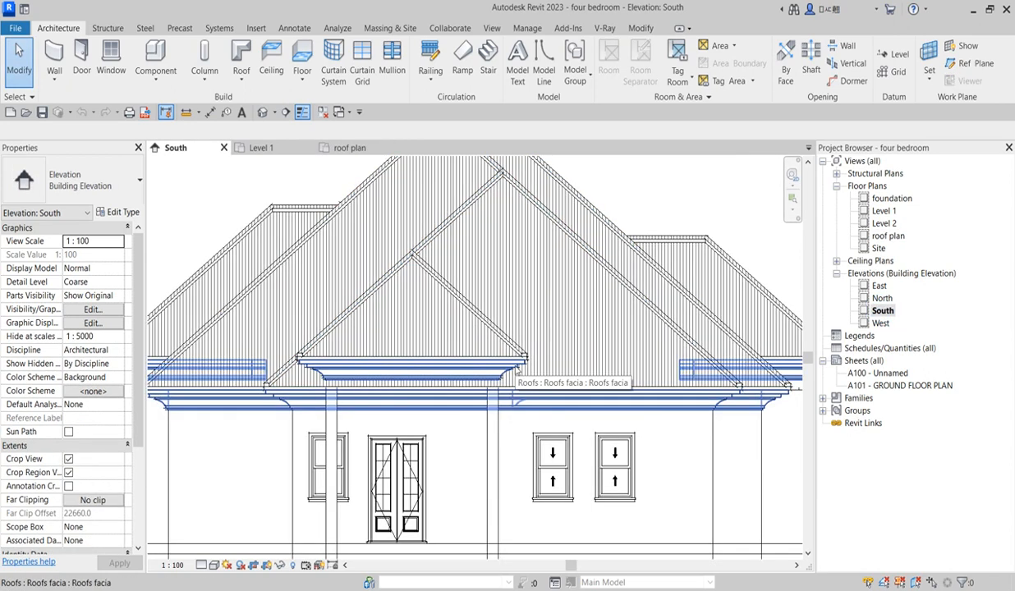
scroll(414, 370, "down", 2)
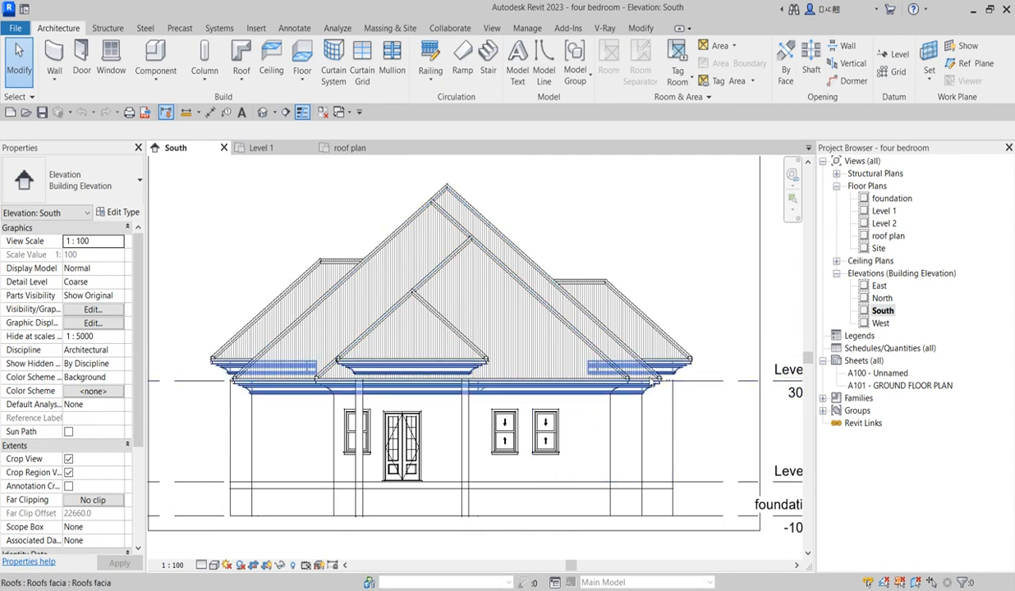
scroll(534, 427, "up", 1)
scroll(484, 500, "down", 3)
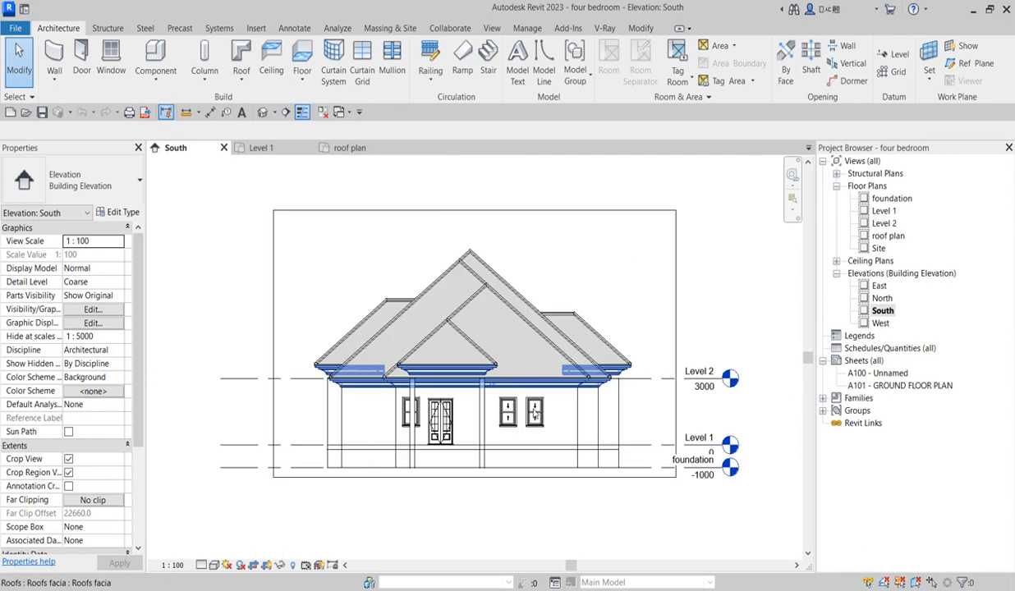
scroll(505, 453, "up", 2)
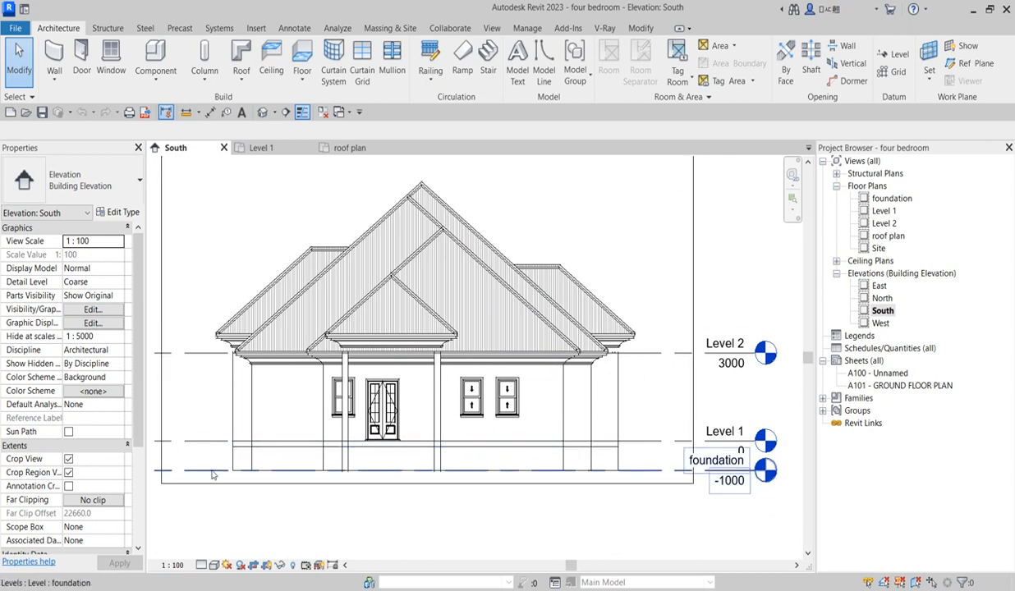
scroll(212, 328, "up", 1)
scroll(215, 363, "down", 3)
scroll(215, 363, "up", 5)
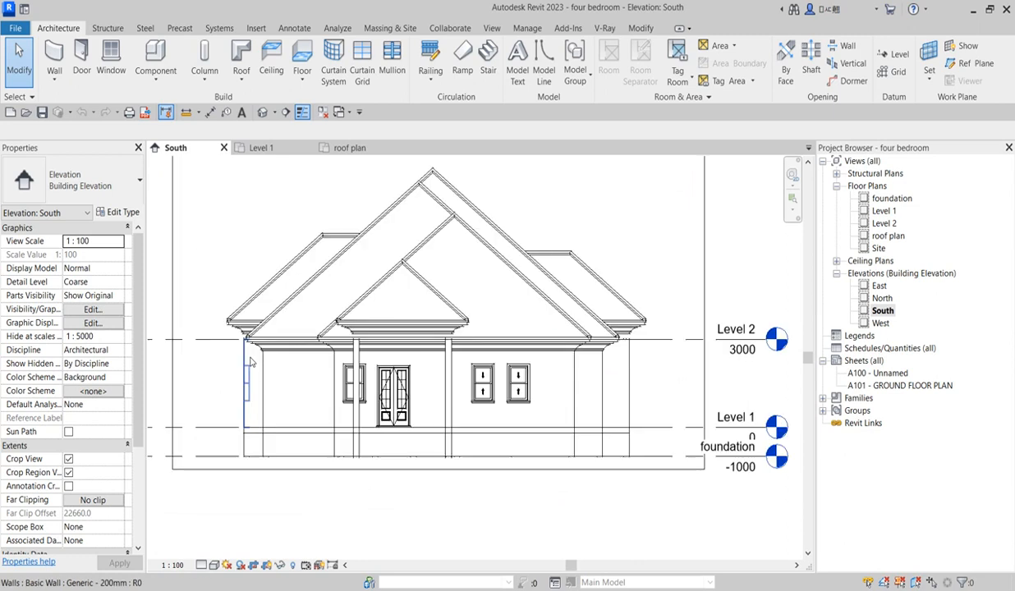
- Examine both ends of the South elevation's eaves, where the outer walls meet the roof and fascia
scroll(255, 339, "up", 2)
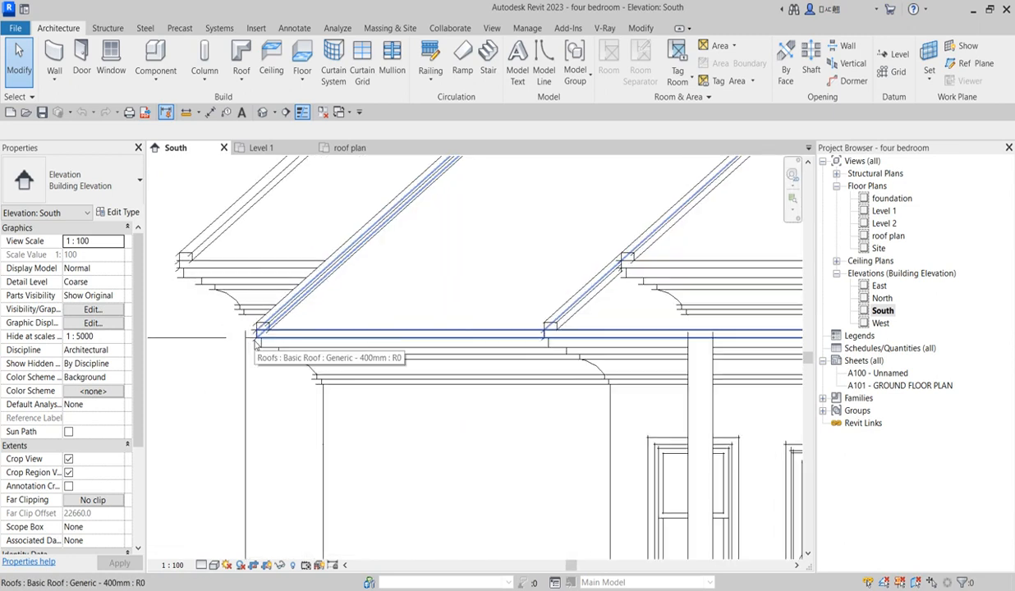
scroll(258, 331, "down", 2)
scroll(258, 331, "down", 5)
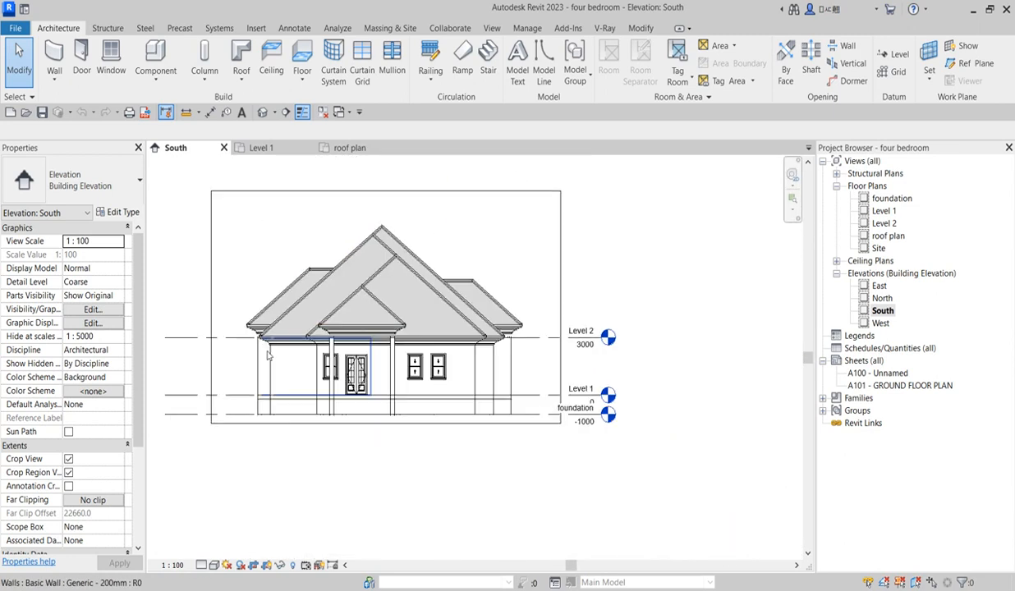
scroll(518, 333, "up", 4)
scroll(518, 332, "up", 3)
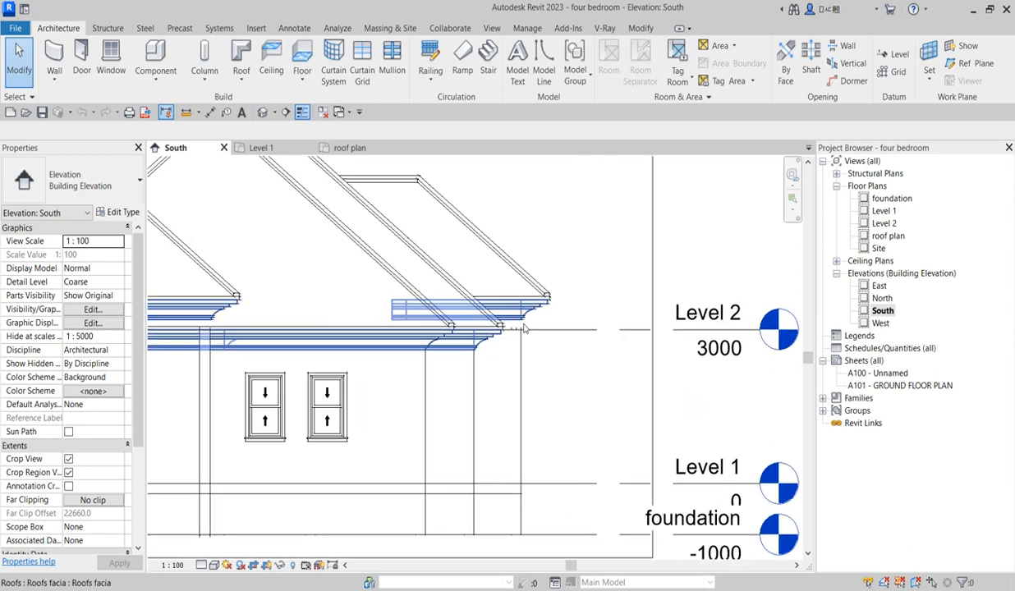
scroll(529, 283, "down", 3)
scroll(513, 454, "down", 3)
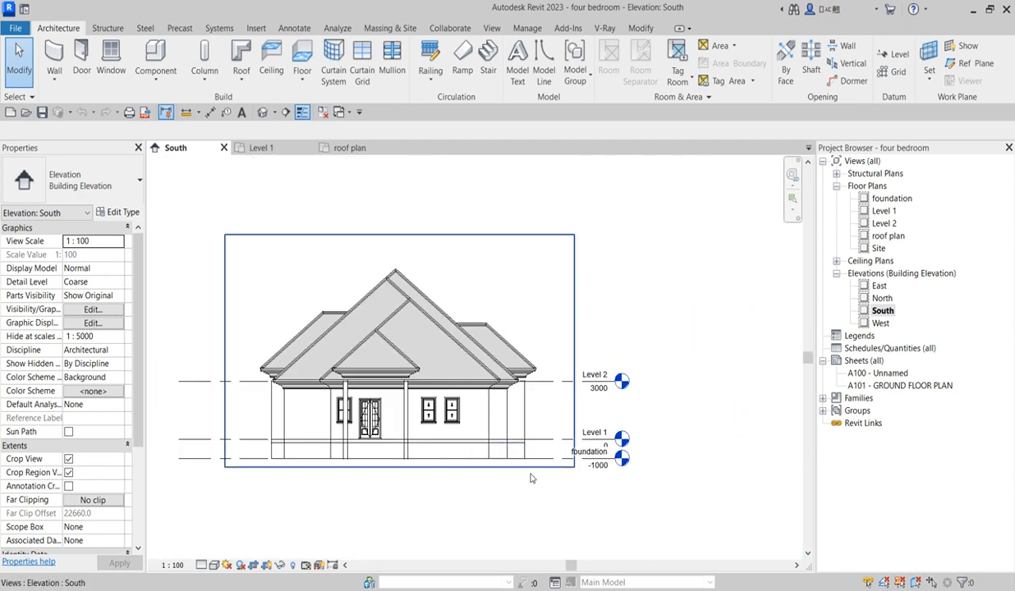
scroll(425, 402, "down", 1)
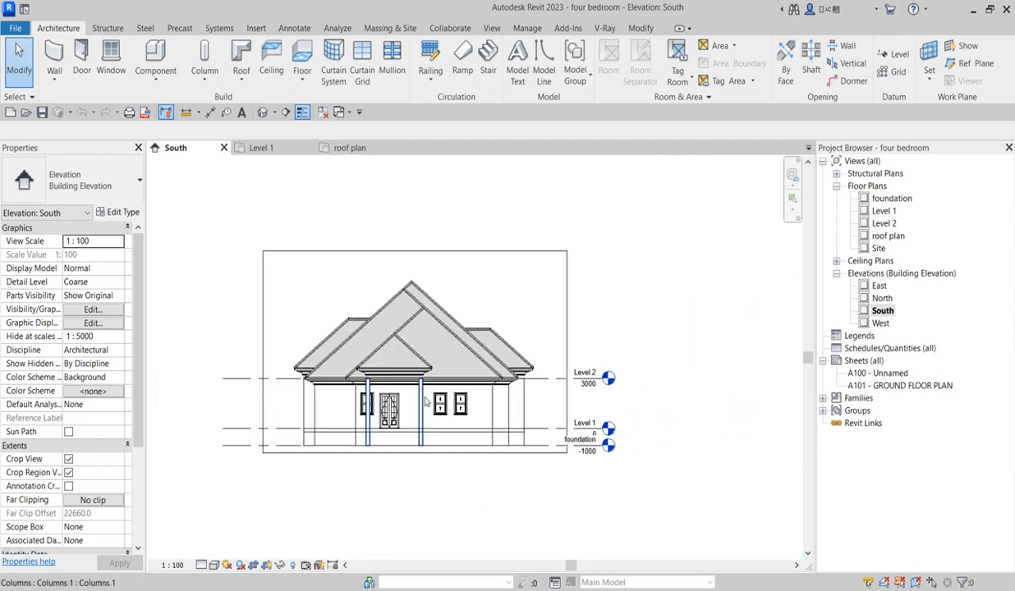
- Examine the entrance front and the gap between the wall tops and the raised side roofs in the South elevation
scroll(405, 418, "up", 4)
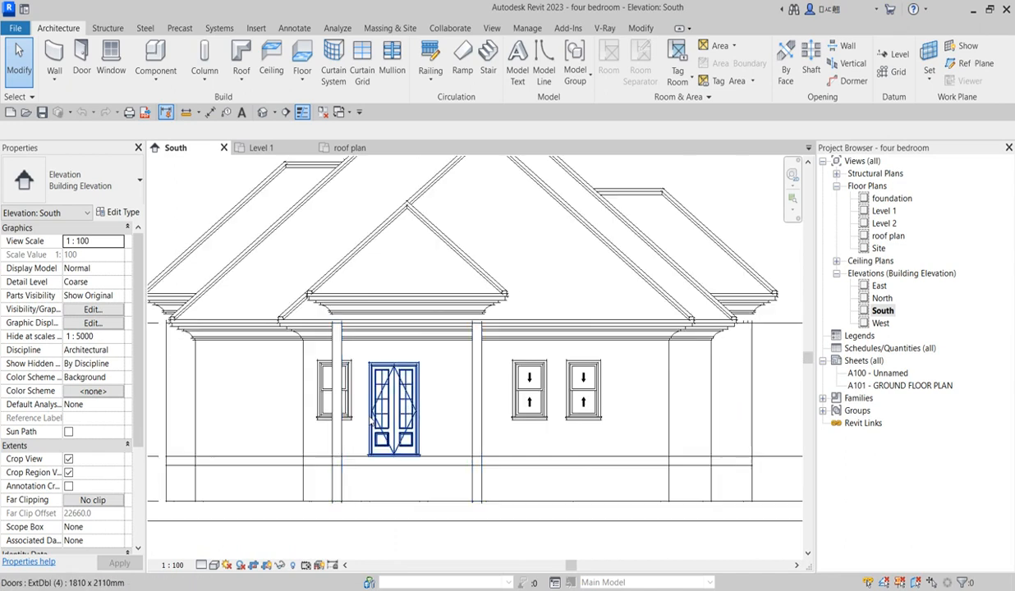
scroll(386, 403, "down", 2)
scroll(386, 402, "down", 1)
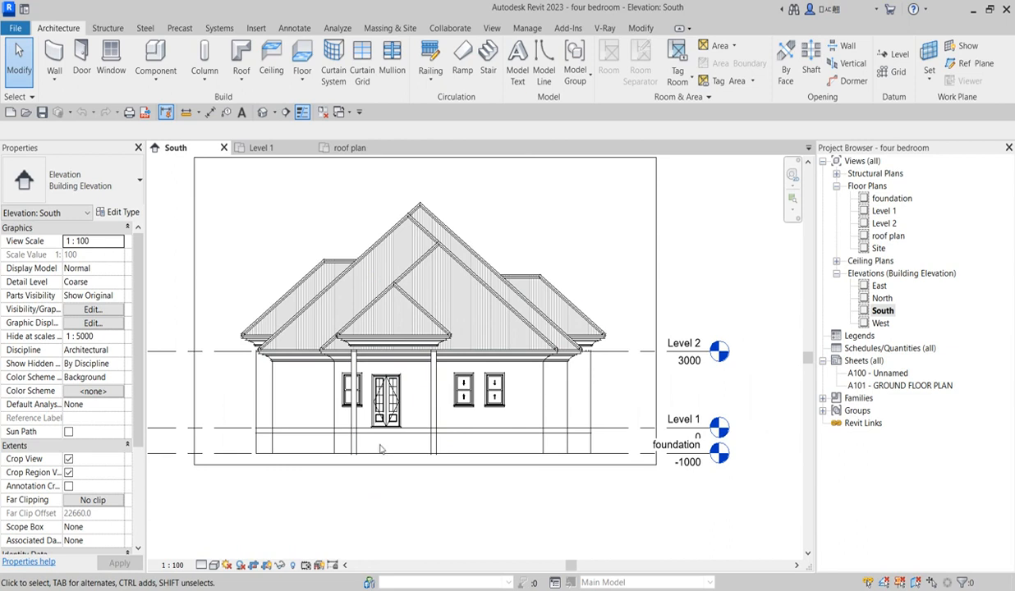
scroll(549, 337, "down", 3)
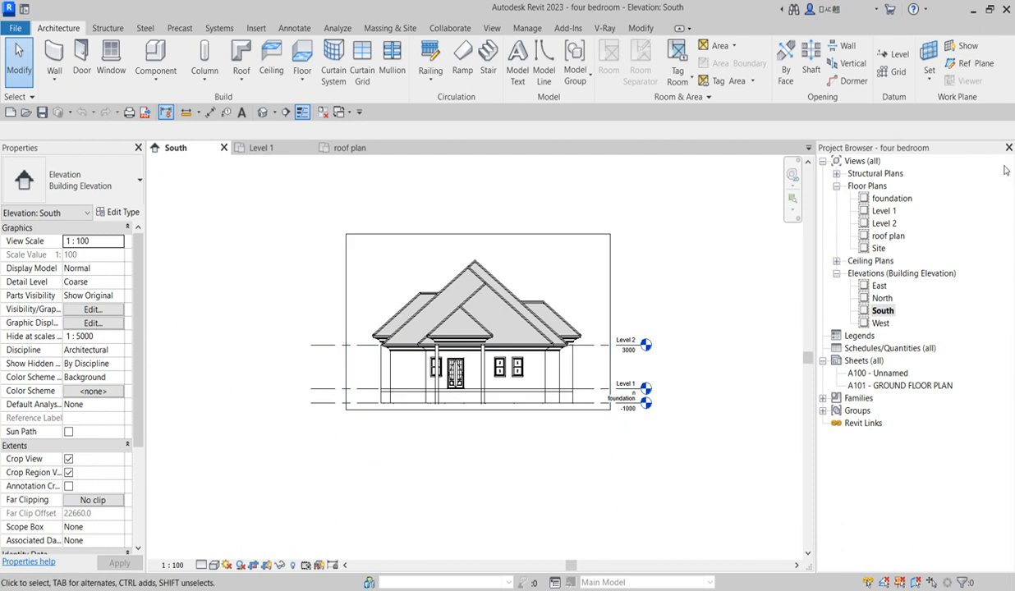
scroll(473, 403, "up", 2)
scroll(283, 324, "up", 5)
scroll(303, 327, "up", 3)
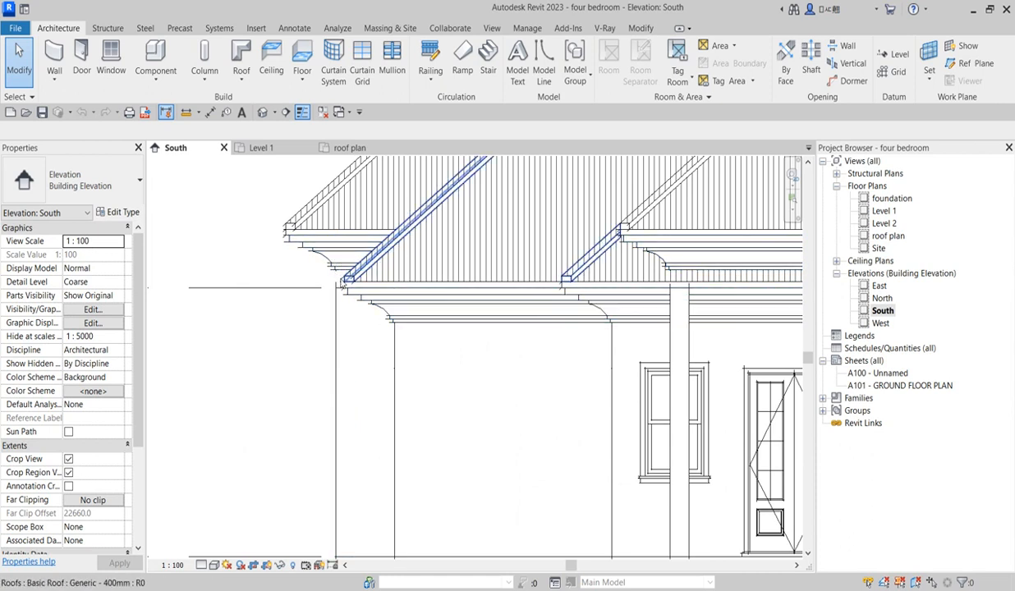
scroll(342, 283, "down", 4)
scroll(358, 356, "up", 2)
scroll(724, 294, "up", 4)
scroll(632, 315, "down", 3)
scroll(632, 315, "down", 5)
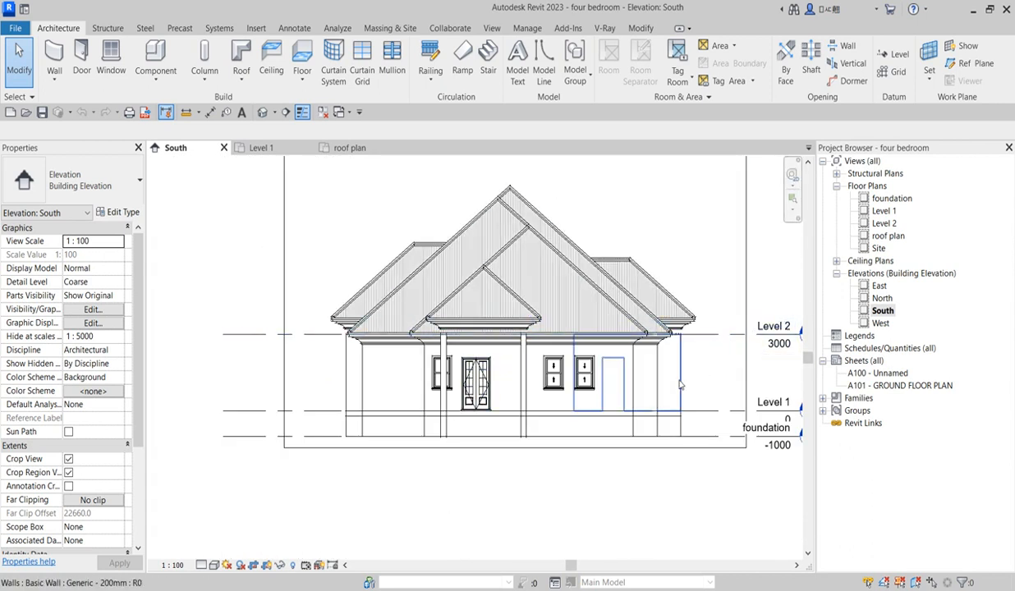
- Open the Level 2 floor plan and start placing a Generic - 200mm wall near the roof projection beside the dining area
double_click(885, 224)
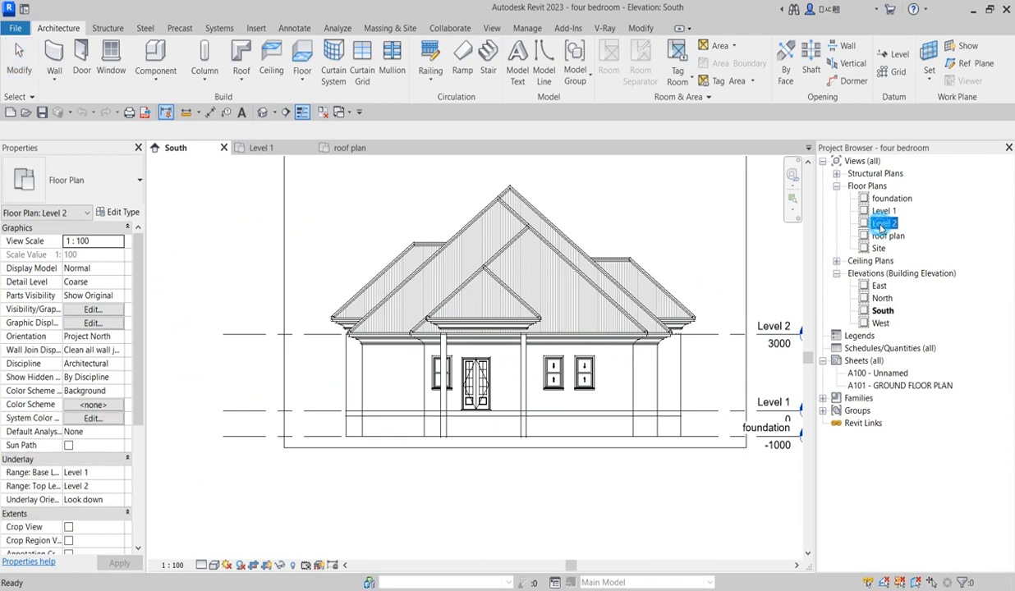
scroll(545, 287, "up", 5)
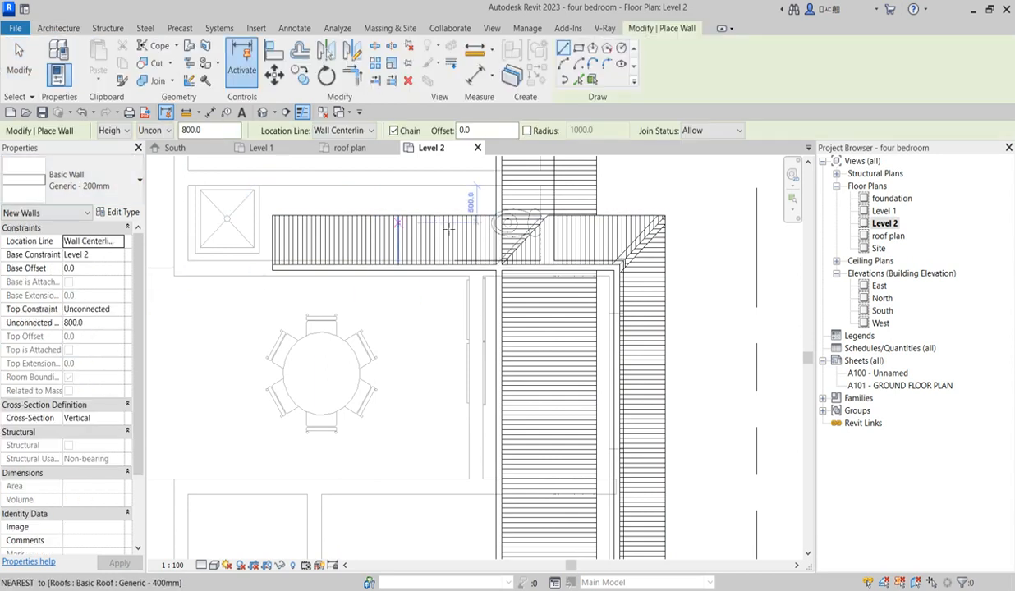
scroll(435, 230, "down", 2)
- Duplicate the Generic - 200mm wall type under the name "Generic - 200mm tining"
left_click(125, 213)
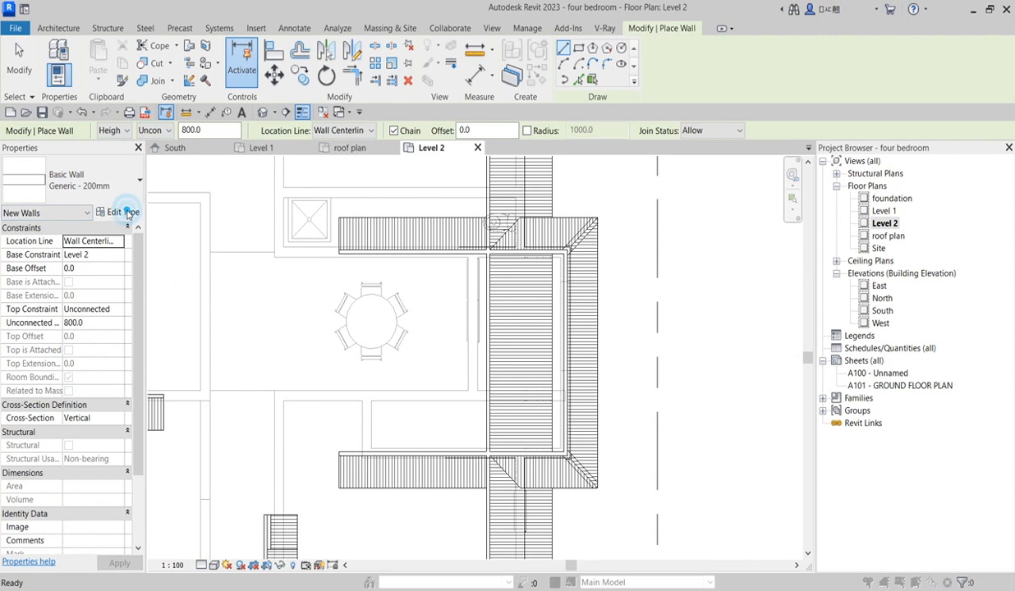
left_click(515, 295)
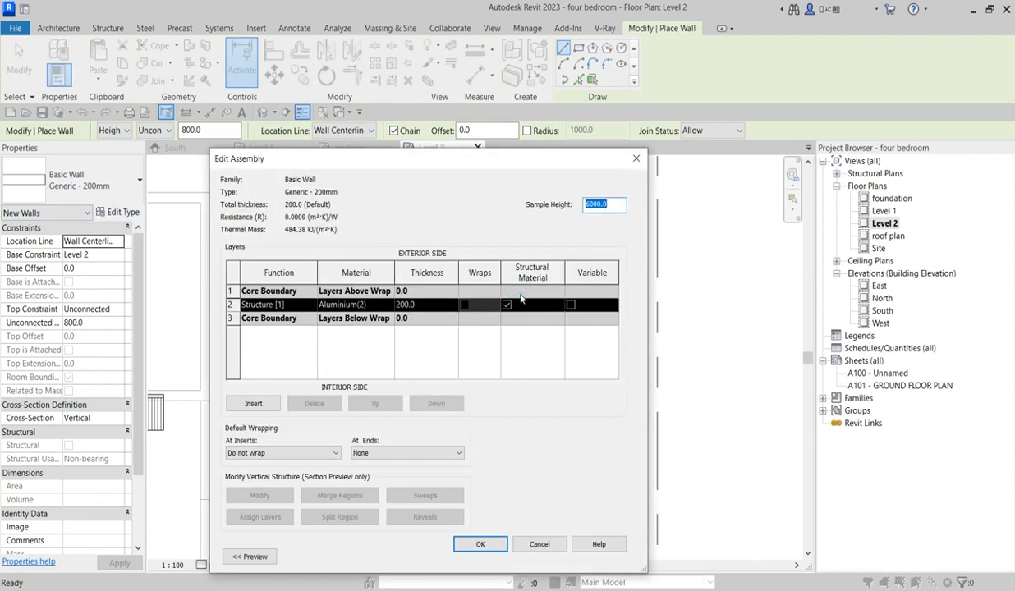
left_click(637, 157)
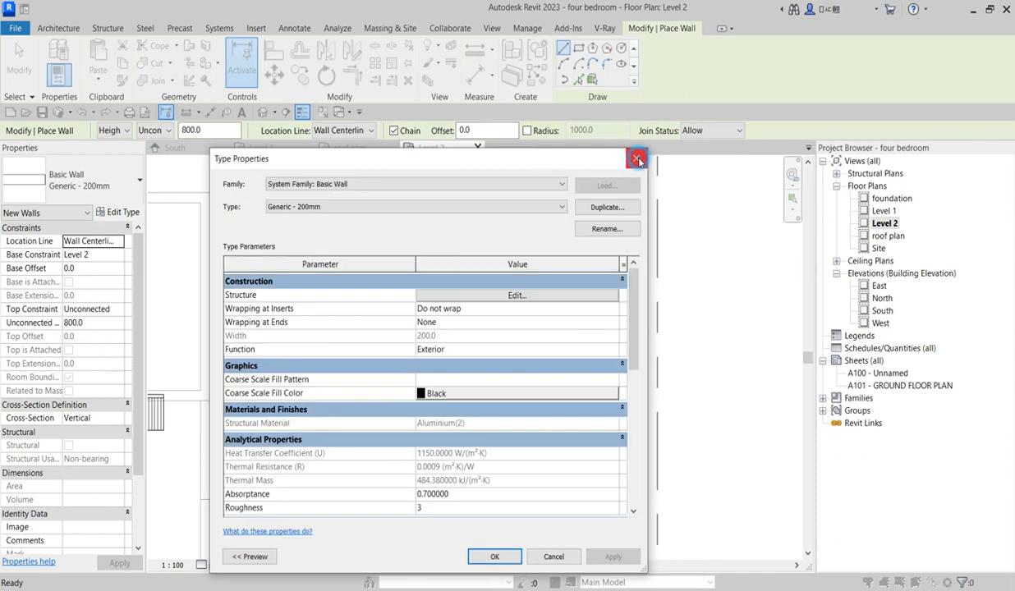
left_click(614, 212)
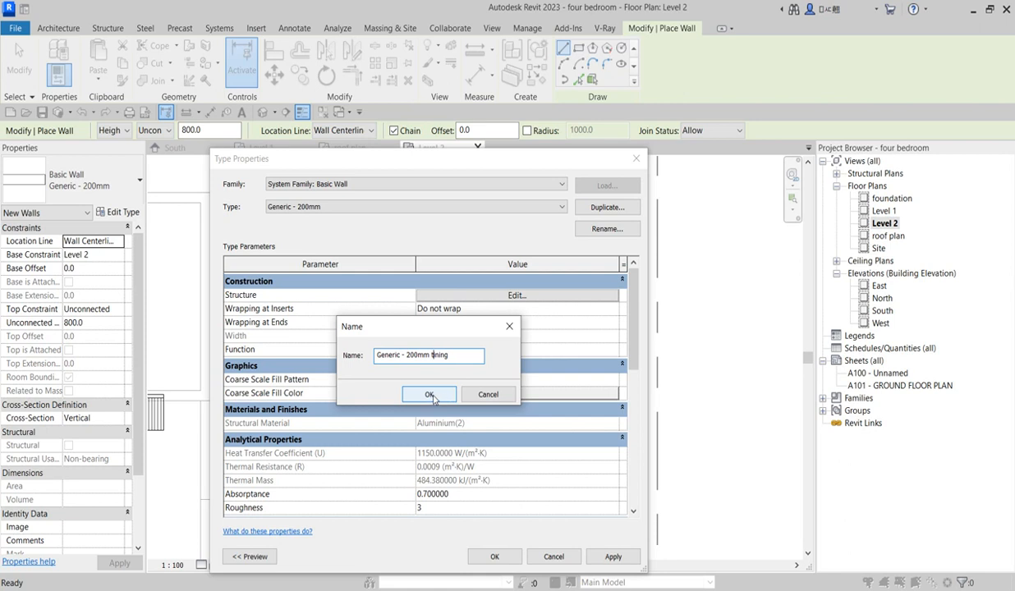
left_click(429, 395)
- Set the structure layer of the Generic - 200mm tining wall type to 50 mm thick and accept the type changes
left_click(500, 292)
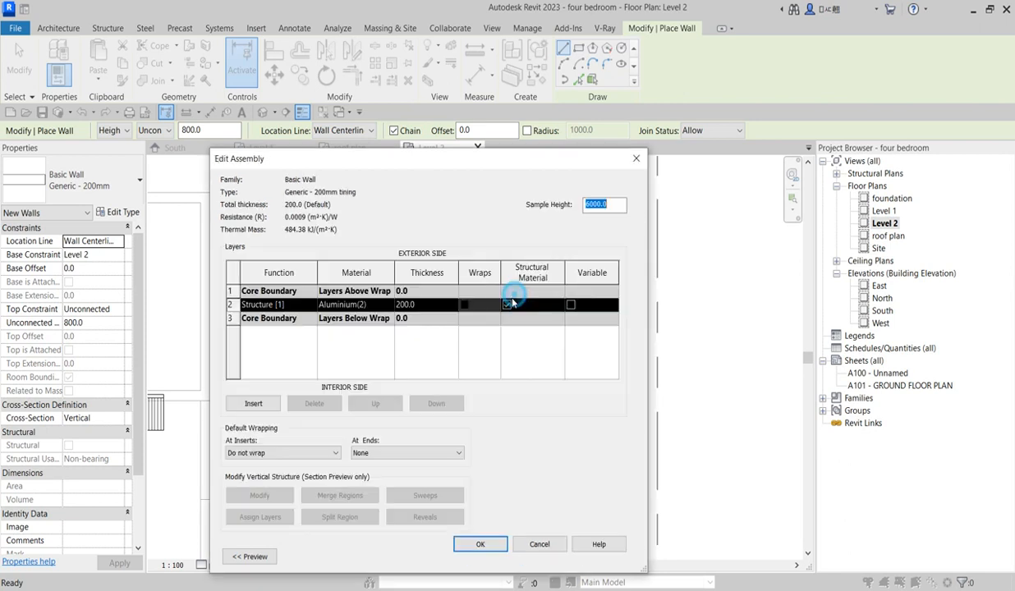
left_click(433, 302)
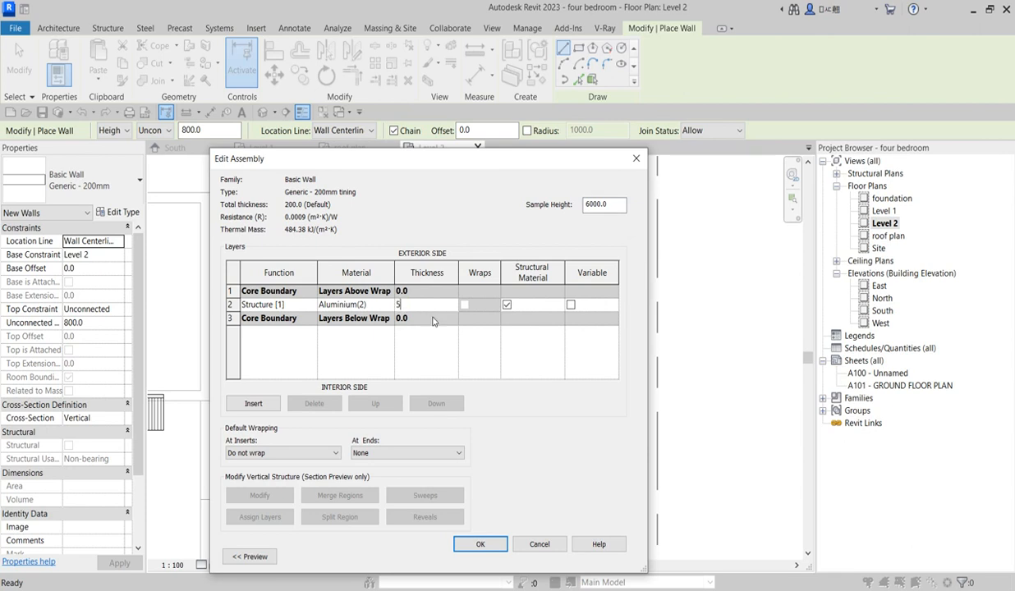
left_click(483, 546)
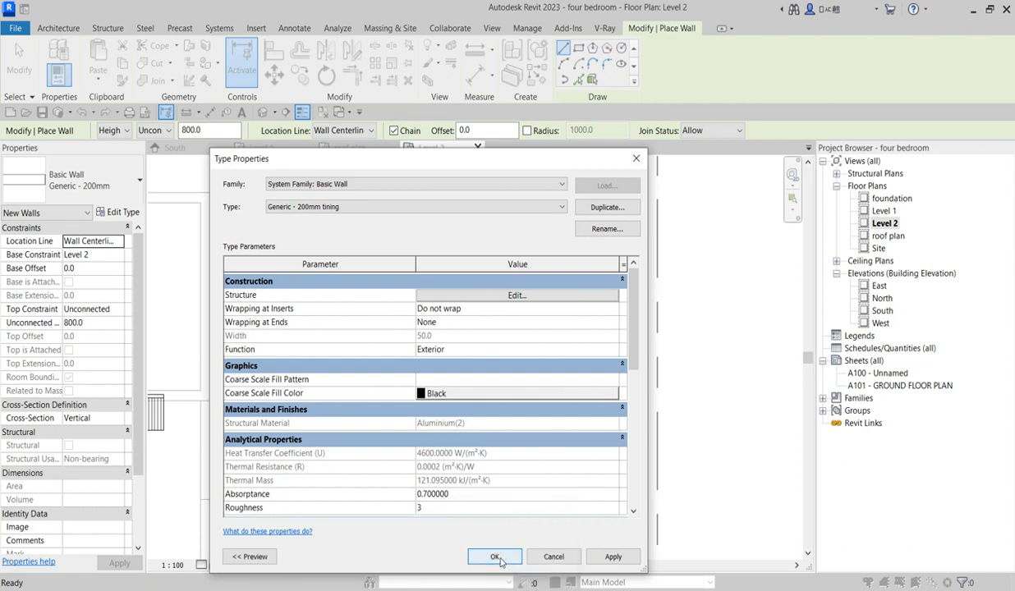
left_click(495, 557)
- Draw a horizontal wall about 1.7 m long along the north side of the roof projection beside the dining area
scroll(549, 248, "up", 3)
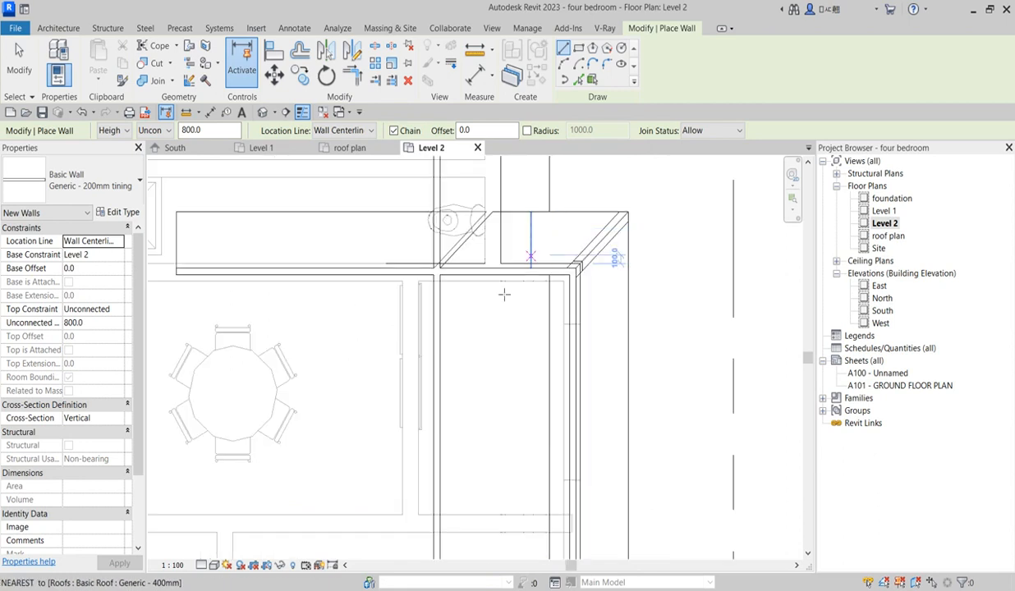
scroll(439, 282, "up", 1)
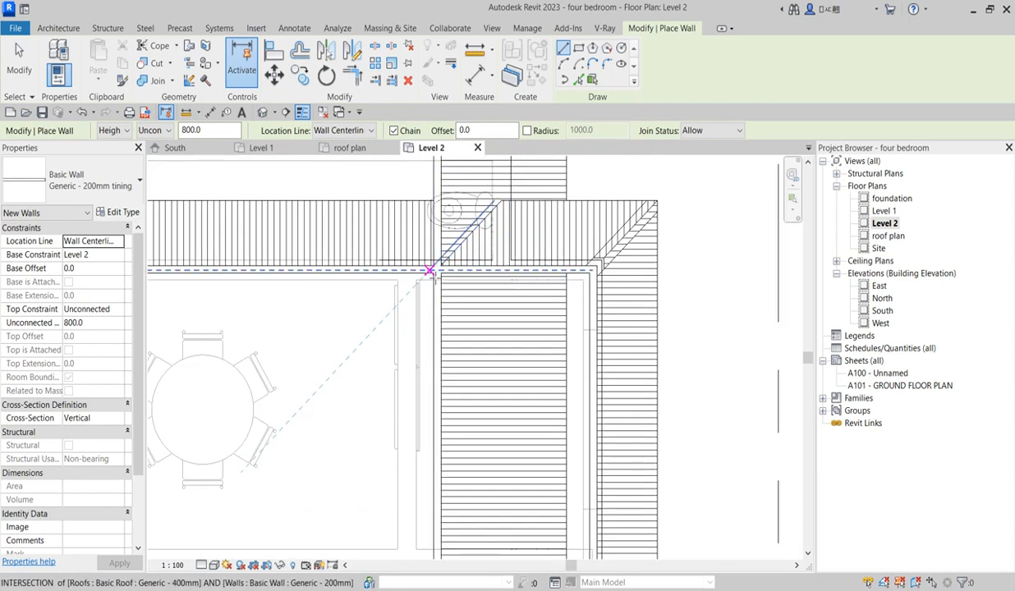
scroll(417, 272, "up", 1)
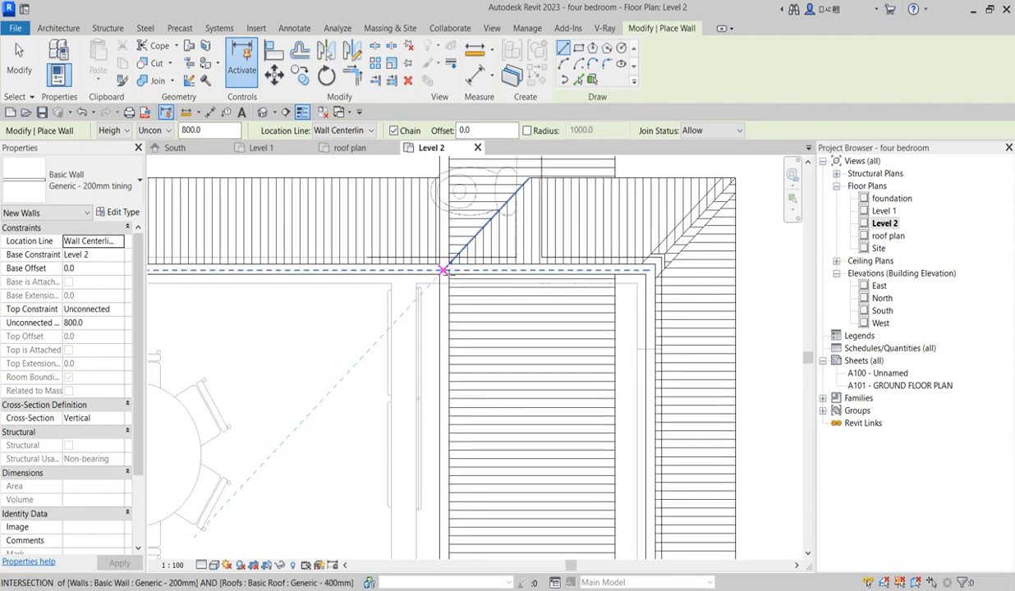
left_click(450, 266)
scroll(559, 302, "down", 4)
scroll(562, 301, "down", 4)
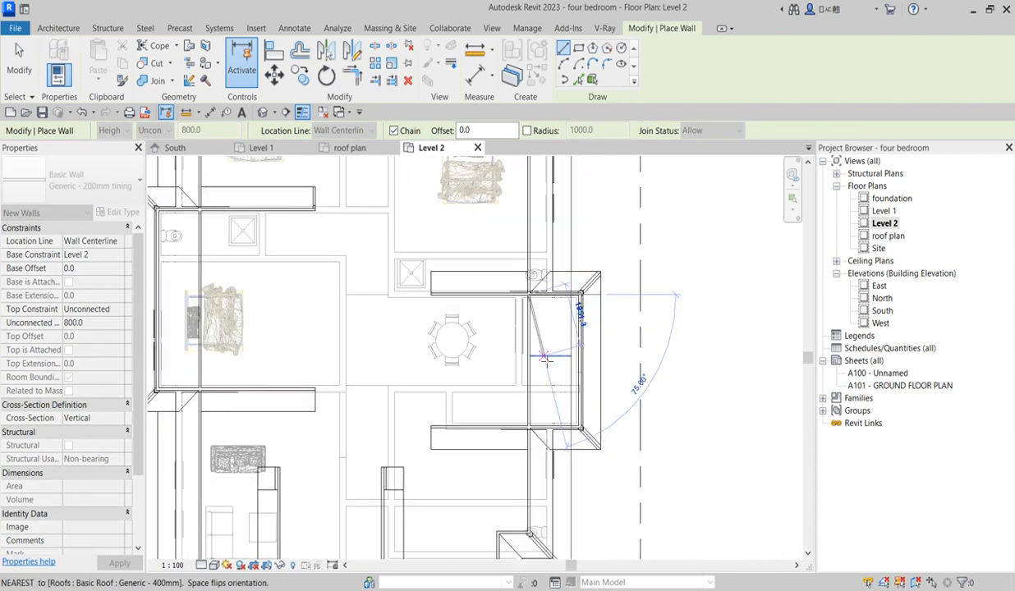
scroll(557, 316, "up", 5)
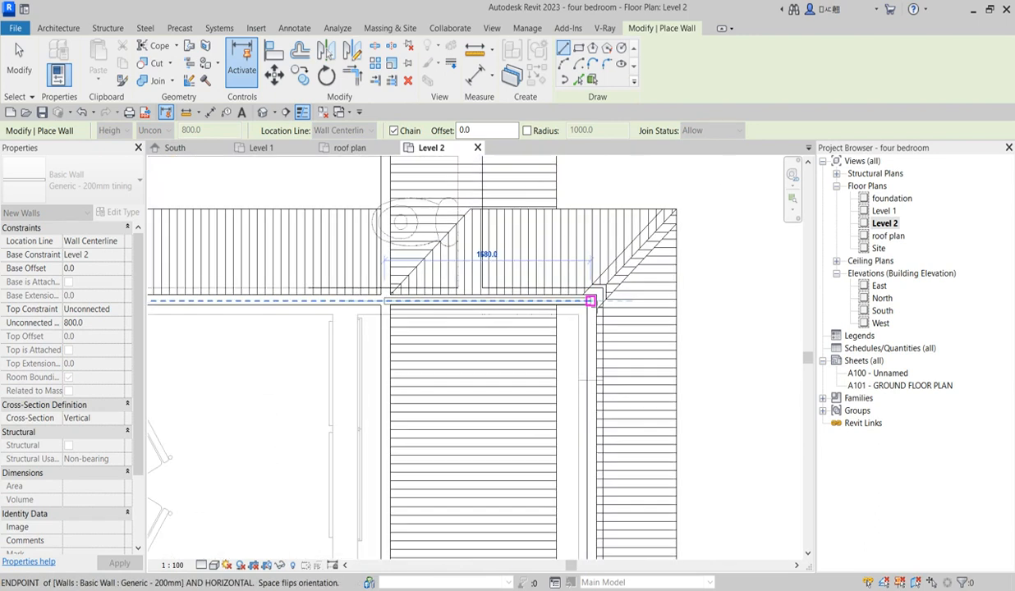
scroll(591, 302, "up", 3)
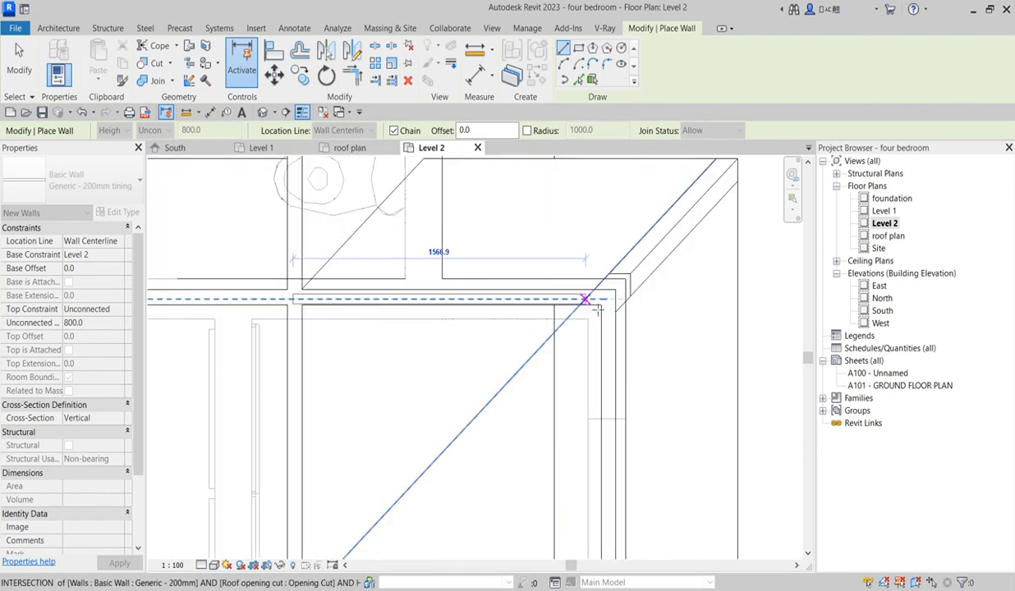
left_click(606, 303)
- Continue the chain with an outer wall about 4 m long and a southern return about 1.7 m long, closing off the dining-side projection
scroll(674, 354, "down", 5)
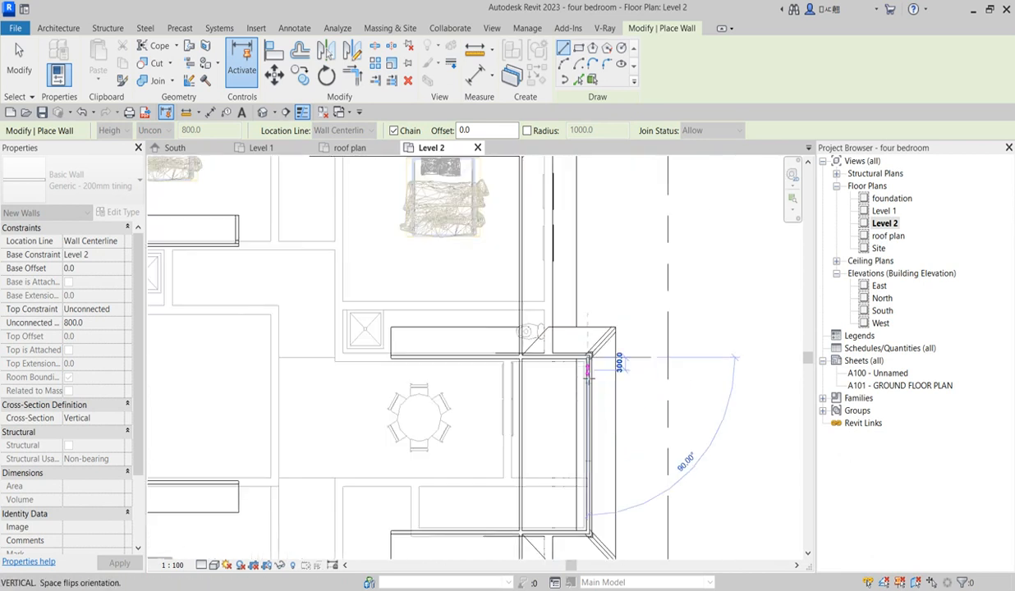
scroll(570, 469, "up", 3)
scroll(570, 470, "up", 4)
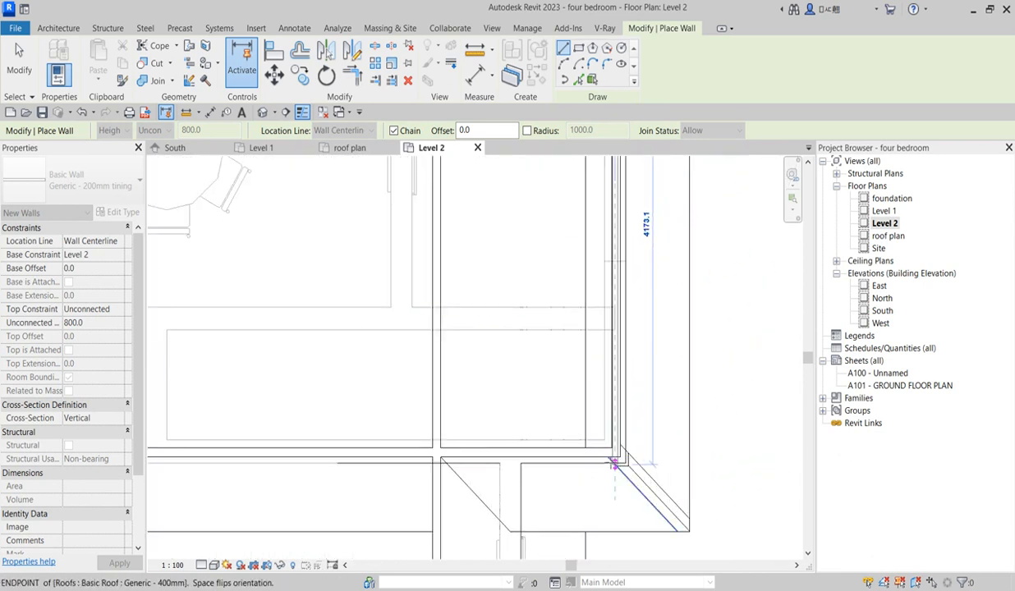
left_click(614, 450)
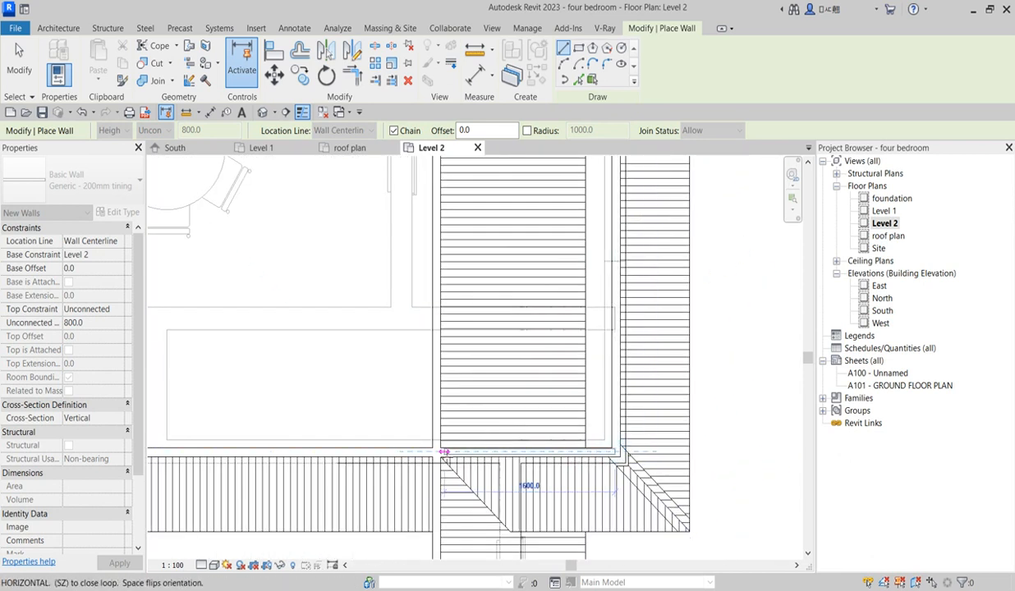
left_click(436, 450)
scroll(460, 450, "down", 5)
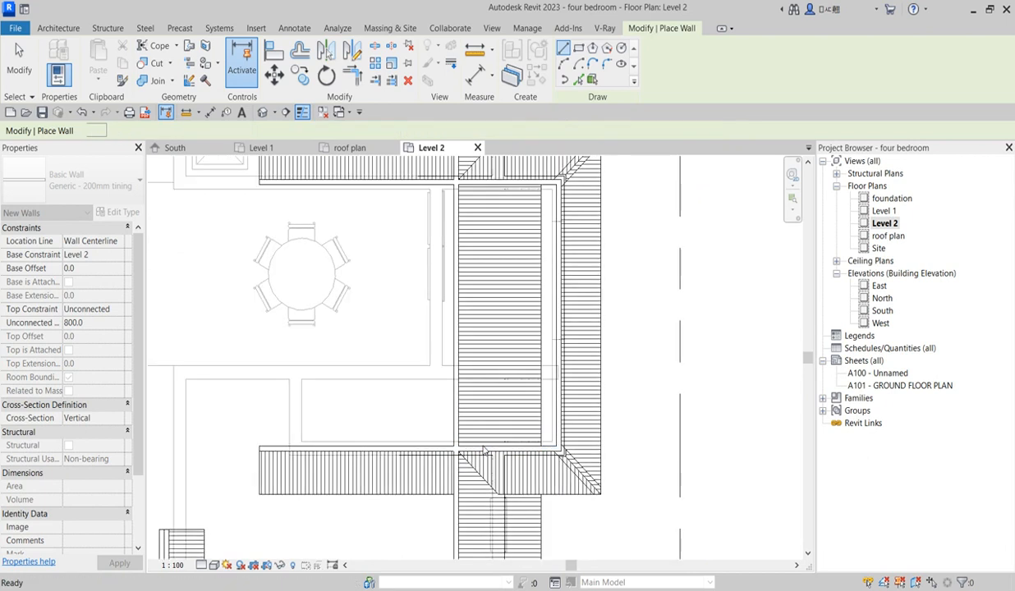
key("Escape")
- Draw a short wall along the north side of the west roof projection, near the toilet, to its outer corner
scroll(495, 180, "up", 3)
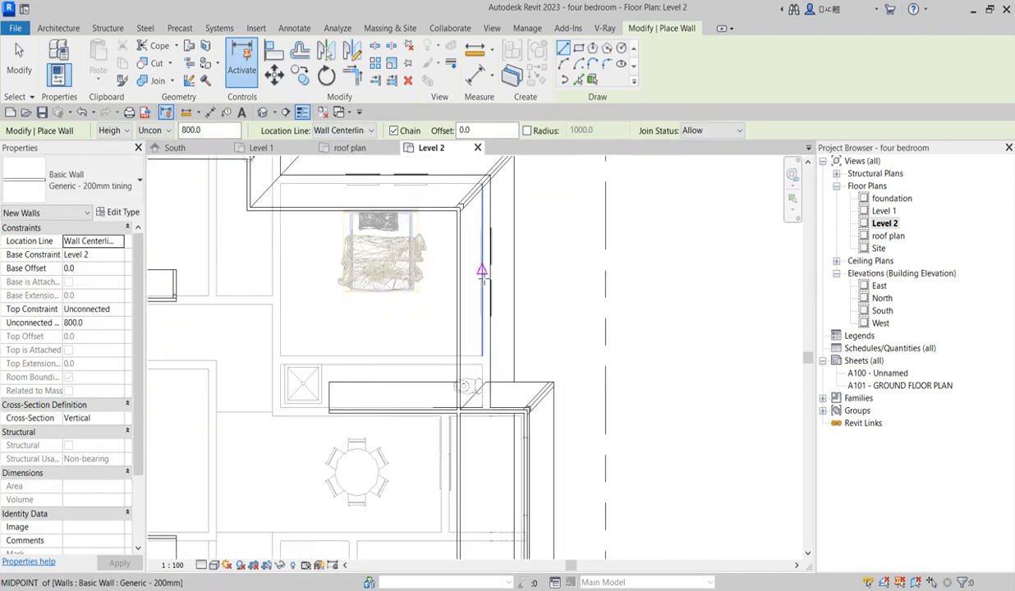
scroll(480, 275, "down", 5)
scroll(164, 316, "up", 5)
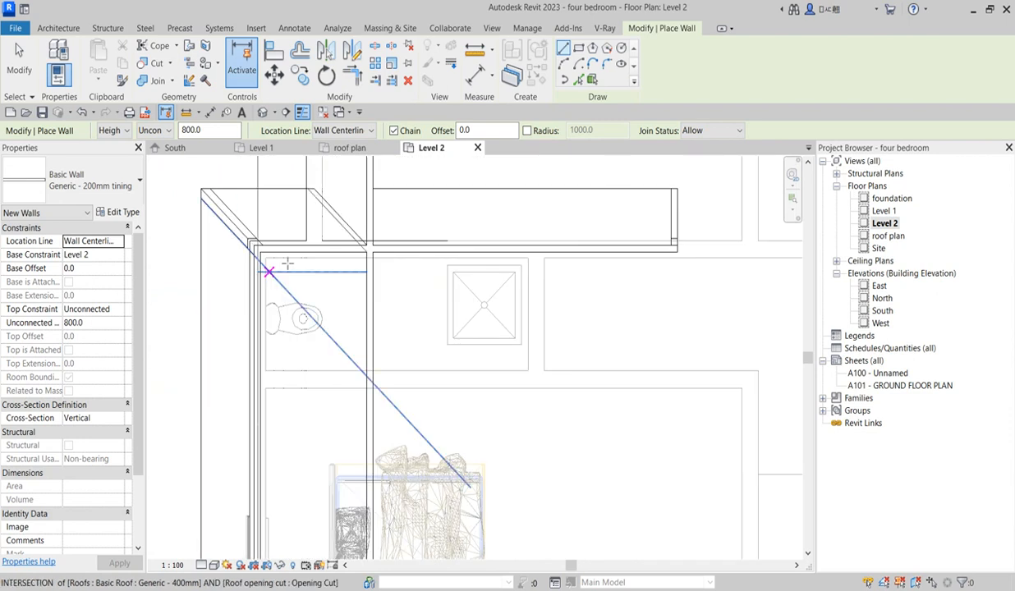
scroll(333, 296, "down", 1)
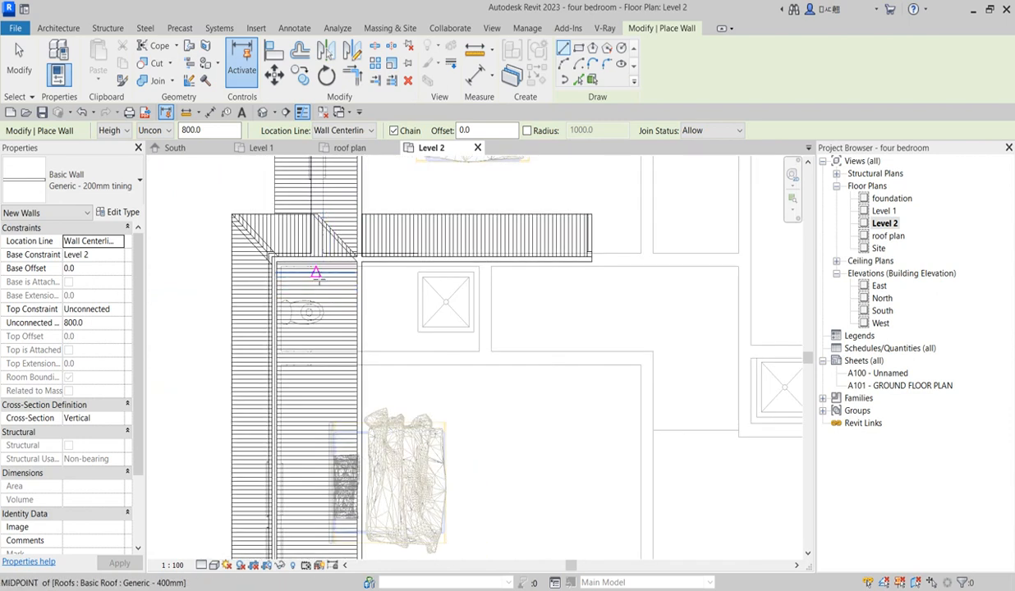
scroll(317, 262, "up", 3)
scroll(317, 262, "down", 1)
left_click(316, 262)
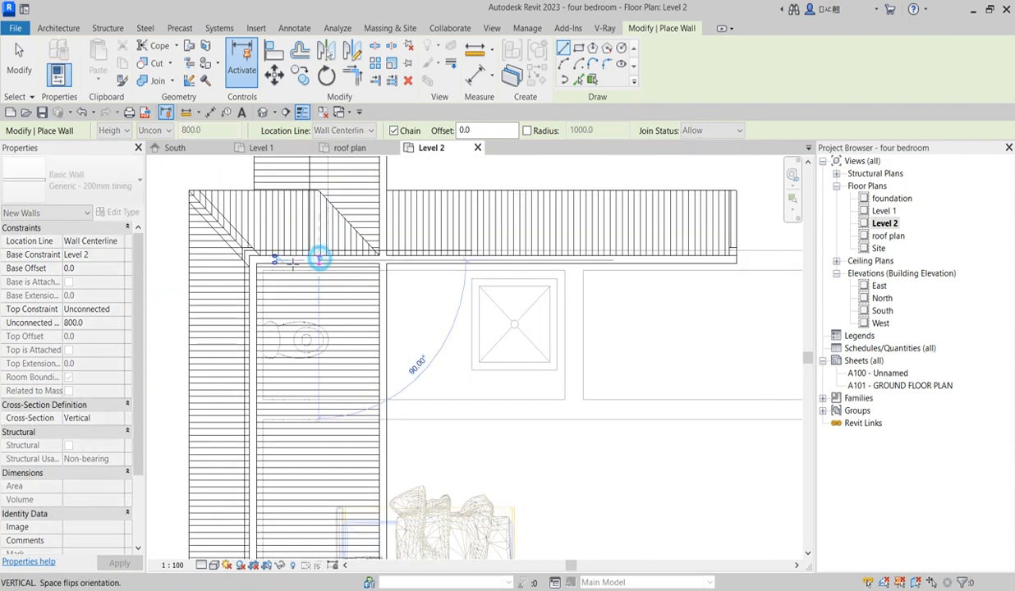
scroll(262, 324, "down", 3)
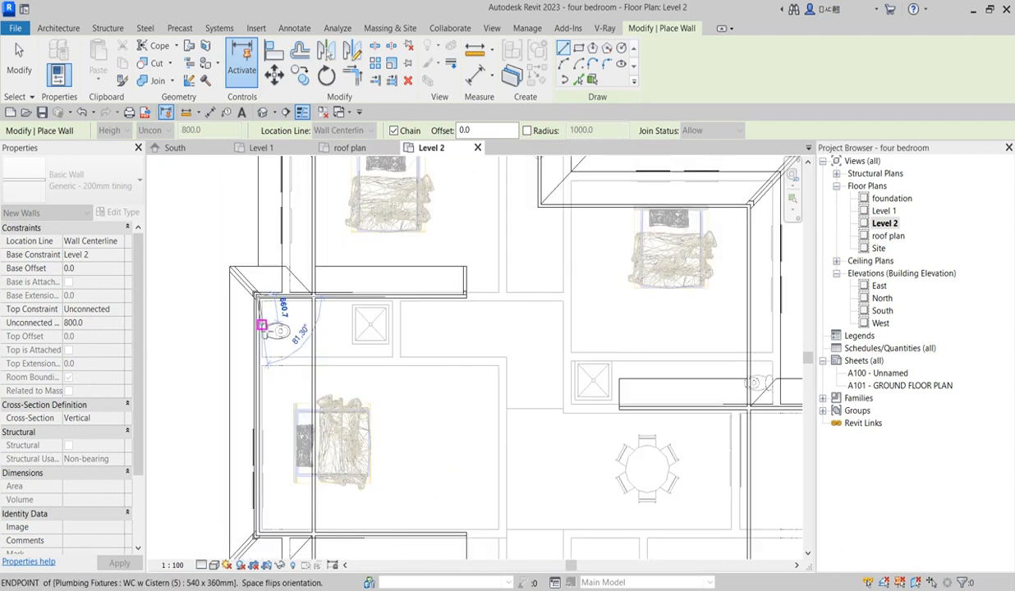
- Continue with the west projection's long outer wall and a southern return about 1.4 m long, ending the chain there
scroll(254, 425, "up", 2)
scroll(254, 424, "up", 3)
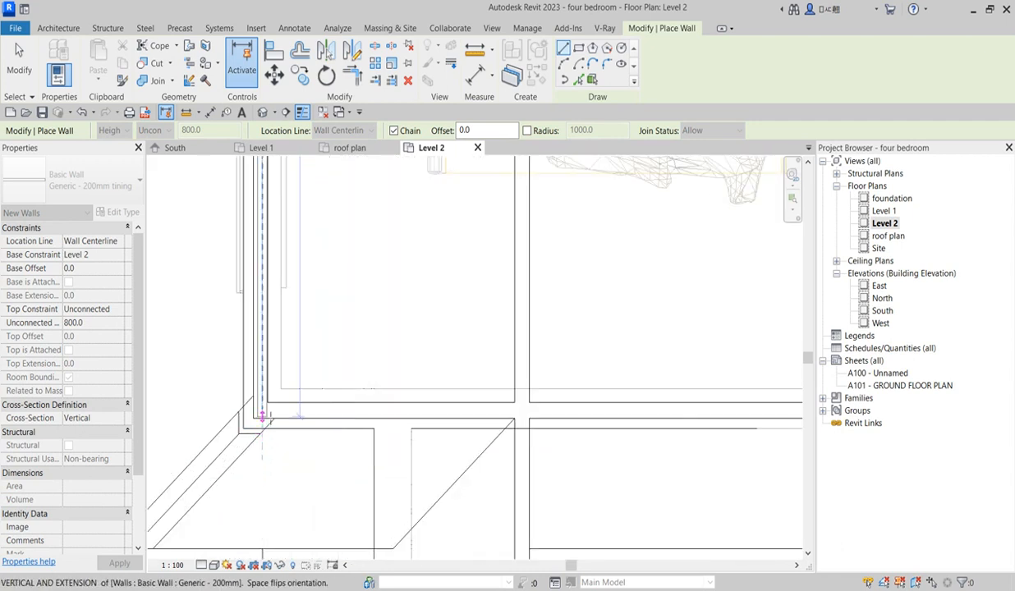
left_click(261, 408)
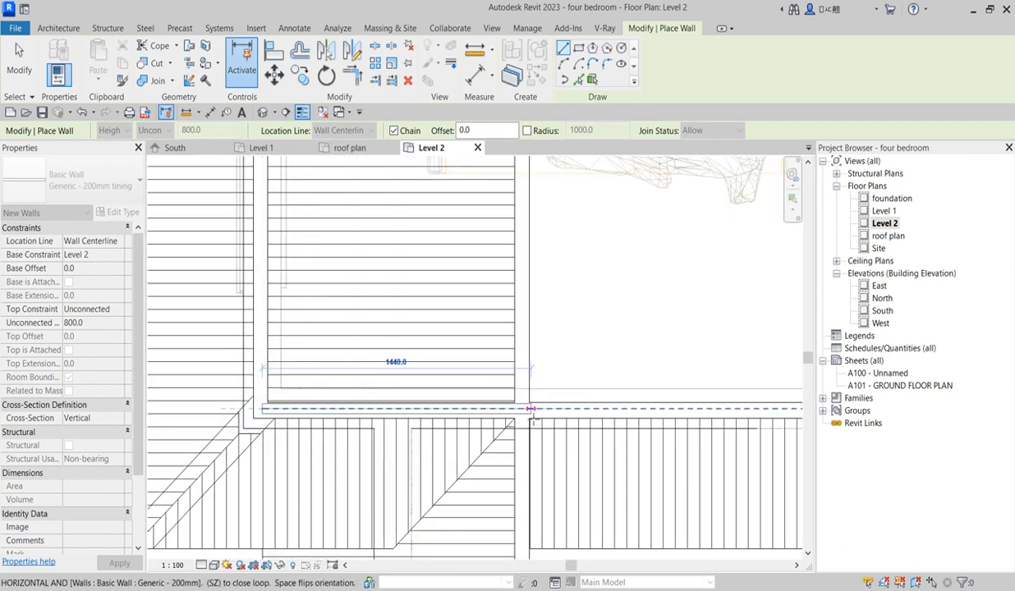
left_click(523, 410)
scroll(518, 373, "down", 5)
key("Escape")
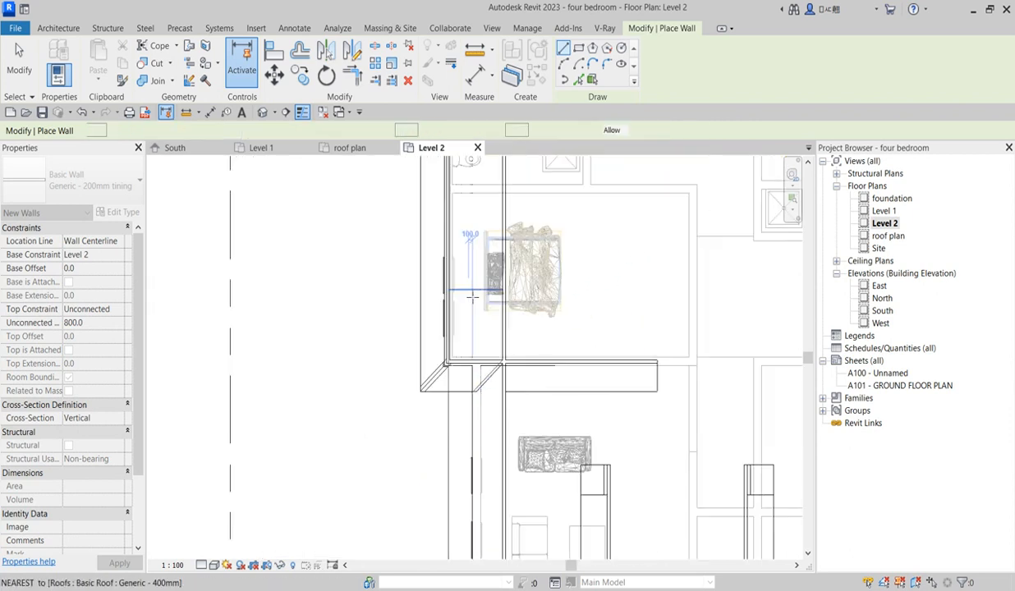
- Draw the entrance porch's east wall, about 1.5 m long, and its front wall, about 3.4 m long, under the raised roof
scroll(443, 418, "down", 5)
scroll(501, 501, "up", 5)
scroll(450, 426, "up", 2)
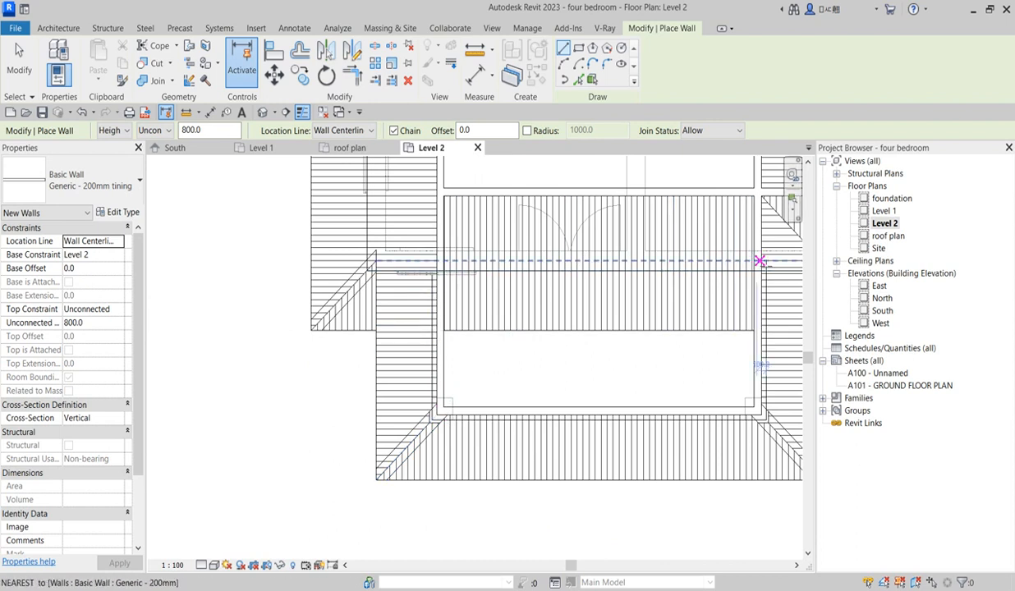
scroll(759, 261, "up", 2)
left_click(758, 262)
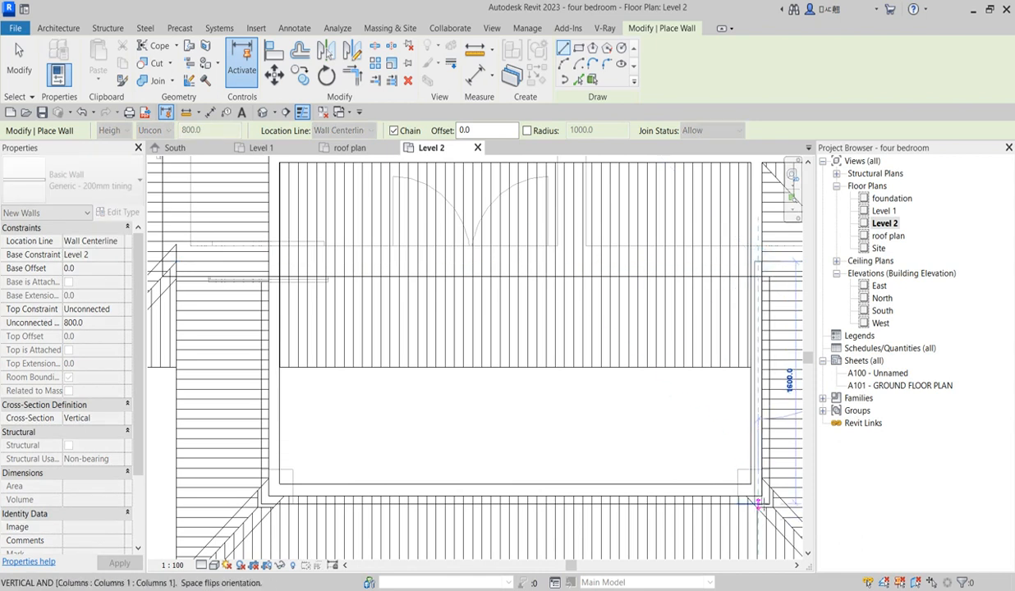
left_click(757, 491)
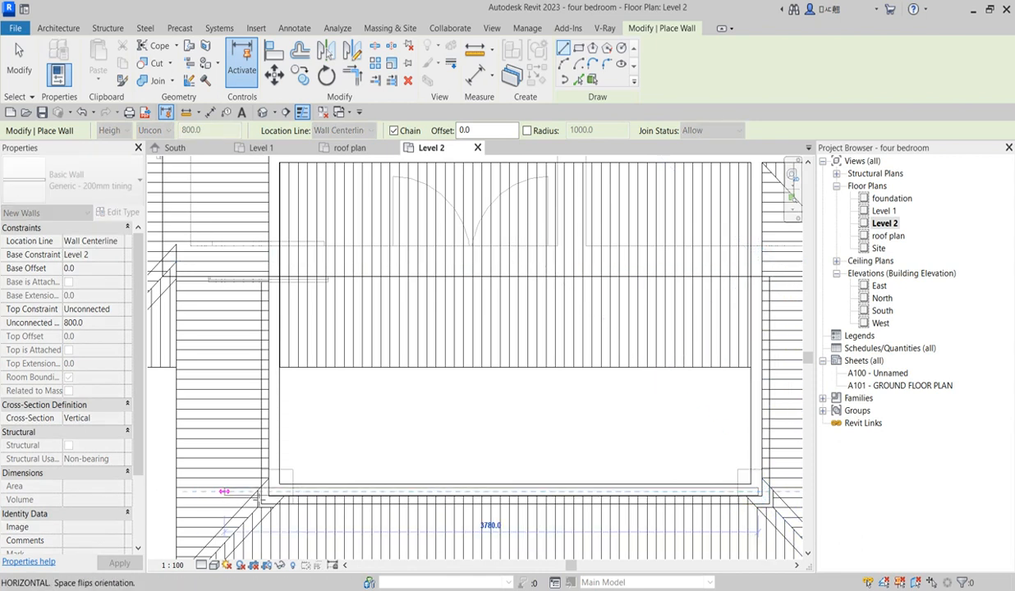
left_click(273, 492)
- Draw the entrance porch's west side wall, about 1.5 m long, from the front corner back to the house and end the chain
scroll(272, 273, "down", 2)
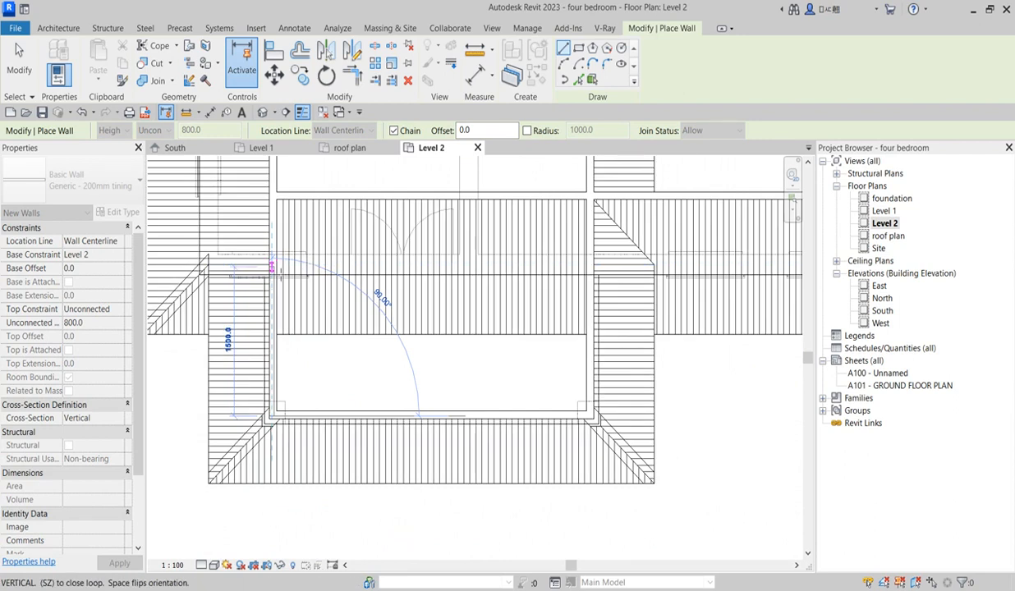
scroll(272, 260, "up", 4)
left_click(271, 258)
key("Escape")
scroll(340, 312, "down", 3)
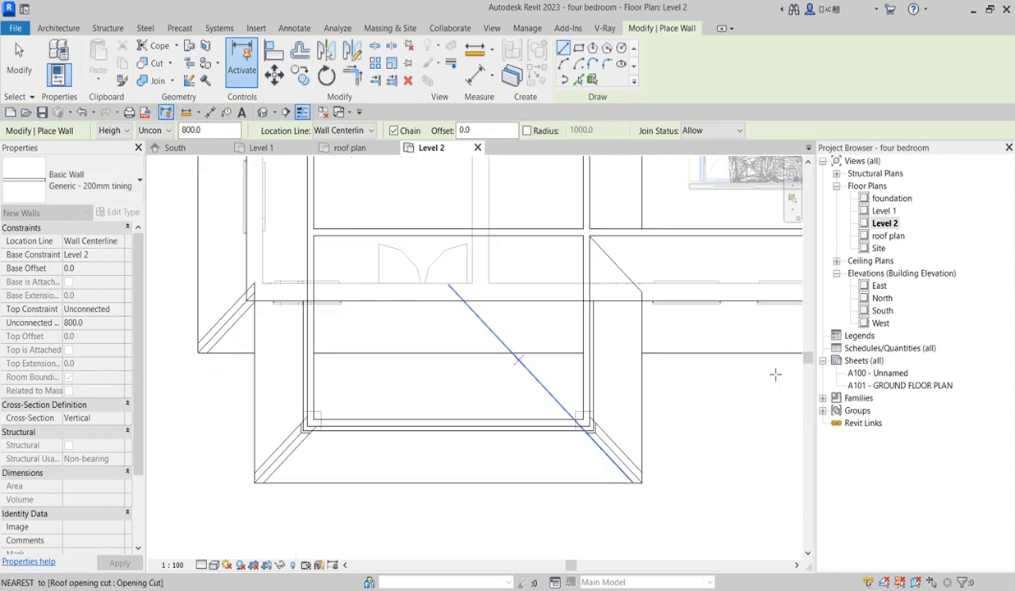
- Open the South elevation and examine the new entrance wall and the wall tops below the raised roofs
double_click(883, 312)
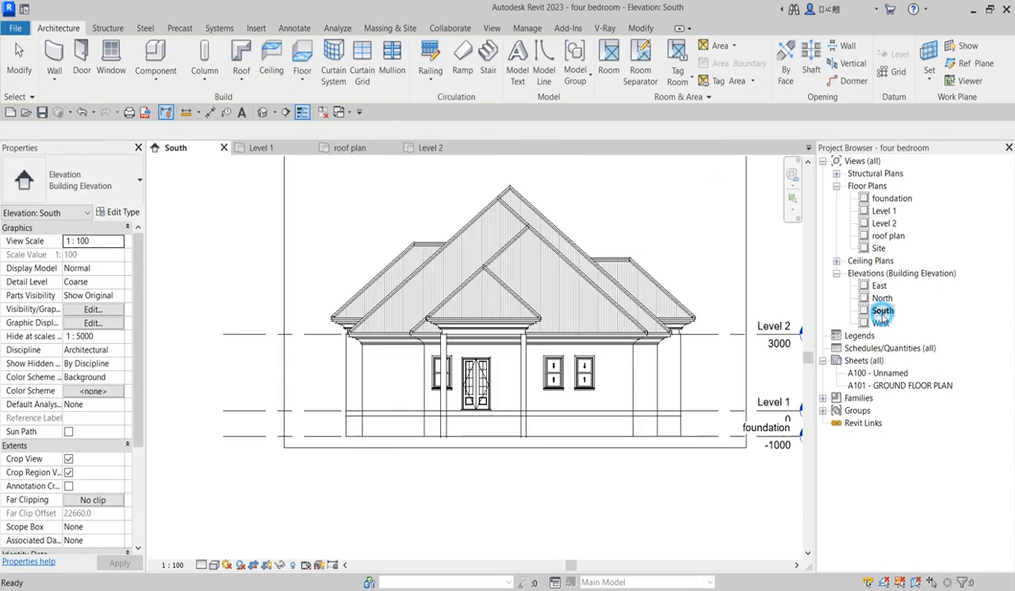
scroll(432, 338, "up", 3)
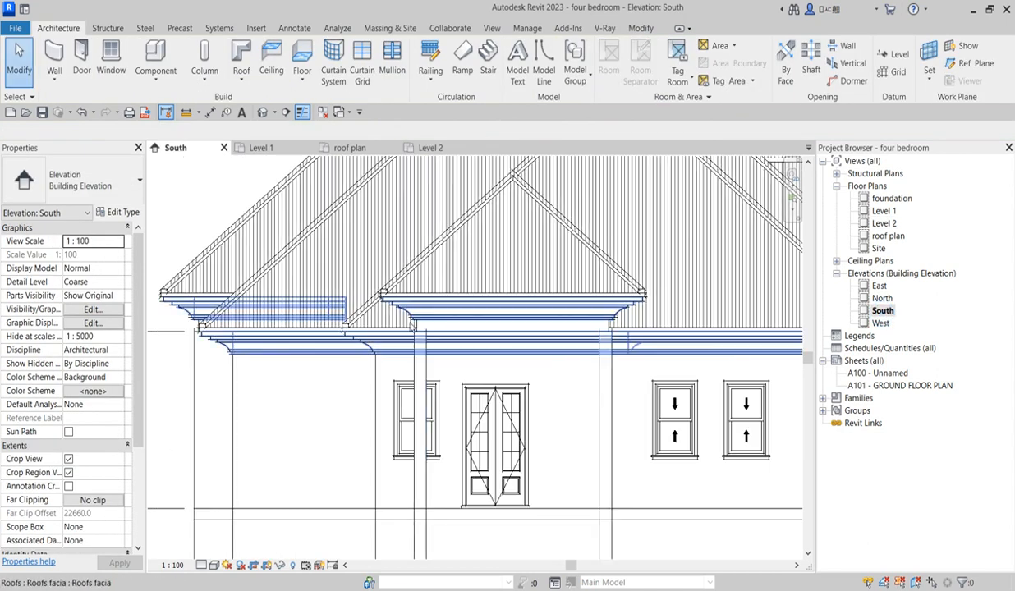
left_click(419, 328)
scroll(468, 392, "down", 3)
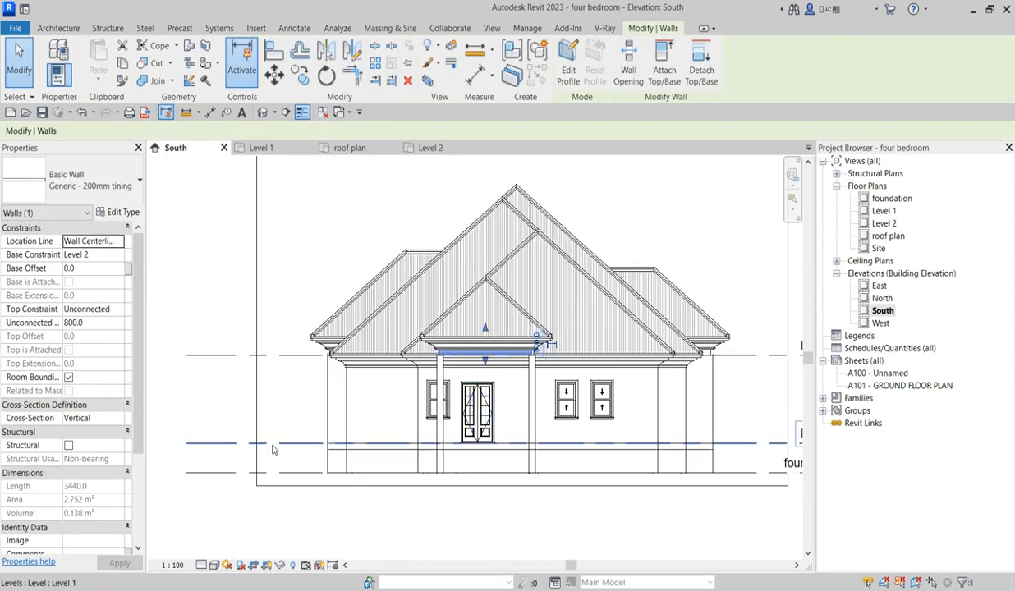
left_click(245, 370)
scroll(349, 392, "up", 5)
scroll(349, 392, "up", 3)
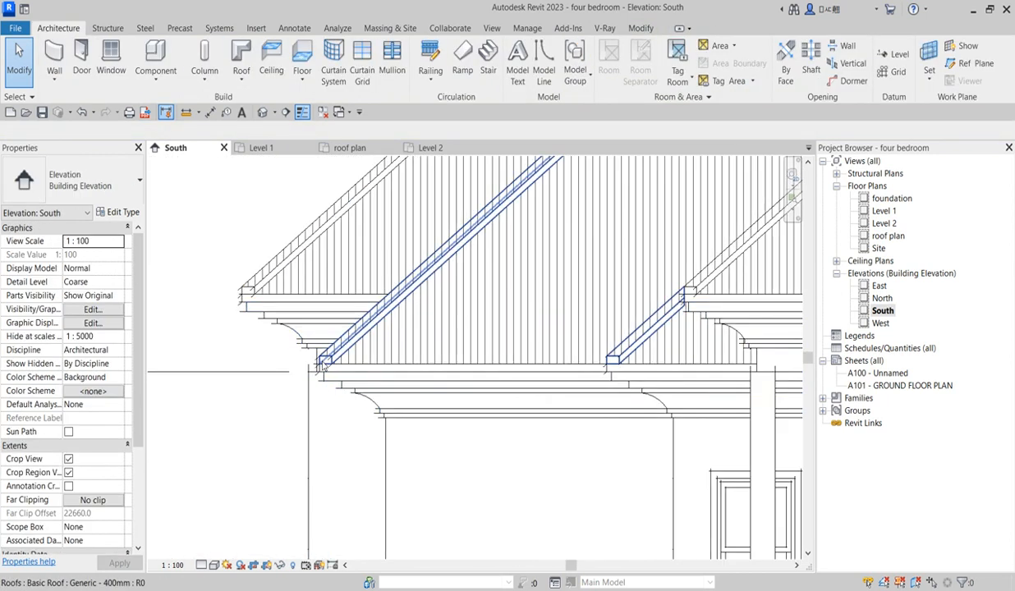
scroll(544, 370, "down", 6)
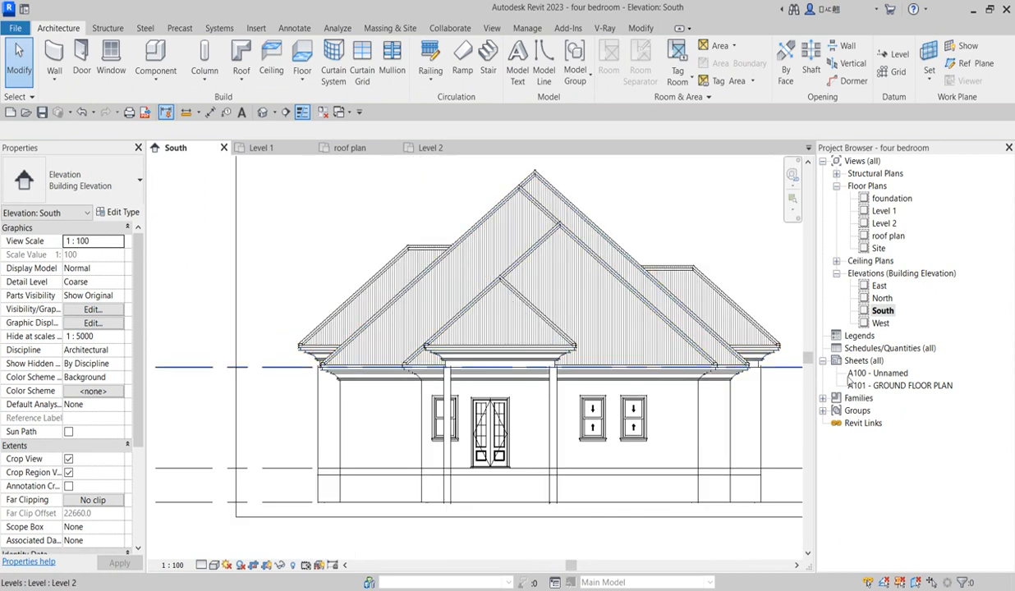
- Open the Level 1 floor plan and start an architectural wall with the Curtain Wall Storefront type near the living room
scroll(736, 376, "up", 5)
scroll(736, 376, "down", 8)
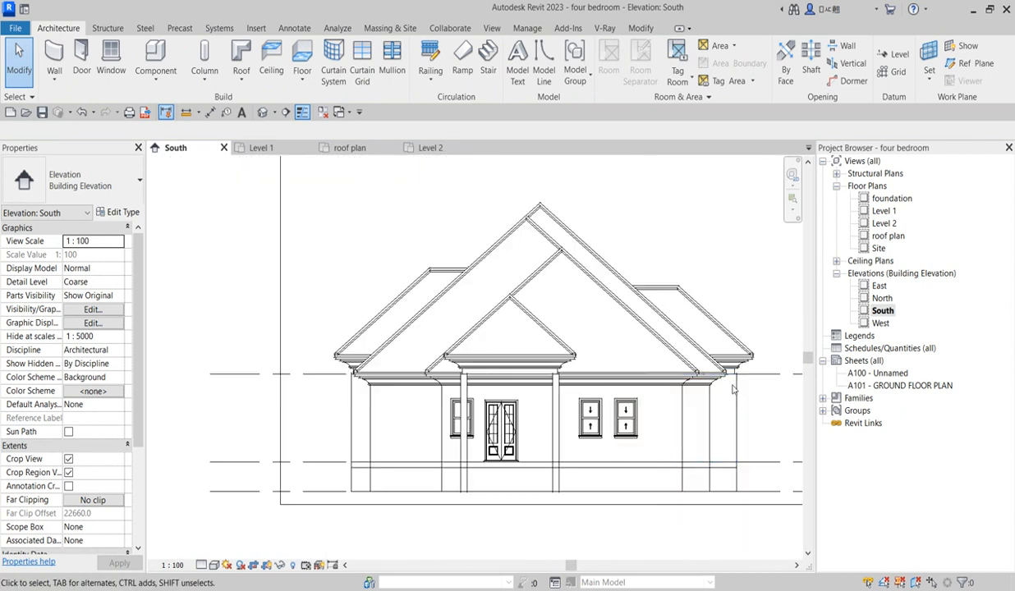
scroll(687, 448, "up", 3)
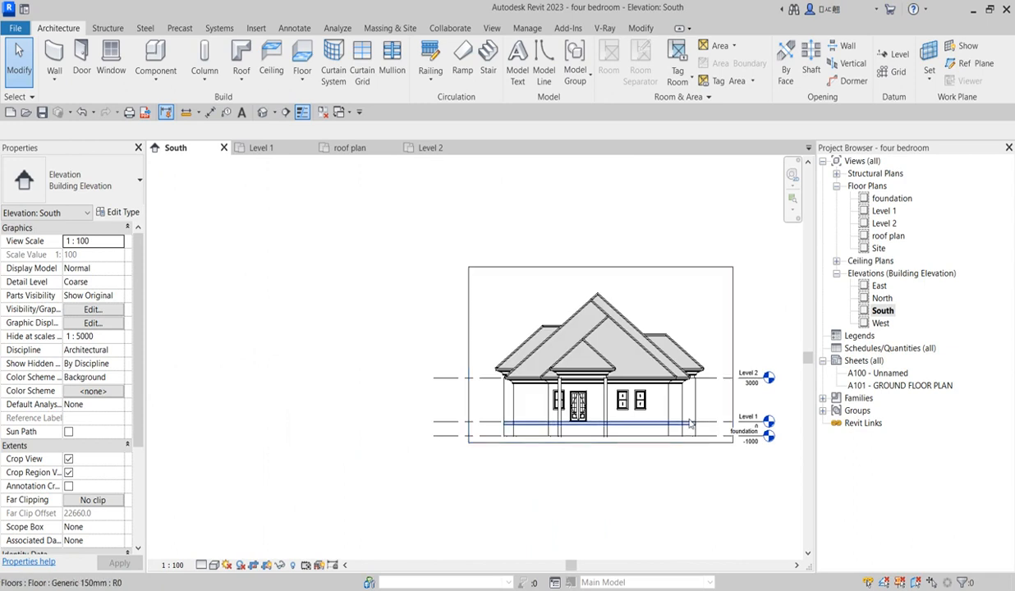
double_click(883, 211)
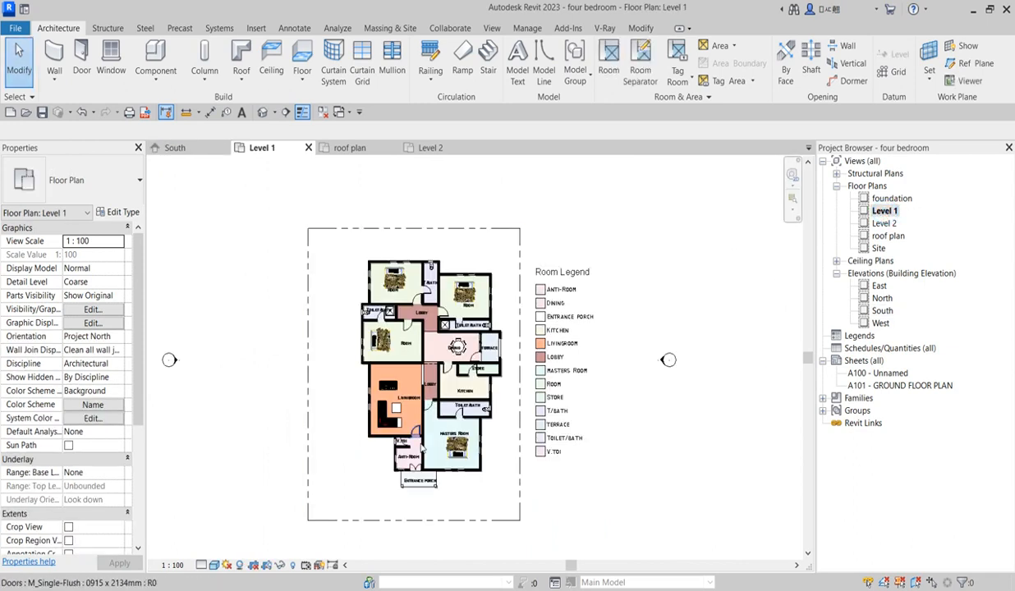
scroll(372, 429, "up", 5)
scroll(372, 430, "up", 3)
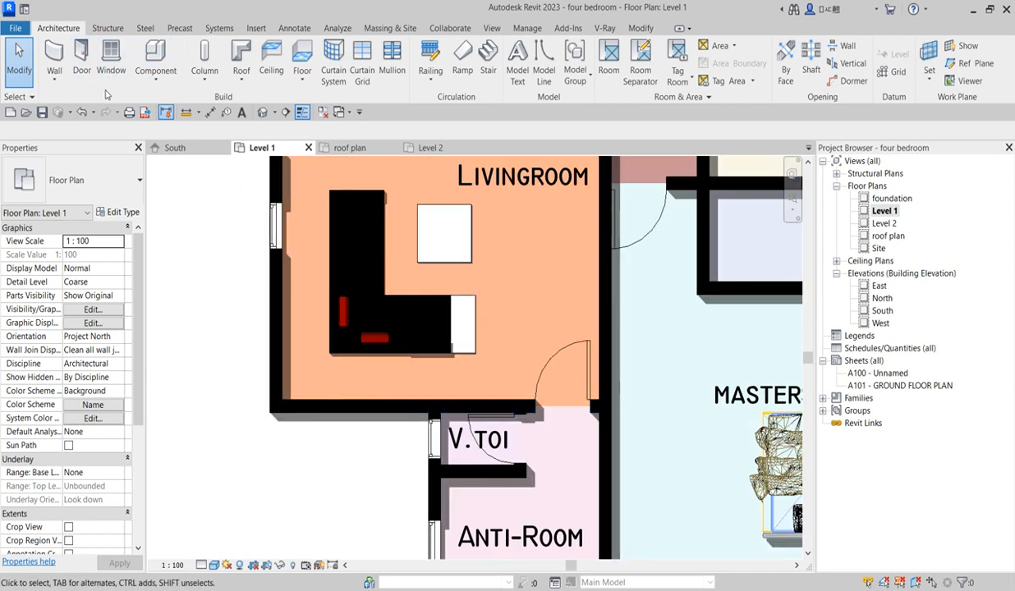
left_click(63, 83)
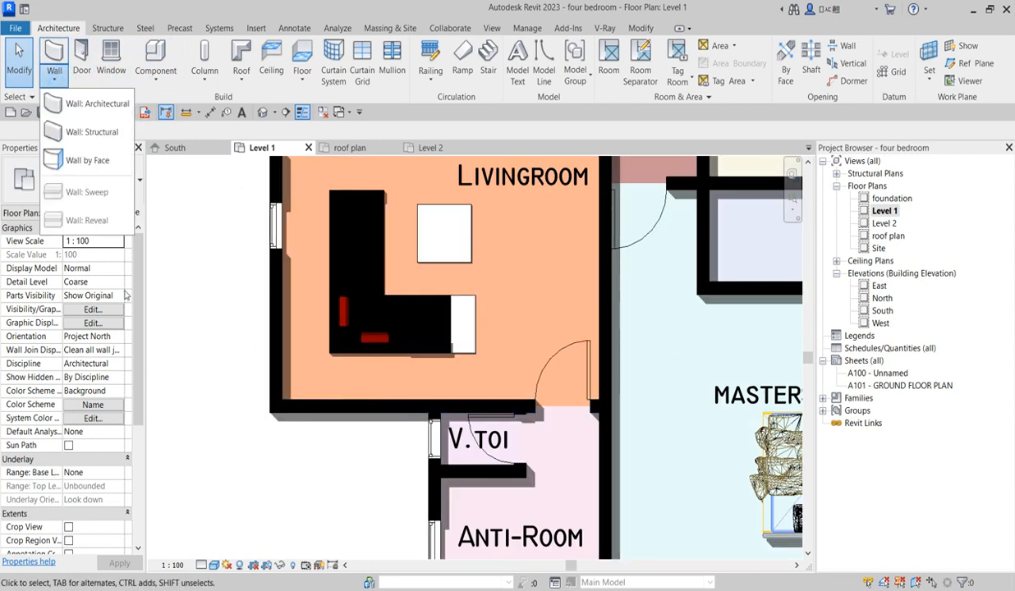
left_click(88, 107)
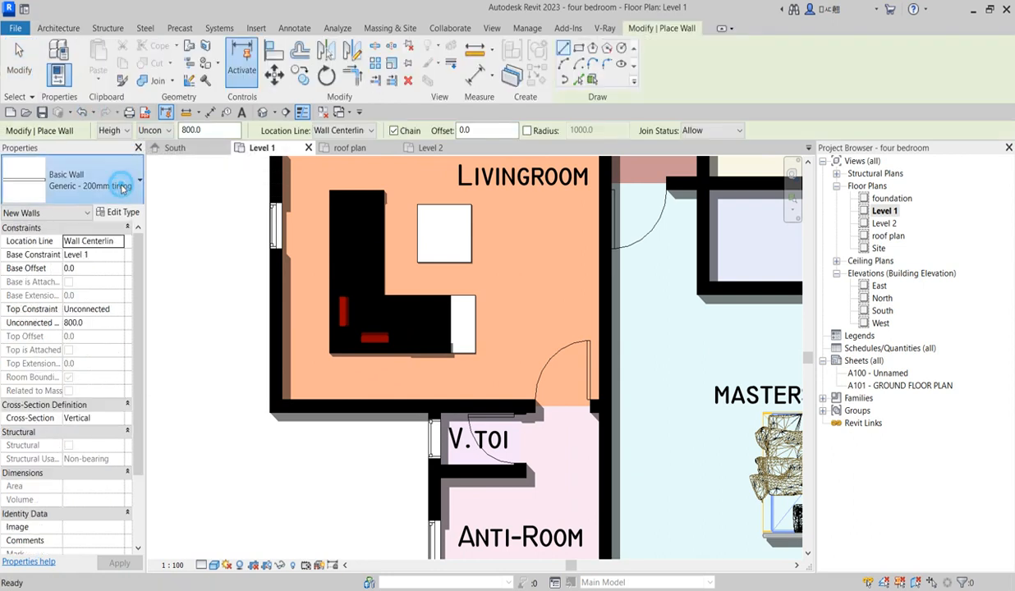
left_click(124, 181)
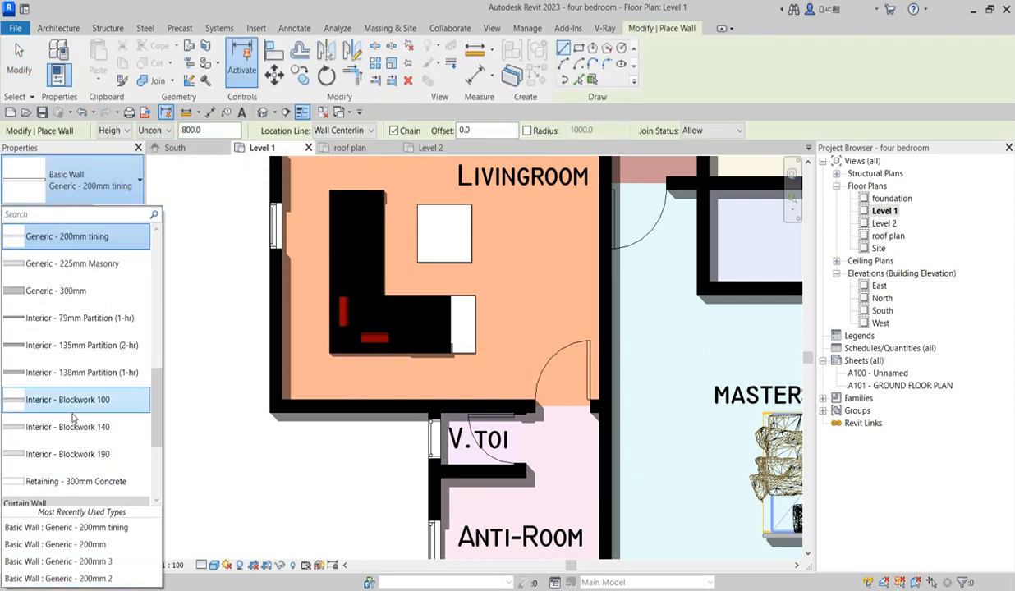
scroll(156, 415, "down", 3)
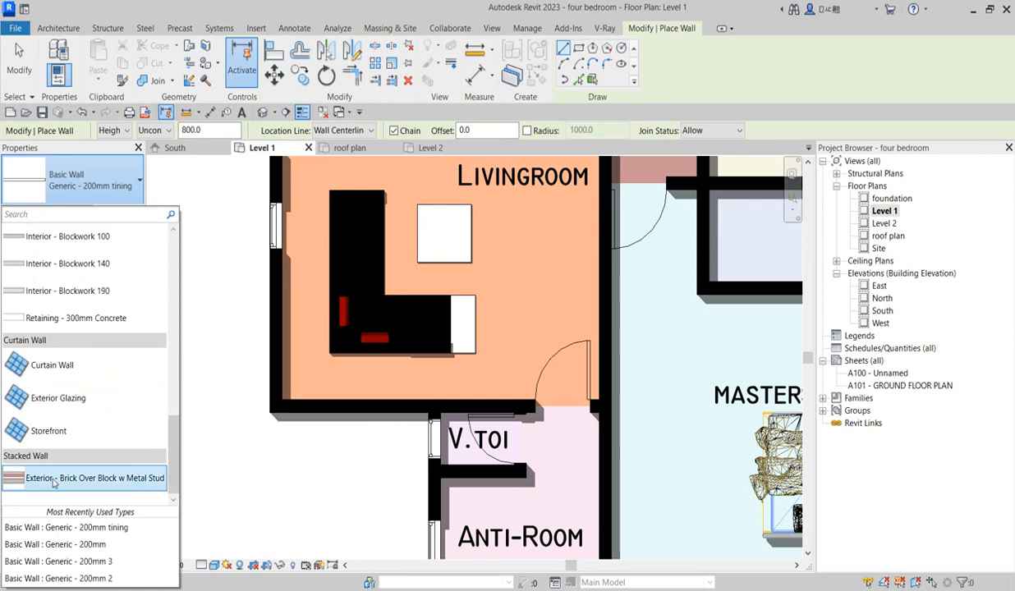
left_click(51, 428)
- Set the new storefront wall's base offset to 500 and its unconnected height to 2600
scroll(292, 402, "up", 5)
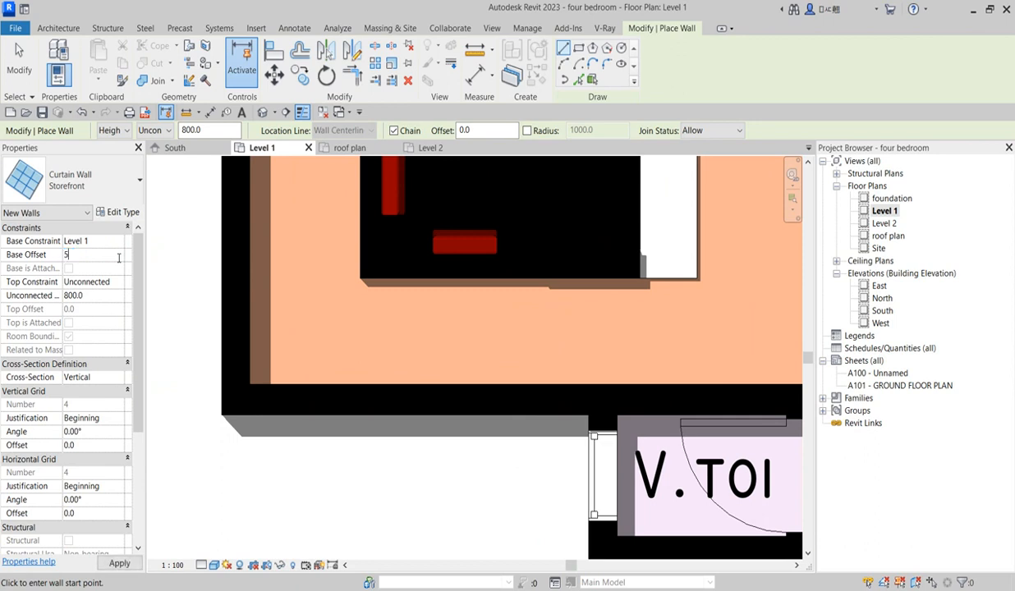
key("Return")
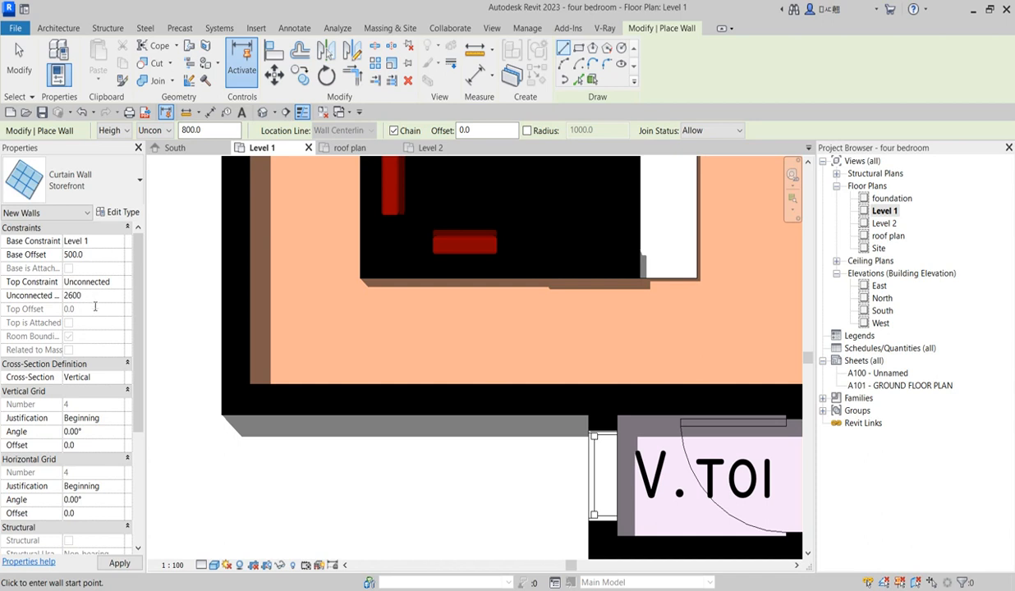
key("Return")
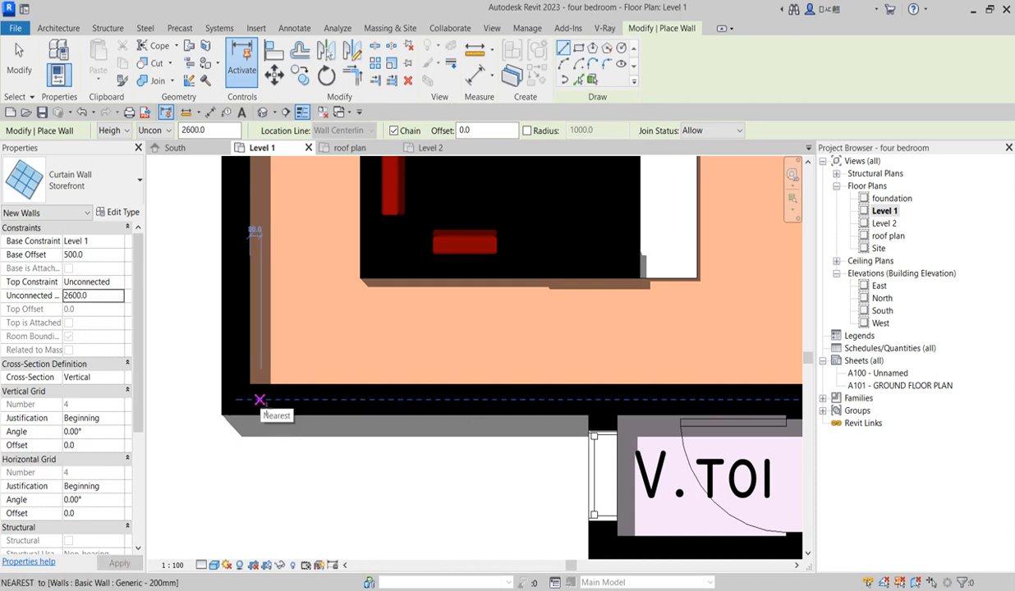
- Draw two separate storefront panels, each about 700 mm long, along the centreline of the living room's south wall
left_click(260, 400)
left_click(360, 400)
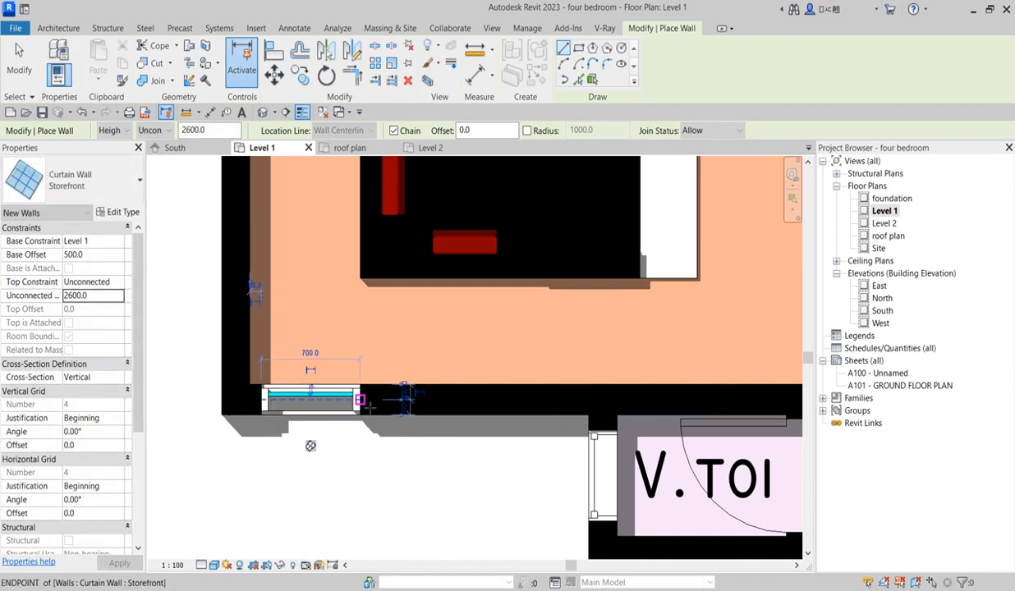
key("Escape")
left_click(426, 400)
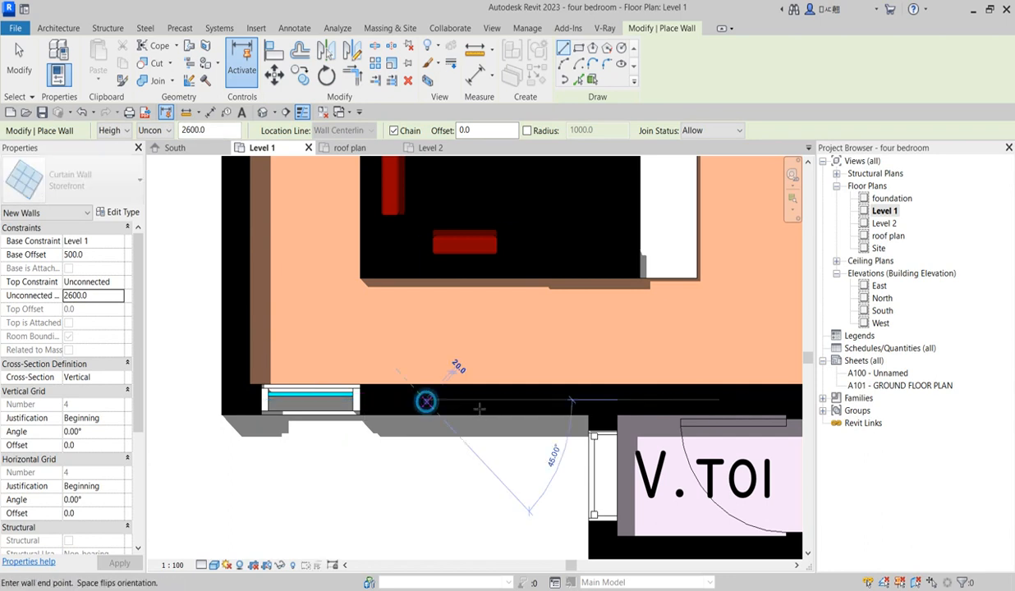
left_click(522, 400)
key("Escape")
scroll(503, 436, "down", 3)
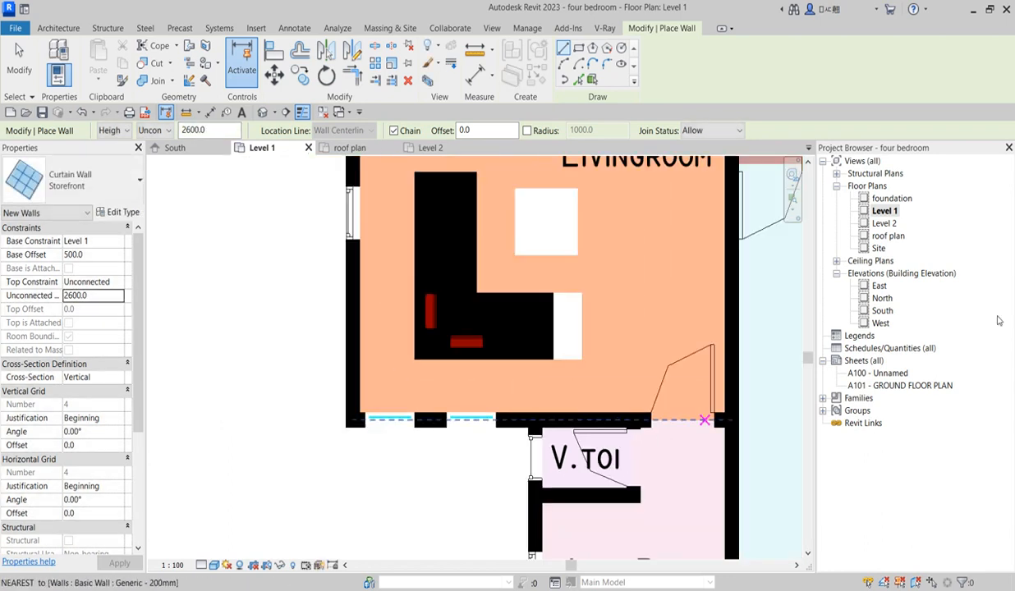
- Open the South elevation and set the western storefront panel's unconnected height to 2100
double_click(882, 311)
scroll(520, 401, "up", 4)
left_click(546, 389)
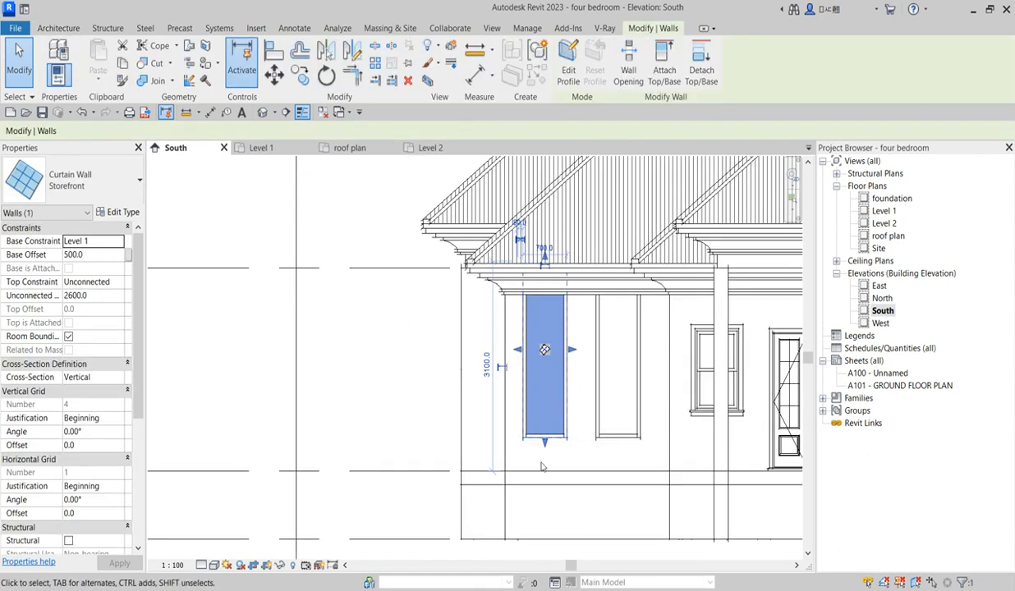
left_click(98, 298)
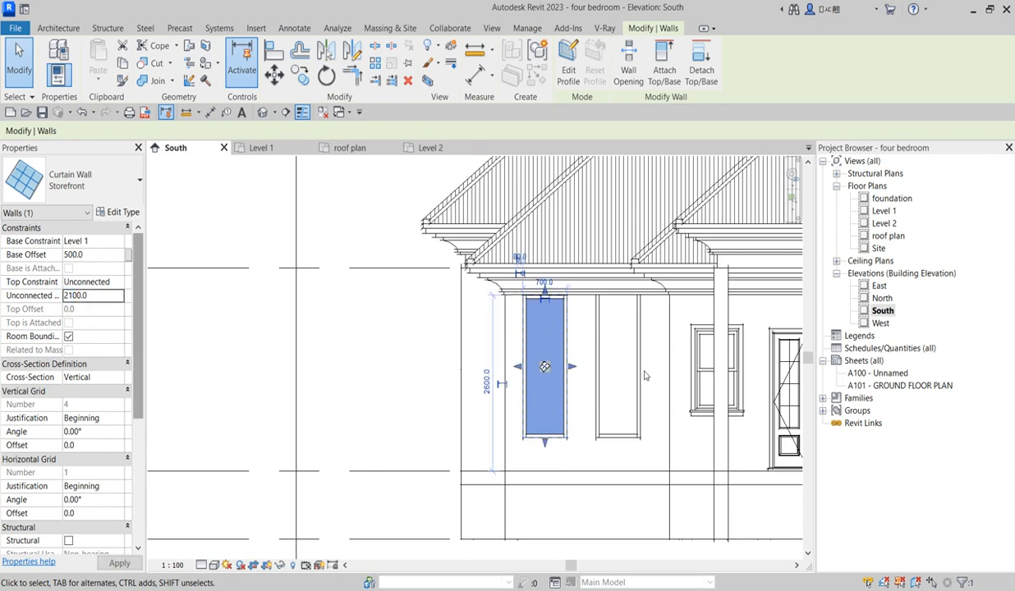
- Set the unconnected height of the eastern of the two storefront panels to 2000
left_click(604, 373)
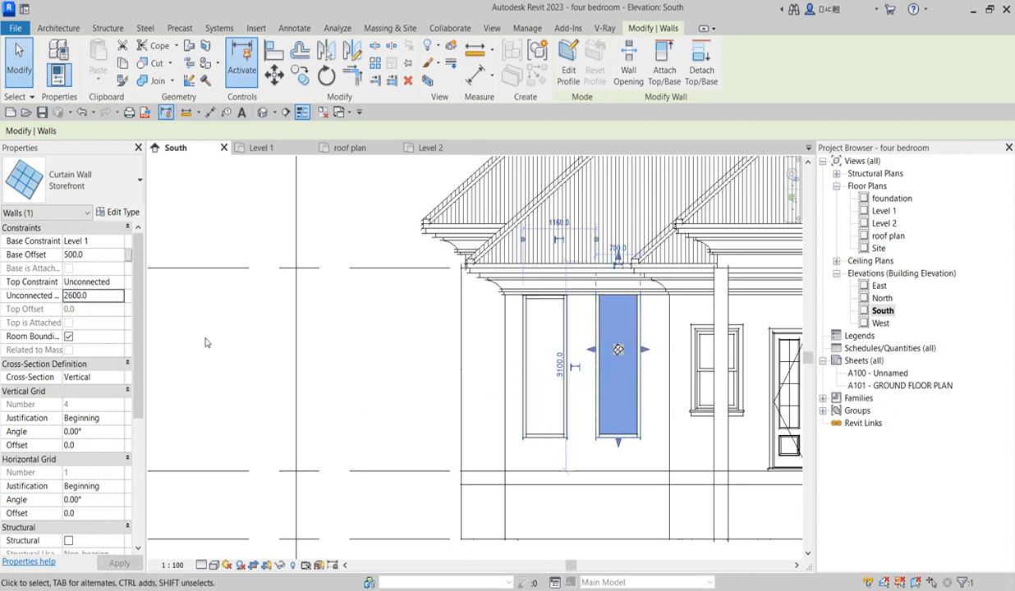
left_click(107, 297)
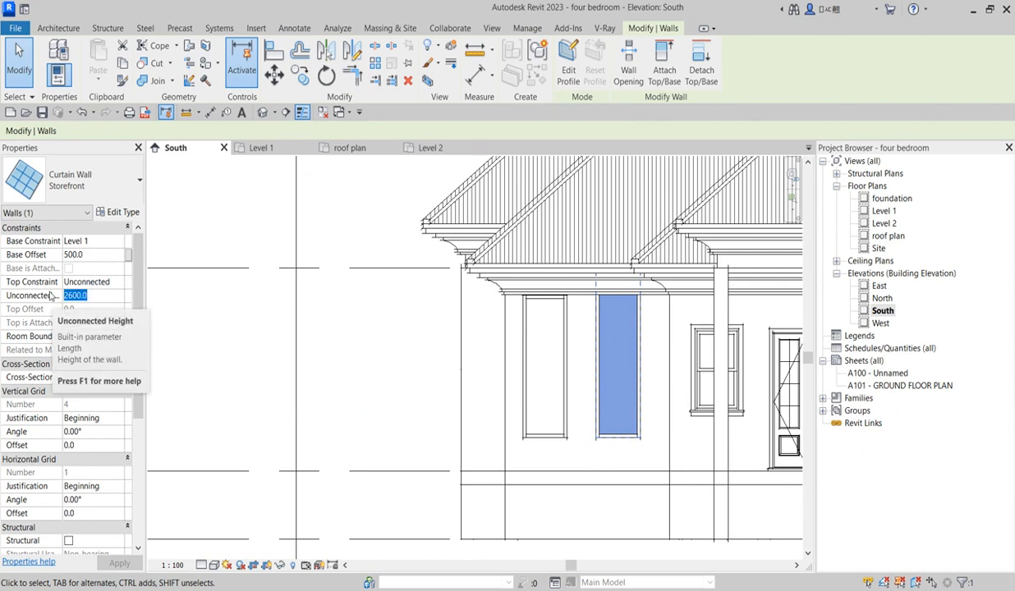
type("2")
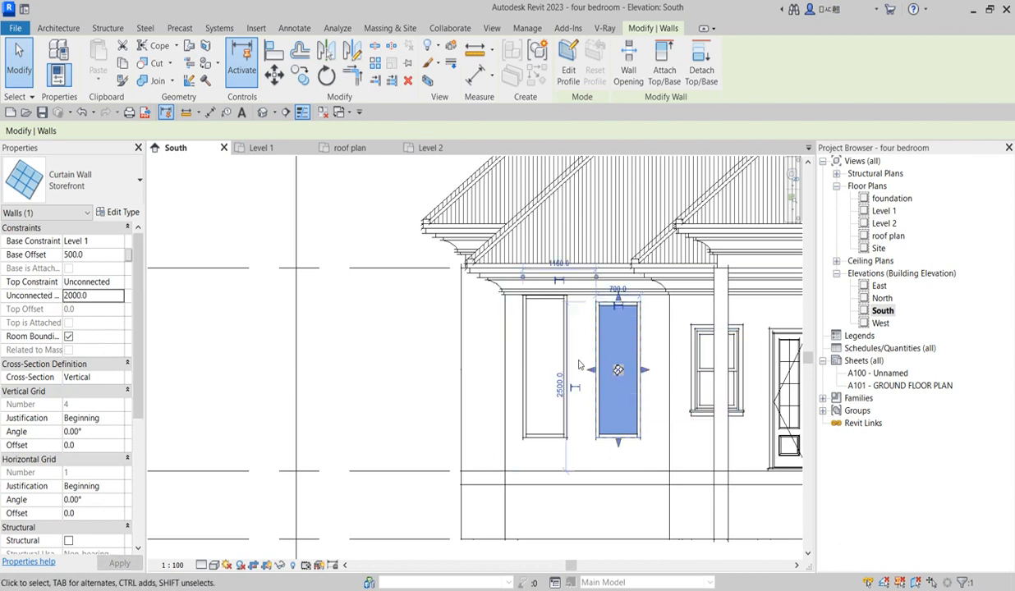
- Set the western storefront panel's unconnected height to 2000 and deselect it
left_click(565, 337)
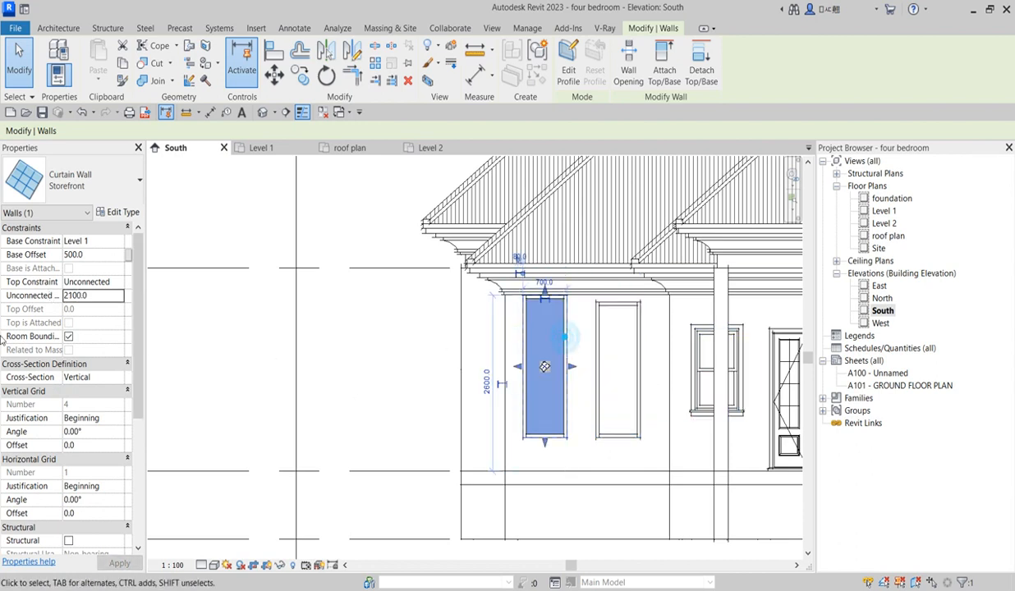
left_click(102, 301)
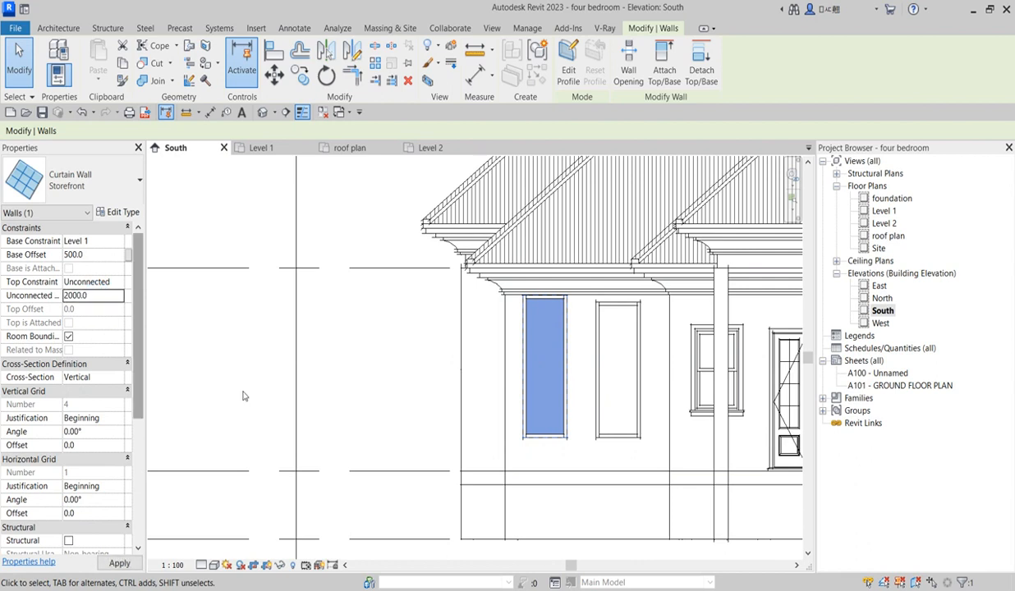
left_click(355, 385)
- Open the stepped roof fascia model for in-place editing and select its lower sweep above the storefront panels
scroll(345, 404, "down", 3)
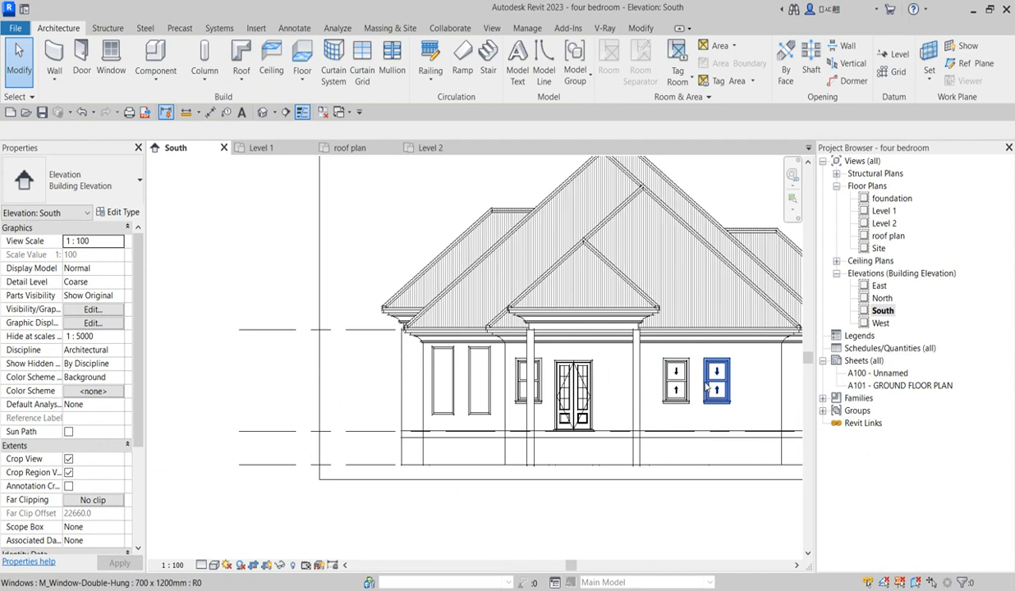
scroll(708, 386, "up", 2)
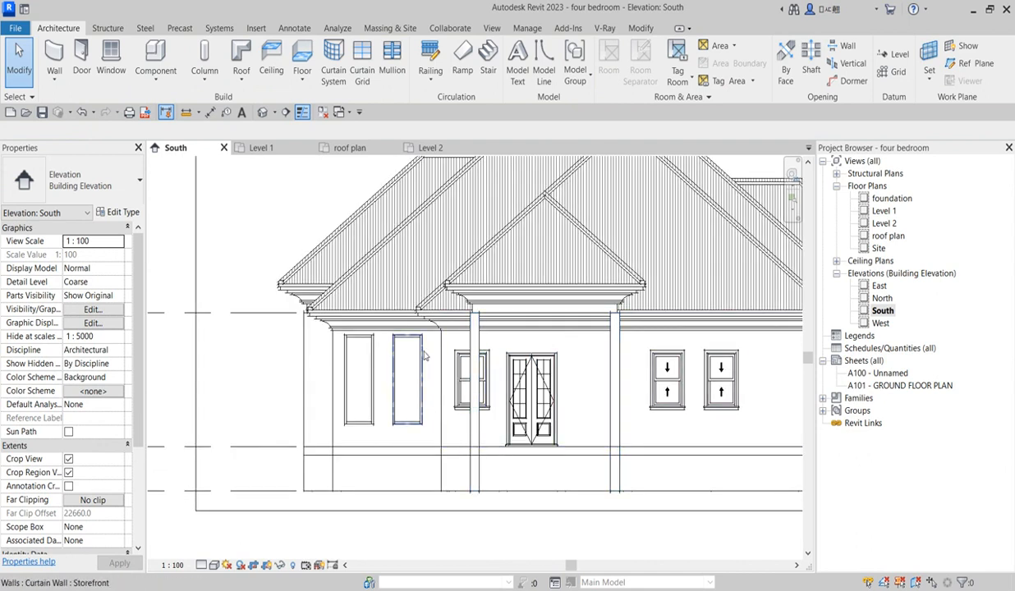
scroll(449, 392, "down", 4)
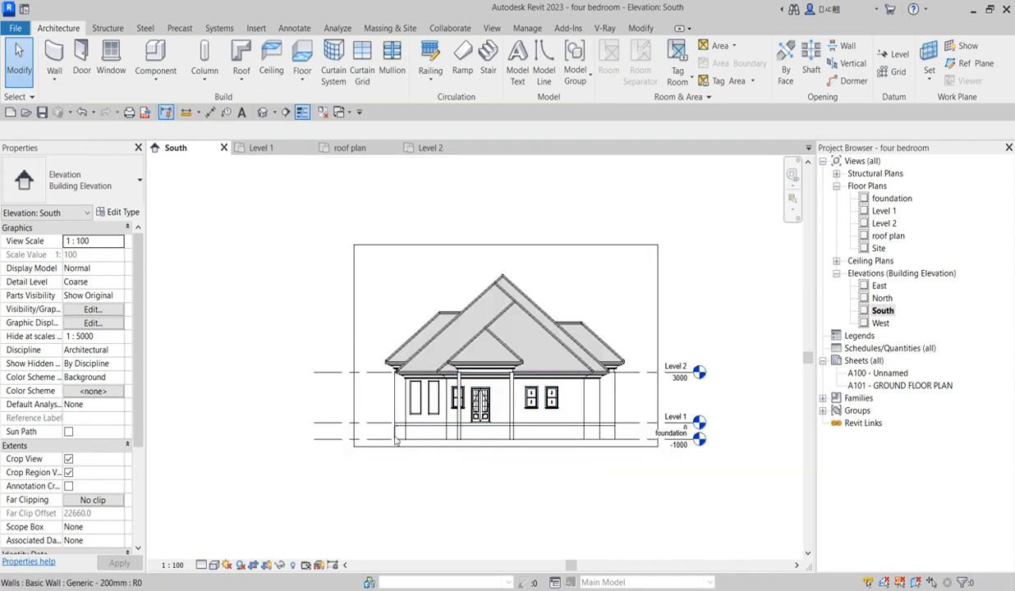
scroll(435, 438, "up", 1)
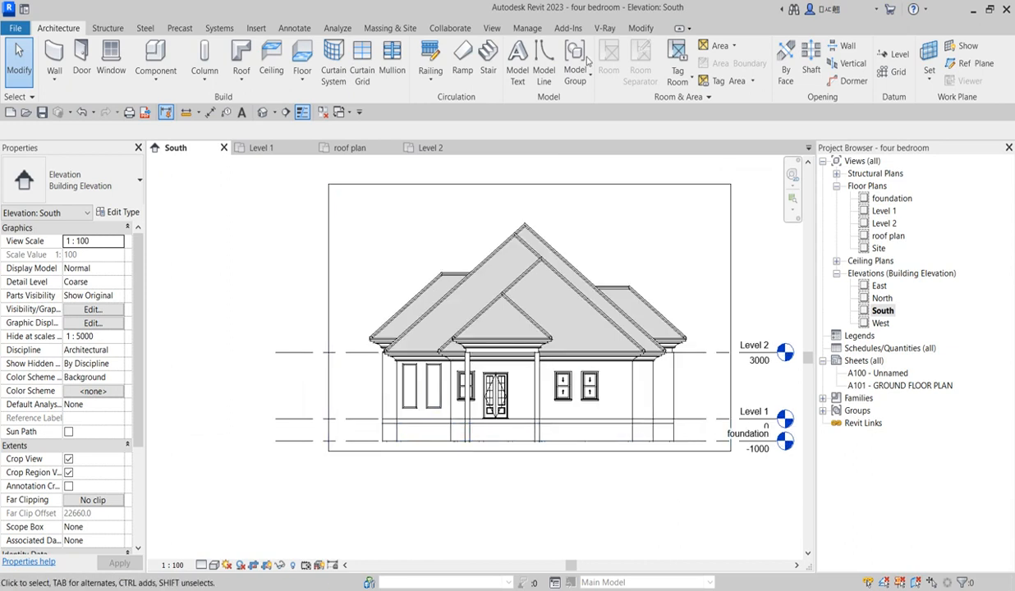
scroll(402, 369, "up", 2)
scroll(418, 364, "up", 1)
left_click(417, 360)
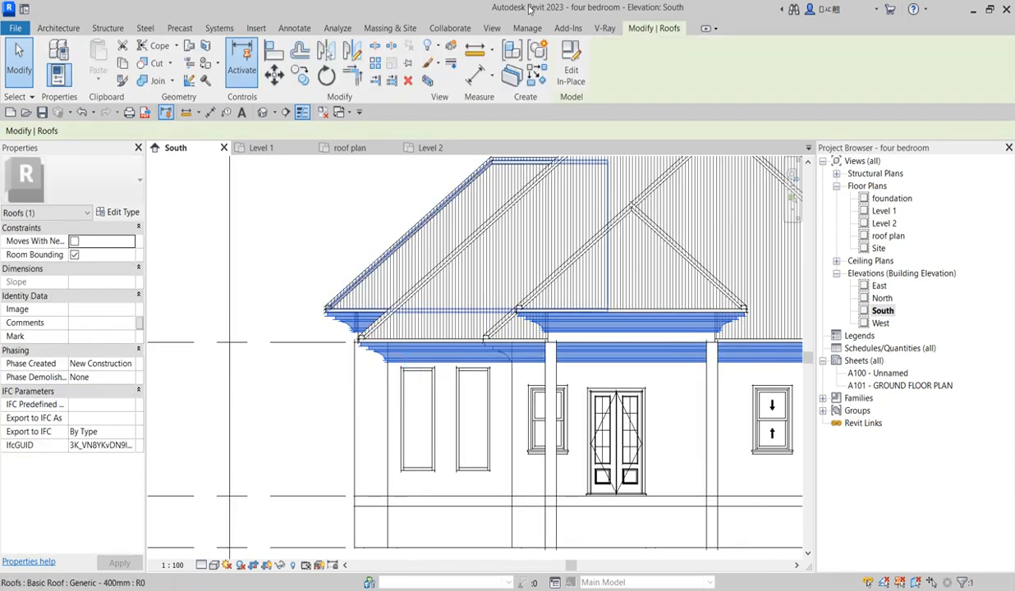
left_click(572, 77)
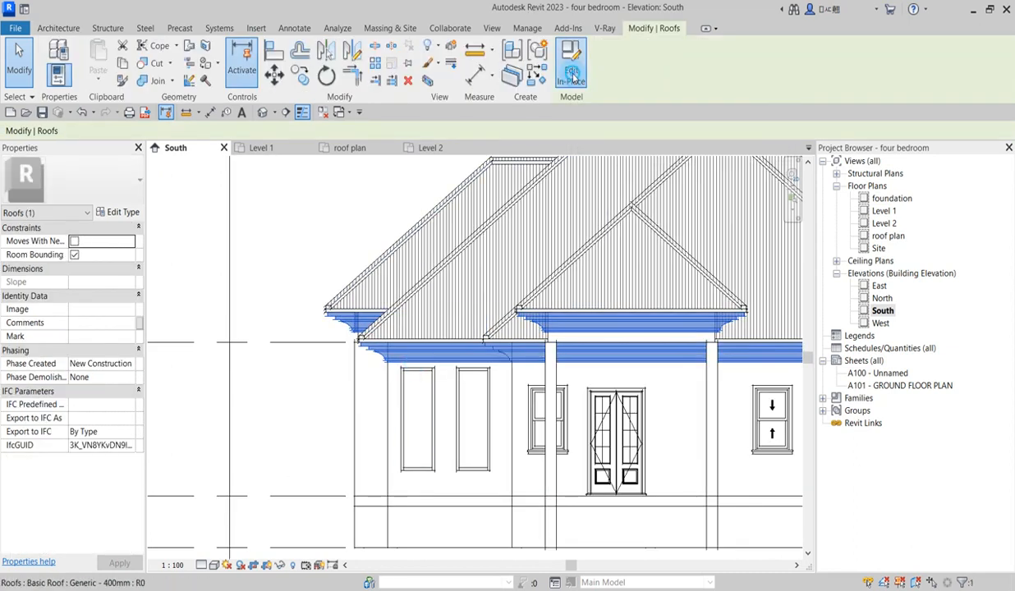
scroll(446, 362, "up", 2)
left_click(446, 361)
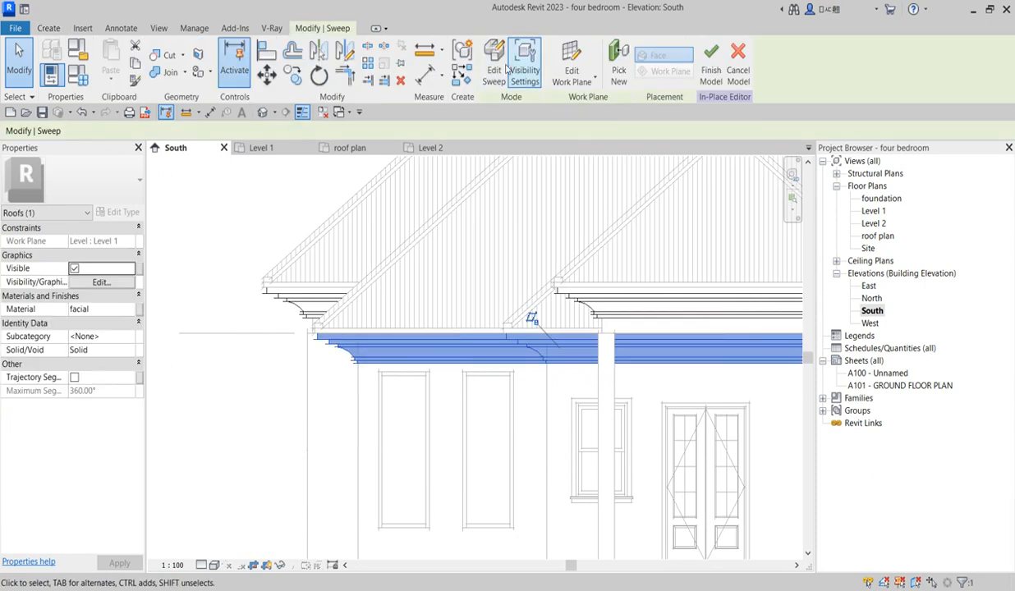
- Copy the lower fascia sweep straight down so the copy sits just below the original, at the window heads
left_click(293, 74)
scroll(349, 292, "up", 3)
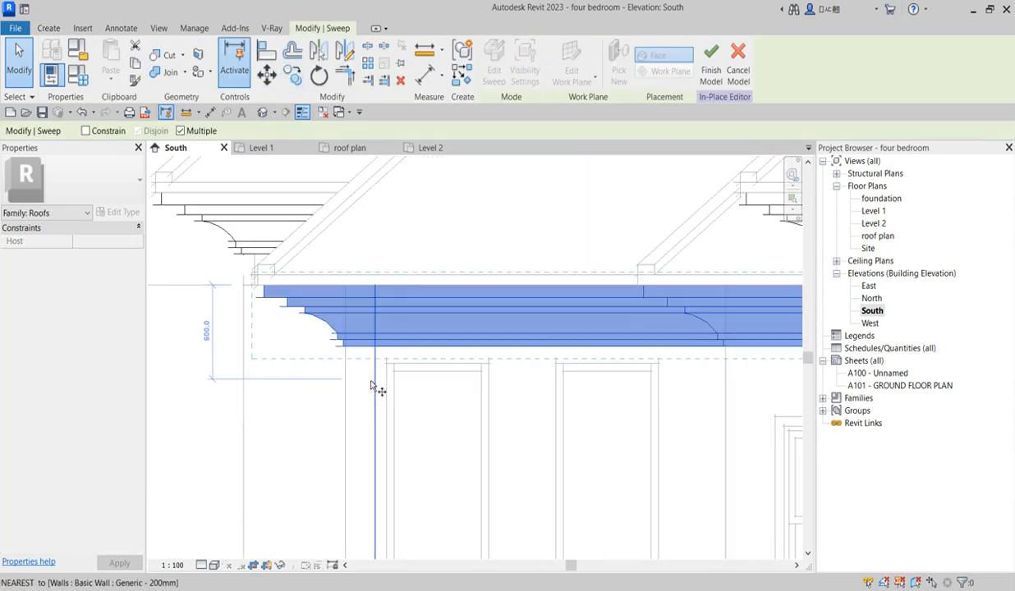
left_click(346, 286)
left_click(346, 359)
scroll(351, 437, "down", 4)
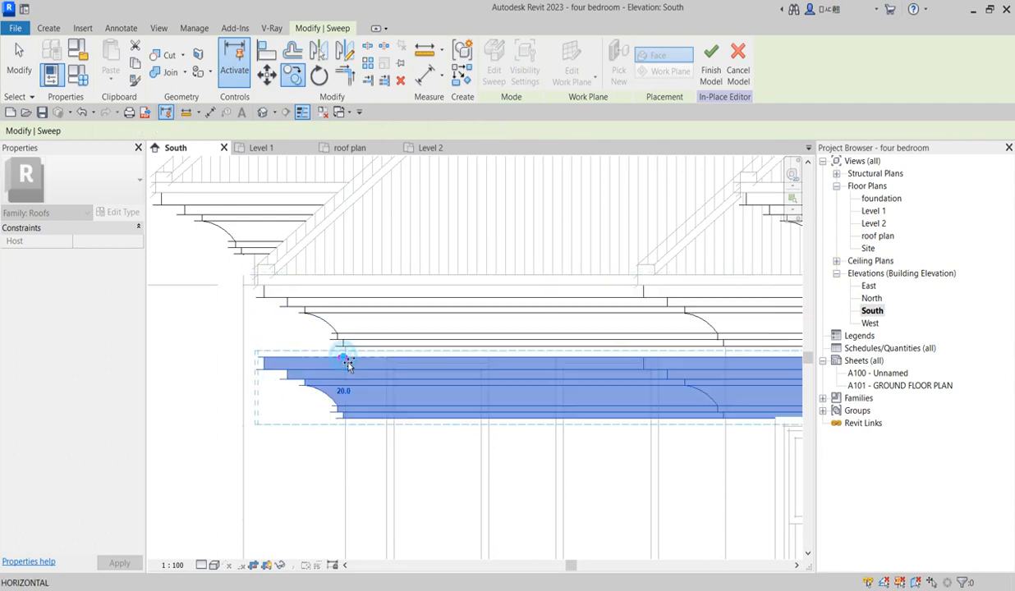
key("Escape")
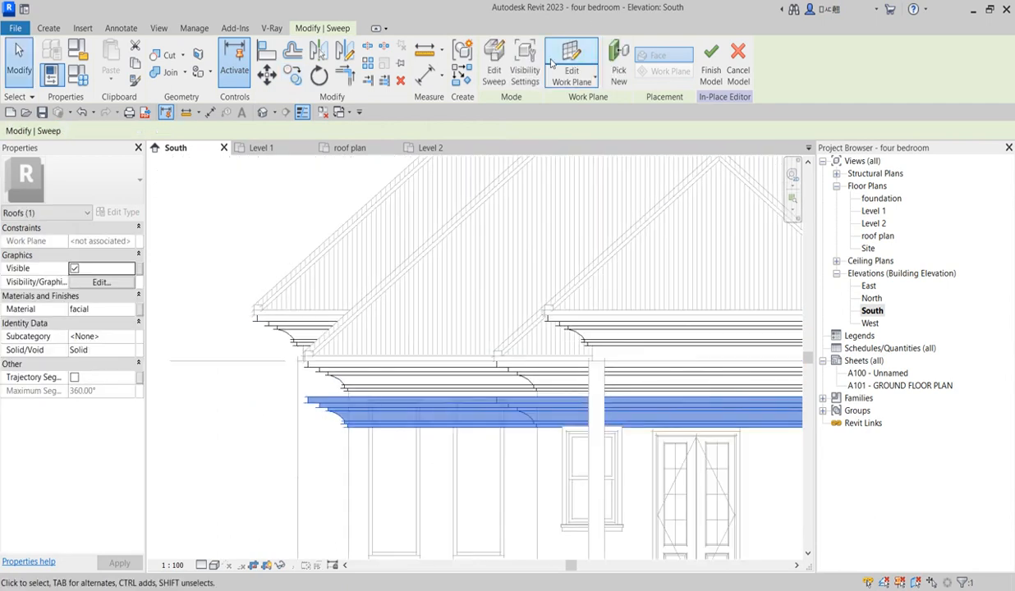
- Edit the copied sweep and open its path sketch in the Level 1 floor plan
left_click(494, 65)
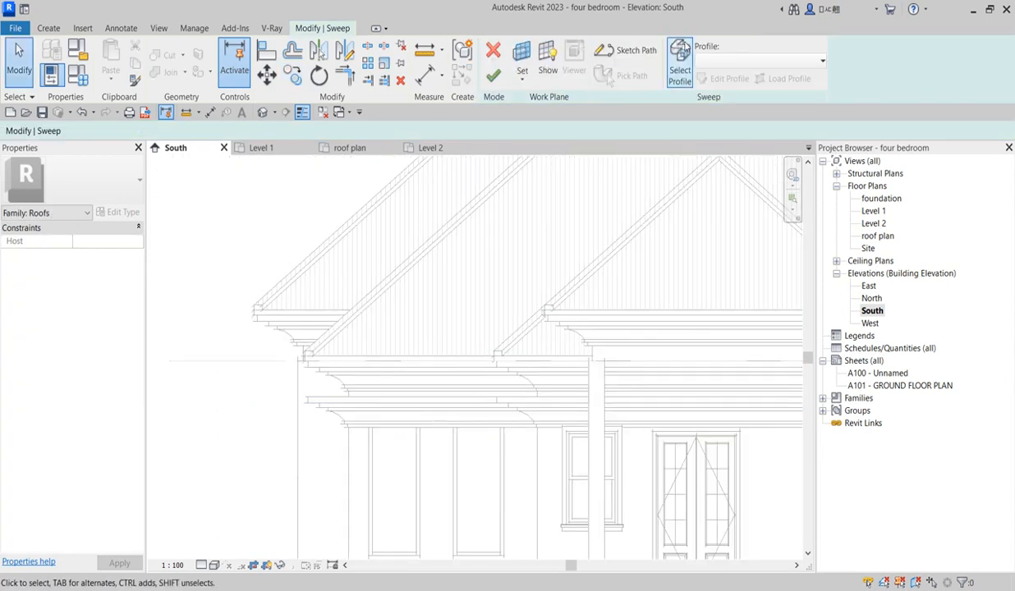
left_click(624, 51)
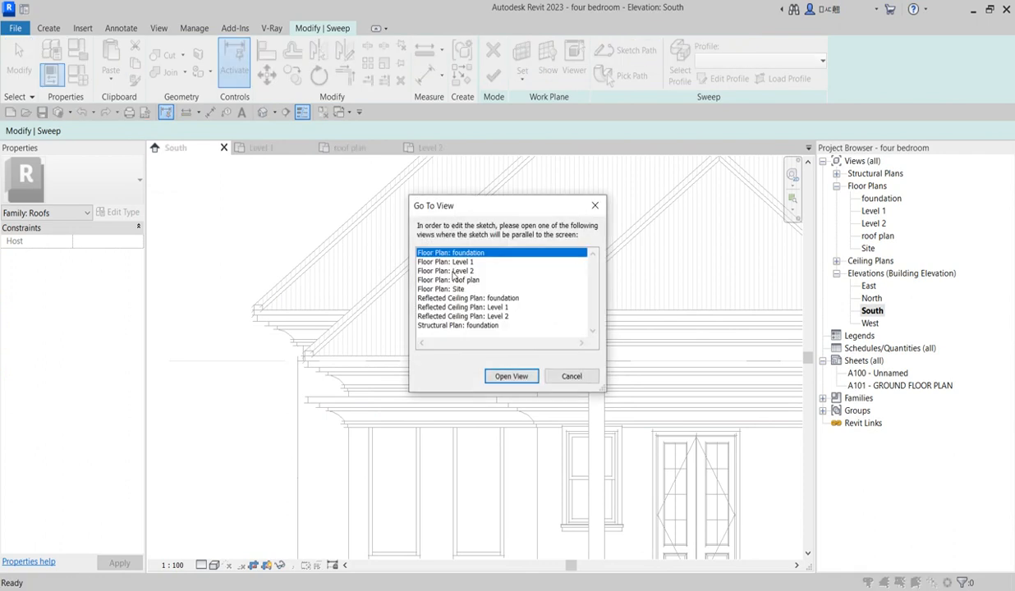
left_click(456, 271)
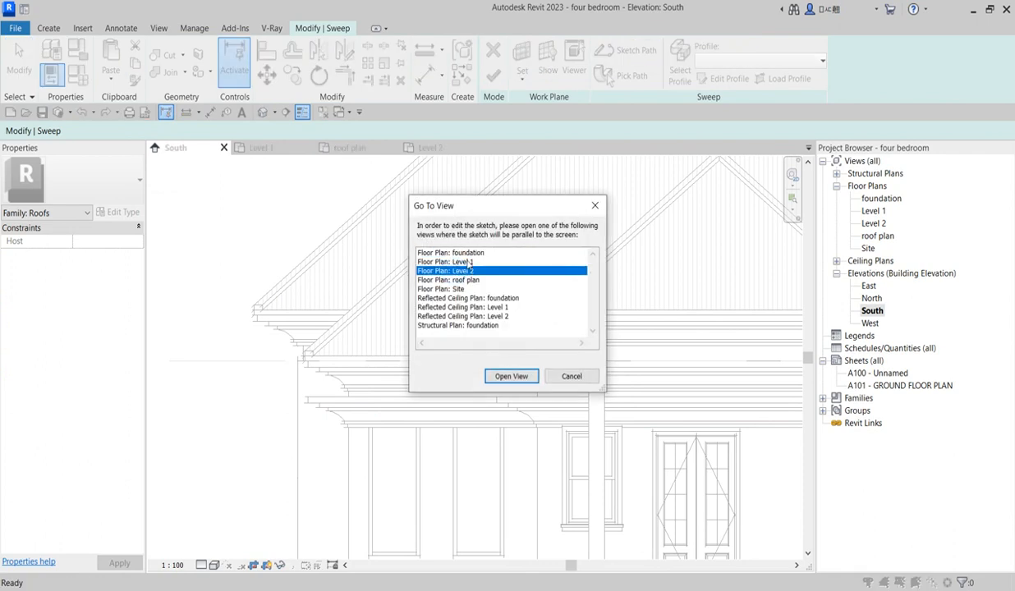
left_click(468, 262)
left_click(511, 376)
scroll(469, 356, "down", 3)
scroll(612, 387, "up", 2)
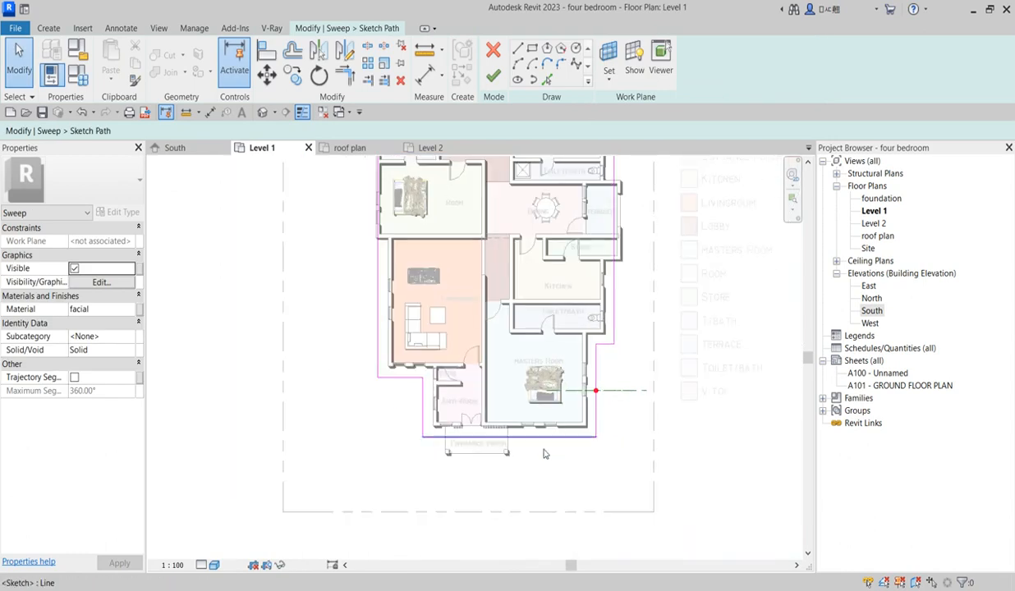
- Align the path's northern line with the north-east bedroom's rear wall, and the short jog line with the adjoining bathroom's outer wall
scroll(483, 470, "down", 2)
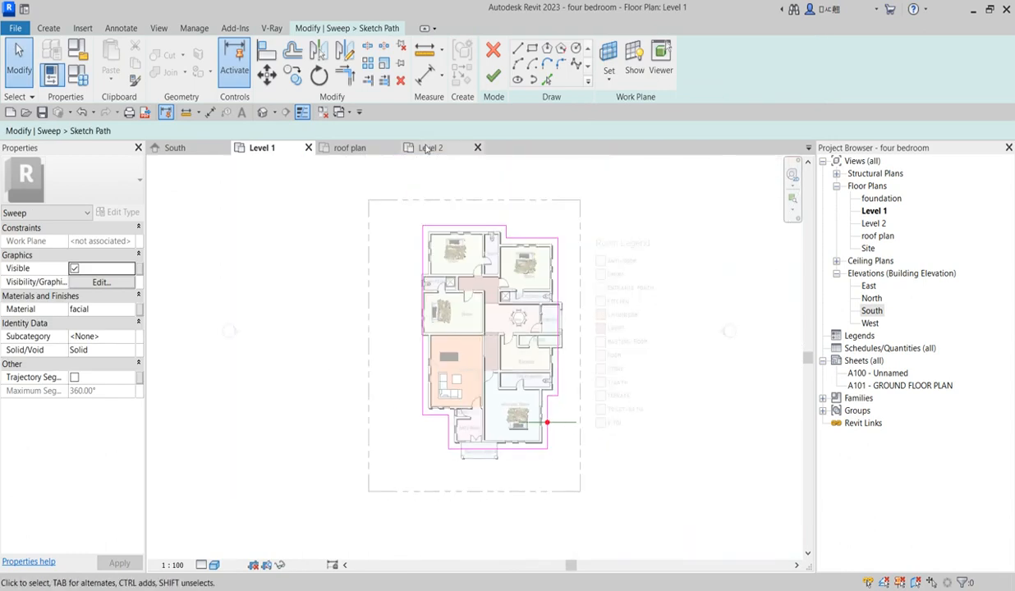
left_click(267, 54)
scroll(554, 248, "up", 4)
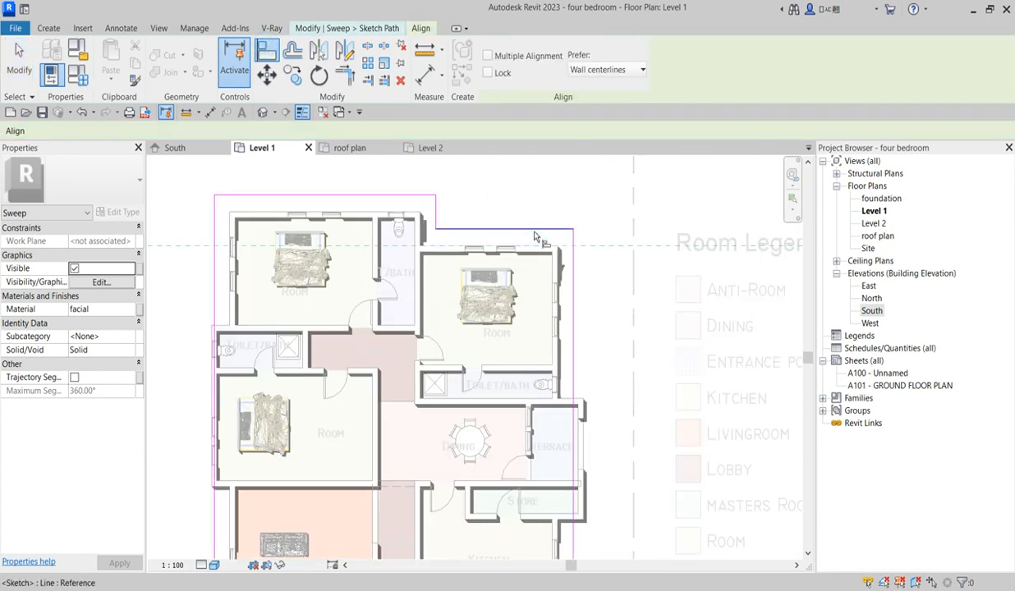
left_click(515, 226)
left_click(424, 230)
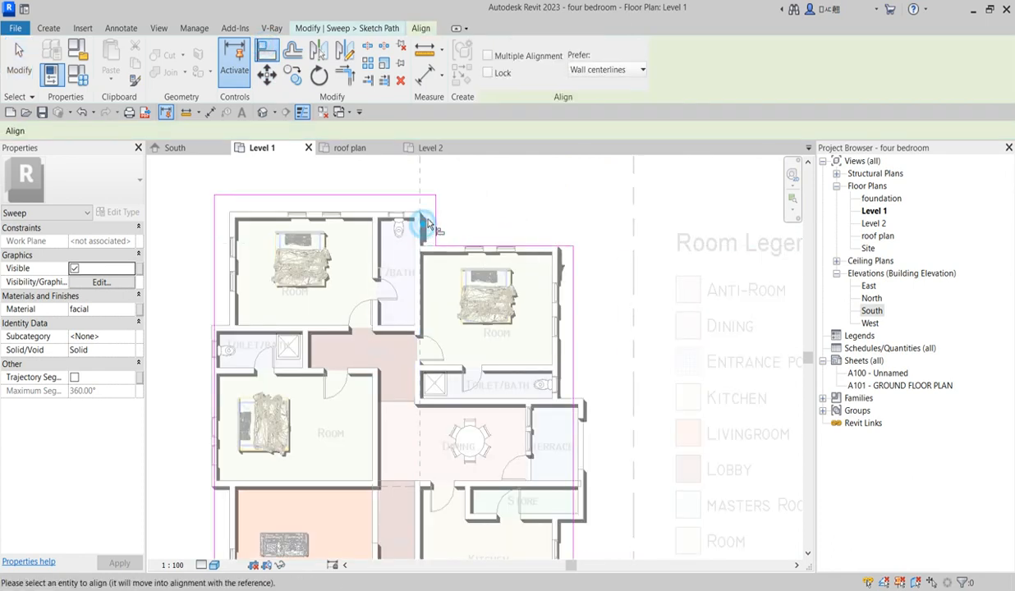
left_click(431, 223)
scroll(510, 466, "down", 3)
scroll(518, 335, "up", 4)
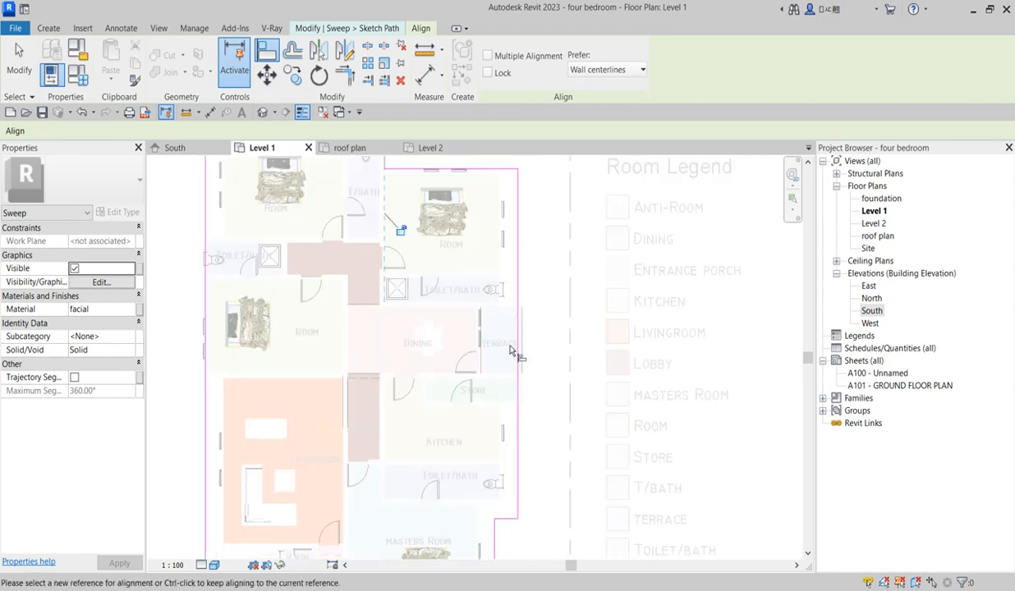
- Align the long eastern line of the sweep path with the outer face of the north-east bedroom's east wall
scroll(507, 297, "down", 1)
scroll(508, 295, "up", 2)
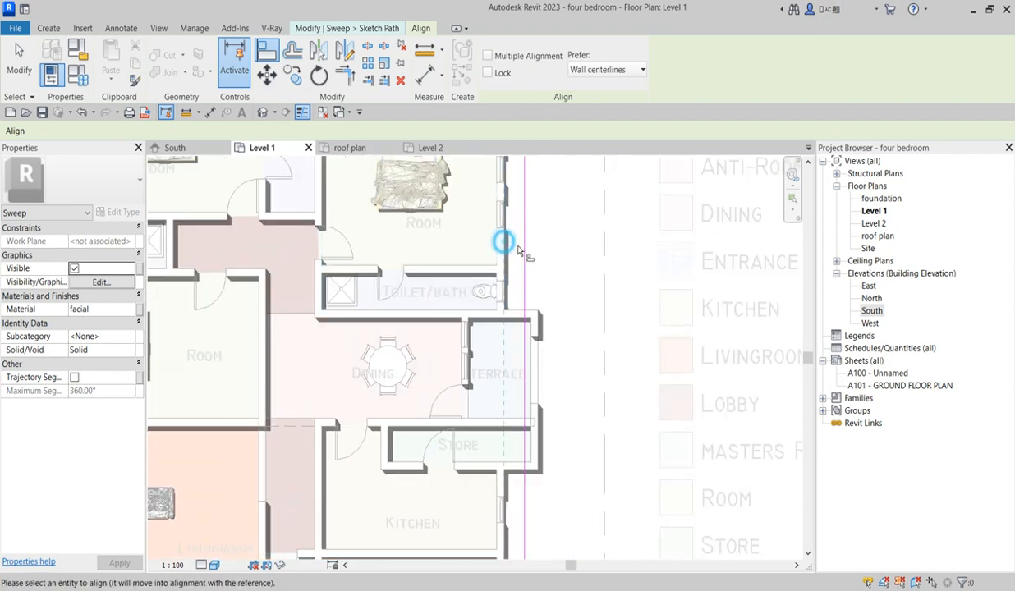
left_click(521, 251)
scroll(529, 313, "up", 3)
scroll(539, 320, "down", 8)
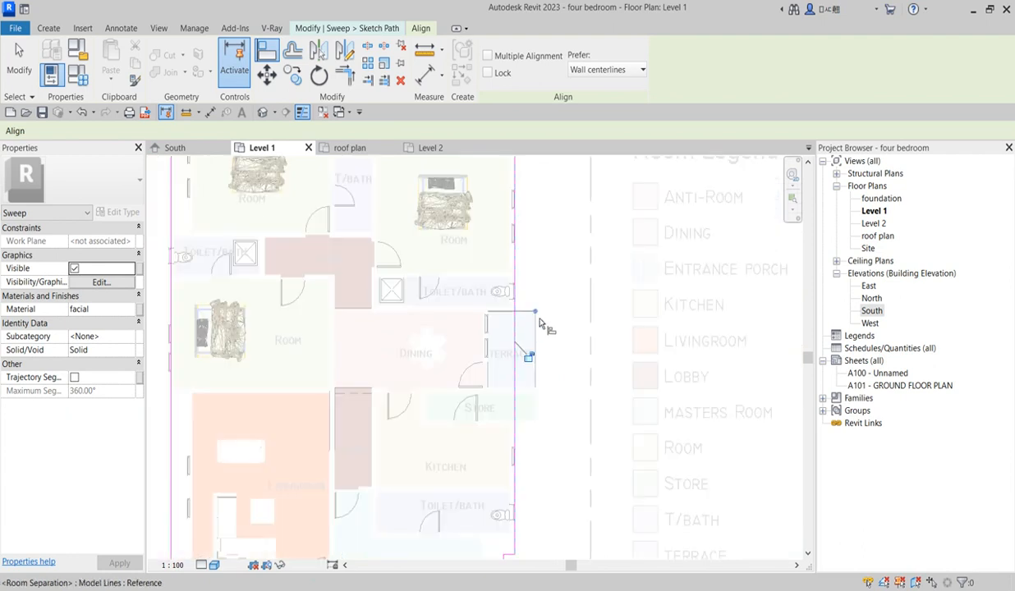
- Try aligning the long eastern path line with the terrace's outer wall, and return it to the bedroom and kitchen wall face
scroll(525, 371, "up", 5)
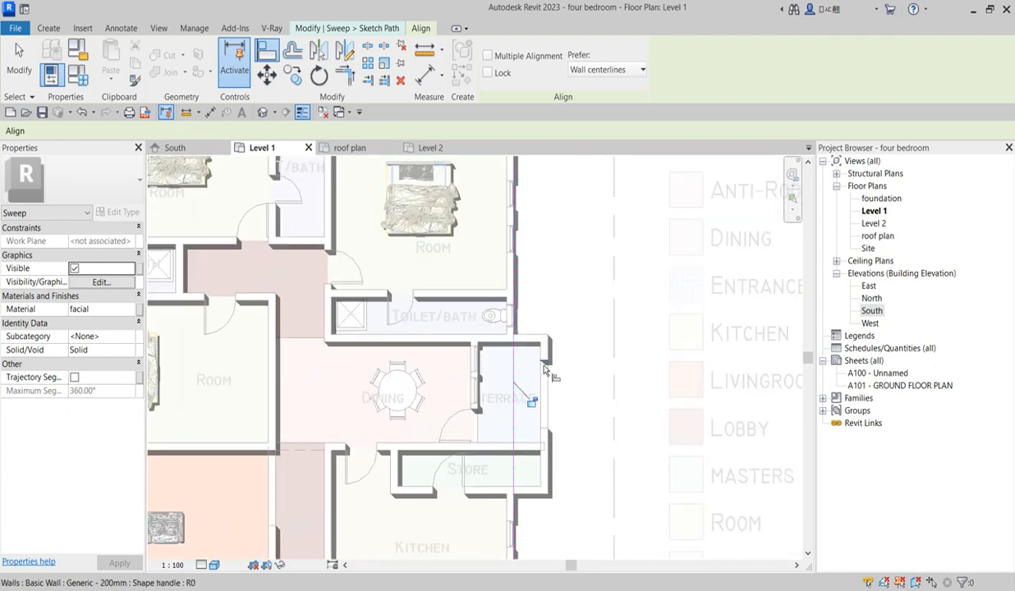
left_click(550, 325)
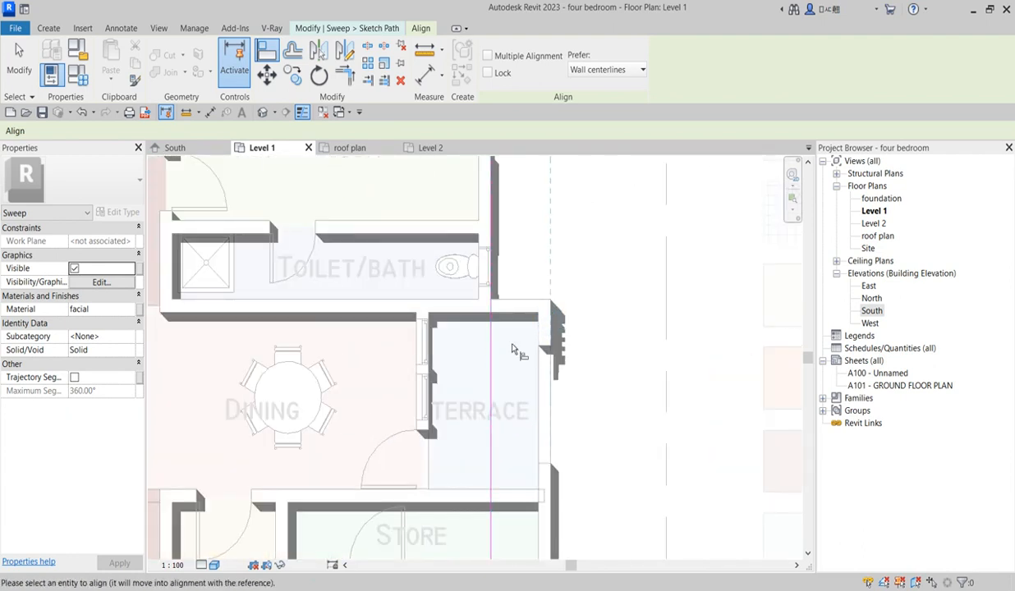
scroll(533, 353, "down", 4)
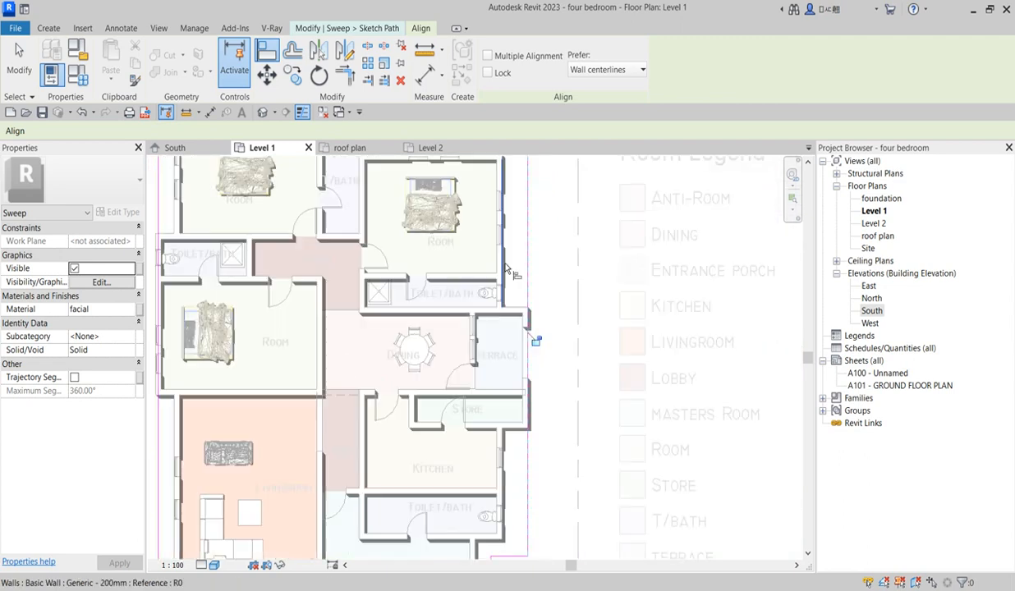
scroll(574, 370, "down", 3)
scroll(517, 390, "up", 5)
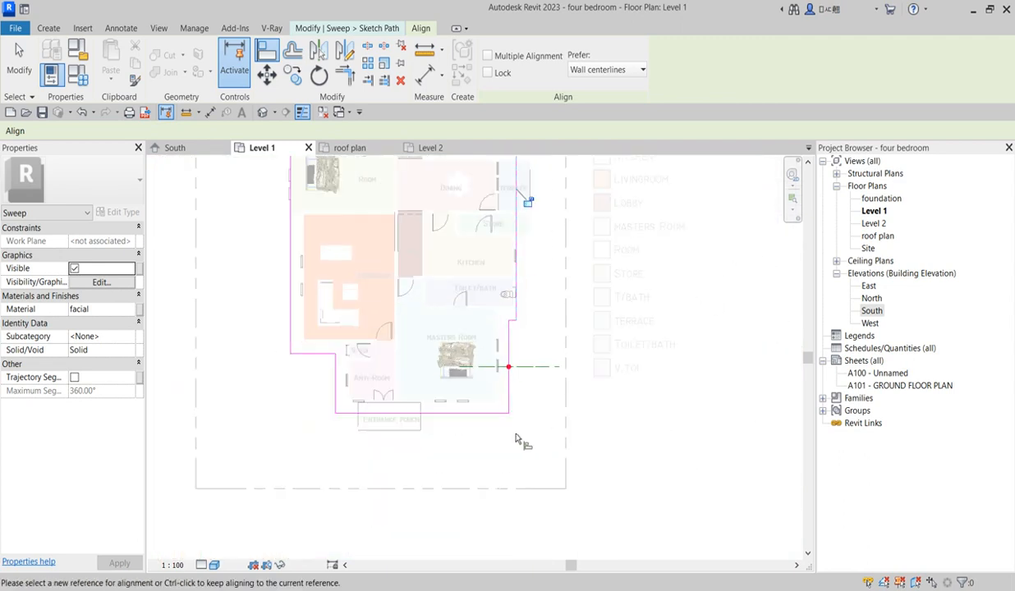
- Align the path lines at the south-east step with the masters room's east wall and the toilet/bath's projecting south wall
scroll(502, 337, "up", 3)
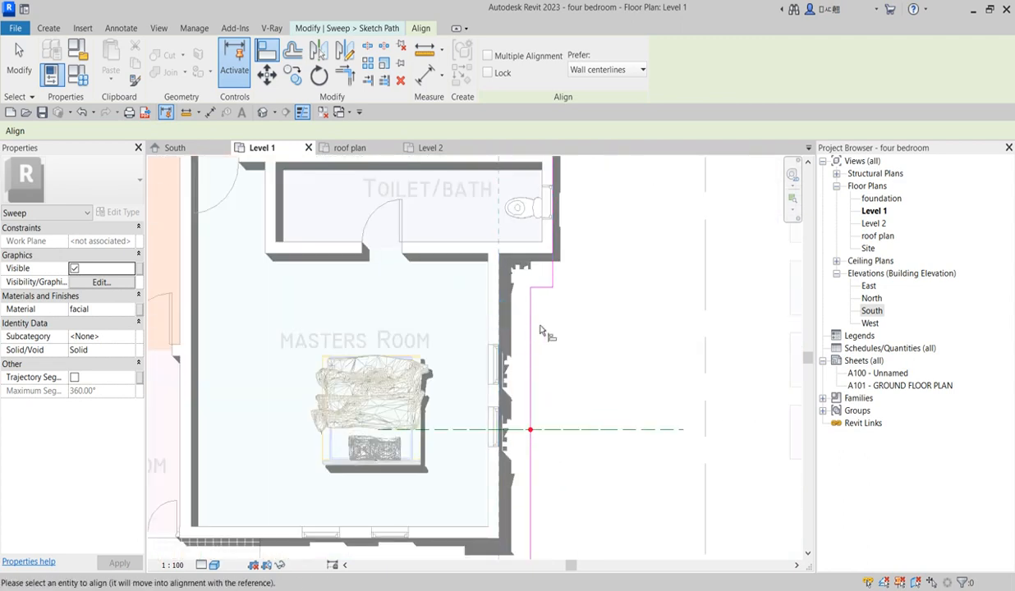
left_click(530, 330)
scroll(527, 258, "up", 2)
left_click(528, 257)
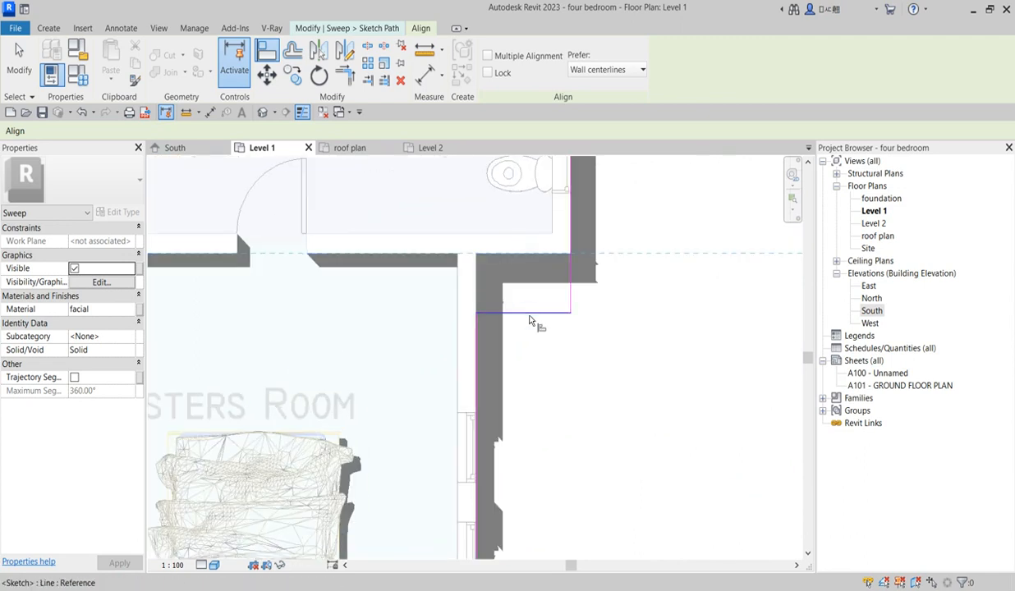
left_click(530, 315)
- Align the southern path line with the outer face of the masters room's front wall
scroll(543, 276, "down", 4)
scroll(518, 410, "up", 2)
left_click(497, 422)
left_click(498, 446)
scroll(452, 452, "down", 4)
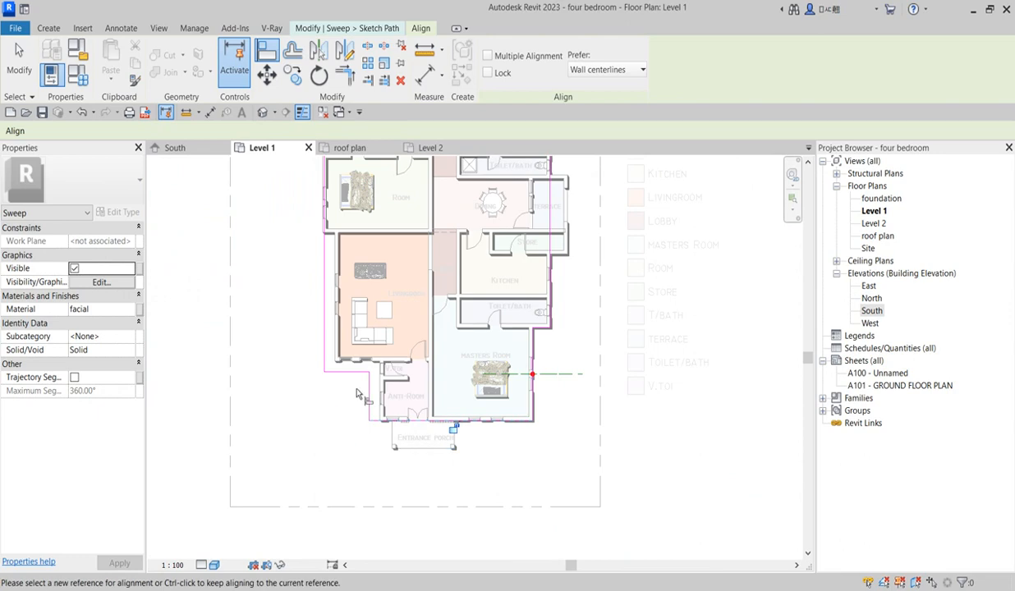
- Align the path lines with the anti-room's west wall and the living room's south wall
scroll(360, 386, "up", 2)
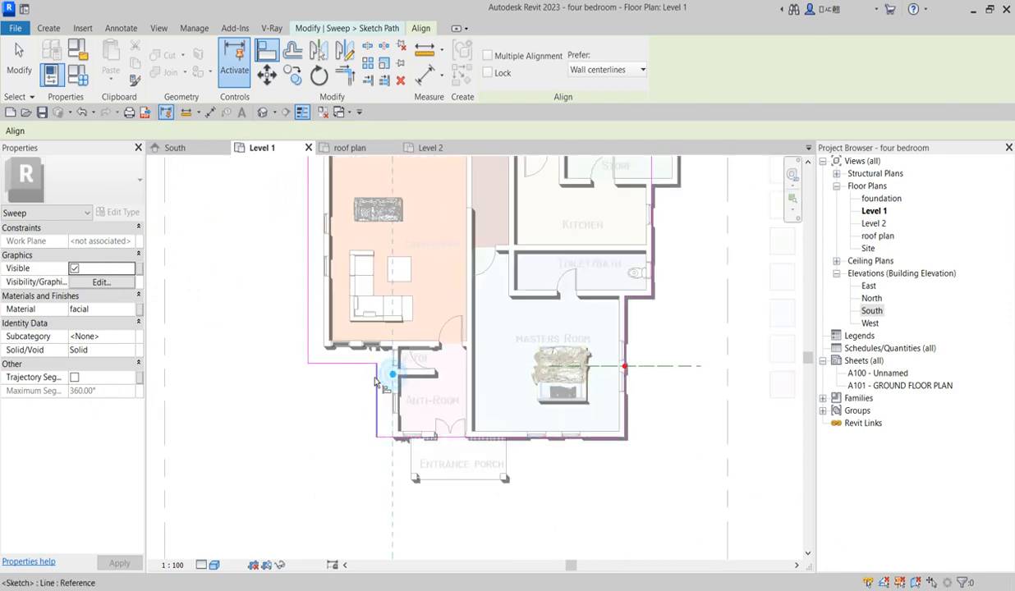
scroll(324, 349, "up", 3)
left_click(313, 364)
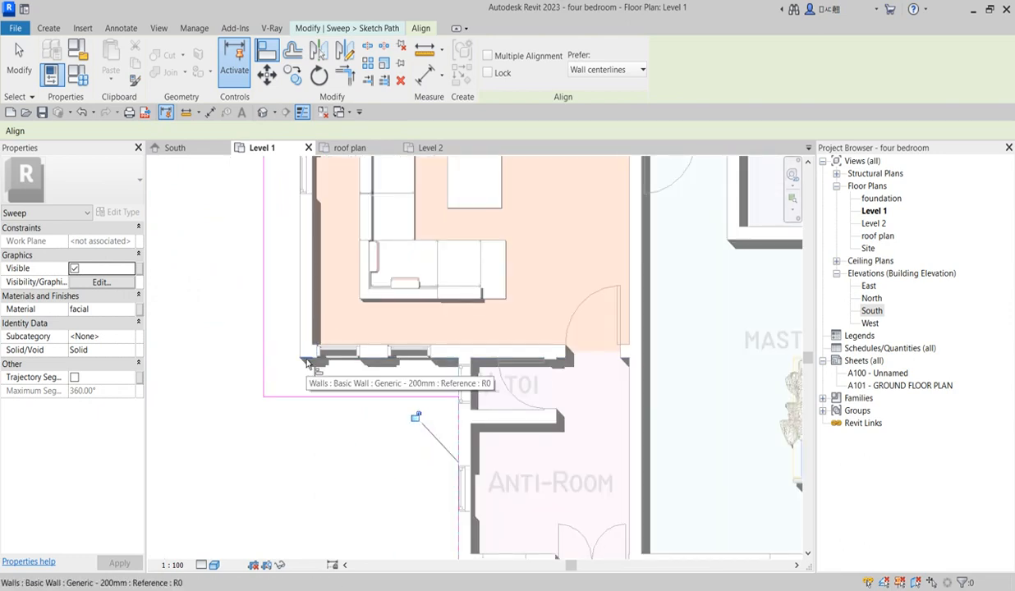
left_click(320, 397)
scroll(303, 352, "down", 4)
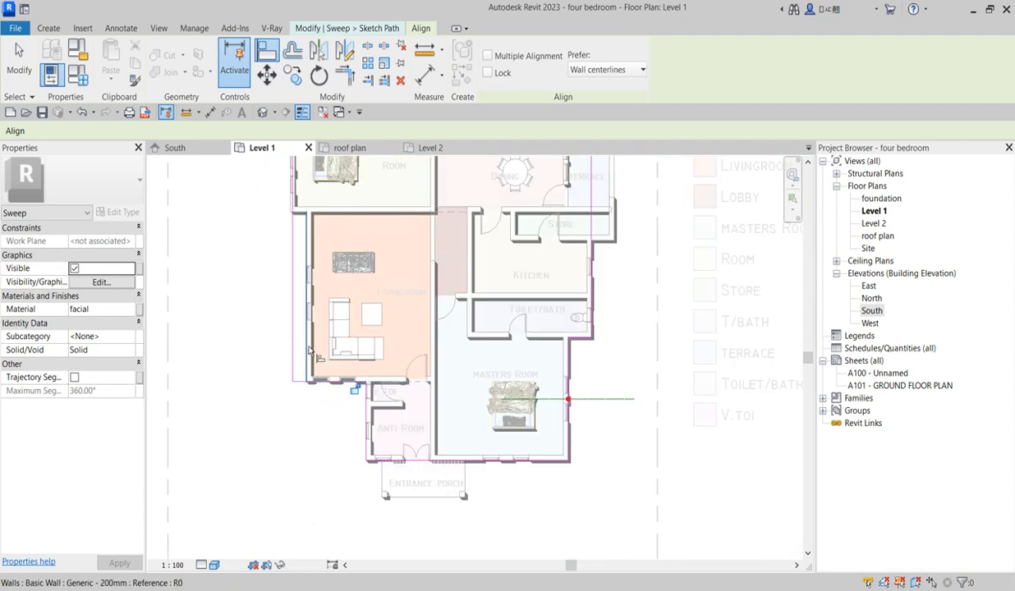
- Align the western path line with the living room's outer wall and the northernmost line with the rear bedroom wall, and end the Align command
scroll(295, 236, "down", 5)
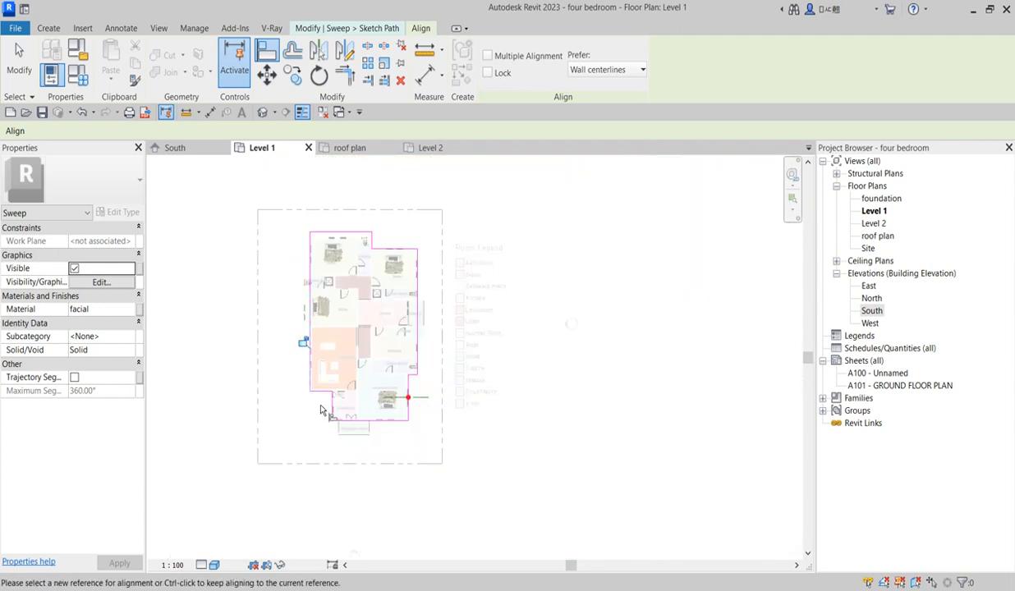
scroll(343, 194, "up", 5)
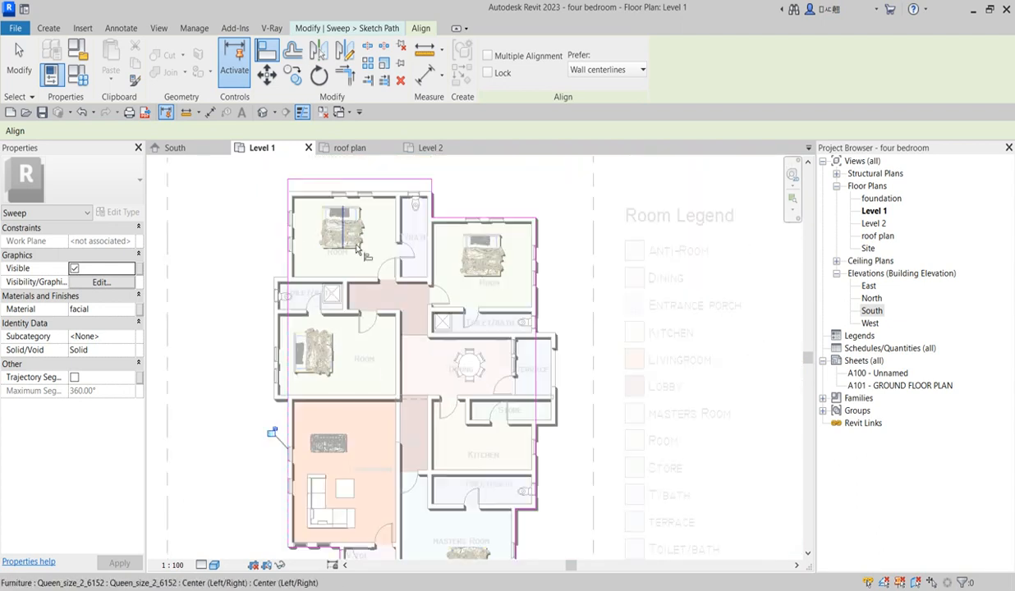
scroll(389, 192, "down", 5)
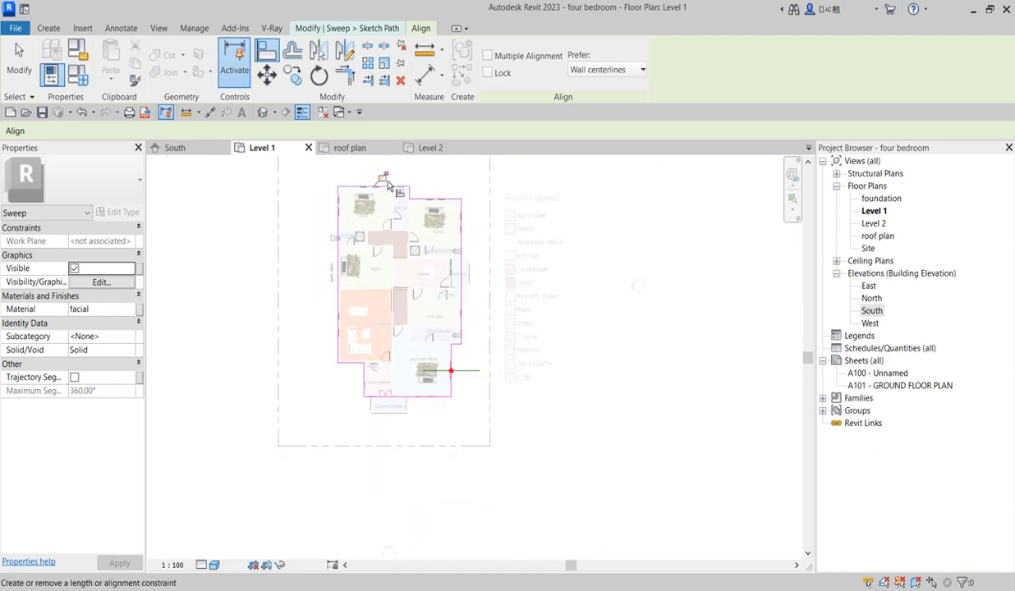
scroll(446, 281, "up", 2)
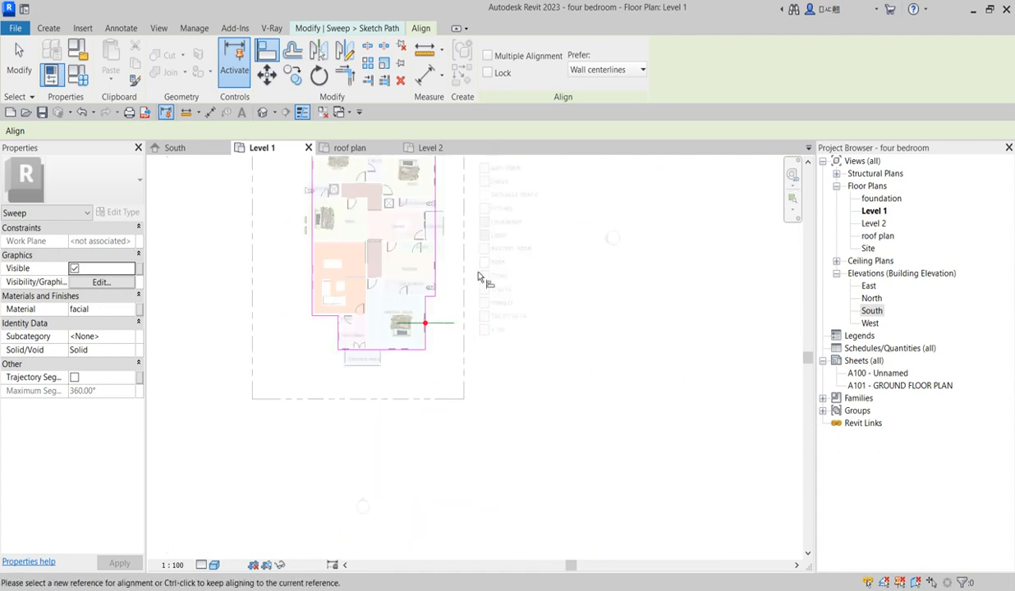
right_click(581, 271)
left_click(612, 279)
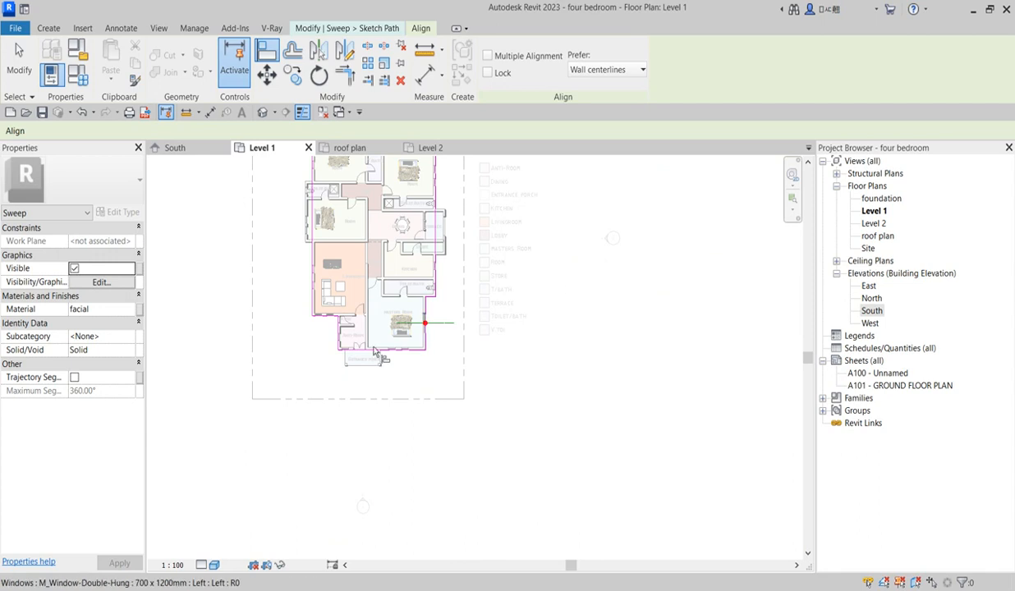
right_click(517, 304)
left_click(545, 312)
scroll(297, 353, "up", 2)
scroll(303, 312, "down", 4)
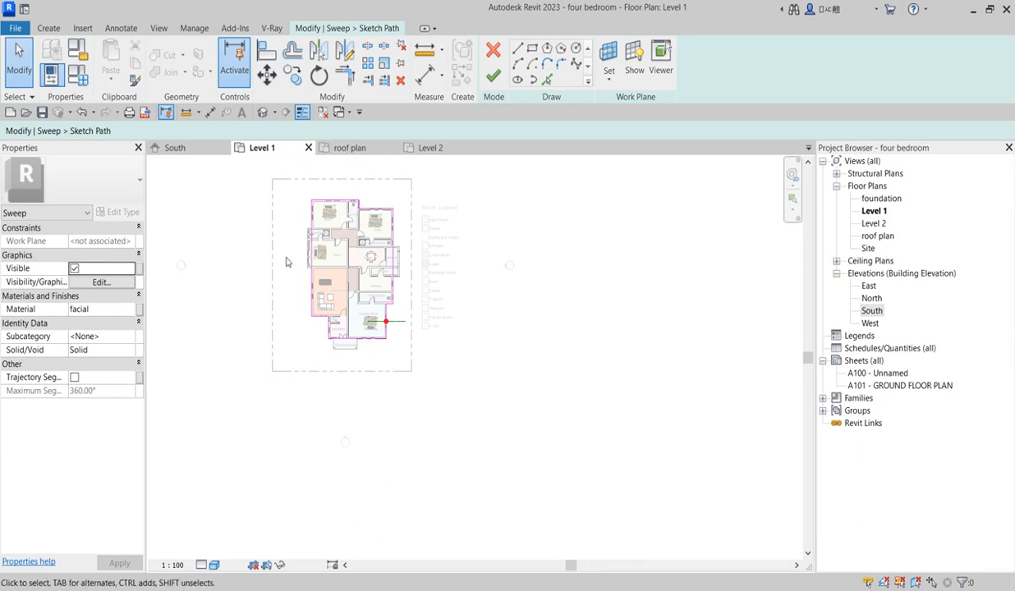
- Delete the path lines along the north-west bedroom, the west side, the living room front and the anti-room's west wall
left_click(312, 283)
left_click(283, 233)
mouse_move(281, 168)
left_mouse_down()
mouse_move(326, 209)
mouse_move(368, 293)
left_mouse_up()
scroll(329, 318, "up", 3)
left_click_drag(283, 283, 358, 346)
key("Delete")
left_click(332, 340)
key("Delete")
- Shorten the southern path line to 4500 mm so it ends at the entrance porch's eastern edge
left_click(369, 350)
scroll(341, 364, "up", 3)
left_click_drag(323, 340, 400, 342)
scroll(390, 394, "down", 3)
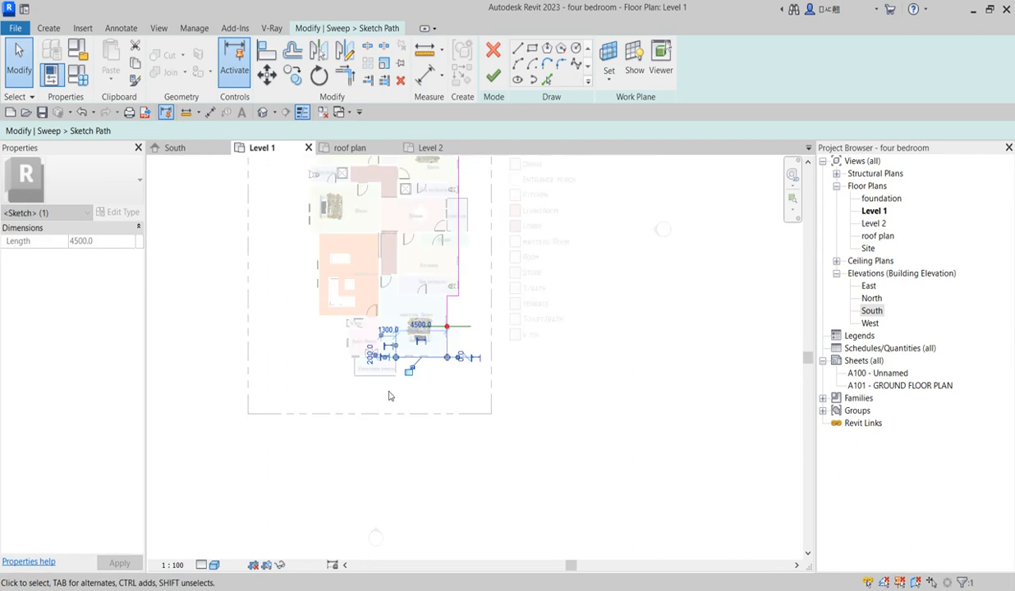
scroll(440, 325, "up", 4)
scroll(449, 295, "down", 2)
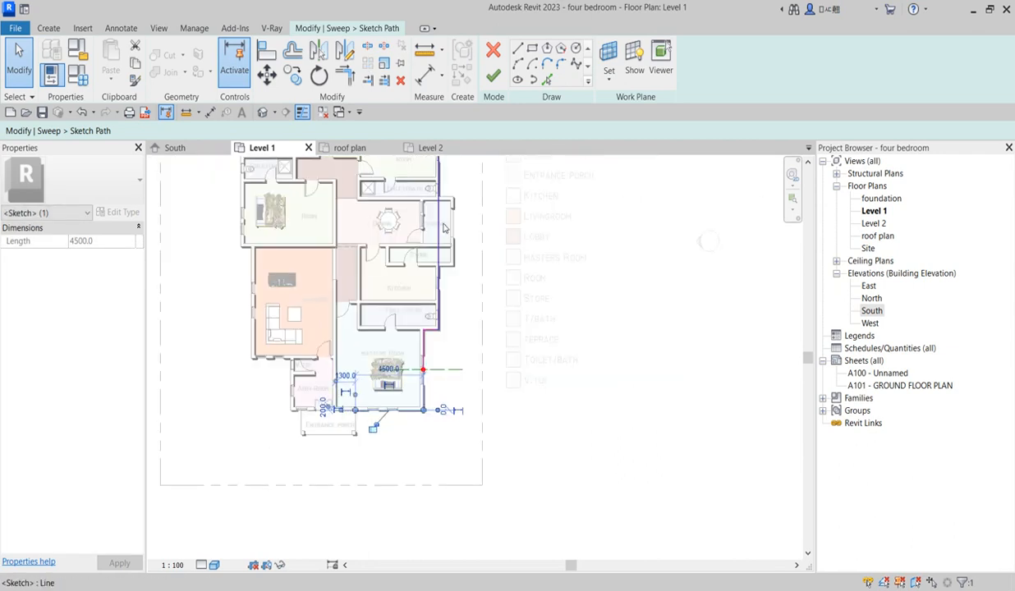
- Shorten the long eastern path line to 4000 mm beside the kitchen, and delete the leftover line behind the north-east bedroom
left_click(439, 265)
scroll(428, 307, "down", 3)
mouse_move(433, 209)
left_mouse_down()
mouse_move(438, 298)
mouse_move(435, 287)
left_mouse_up()
scroll(415, 188, "up", 1)
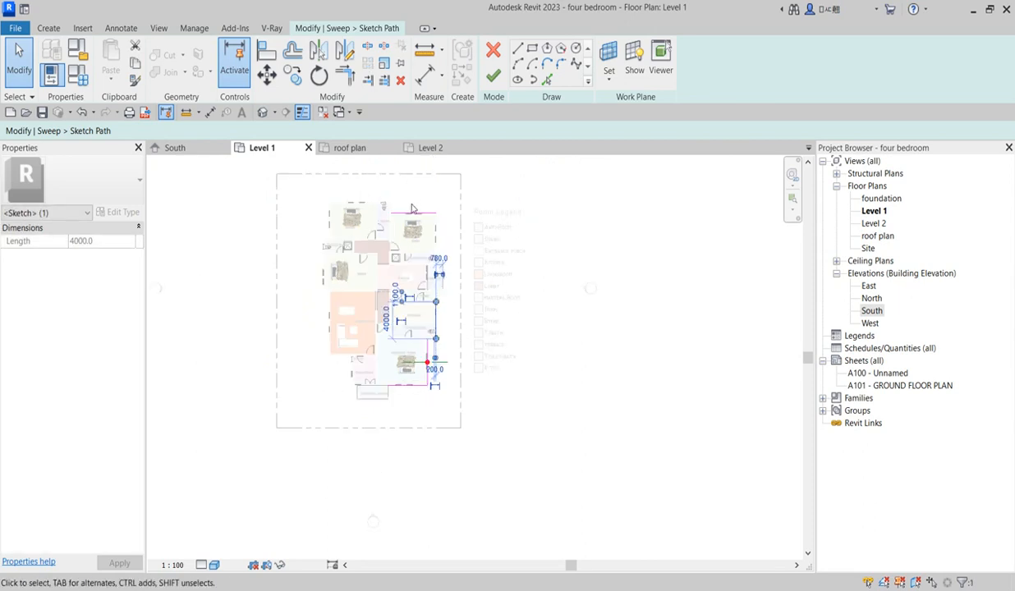
left_click(412, 216)
key("Delete")
- Adjust the eastern path line's upper end to the store's south wall at 3940 mm length, and finish the path sketch
scroll(425, 306, "up", 4)
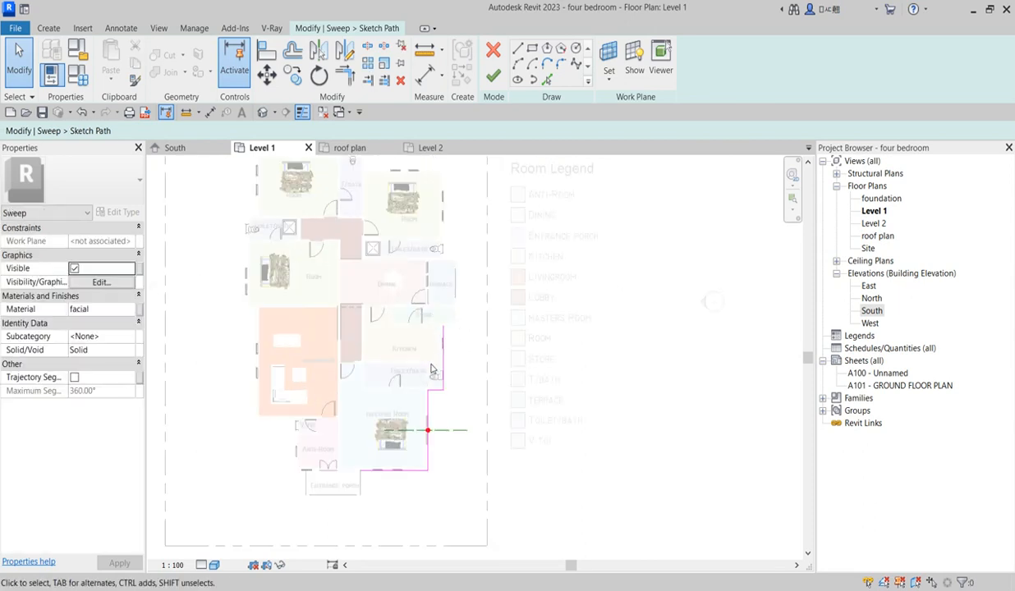
left_click(454, 311)
scroll(454, 299, "up", 3)
left_click_drag(454, 297, 454, 299)
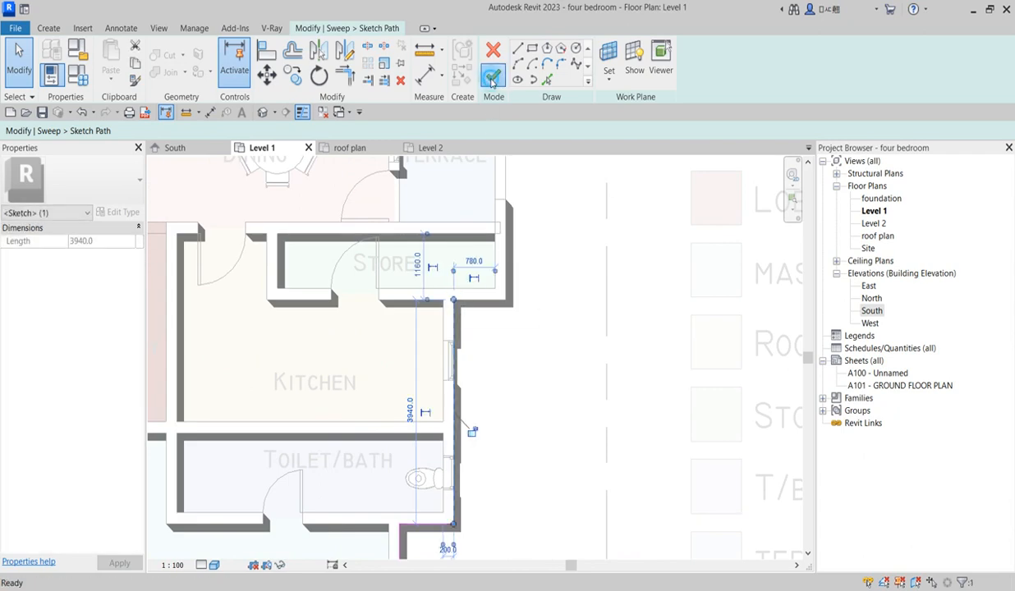
left_click(493, 75)
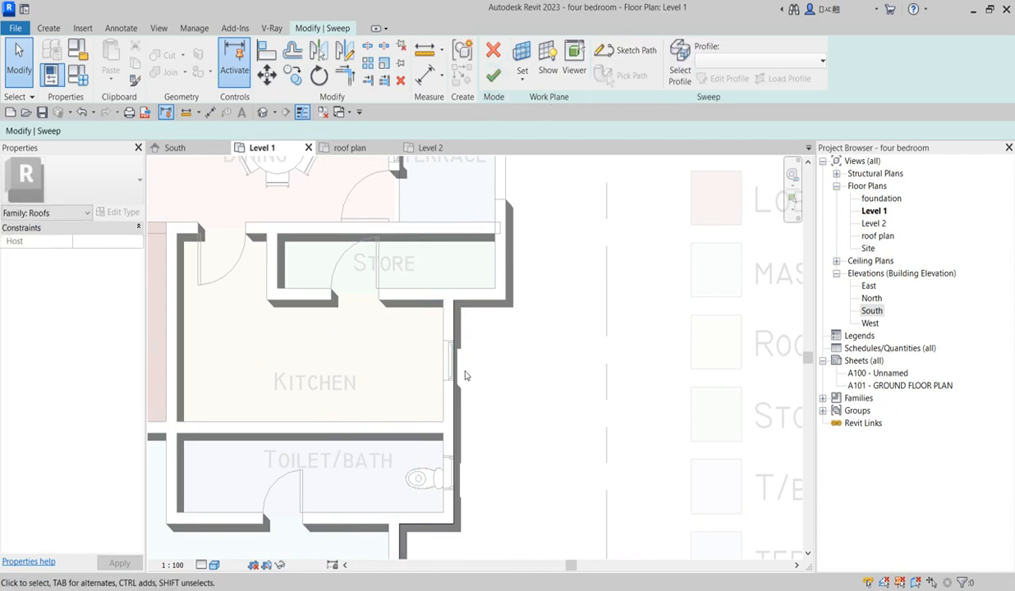
- Open the sweep's profile sketch in the South elevation and delete the stepped fascia profile
left_click(680, 61)
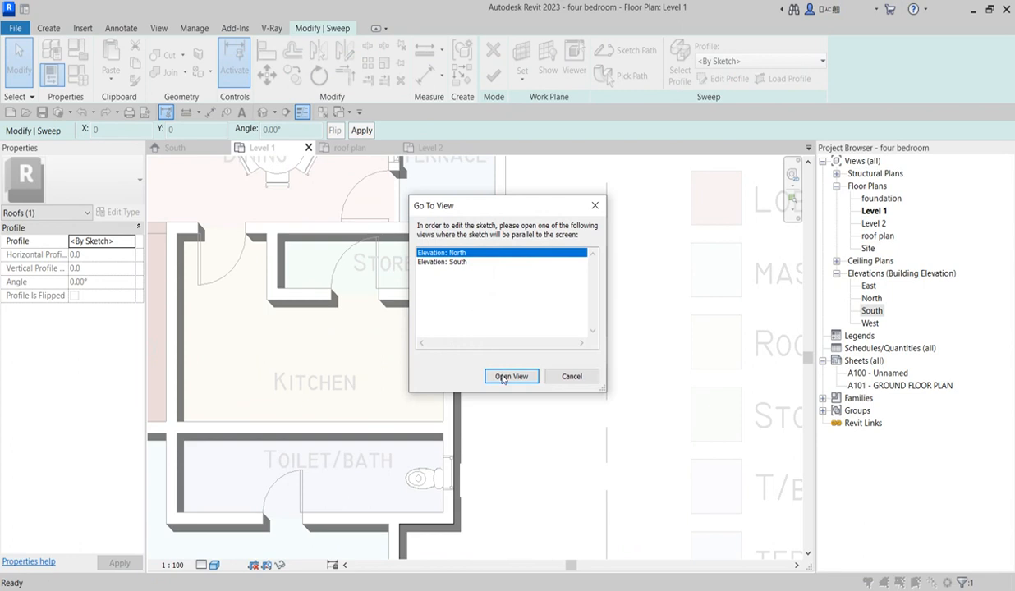
left_click(454, 262)
left_click(507, 377)
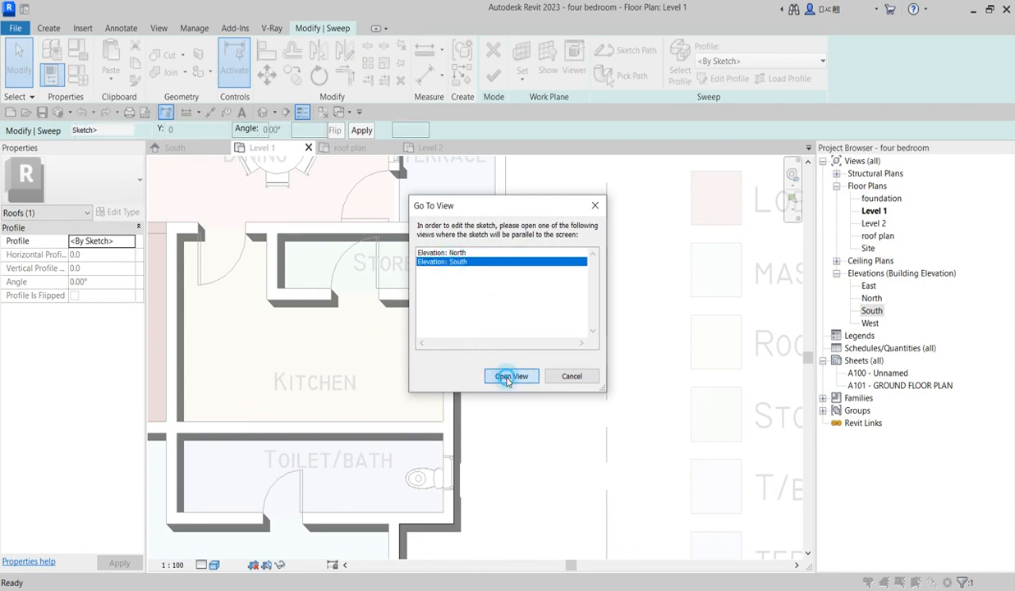
scroll(772, 337, "up", 5)
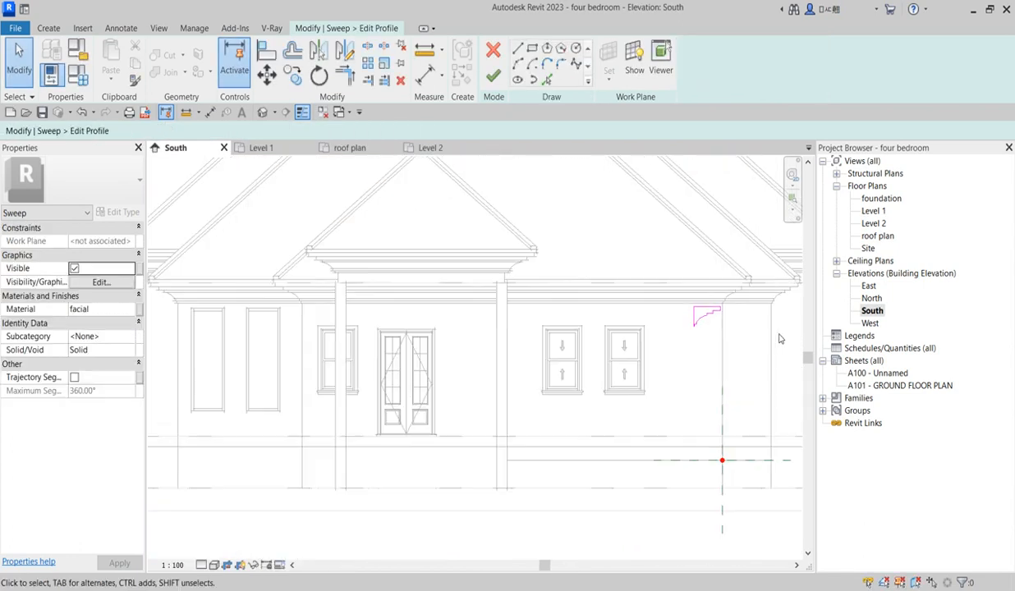
left_click_drag(544, 277, 682, 400)
key("Delete")
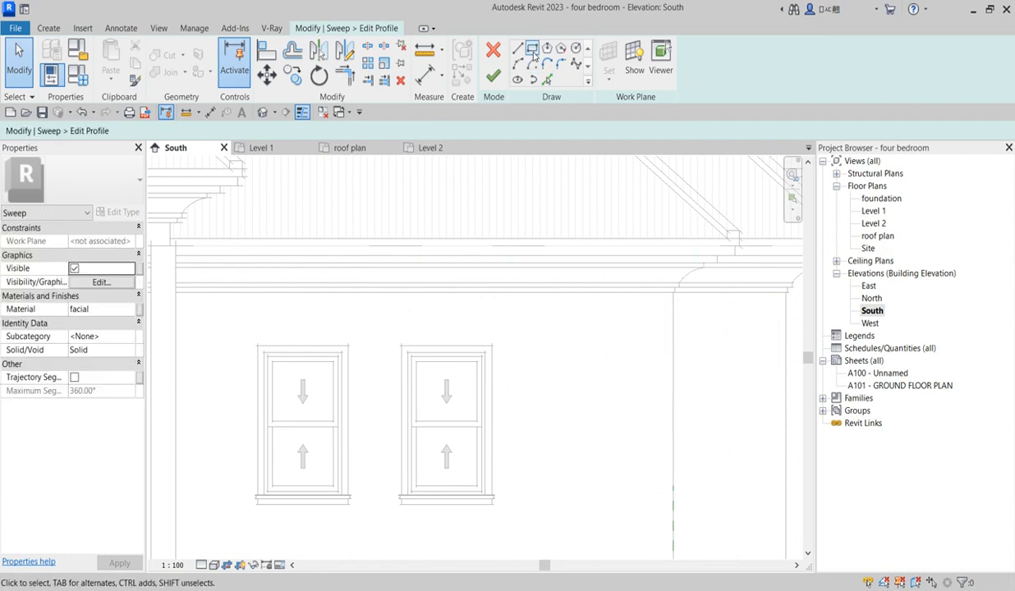
- Draw a rectangular profile about 220 by 76.5 mm at the masters room's outer wall edge above window height, and finish the profile
left_click(533, 48)
left_click(673, 327)
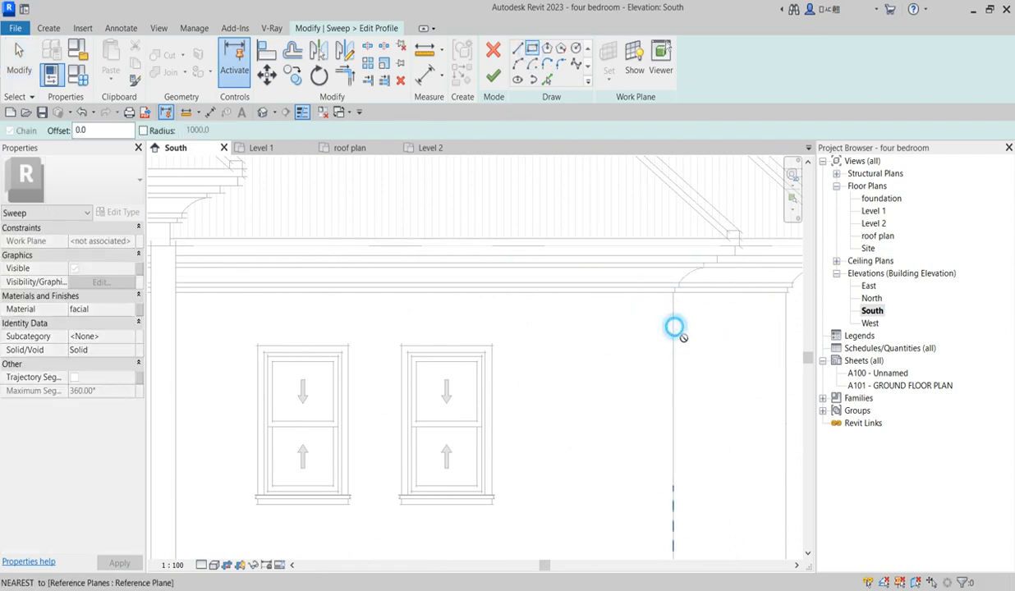
left_click(699, 335)
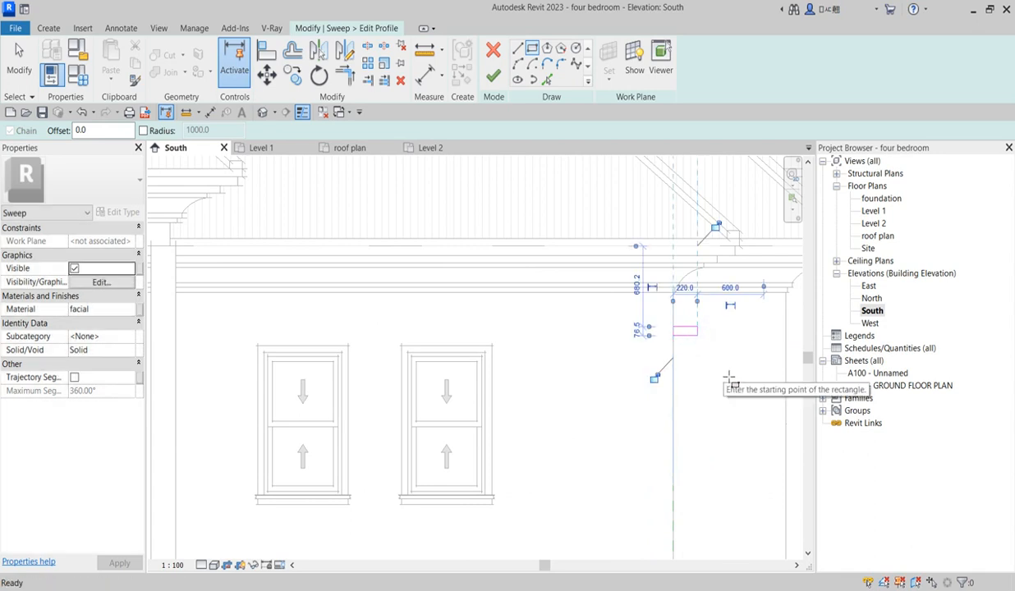
left_click(489, 73)
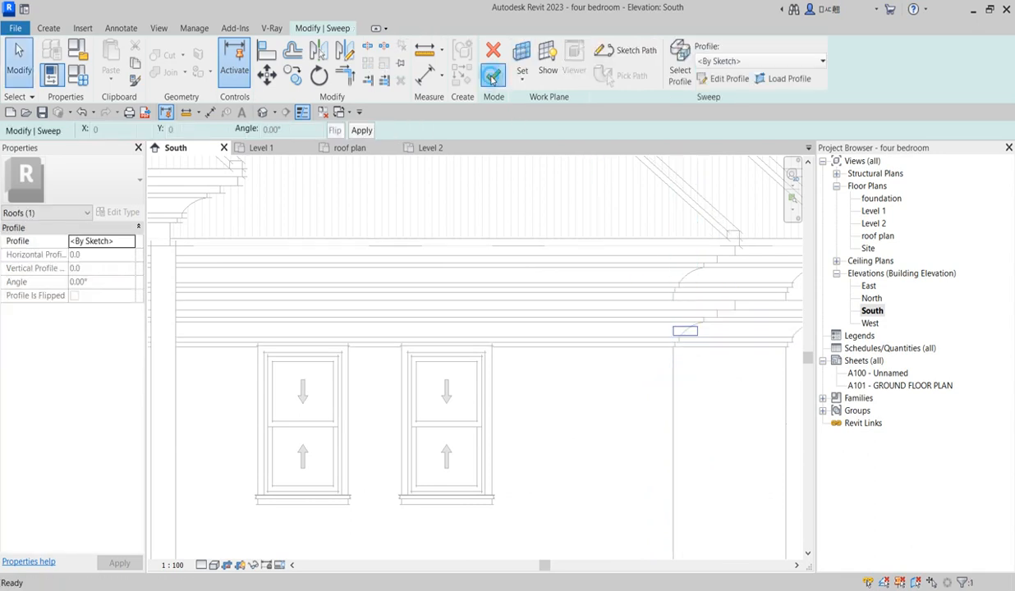
- Copy the rectangular wall moulding sweep upward to the roof fascia's level in the South elevation
scroll(551, 400, "down", 3)
scroll(655, 350, "down", 2)
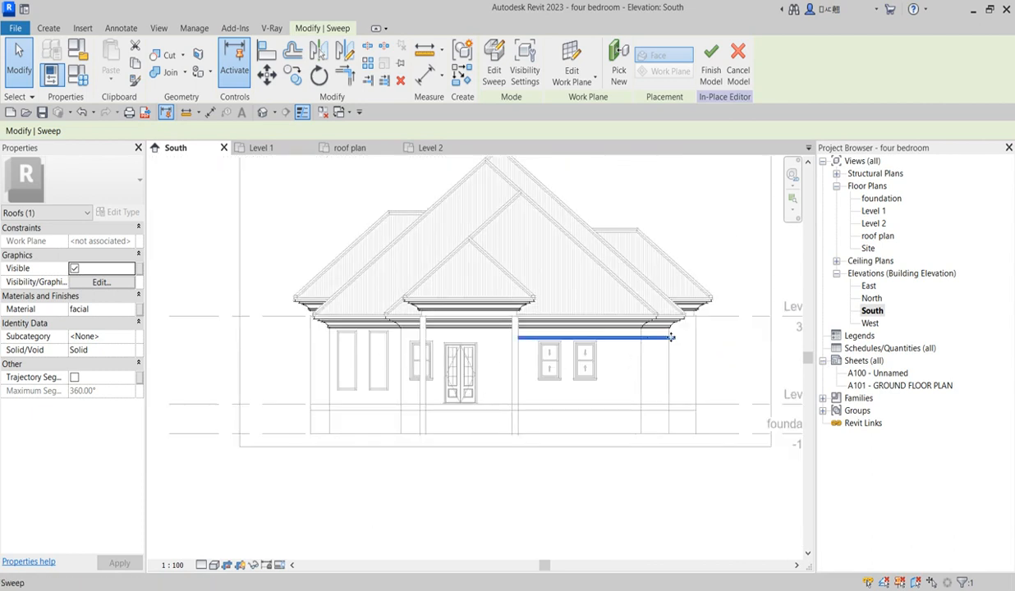
left_click(301, 83)
scroll(628, 318, "up", 6)
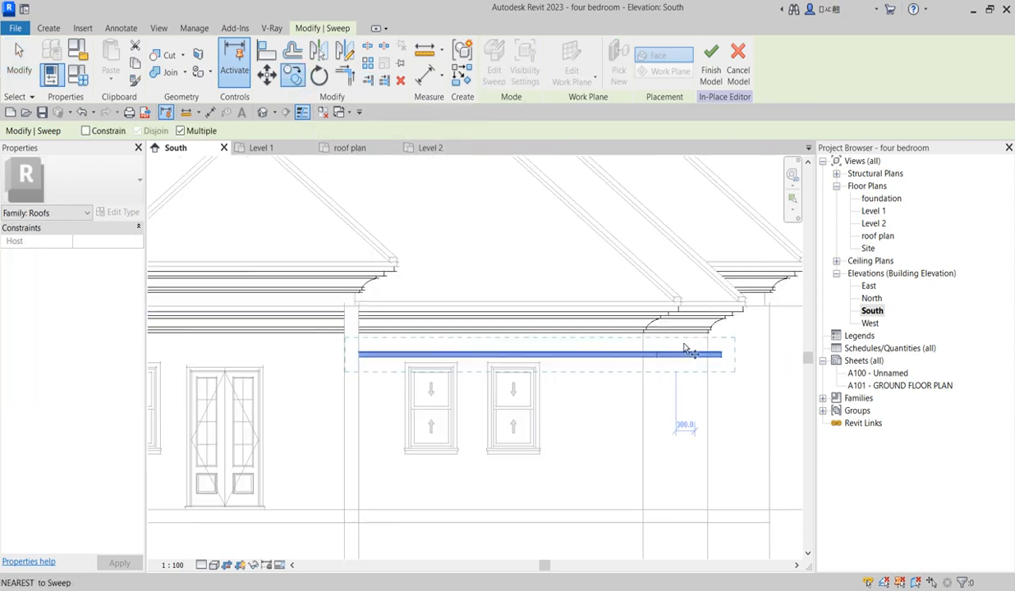
scroll(631, 354, "down", 4)
left_click(696, 320)
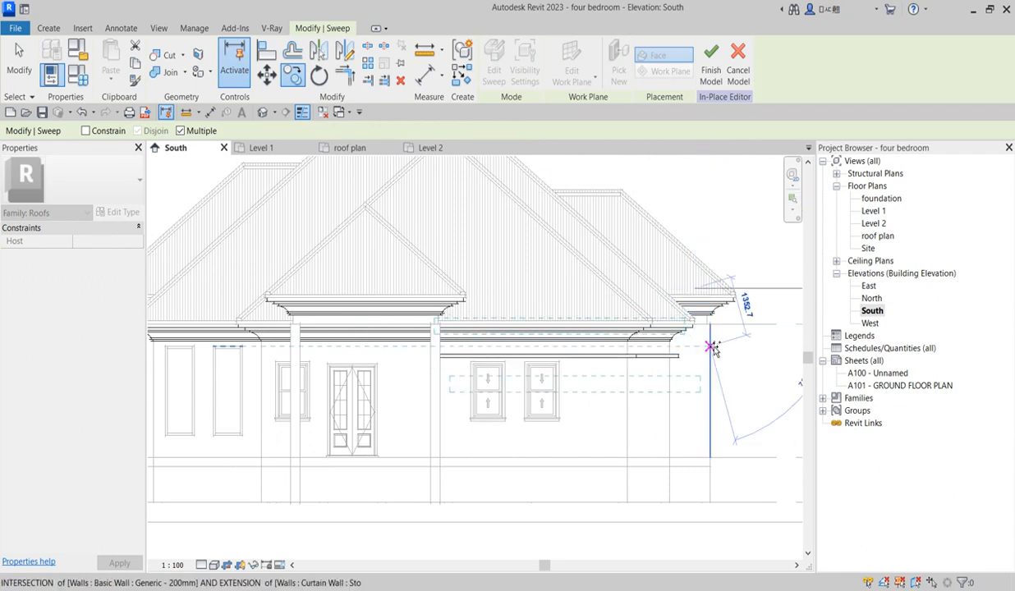
key("Escape")
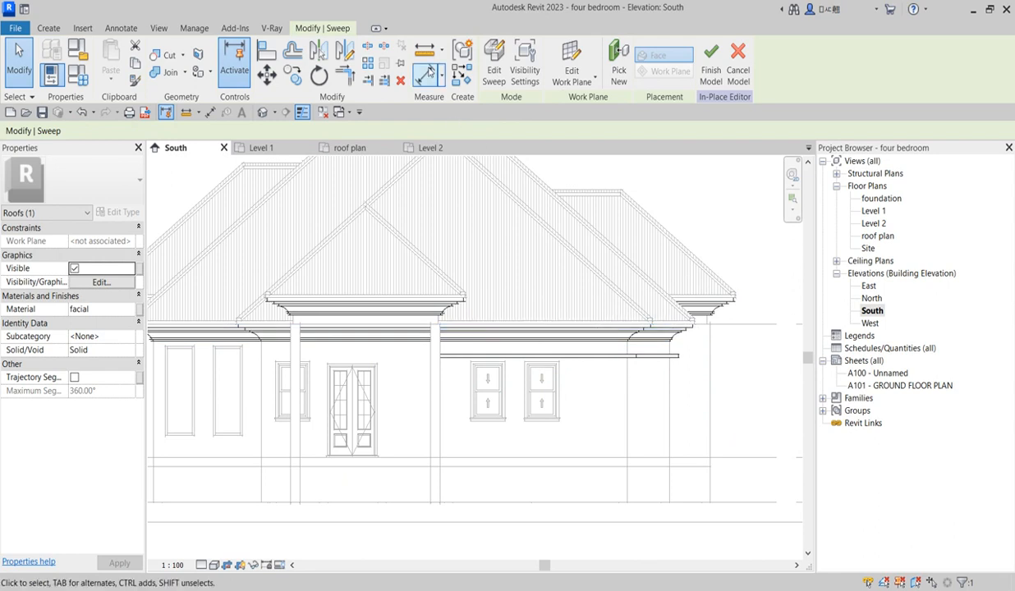
- Open the copied sweep's path sketch in the Level 1 floor plan
left_click(495, 72)
left_click(638, 50)
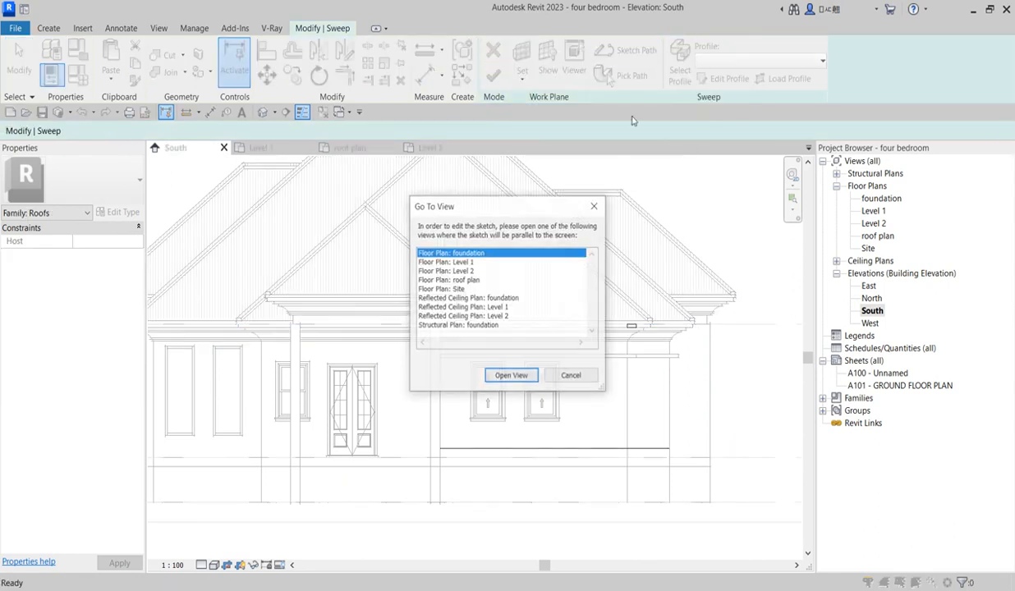
left_click(465, 262)
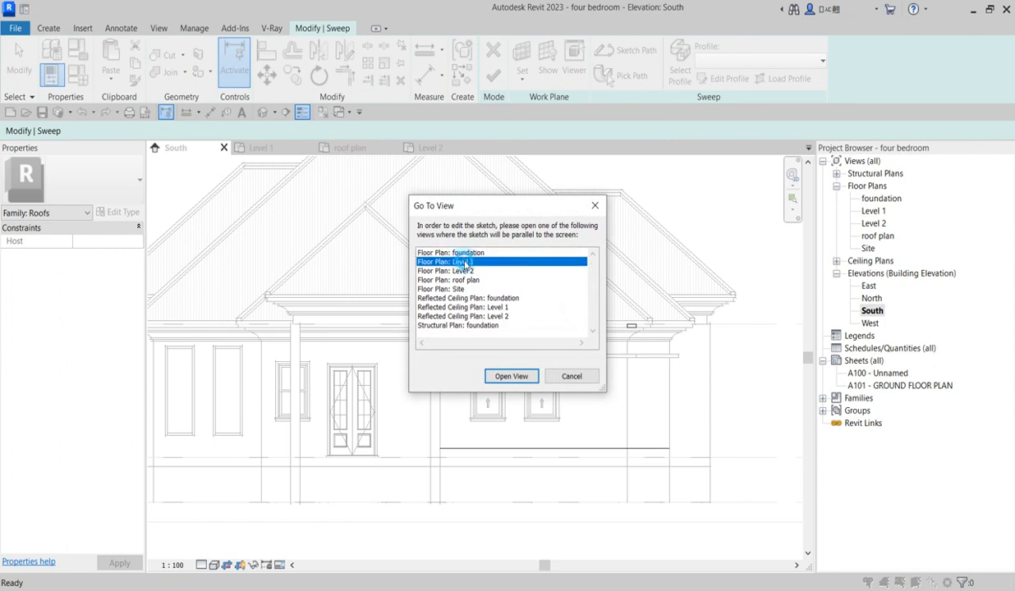
left_click(511, 377)
scroll(514, 334, "up", 2)
scroll(460, 394, "down", 3)
scroll(426, 464, "up", 2)
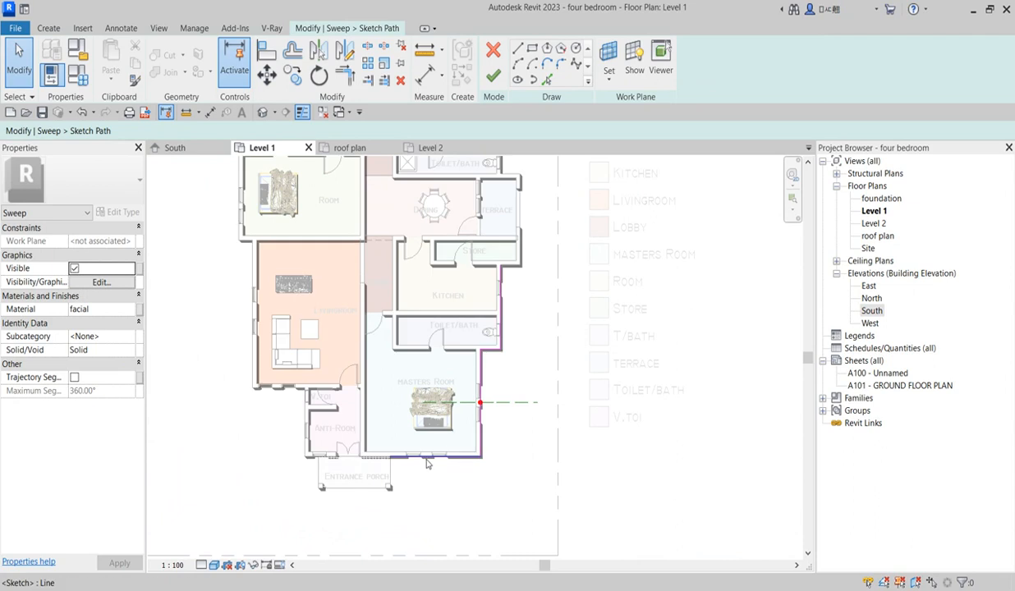
- Delete the path lines along the masters room's south wall and around the kitchen, keeping the masters room's east line
left_click(421, 457)
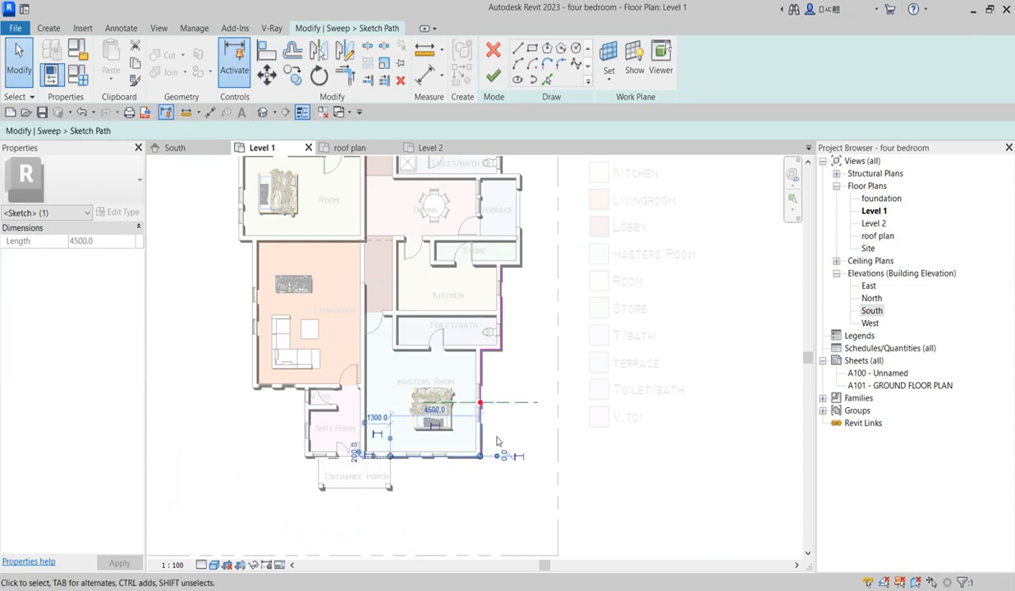
left_click(496, 442)
left_click_drag(423, 236, 530, 374)
left_click(496, 385)
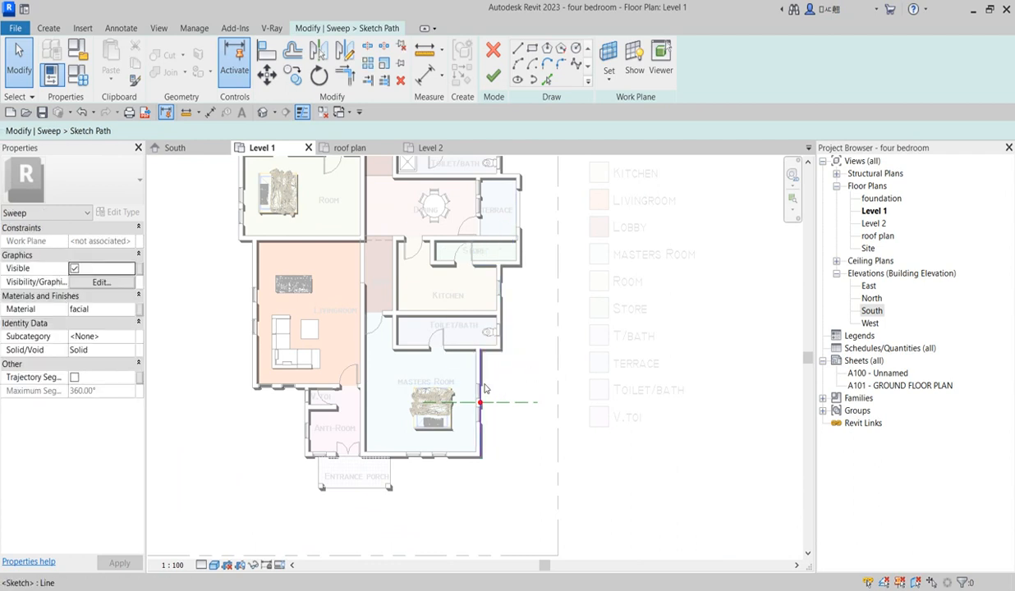
- Move the remaining path line to the terrace's outer north-east corner and shorten it to 4260 mm at the store's south-east corner
left_click(480, 386)
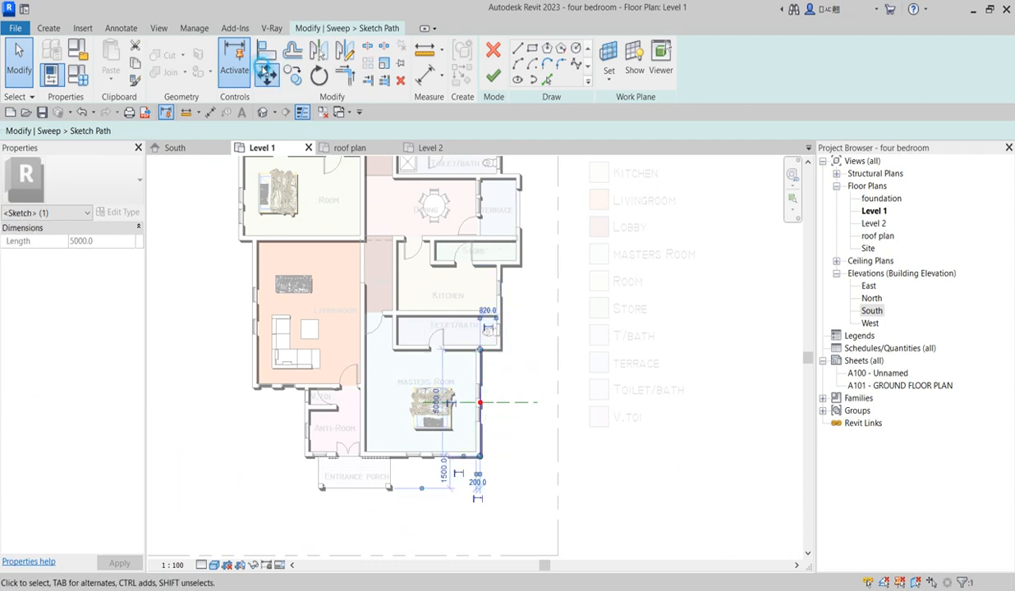
left_click(267, 73)
left_click(480, 350)
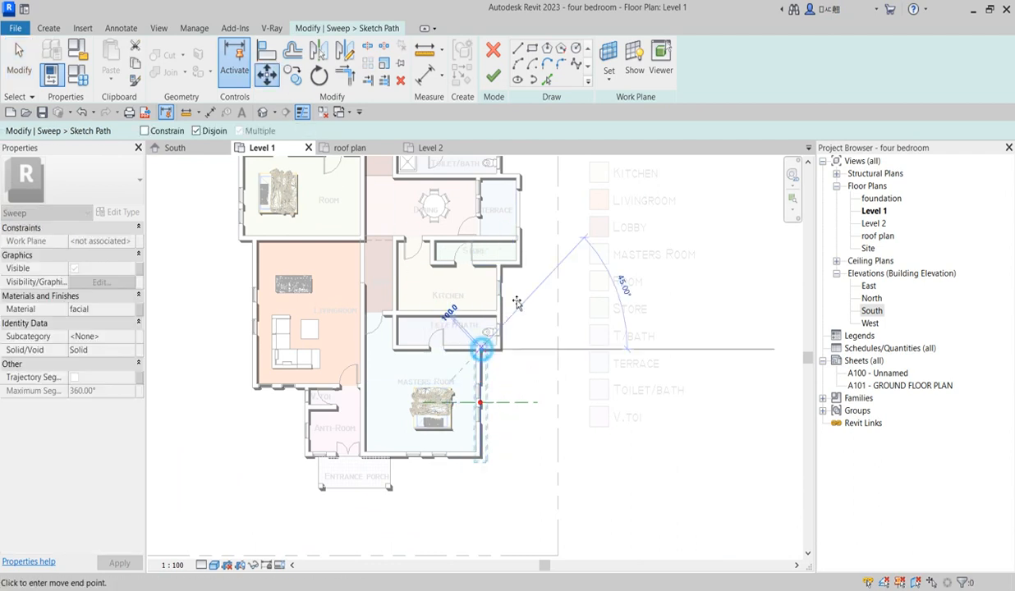
scroll(527, 182, "up", 1)
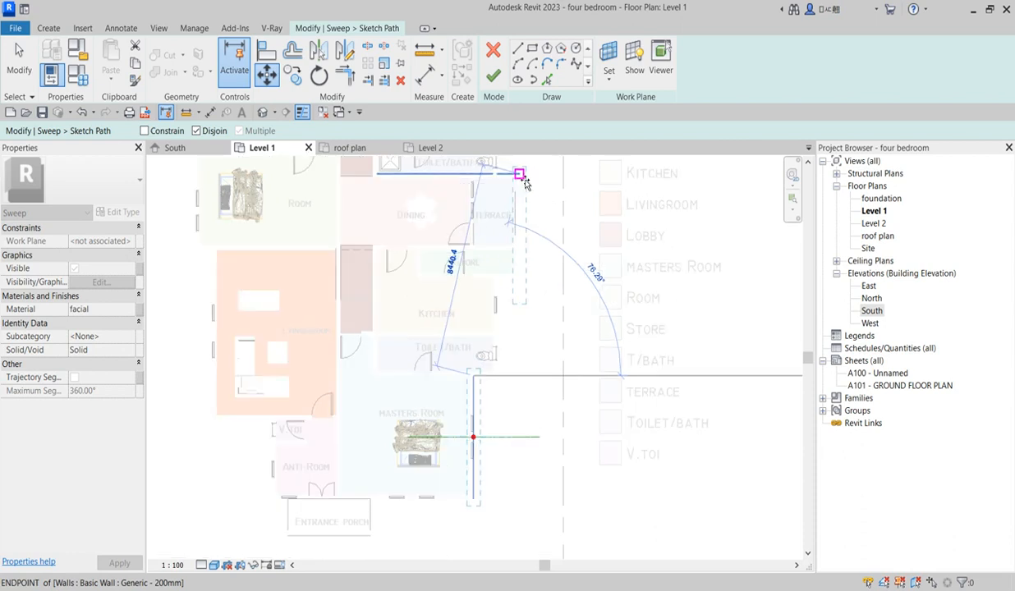
scroll(526, 182, "up", 2)
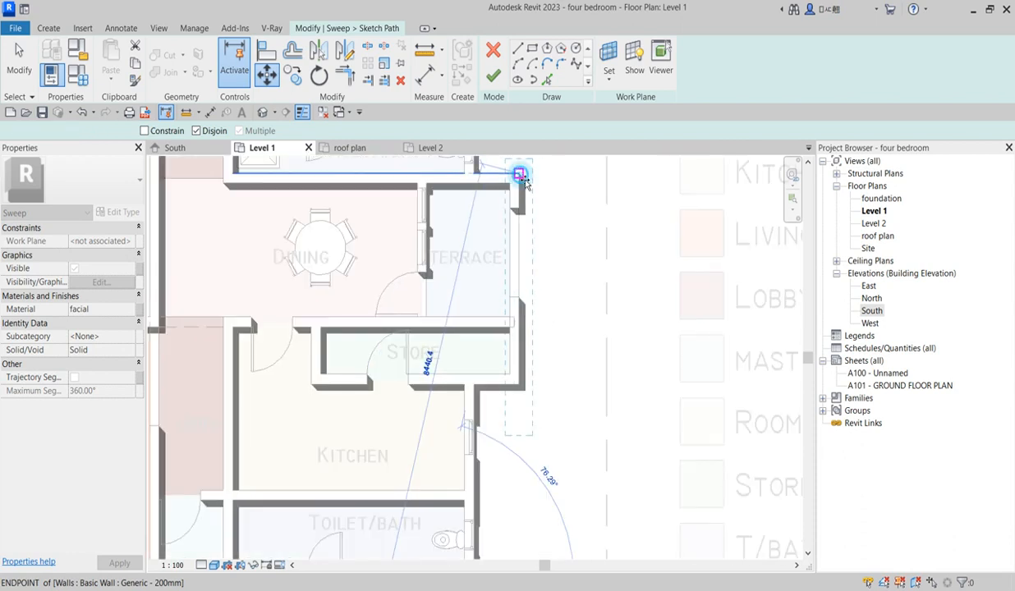
left_click(524, 183)
mouse_move(559, 408)
left_mouse_down()
mouse_move(517, 419)
mouse_move(517, 340)
mouse_move(519, 384)
left_mouse_up()
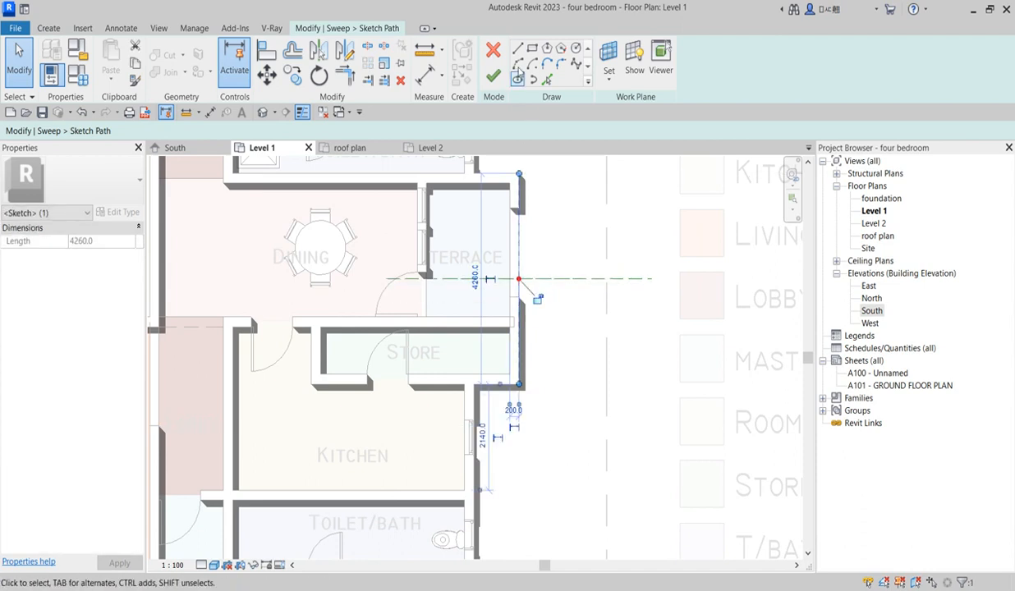
- Draw short return lines along the store's south wall and the terrace's north wall, and finish the path sketch
left_click(517, 48)
left_click(519, 385)
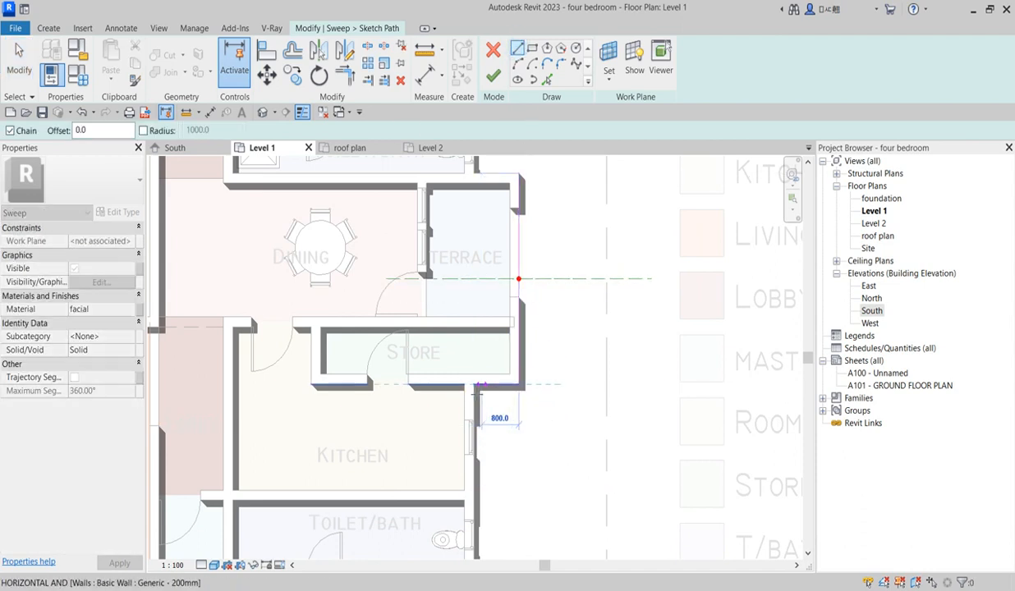
key("Escape")
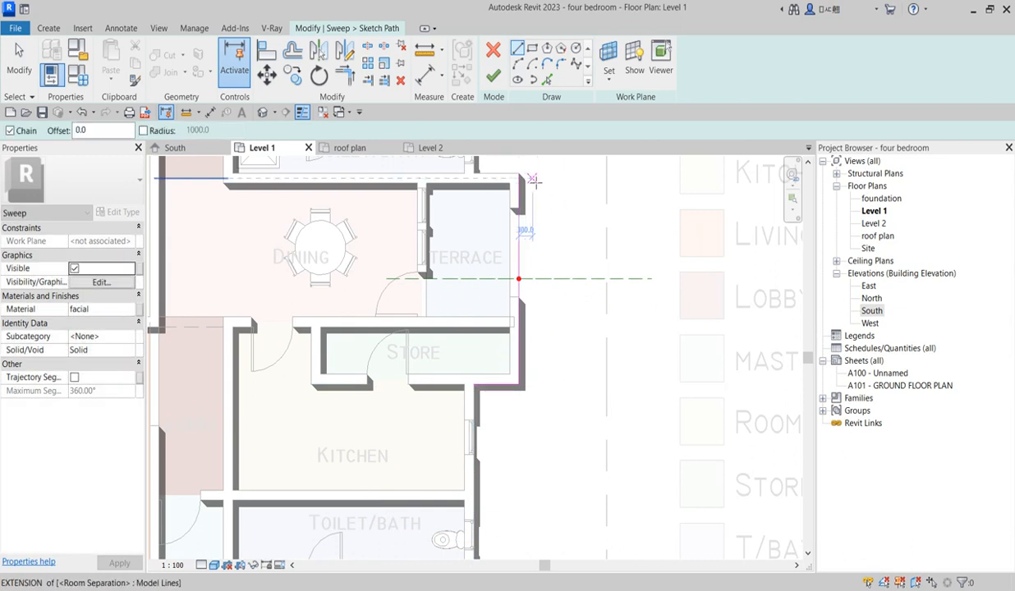
left_click(519, 173)
left_click(474, 175)
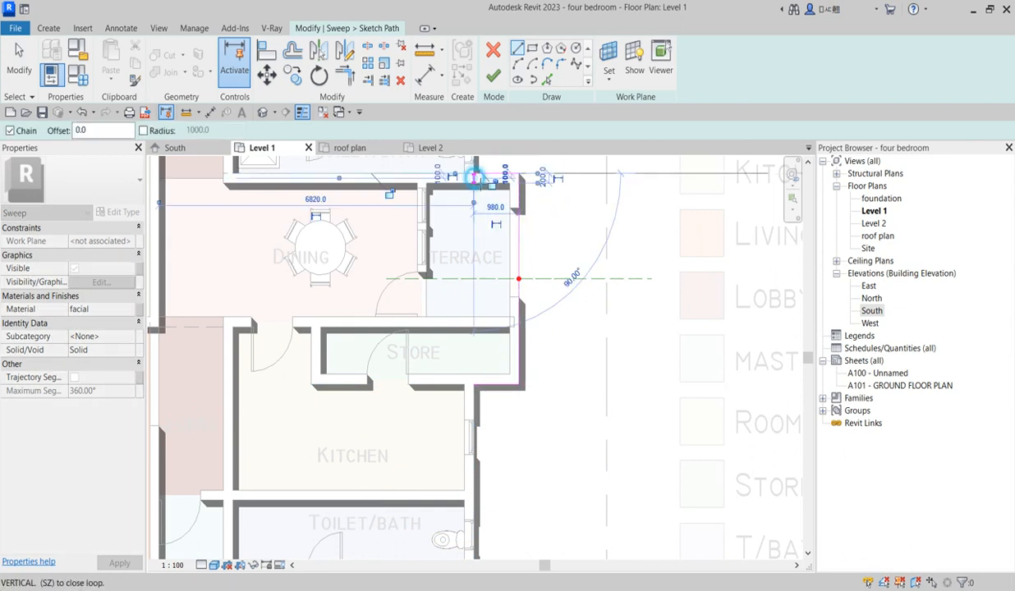
left_click(500, 75)
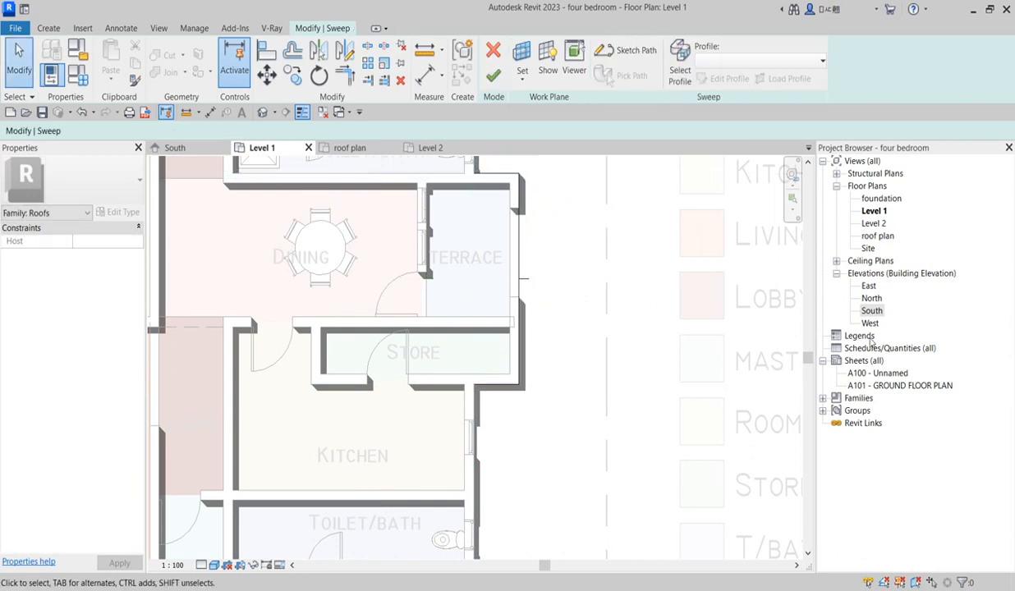
- Return to the South elevation and finish editing the copied sweep
double_click(870, 311)
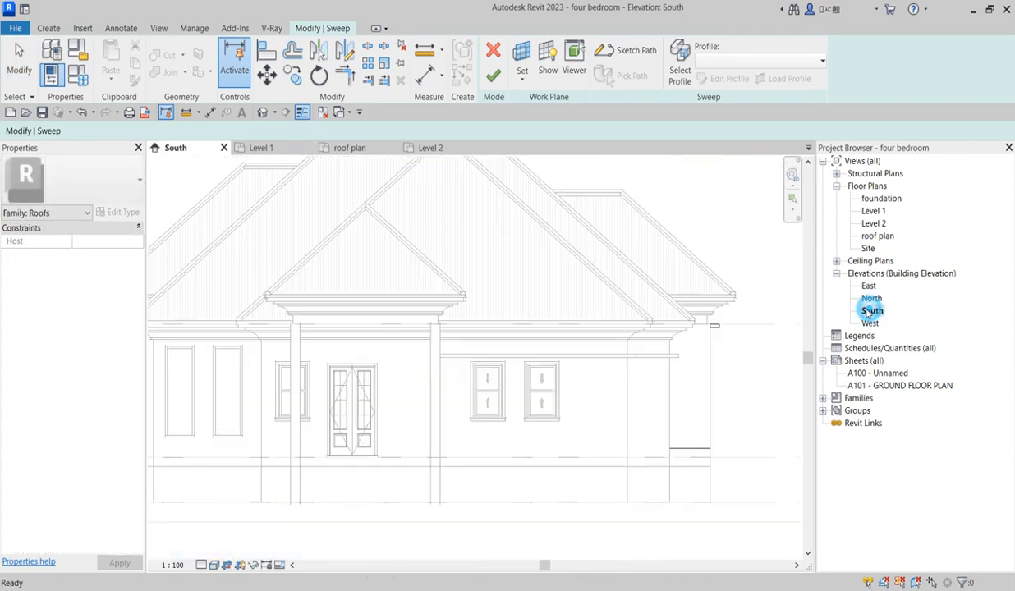
left_click(493, 76)
scroll(719, 345, "up", 2)
key("Escape")
scroll(720, 345, "down", 4)
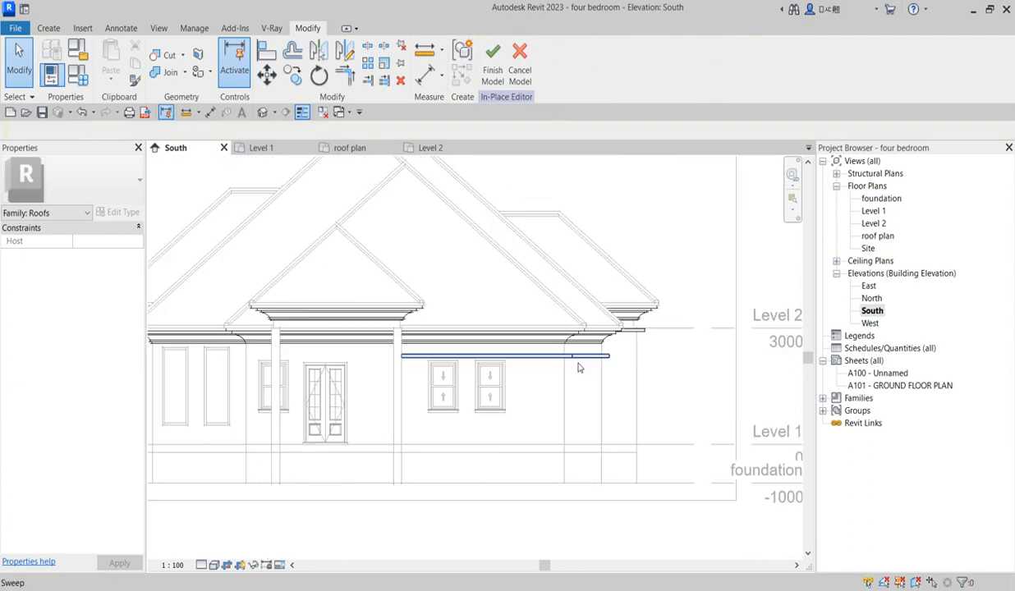
- Switch to the East elevation, and finish and reopen the in-place roof model
double_click(871, 287)
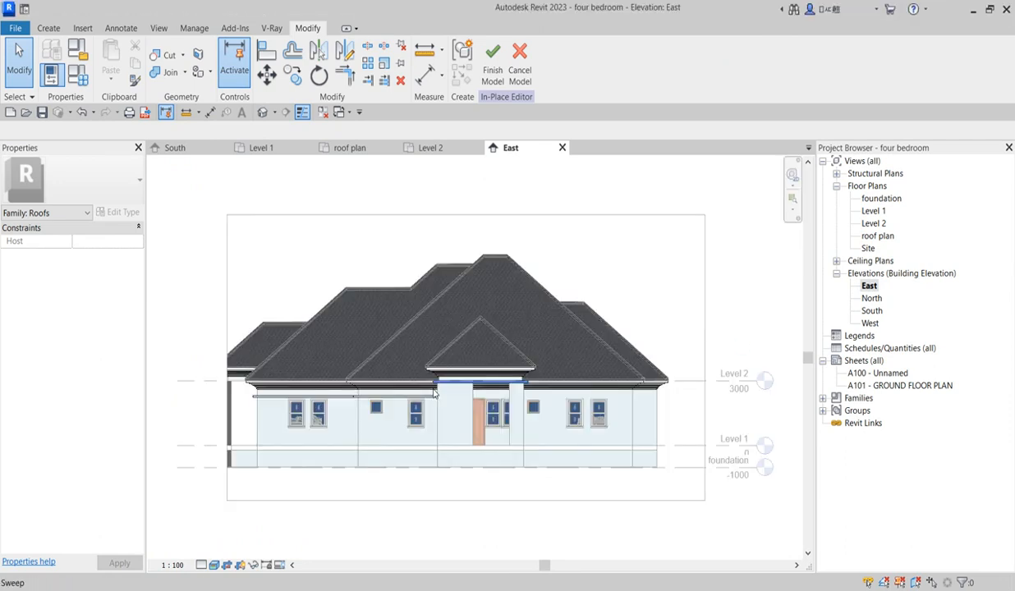
scroll(535, 422, "up", 5)
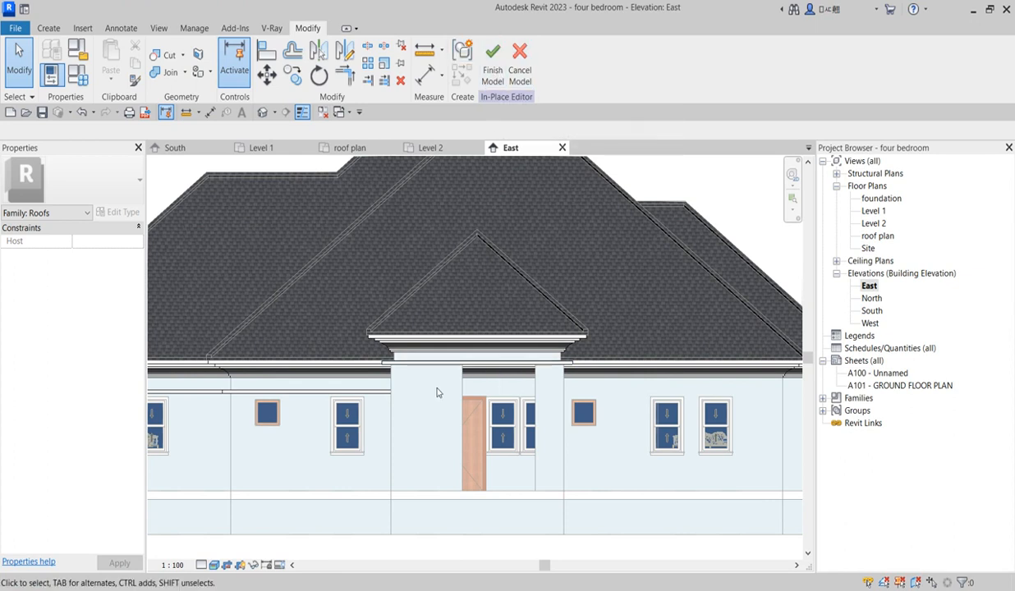
left_click(491, 64)
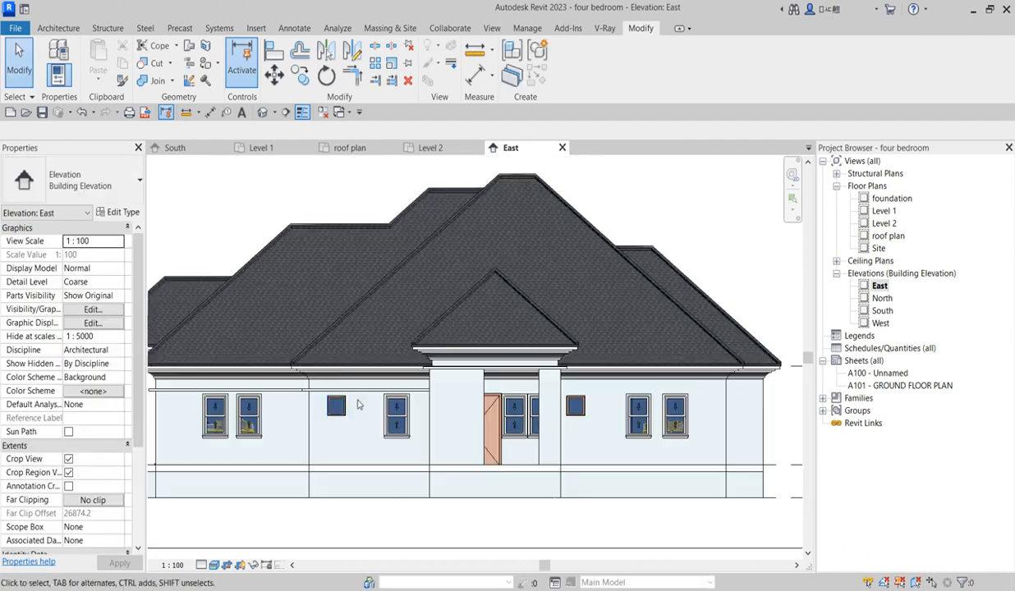
left_click(387, 341)
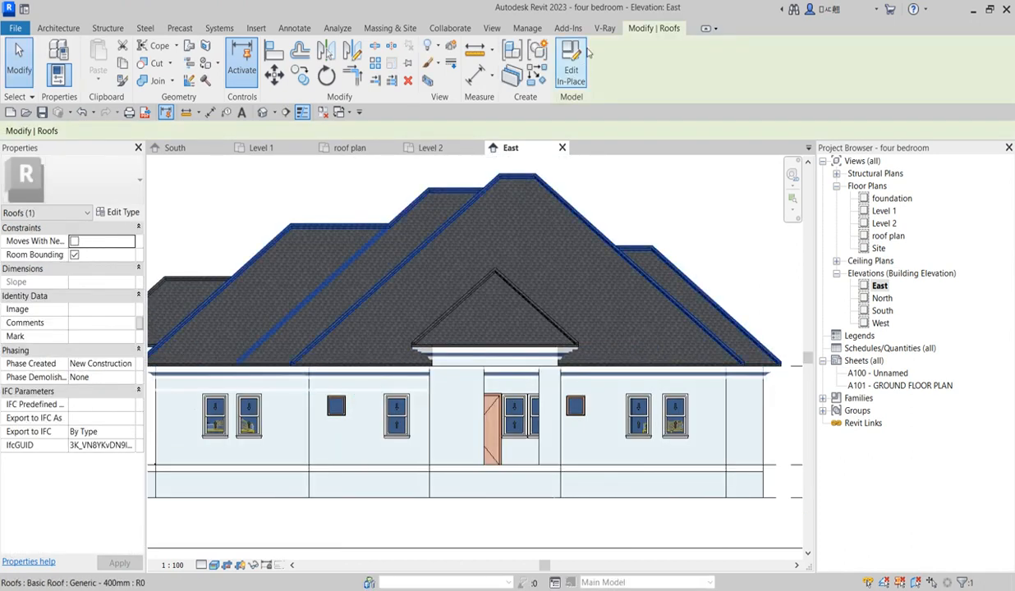
left_click(571, 61)
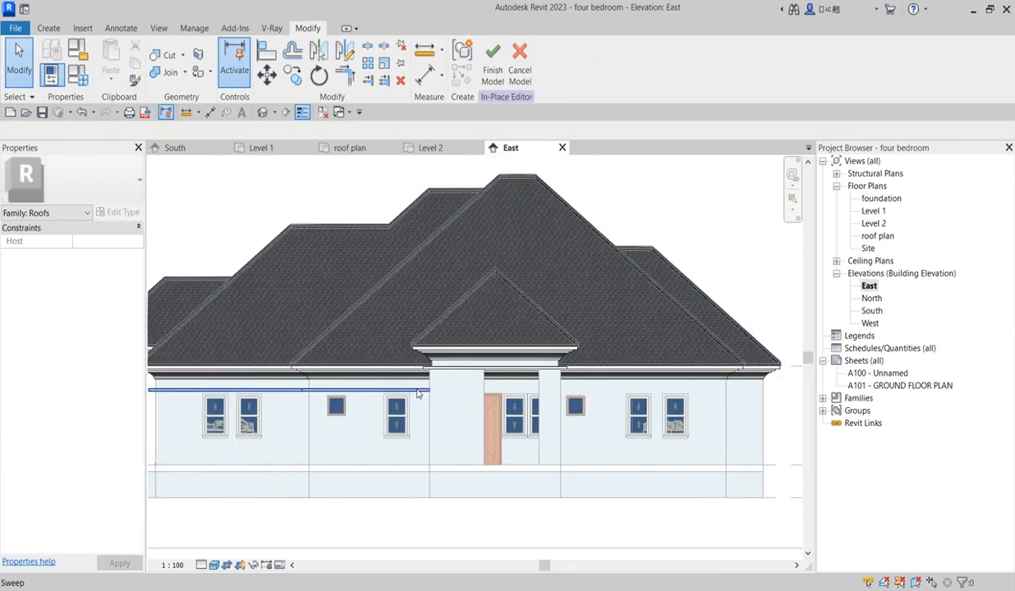
- Try to mirror the moulding sweep beside the entrance about an axis drawn above the small gable
left_click(417, 393)
left_click(343, 51)
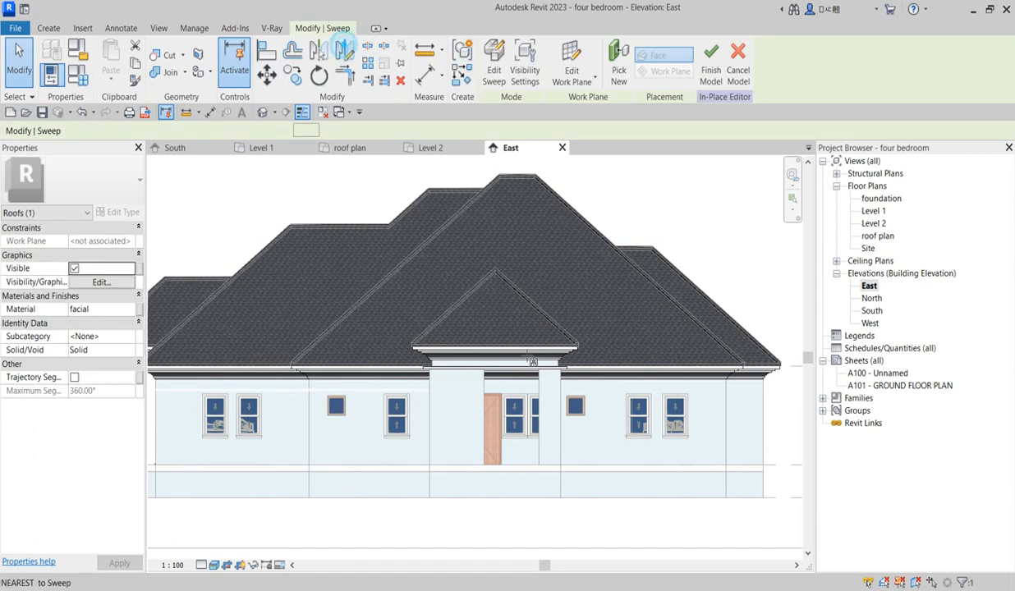
left_click(507, 284)
left_click(496, 255)
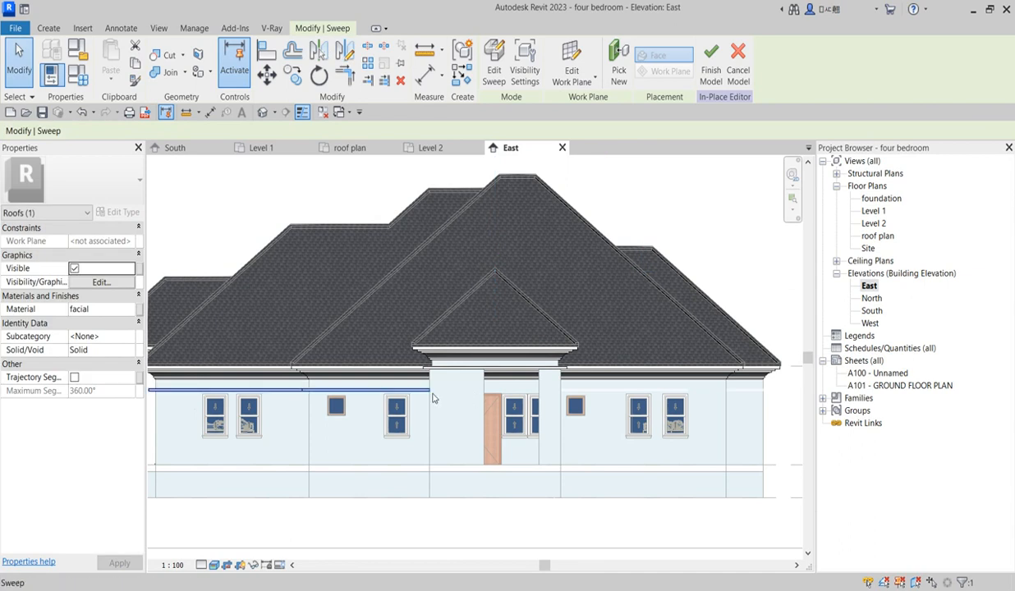
- Mirror the moulding sweep to the other side of the east facade about a vertical axis through the small gable's peak
scroll(390, 415, "up", 2)
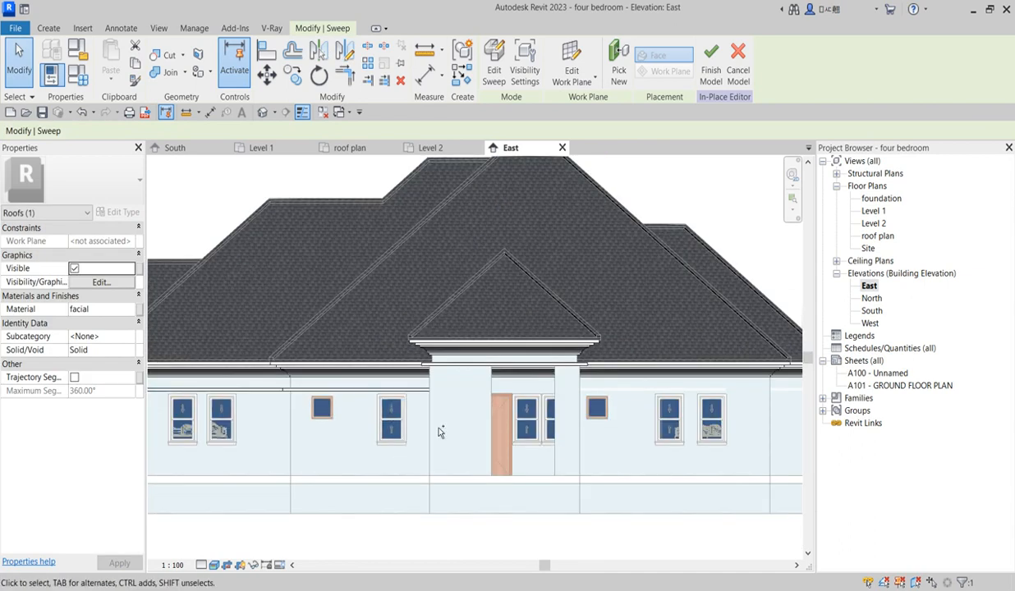
scroll(405, 406, "down", 2)
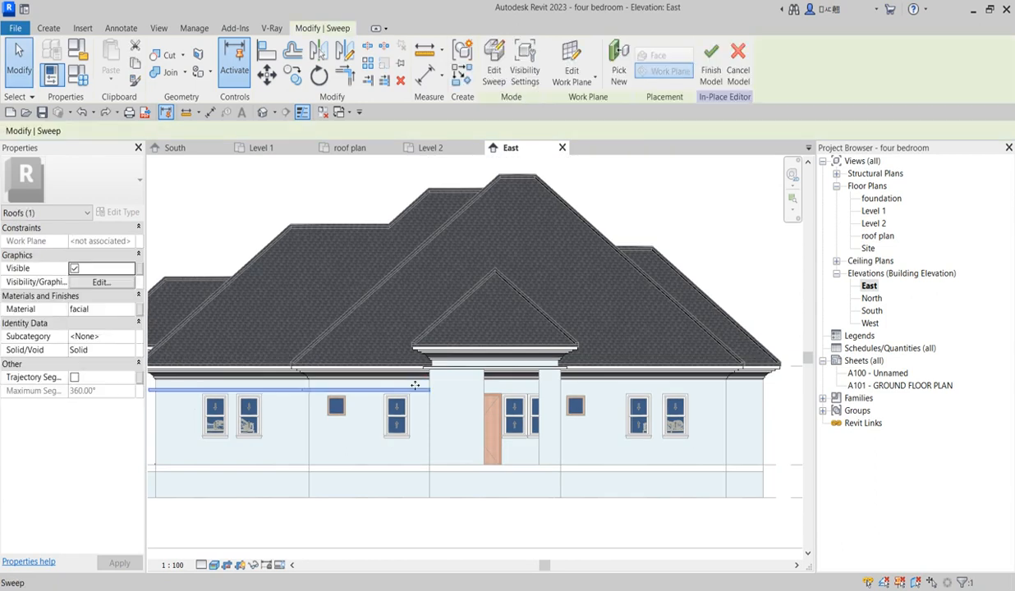
left_click(345, 49)
left_click(494, 270)
left_click(494, 238)
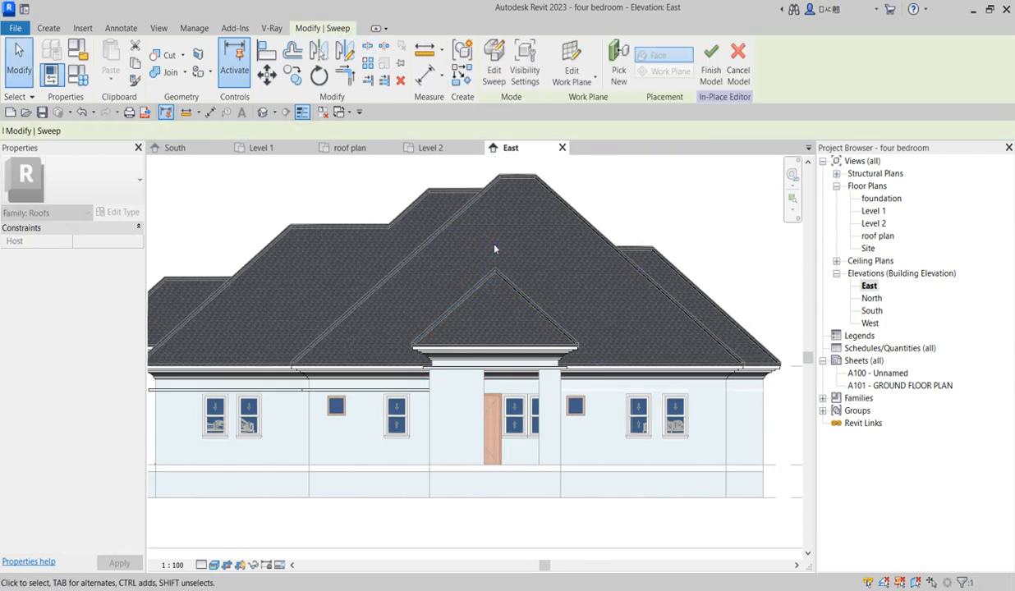
- Open the mirrored sweep's path sketch in the Level 1 floor plan
left_click(493, 59)
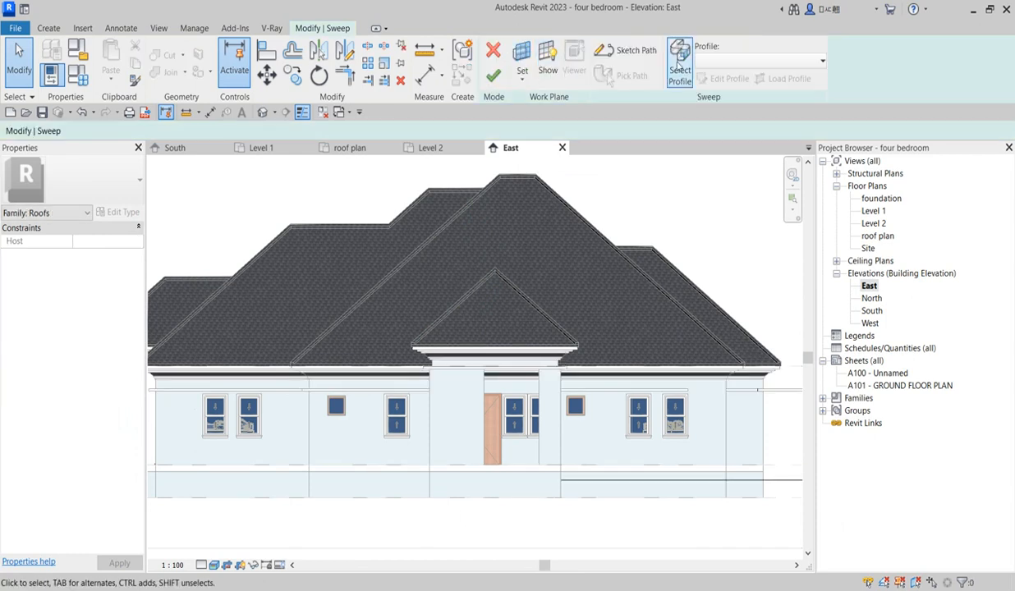
left_click(626, 50)
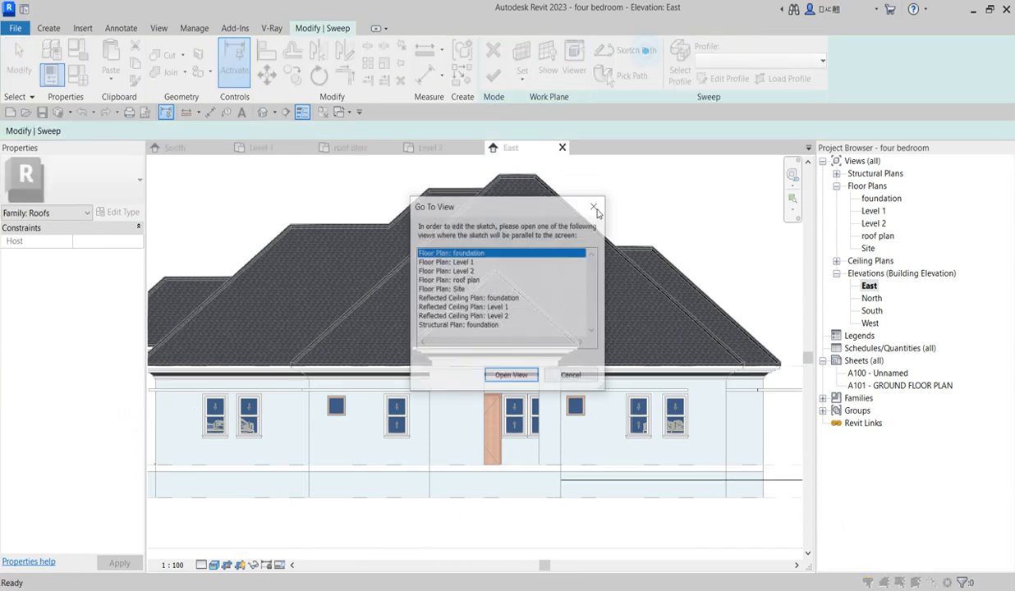
left_click(465, 262)
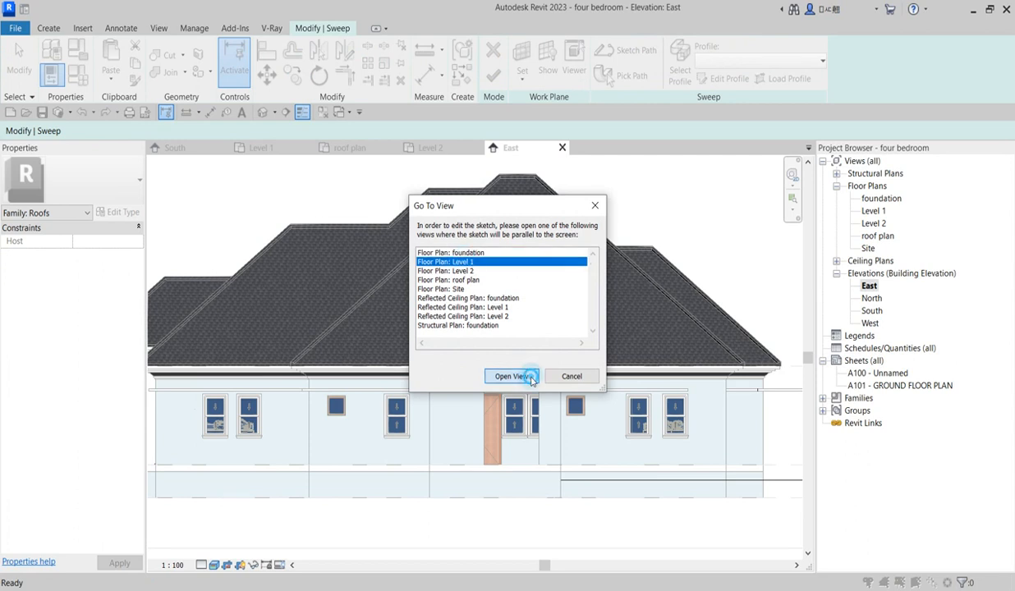
left_click(530, 377)
scroll(534, 380, "down", 4)
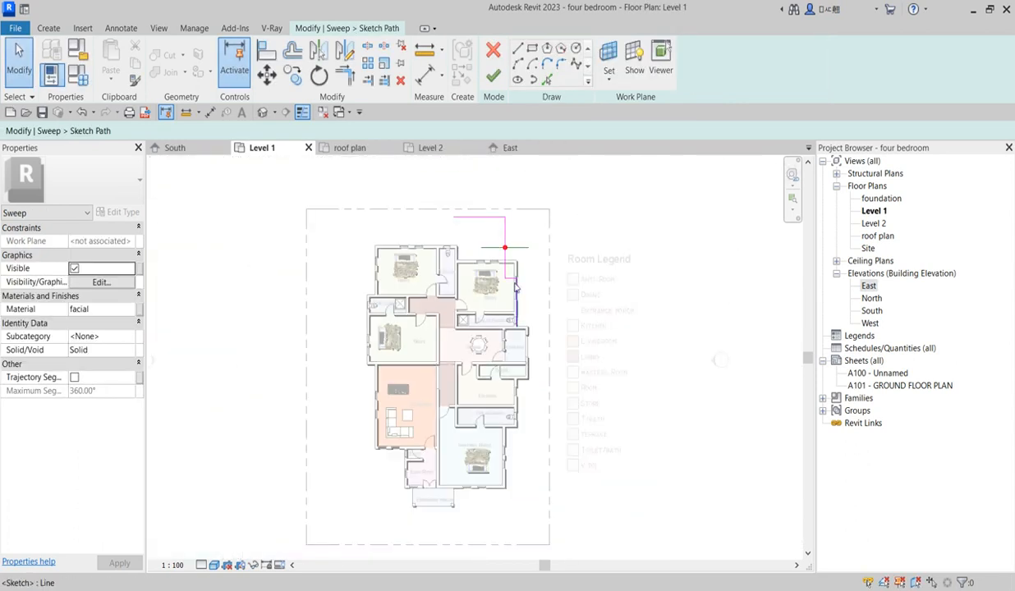
scroll(514, 286, "up", 3)
scroll(527, 316, "up", 2)
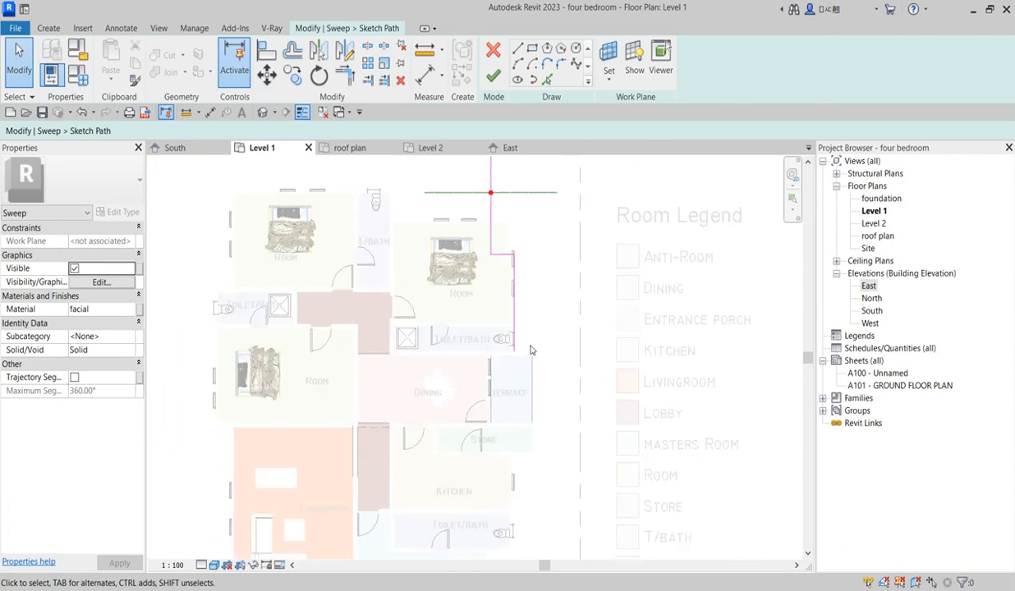
- Delete the stepped path segments beside the north-east bedroom's east wall
scroll(514, 276, "down", 3)
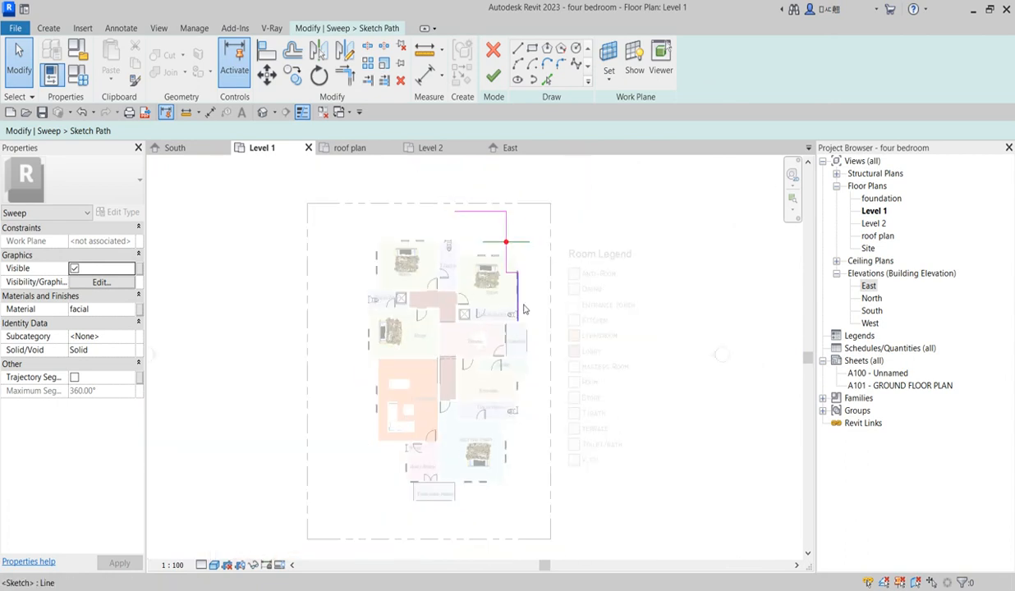
left_click(523, 291)
key("Delete")
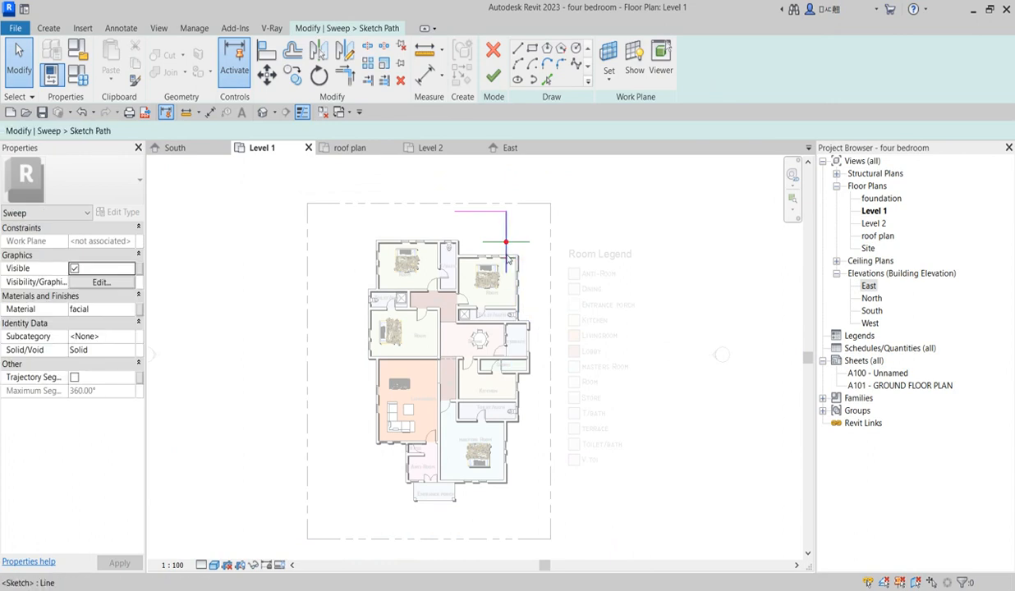
- Move the 5000 mm path line onto the north-east bedroom's east wall, placing its lower end at the corner beside the terrace
left_click(516, 262)
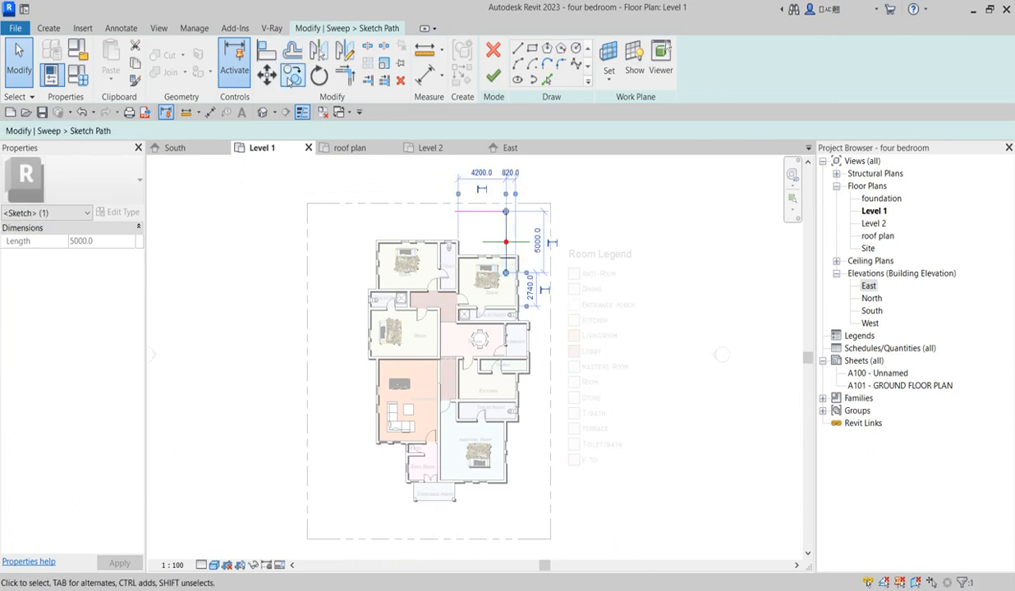
left_click(267, 74)
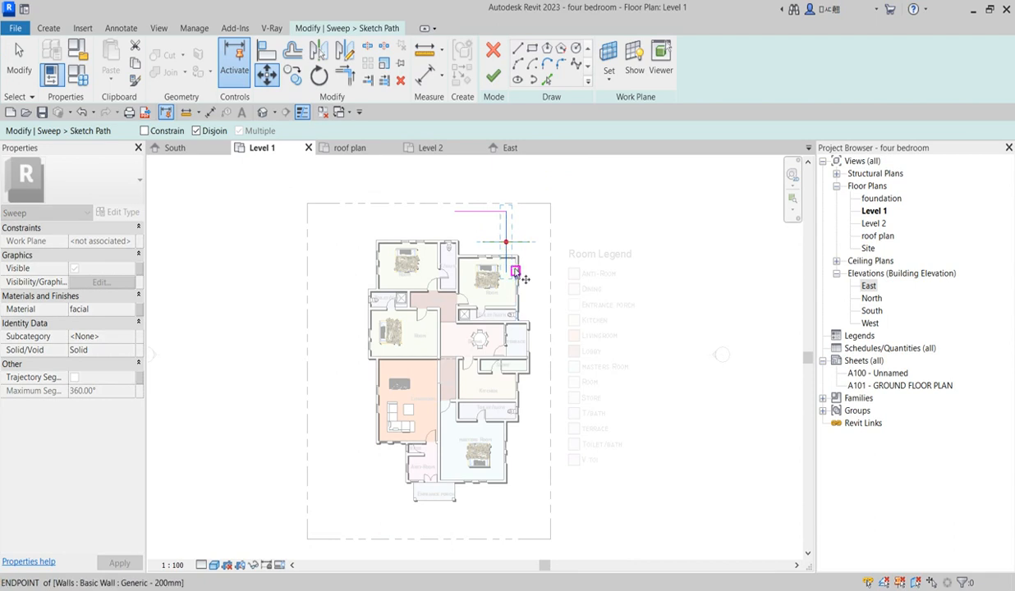
left_click(525, 293)
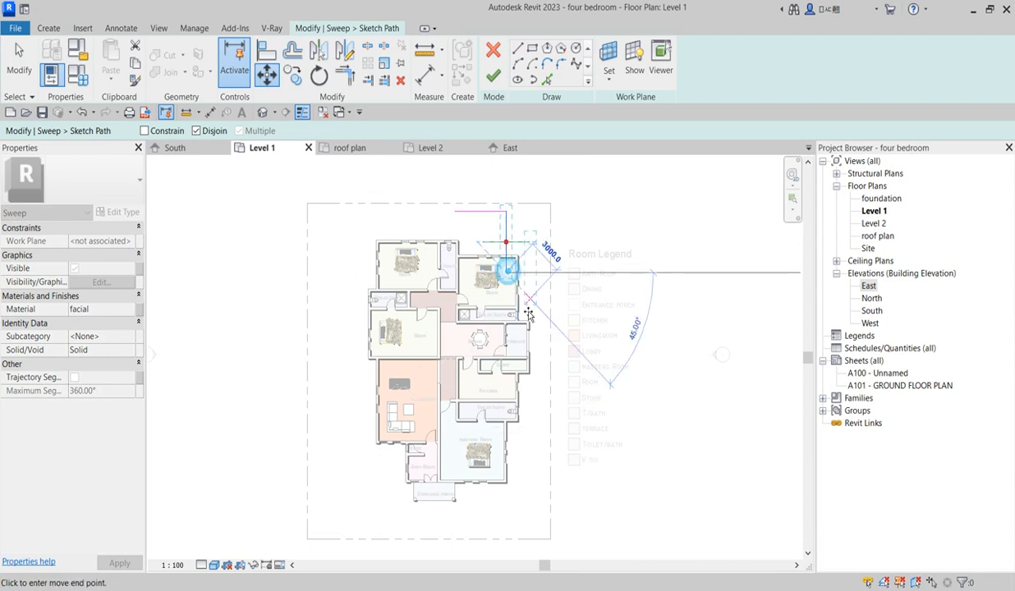
scroll(519, 330, "up", 6)
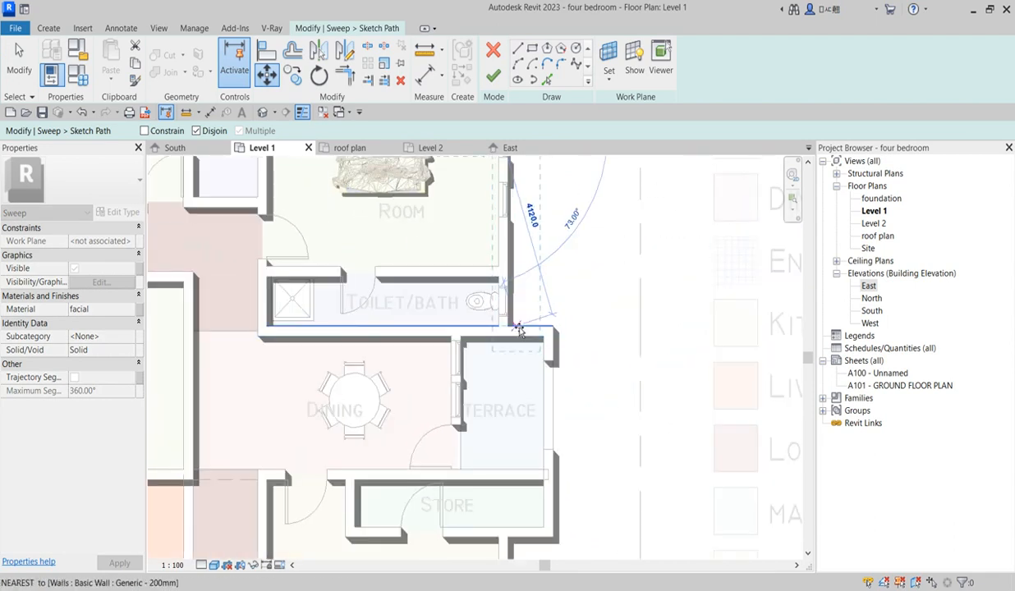
left_click(519, 331)
scroll(575, 340, "down", 5)
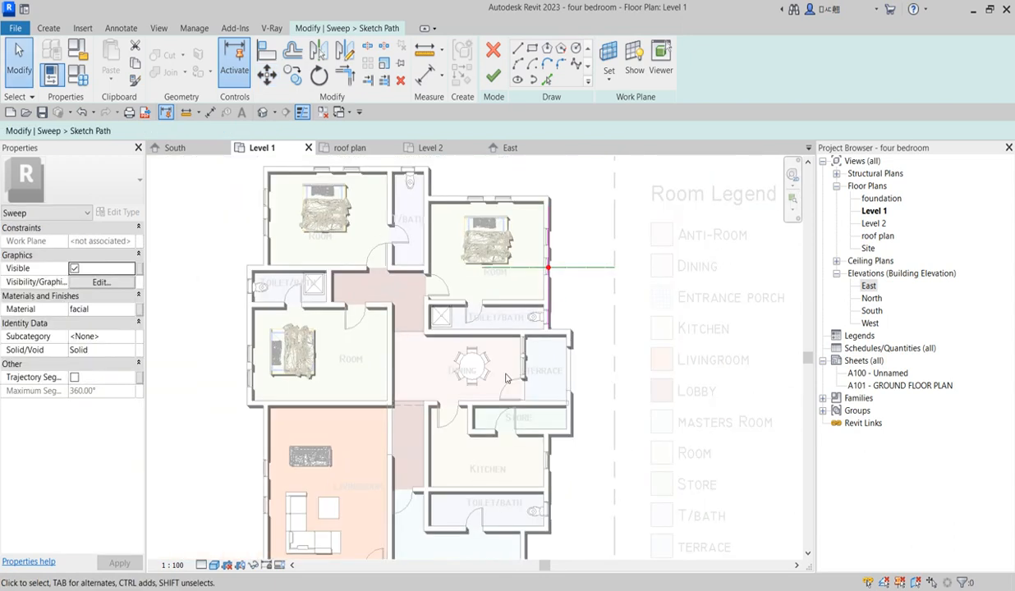
- Delete the 4500 mm horizontal path line lying above the floor plan
scroll(571, 344, "down", 3)
scroll(483, 256, "up", 2)
left_click(479, 227)
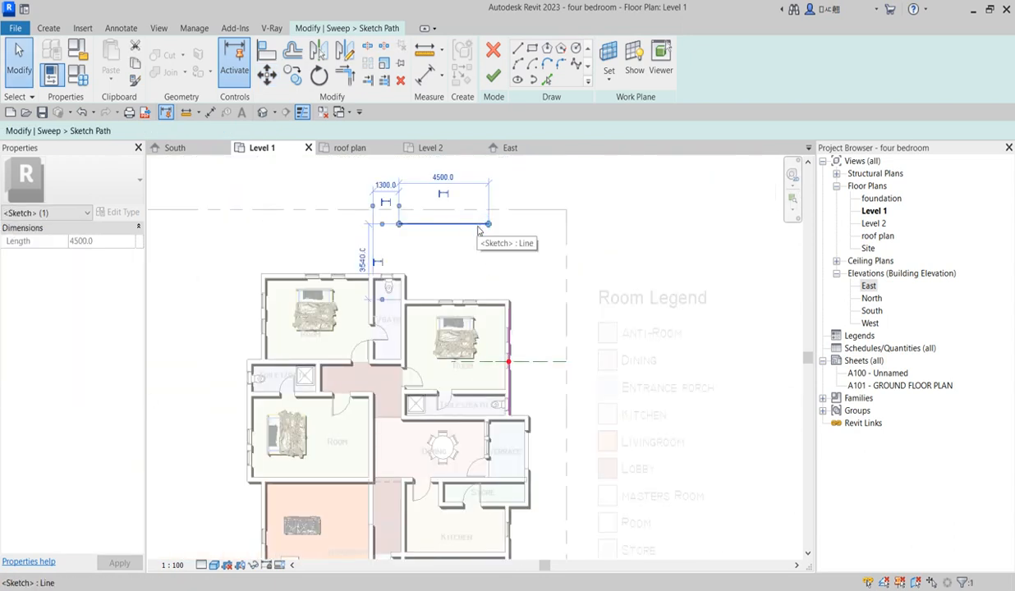
key("Delete")
- Draw connected path lines along both northern bedrooms' outer walls, stepping at the T/Bath corner and ending down the north-west bedroom's west wall
left_click(516, 47)
left_click(419, 299)
left_click(404, 300)
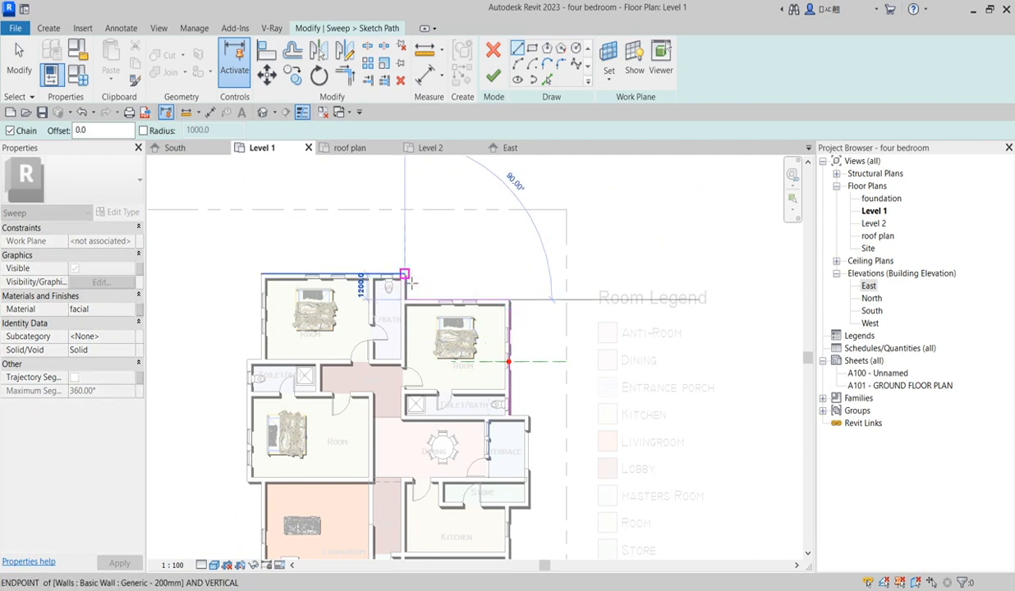
left_click(405, 274)
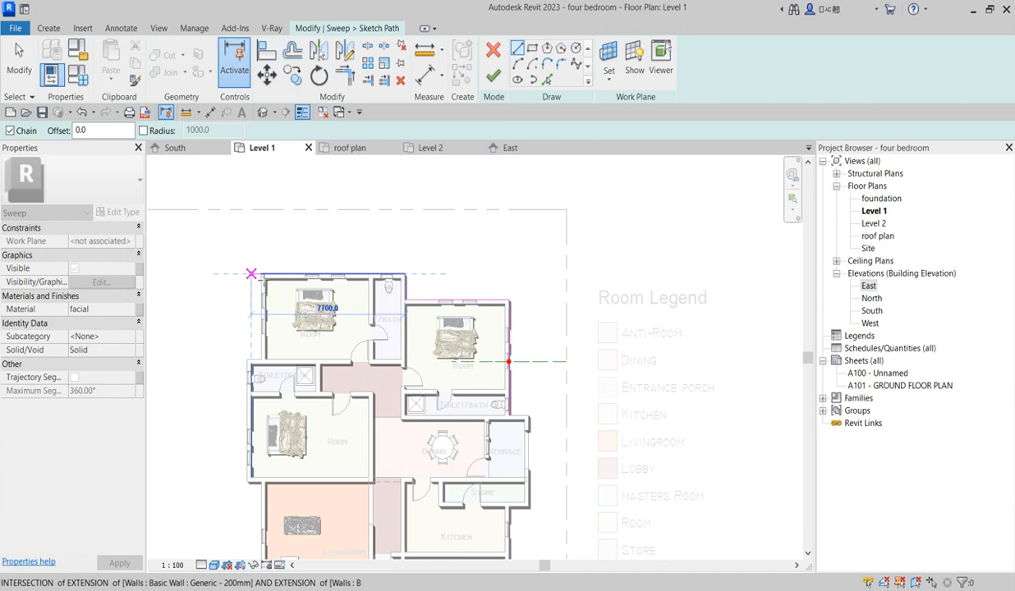
left_click(261, 274)
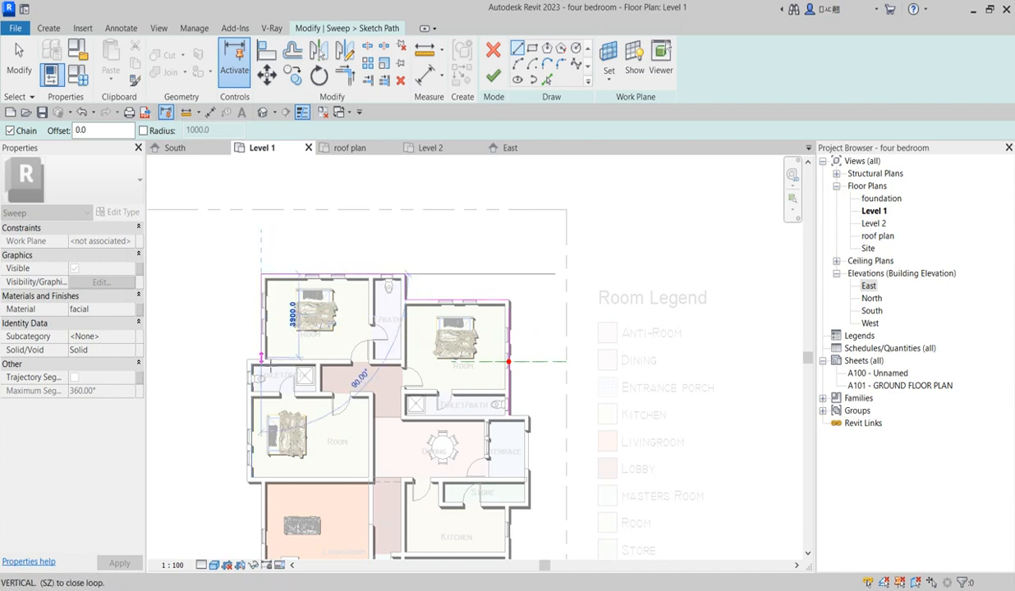
left_click(261, 362)
key("Escape")
key("Escape")
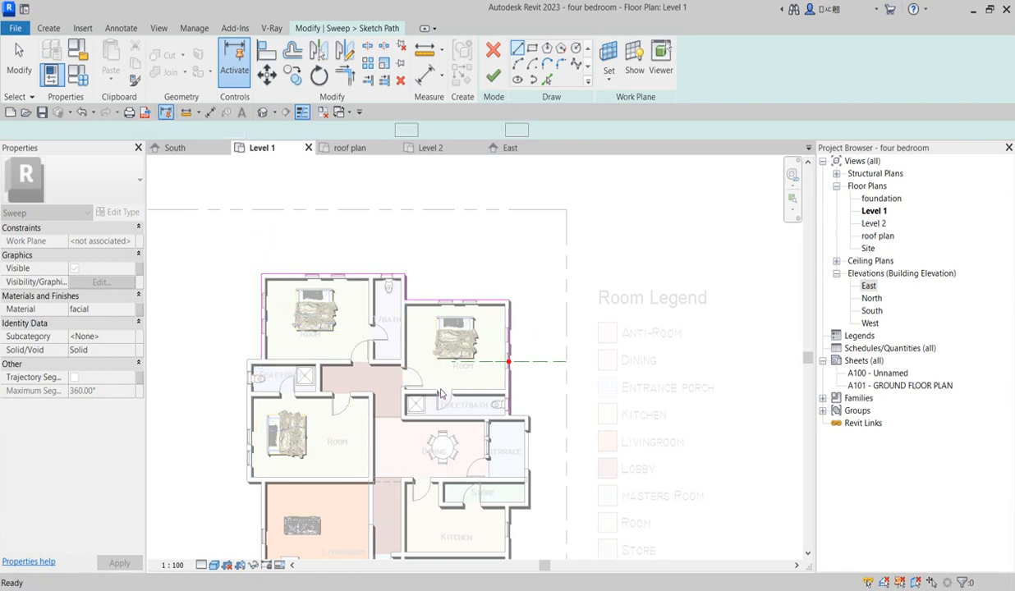
- Trim the path lines to a corner at the north-east bedroom, and finish the path sketch and the sweep
scroll(383, 287, "up", 2)
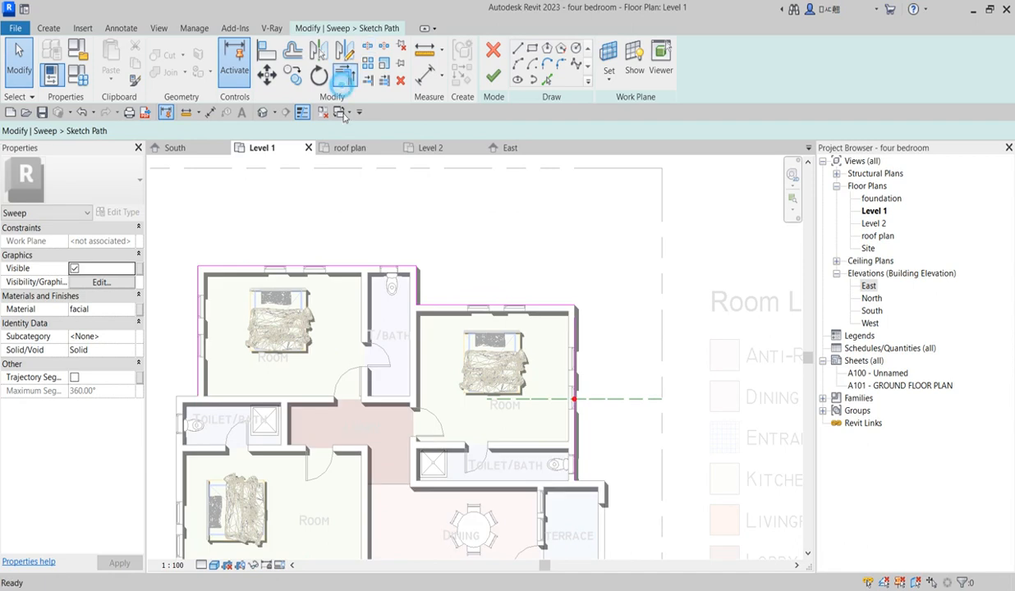
left_click(344, 74)
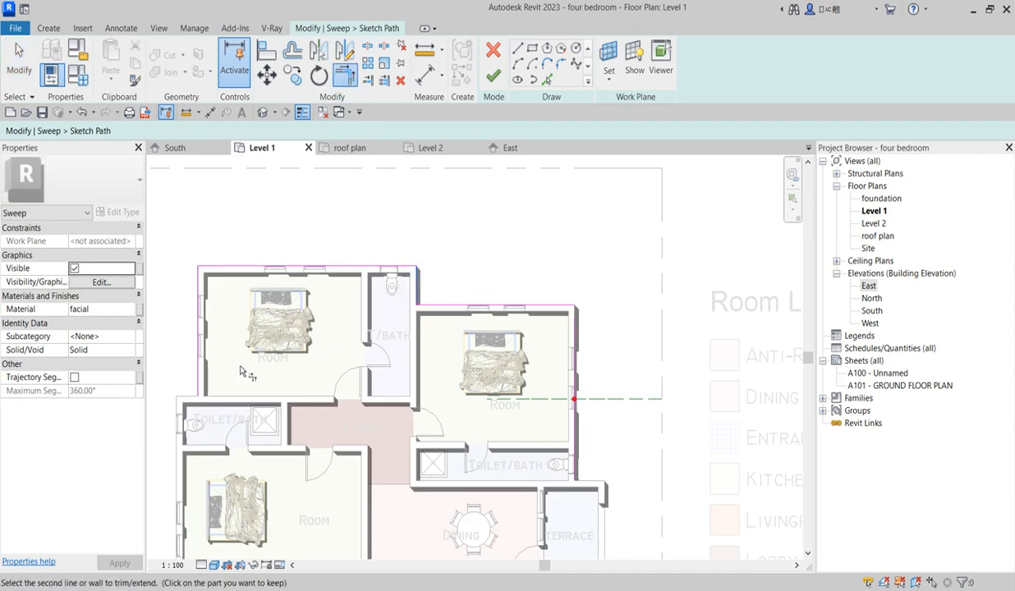
left_click(526, 304)
left_click(574, 344)
left_click(485, 307)
left_click(492, 75)
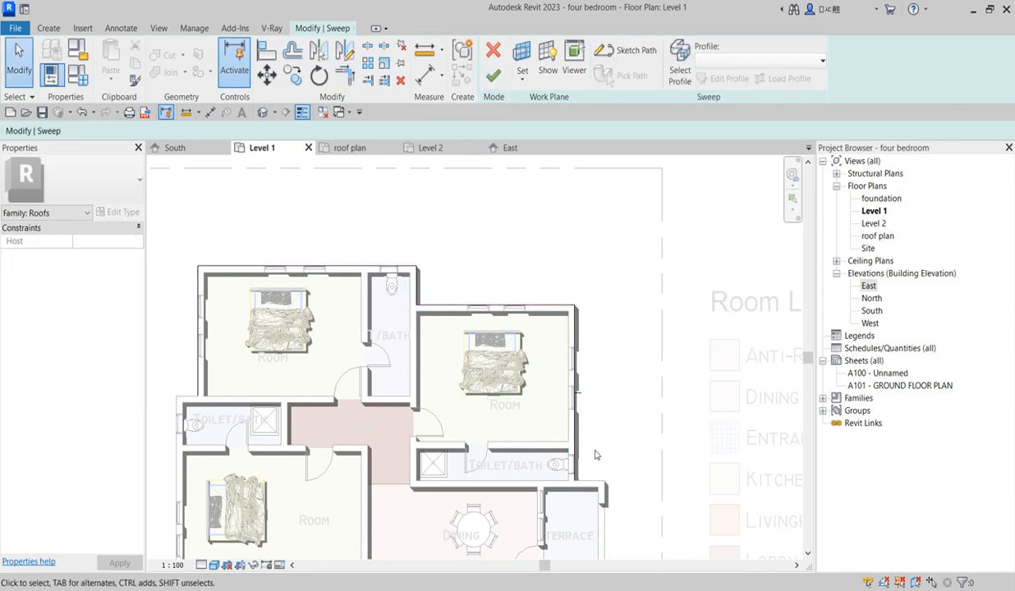
left_click(493, 76)
- Open the East elevation and examine the mouldings on both sides of the entrance
scroll(529, 395, "down", 3)
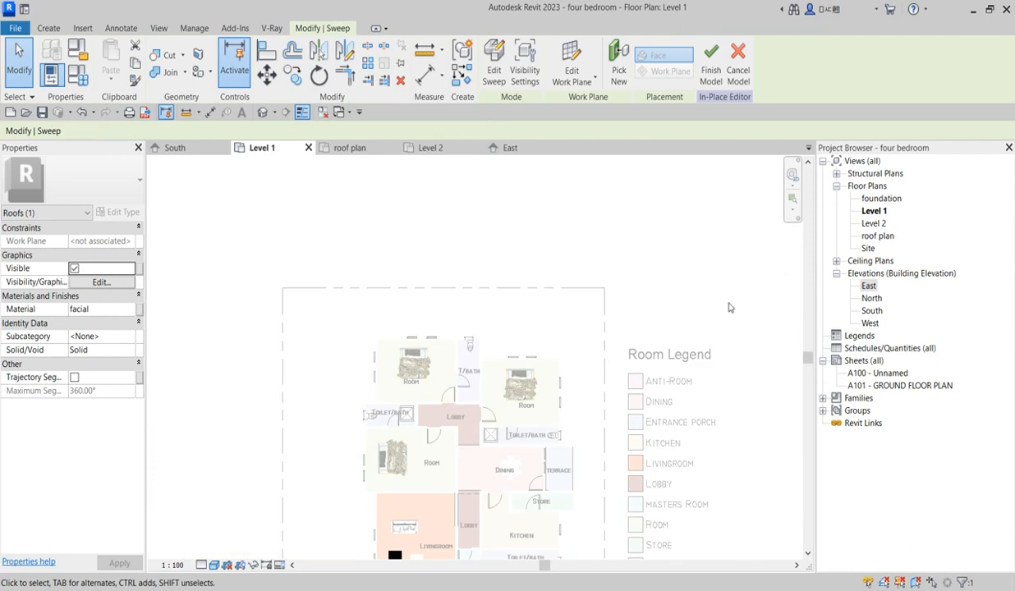
double_click(868, 286)
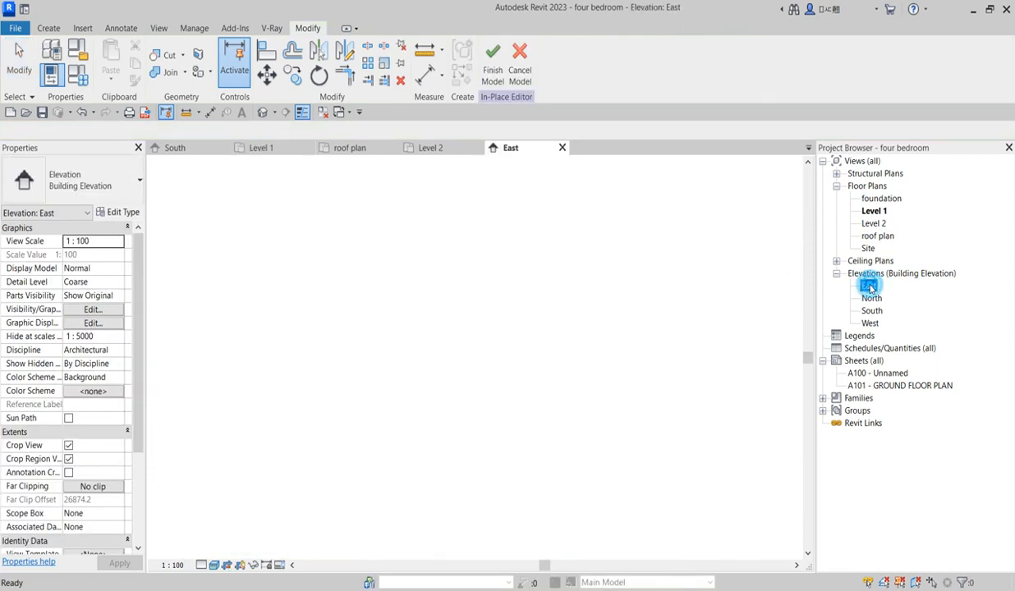
scroll(736, 394, "up", 1)
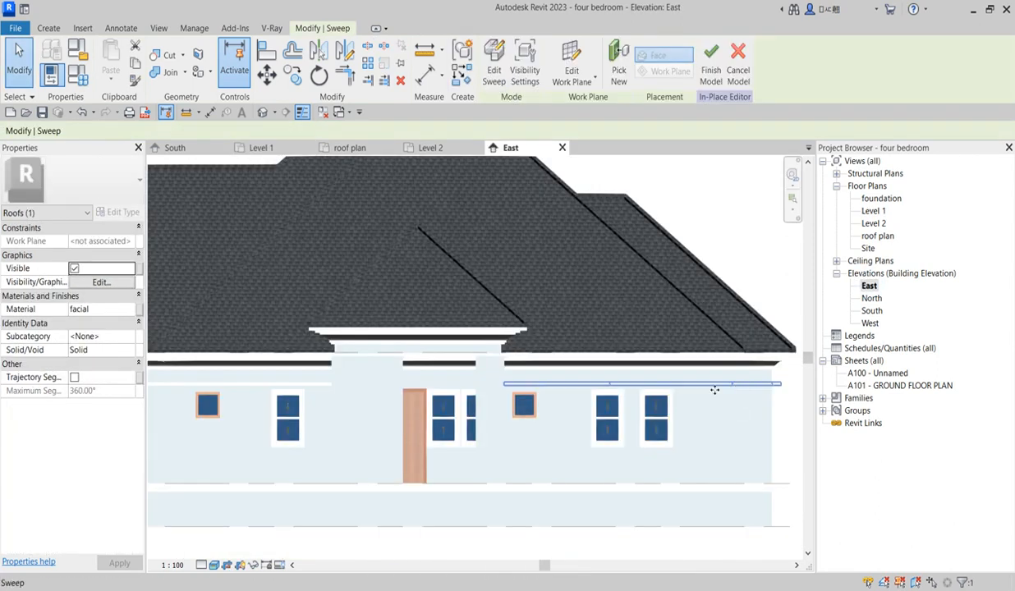
left_click(535, 451)
scroll(534, 453, "down", 2)
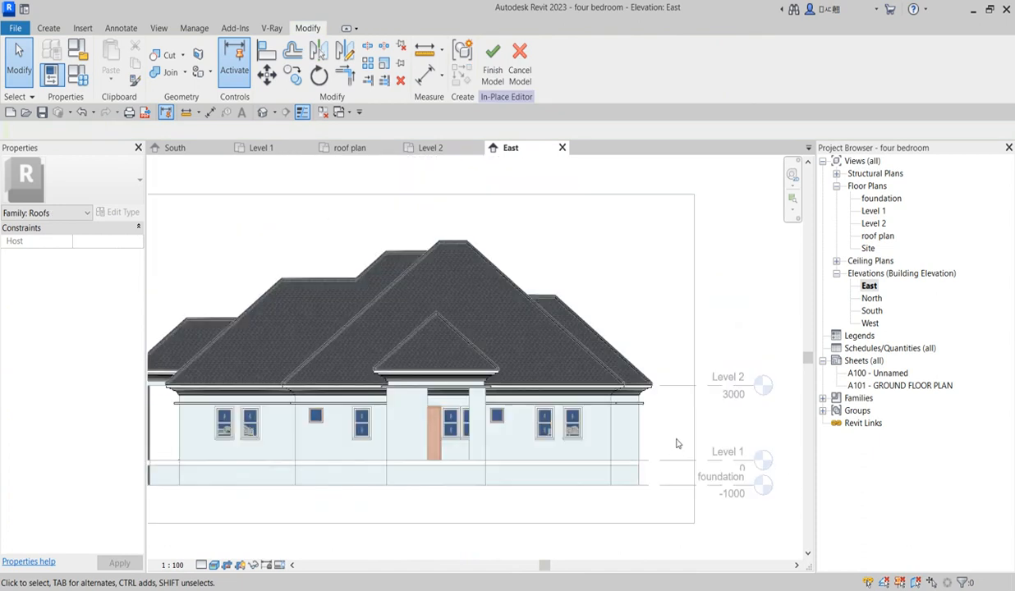
scroll(174, 403, "up", 1)
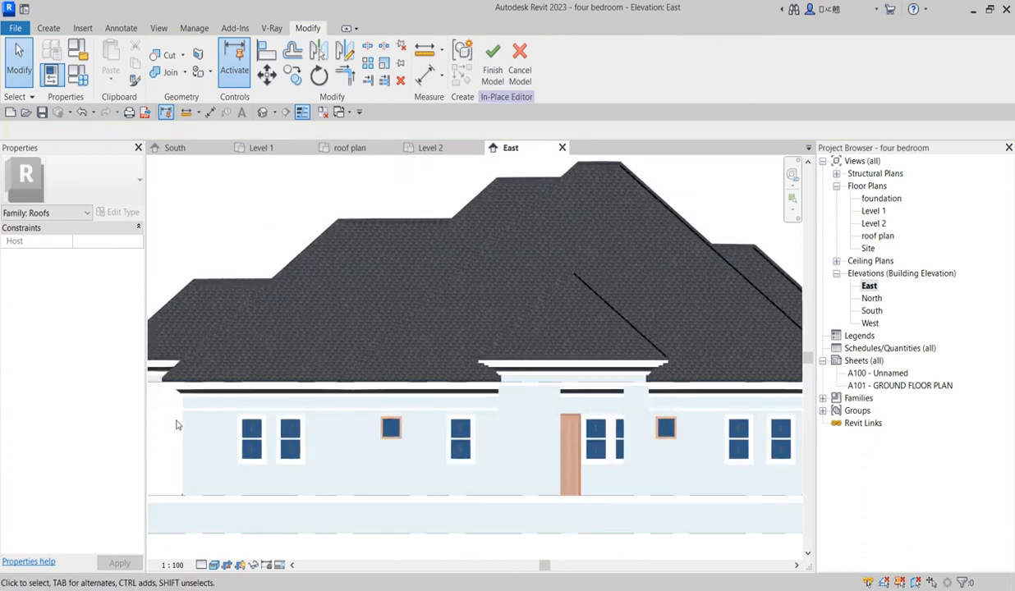
scroll(378, 468, "down", 1)
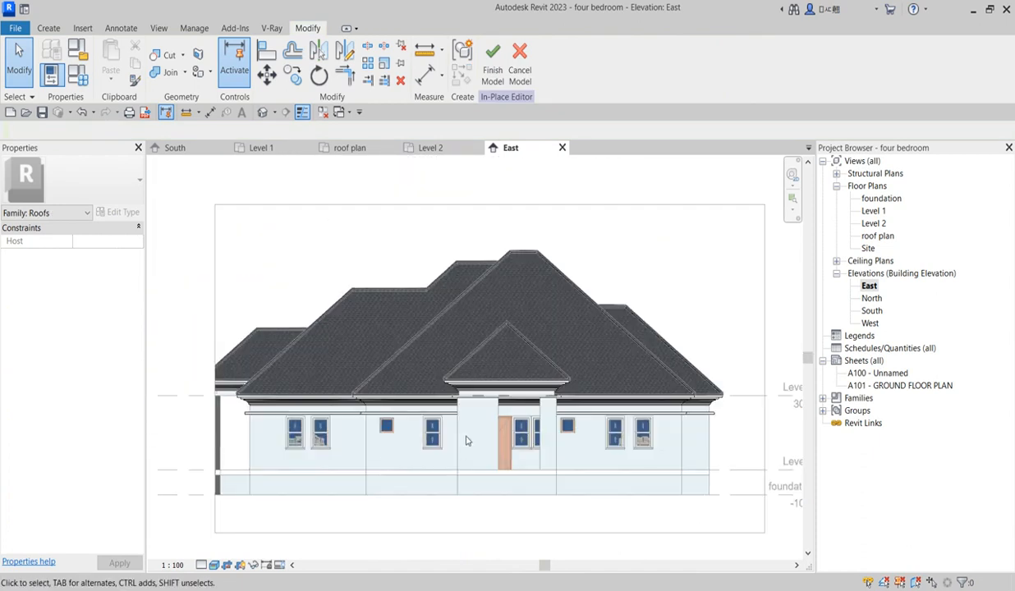
- Copy the moulding sweep on the south half of the east facade down about 2200 mm to the wall base near Level 1
left_click(439, 417)
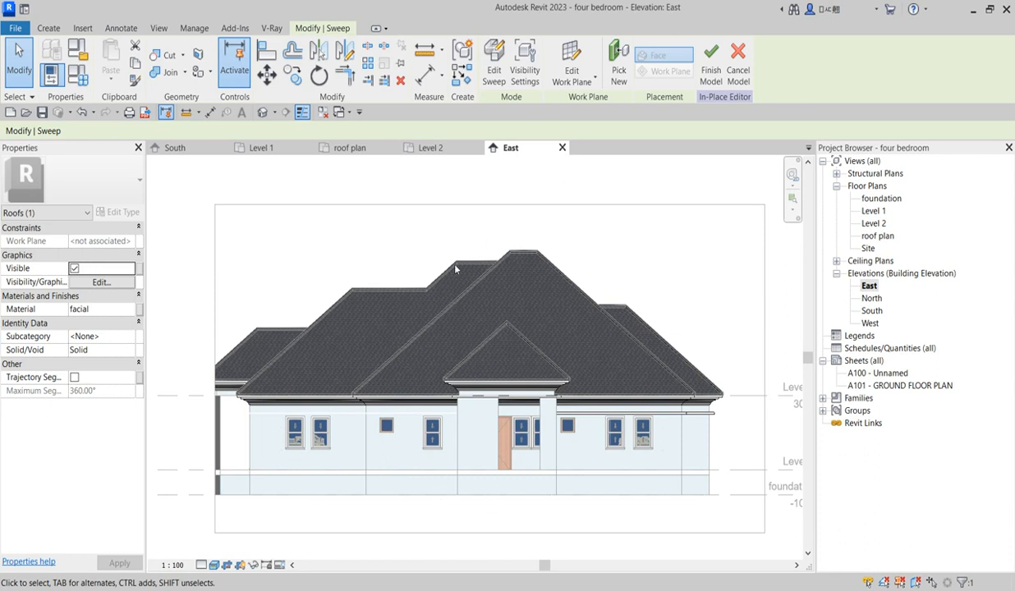
left_click(293, 76)
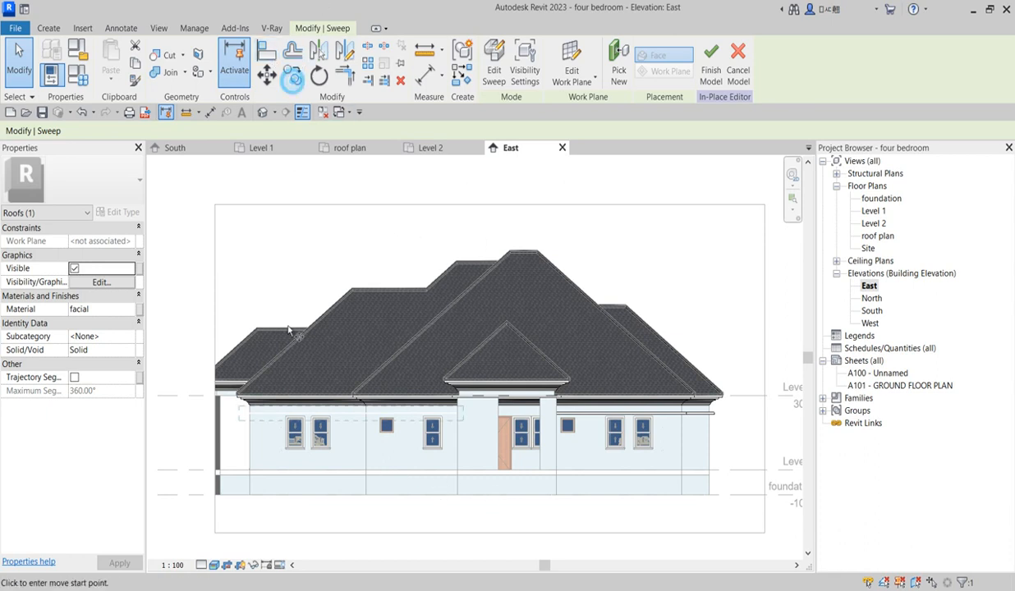
left_click(249, 417)
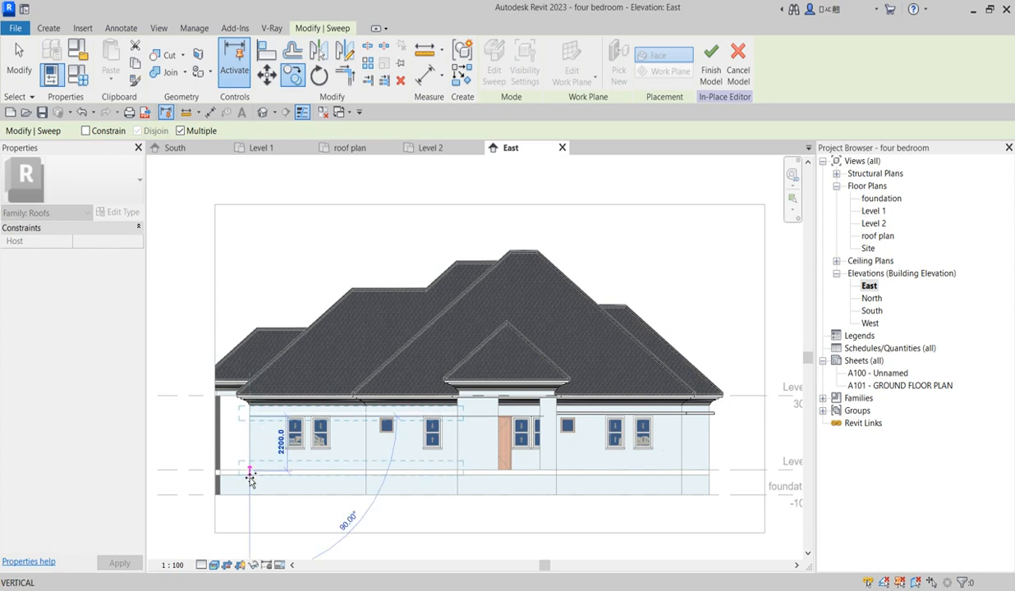
left_click(251, 474)
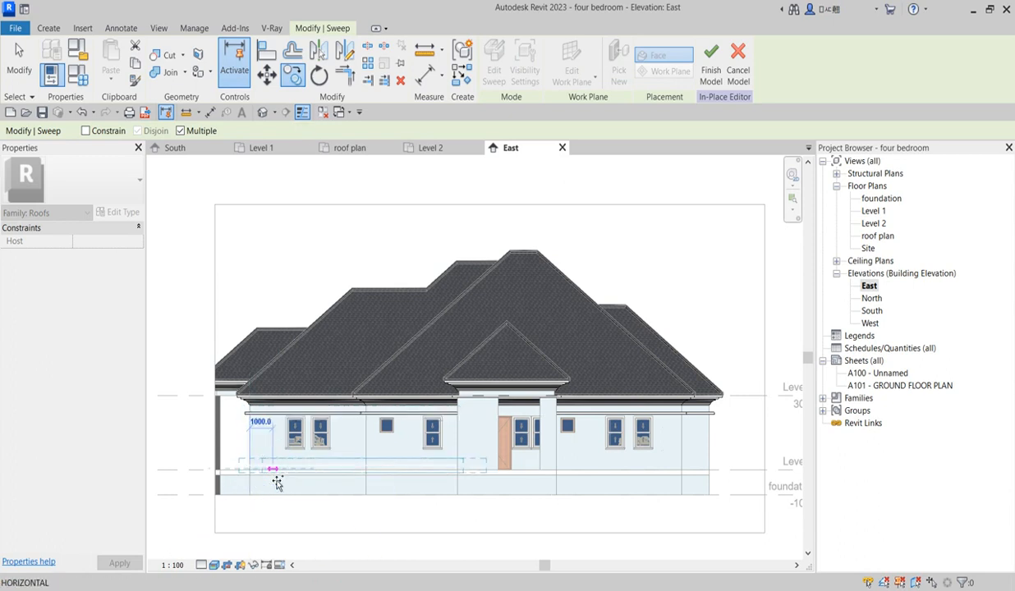
key("Escape")
- Open the copied sweep's profile sketch for editing in the South elevation
scroll(261, 475, "up", 3)
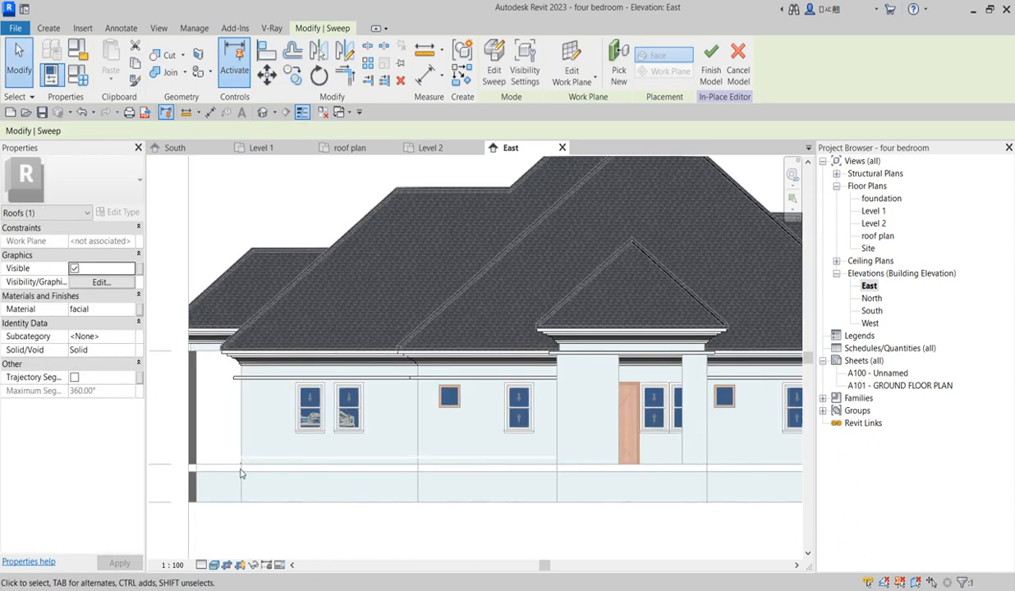
left_click(494, 70)
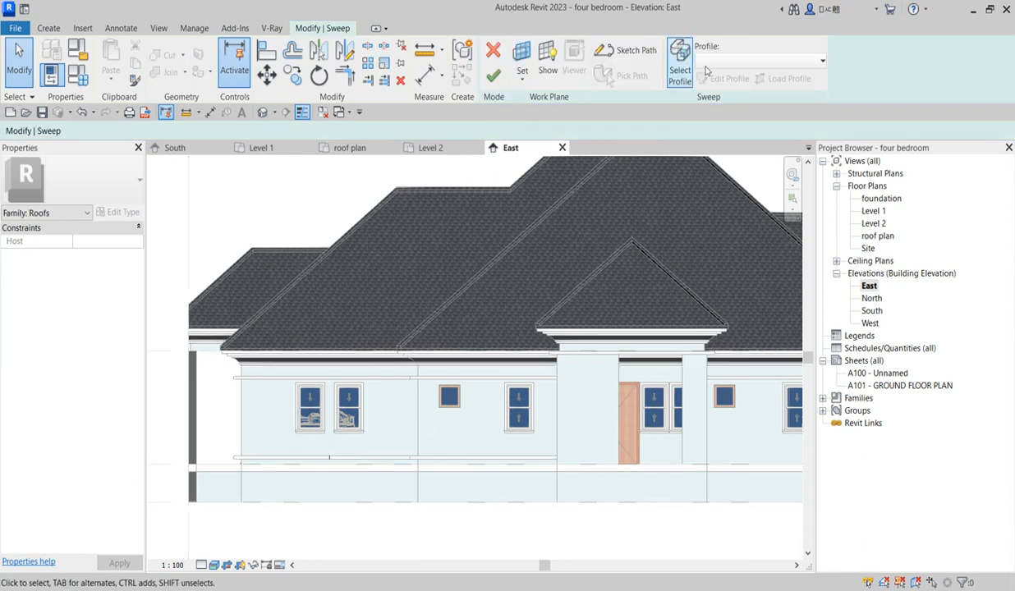
left_click(680, 73)
left_click(726, 79)
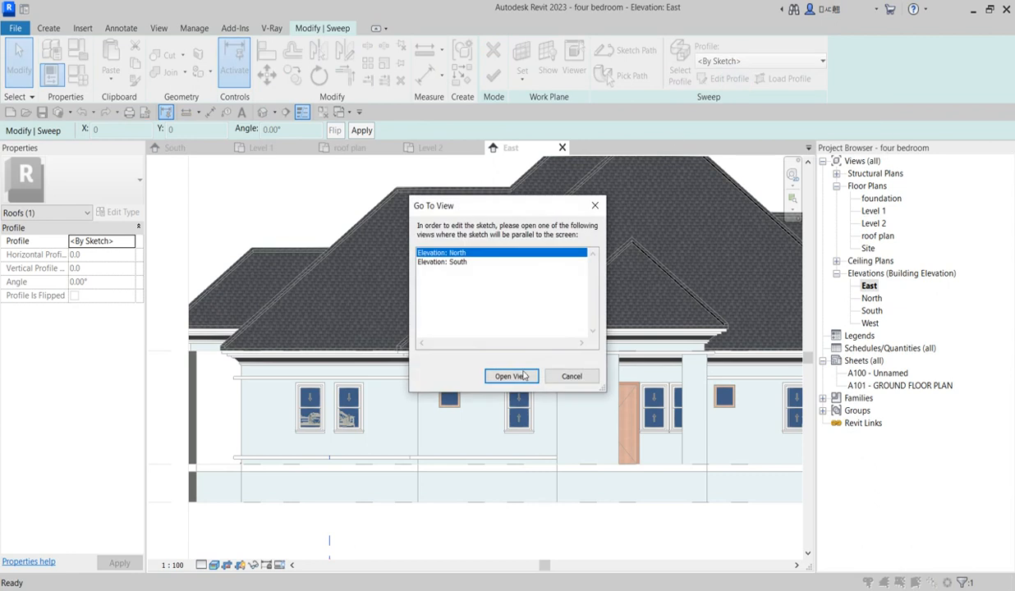
left_click(458, 263)
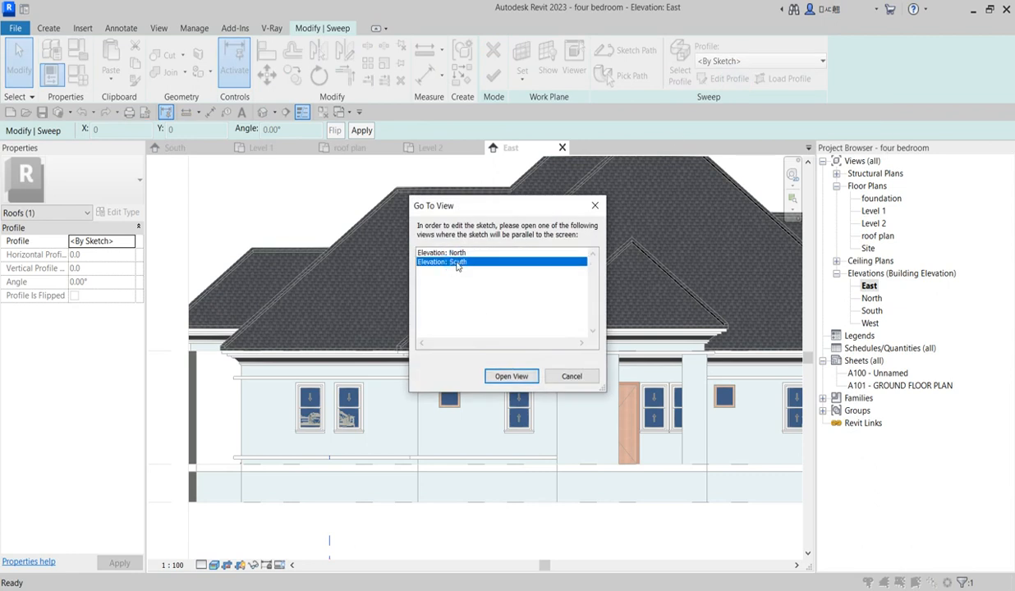
left_click(513, 377)
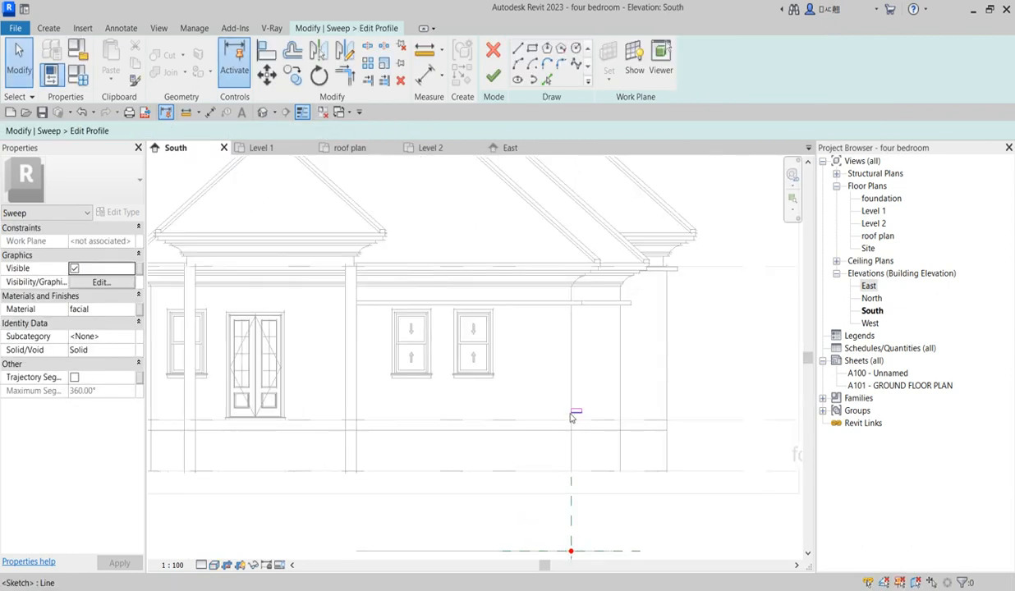
- Select the four lines of the rectangular profile and nudge them down across the Level 1 line
scroll(573, 417, "up", 3)
left_click_drag(567, 380, 604, 426)
key("Down")
key("Down")
key("Down")
key("Down")
key("Down")
key("Down")
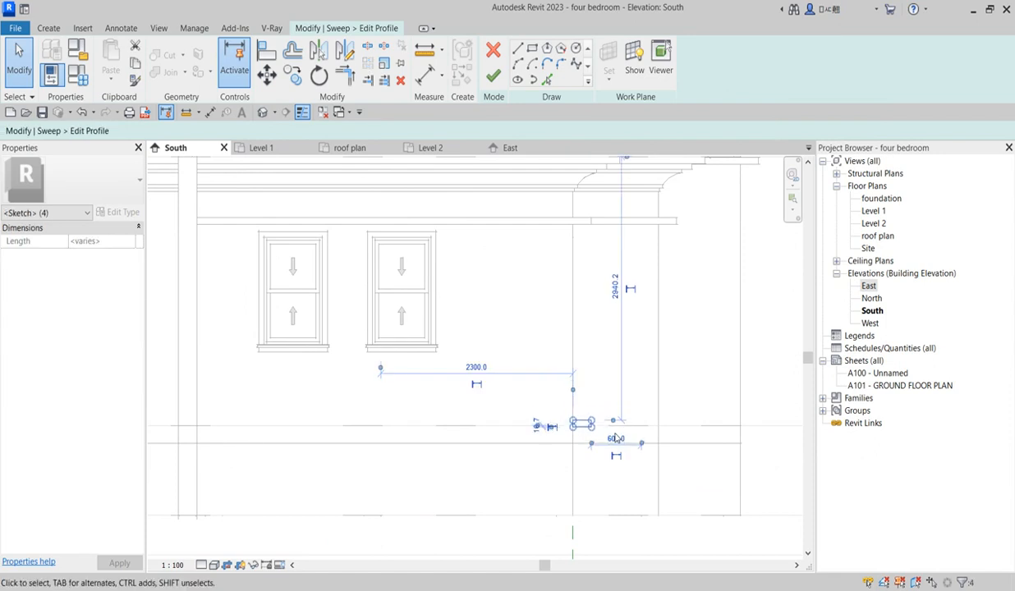
scroll(585, 426, "up", 2)
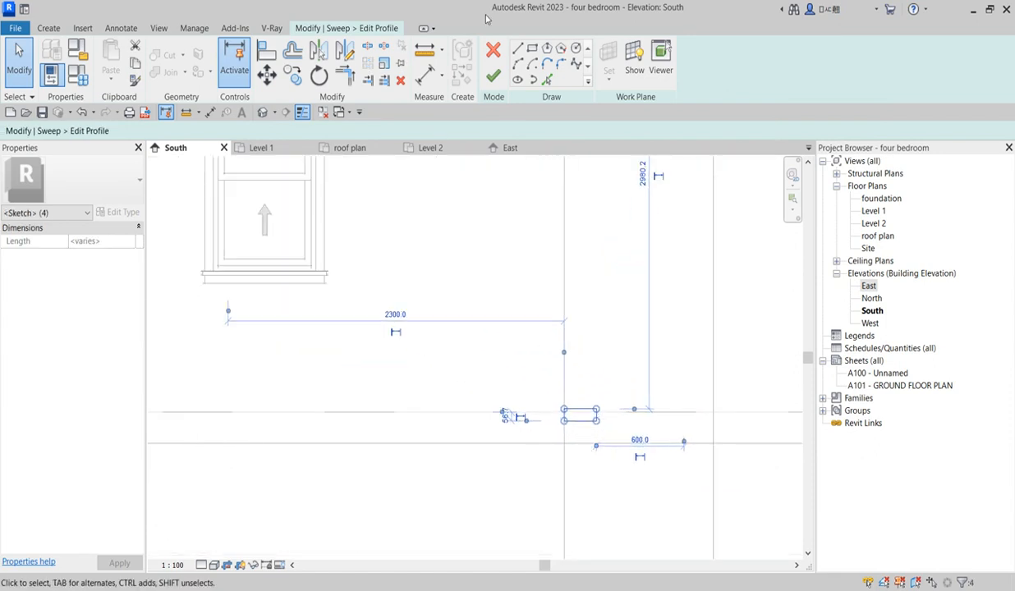
- Replace the rectangular profile with a closed stepped outline from the wall face, 40 mm thick with a 60 mm raised block at its outer end
left_click_drag(503, 370, 640, 466)
key("Escape")
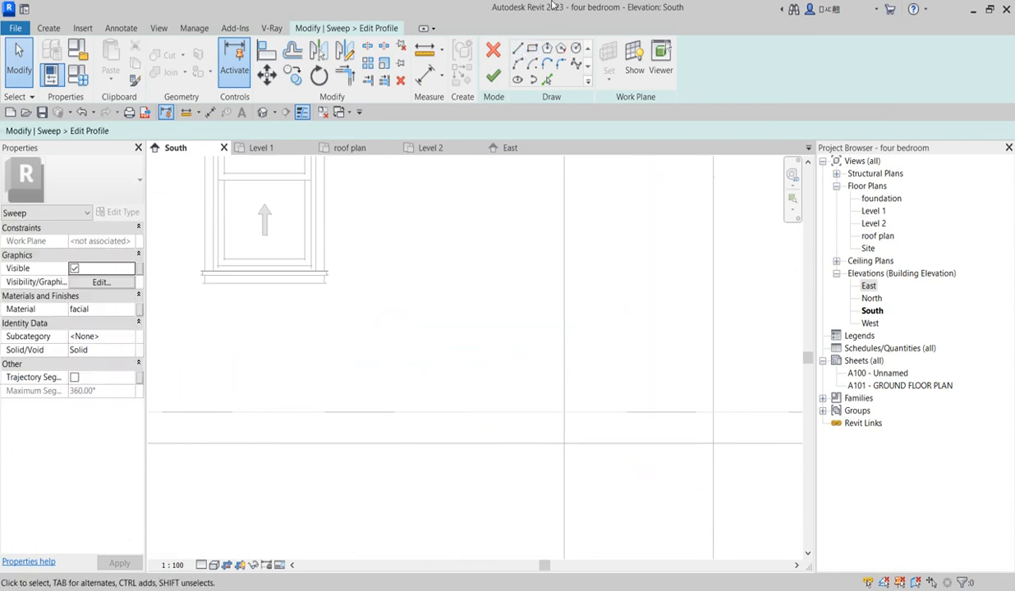
left_click(517, 49)
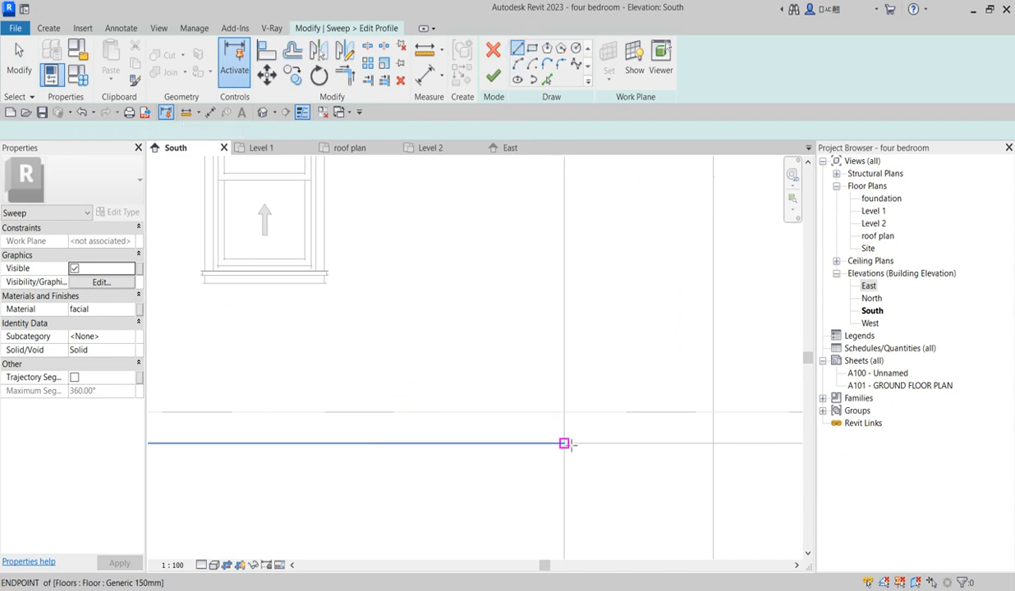
left_click(565, 428)
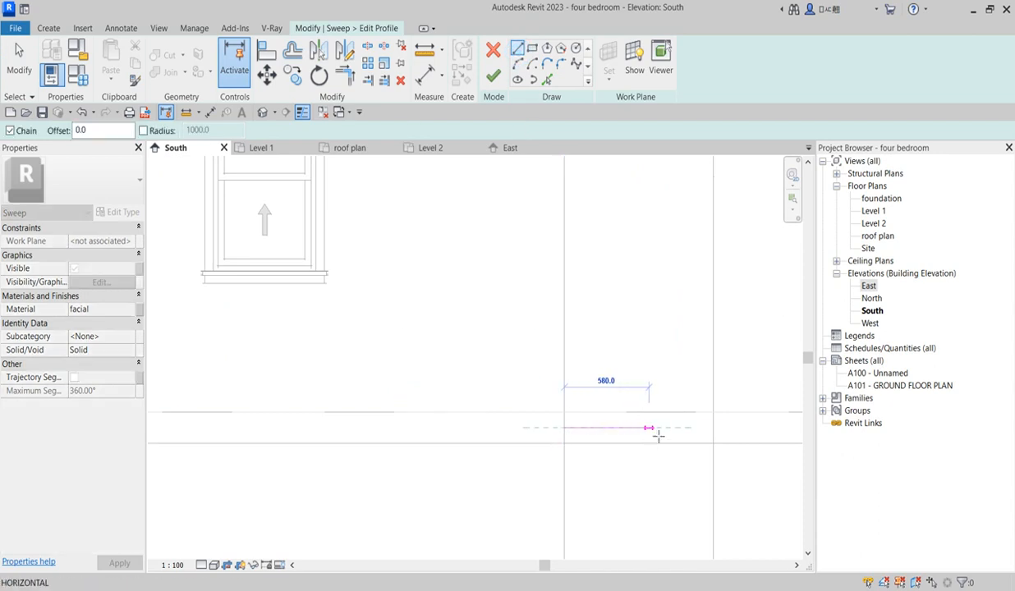
left_click(653, 428)
scroll(652, 427, "up", 3)
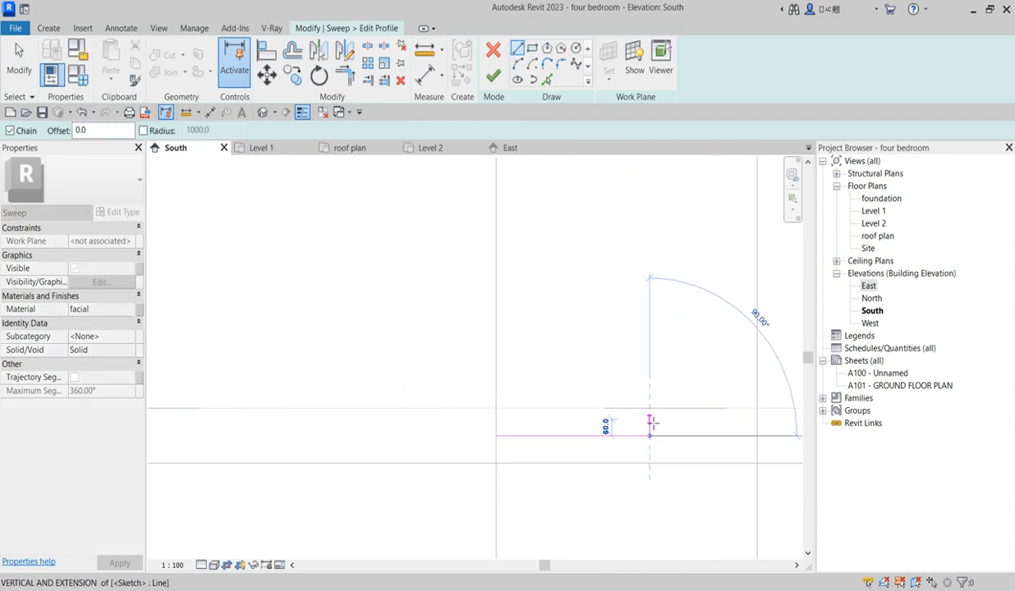
left_click(650, 420)
left_click(707, 419)
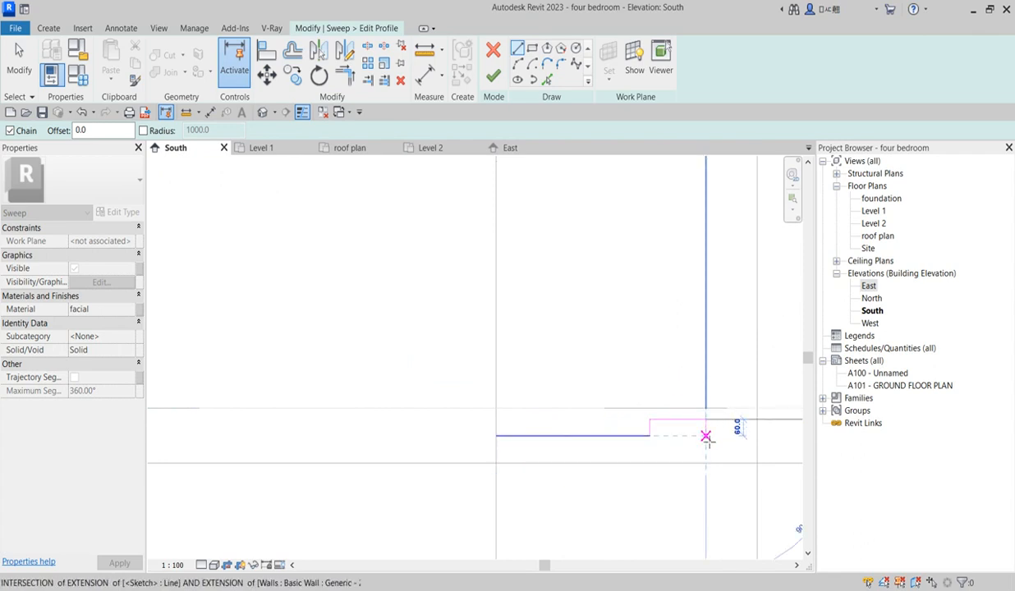
left_click(707, 447)
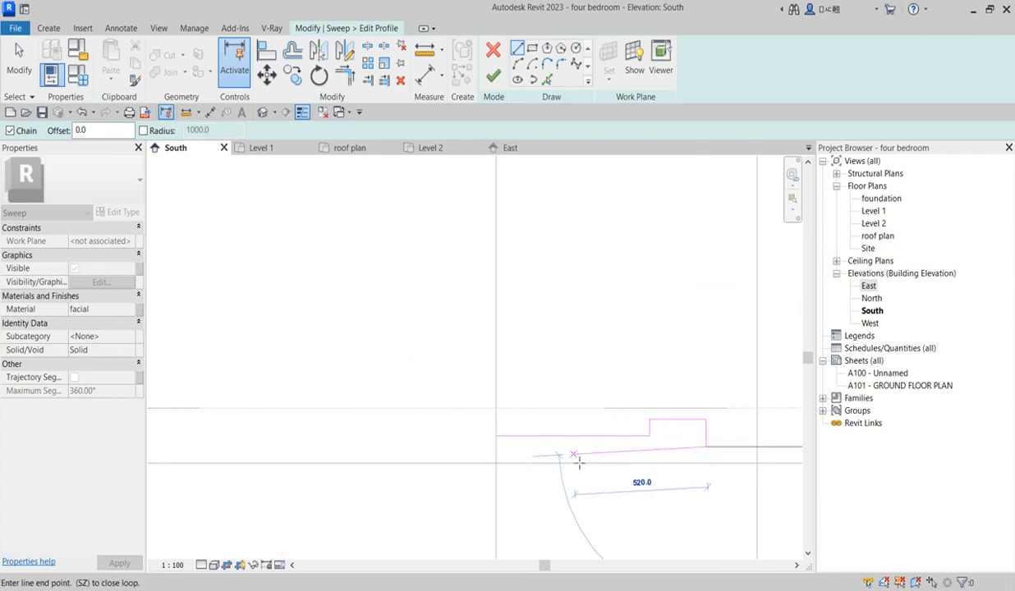
left_click(496, 447)
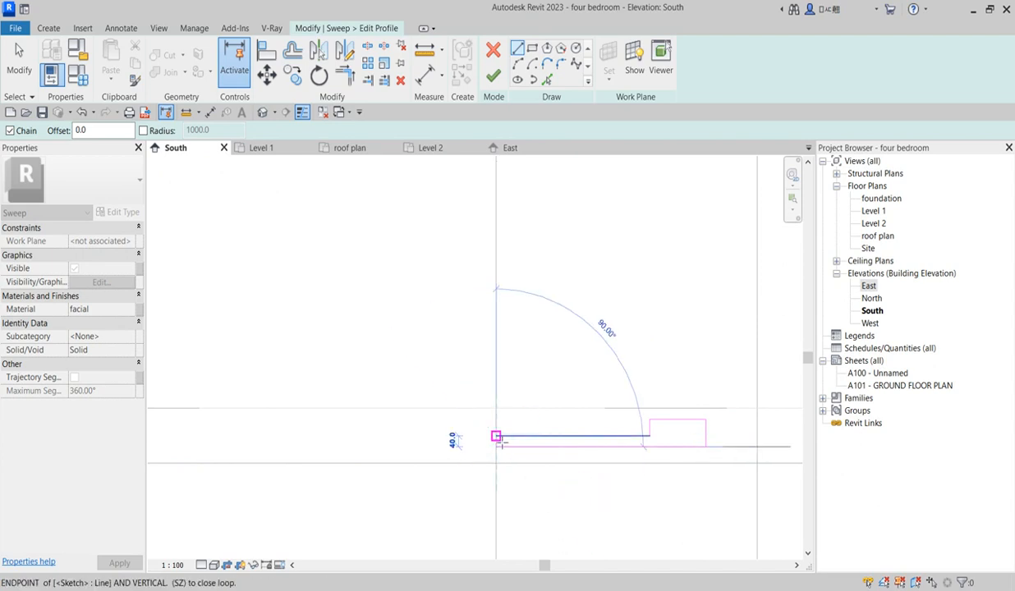
left_click(496, 436)
- Finish the stepped profile sketch and complete the edit of the sweep just below Level 1
left_click(494, 78)
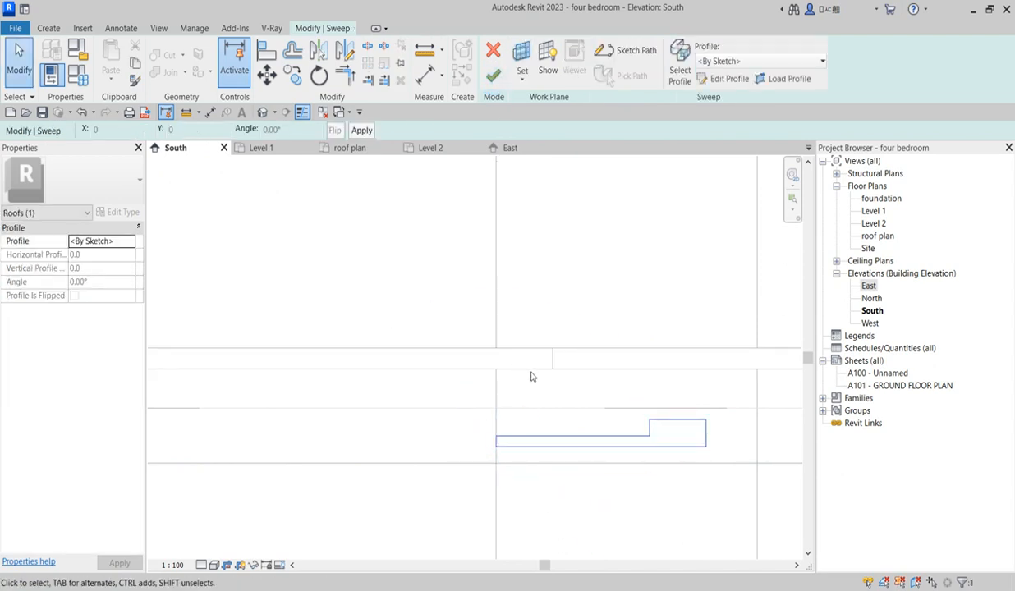
left_click(495, 82)
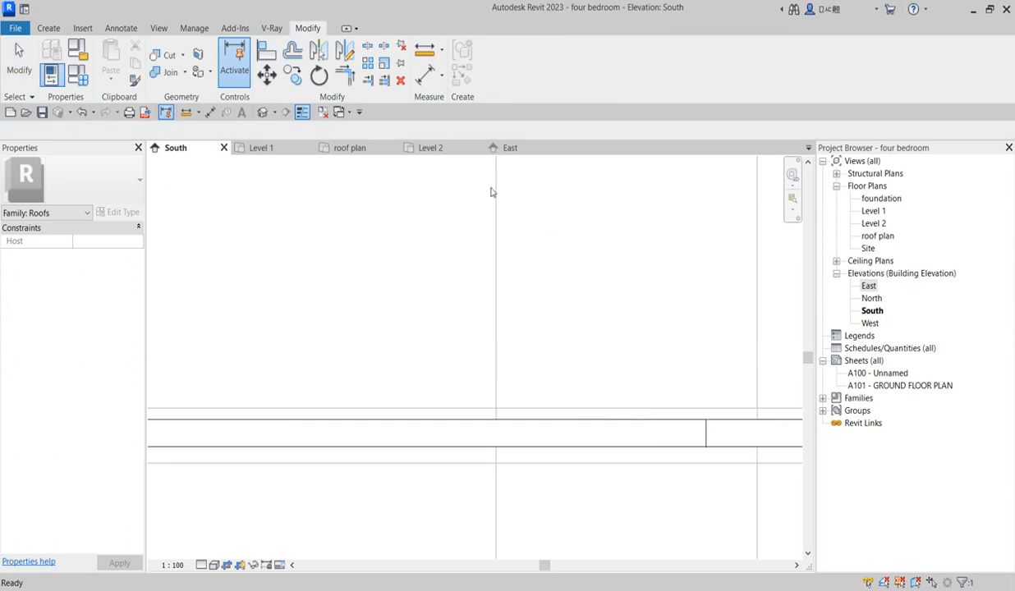
scroll(485, 352, "down", 3)
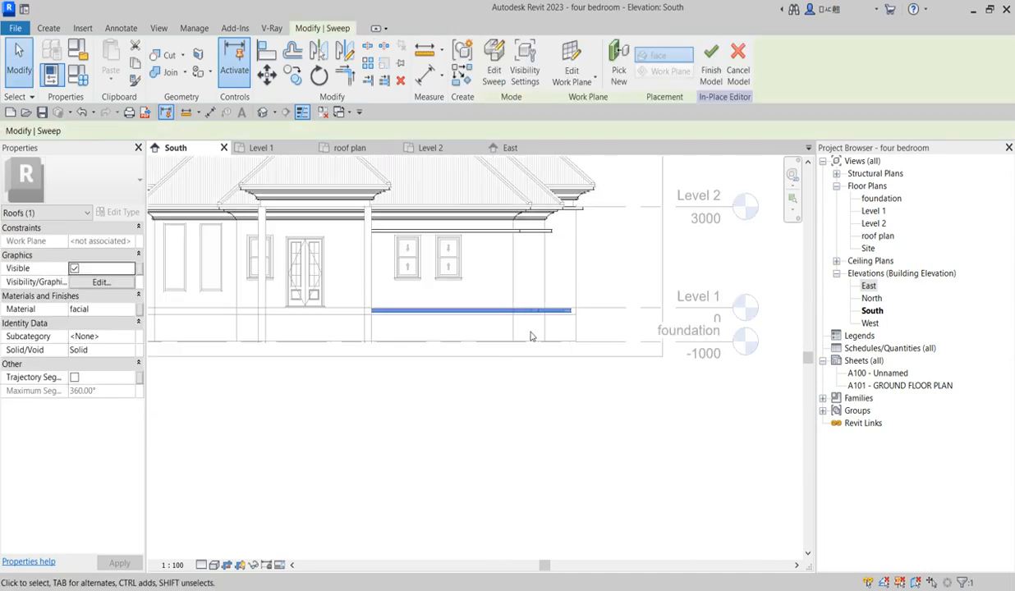
scroll(526, 263, "up", 1)
left_click(493, 78)
left_click(492, 79)
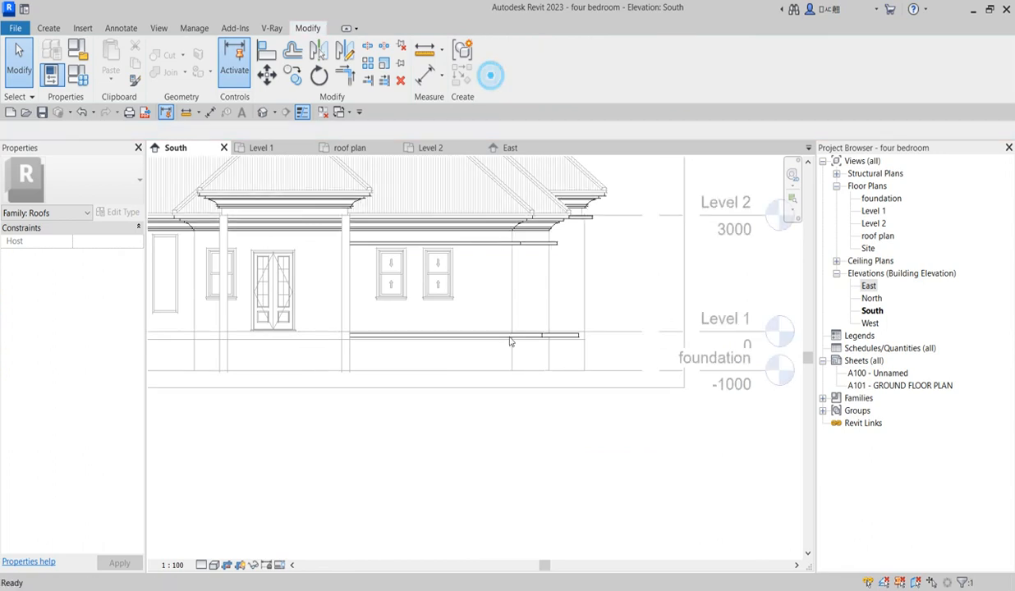
- Copy the stepped sweep down to the wall area between Level 1 and the foundation level
left_click(293, 74)
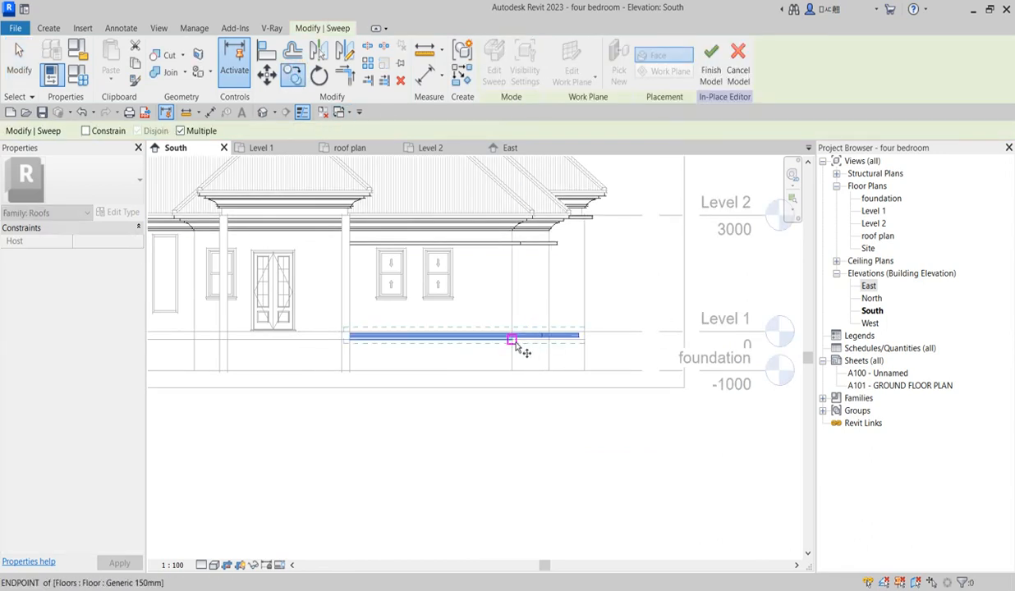
left_click(514, 336)
left_click(522, 361)
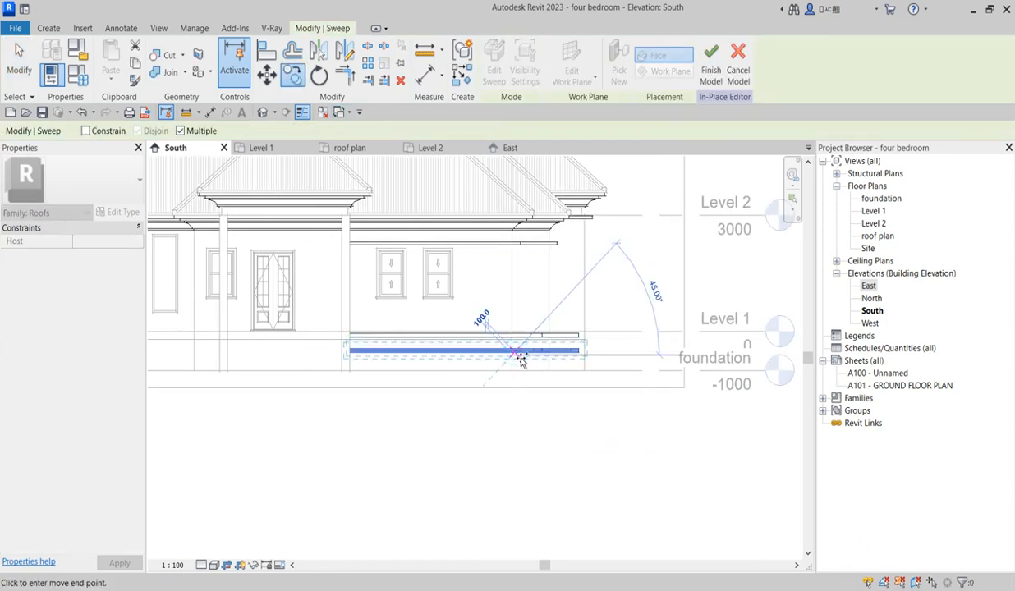
left_click(517, 355)
- Open the profile sketch of the lower copied sweep for editing
left_click(493, 70)
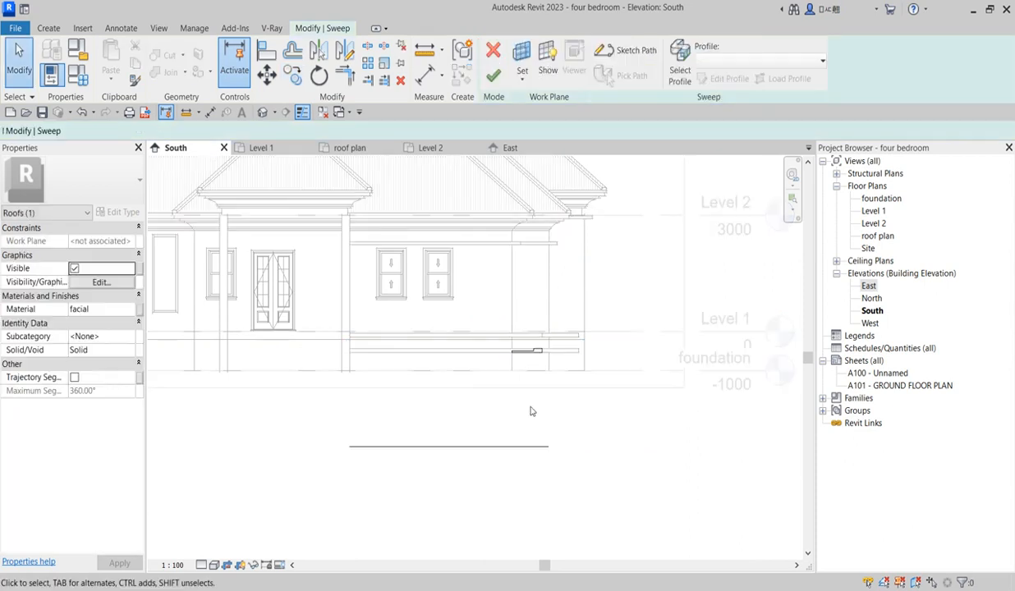
left_click(526, 351)
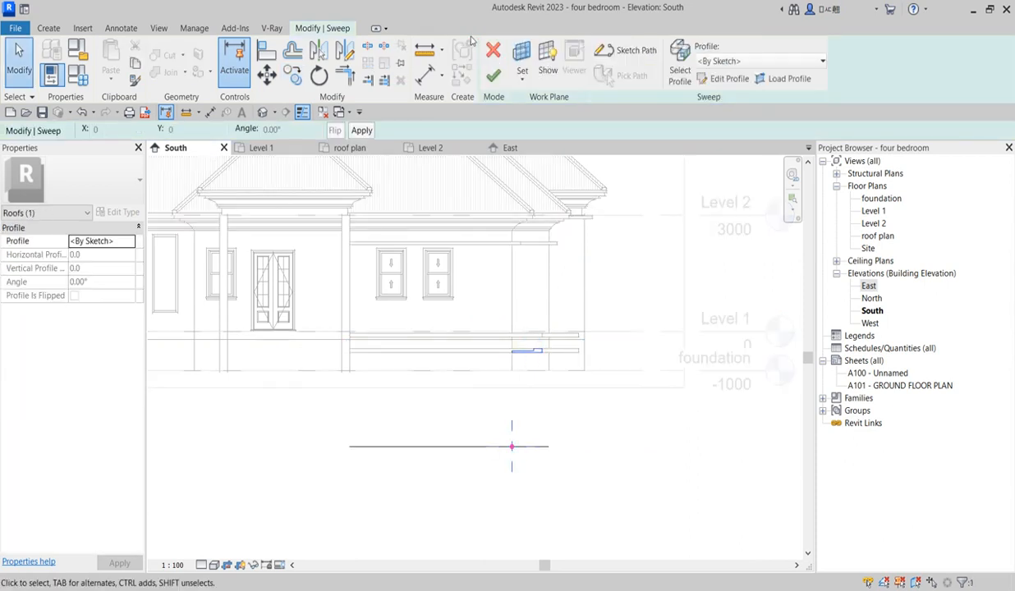
left_click(728, 78)
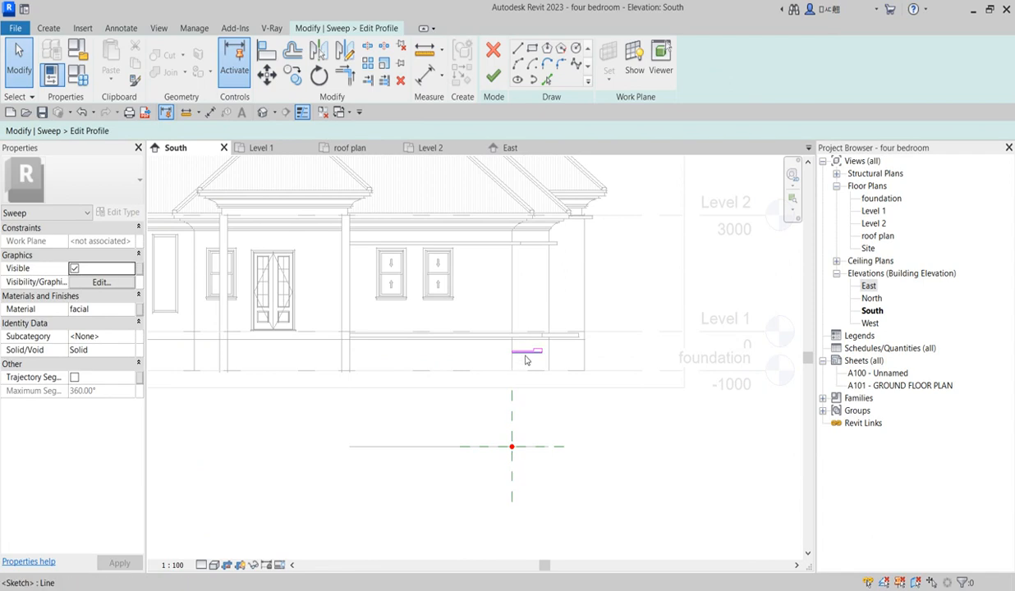
scroll(519, 361, "up", 2)
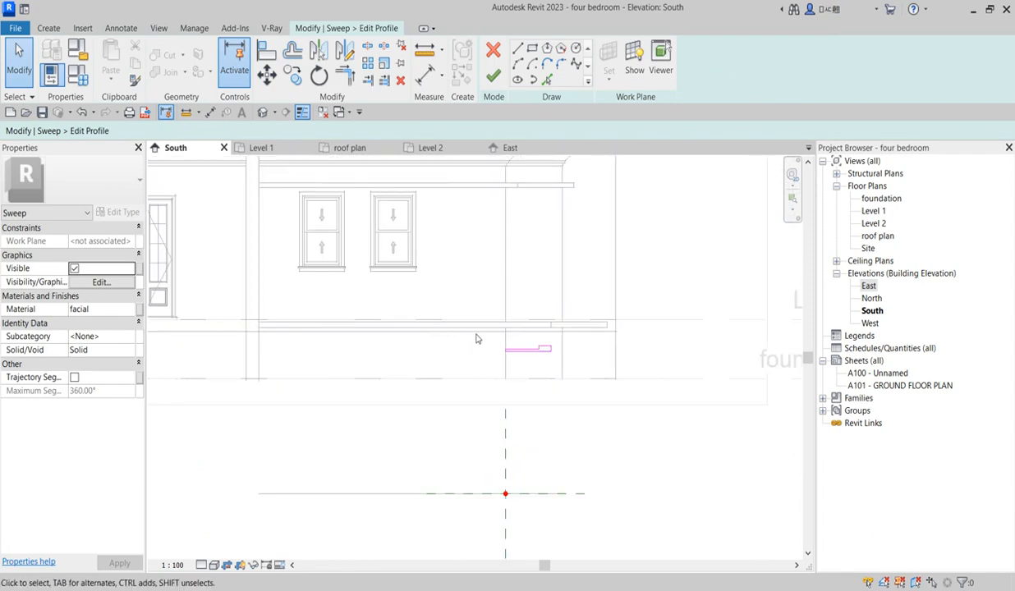
- Delete the old stepped profile lines from the lower sweep's profile sketch
mouse_move(473, 293)
left_mouse_down()
mouse_move(572, 386)
mouse_move(558, 436)
left_mouse_up()
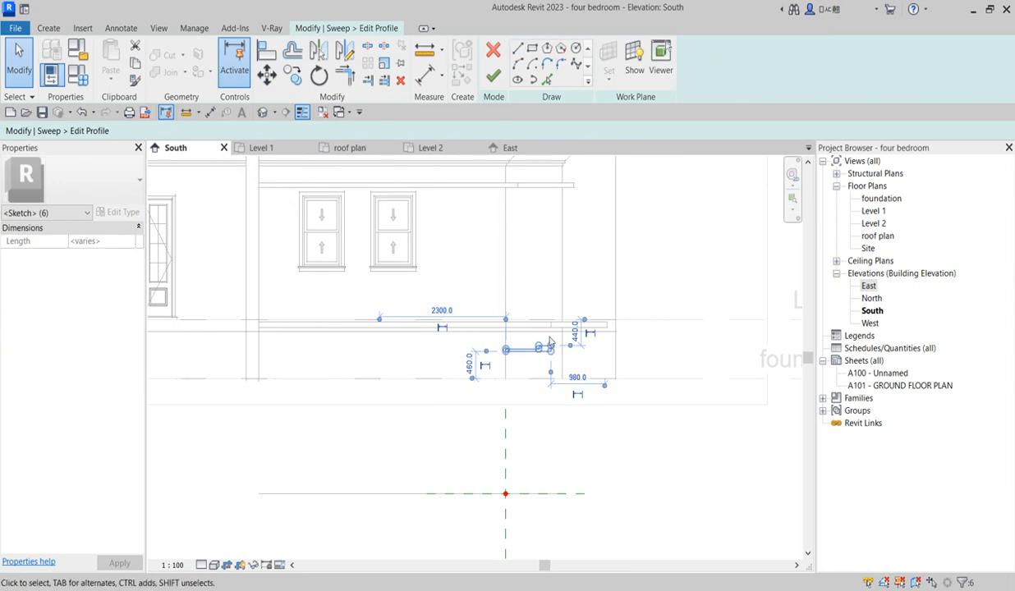
scroll(552, 386, "up", 2)
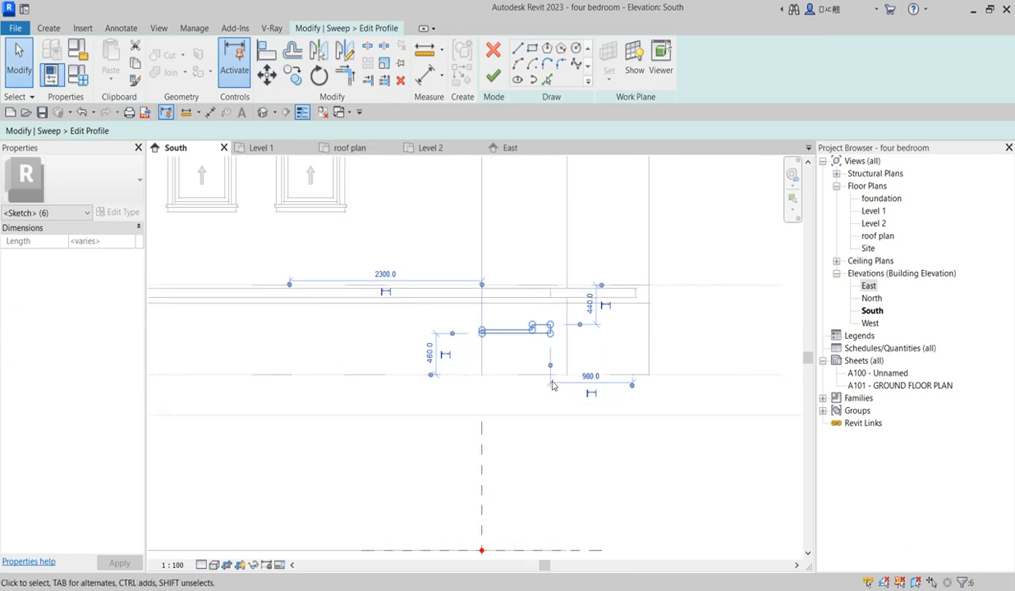
key("Delete")
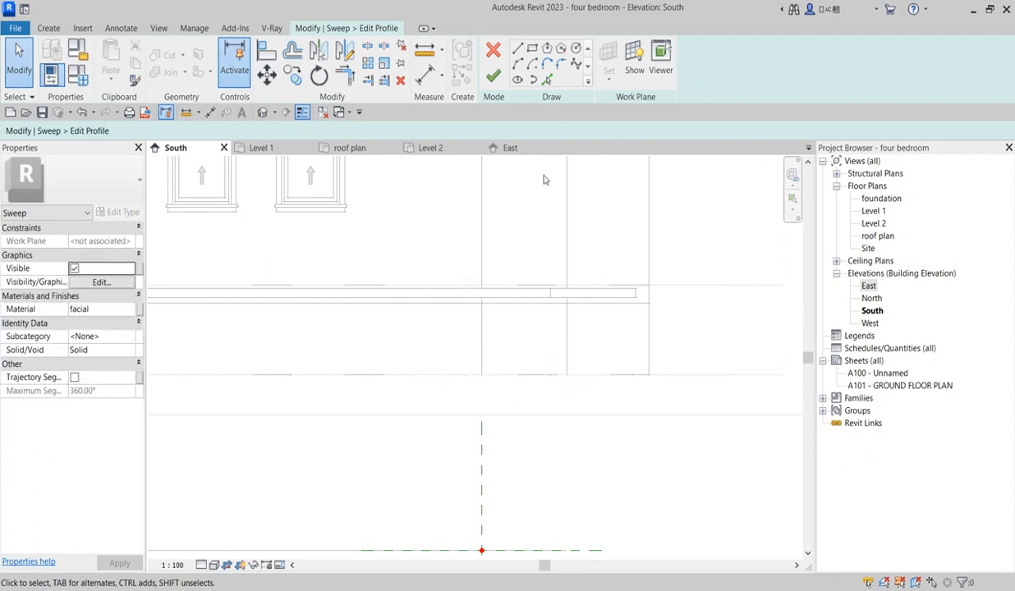
- Sketch a rectangular profile about 860 mm high from the underside of the upper band to the foundation level, and finish the sweep
left_click(533, 49)
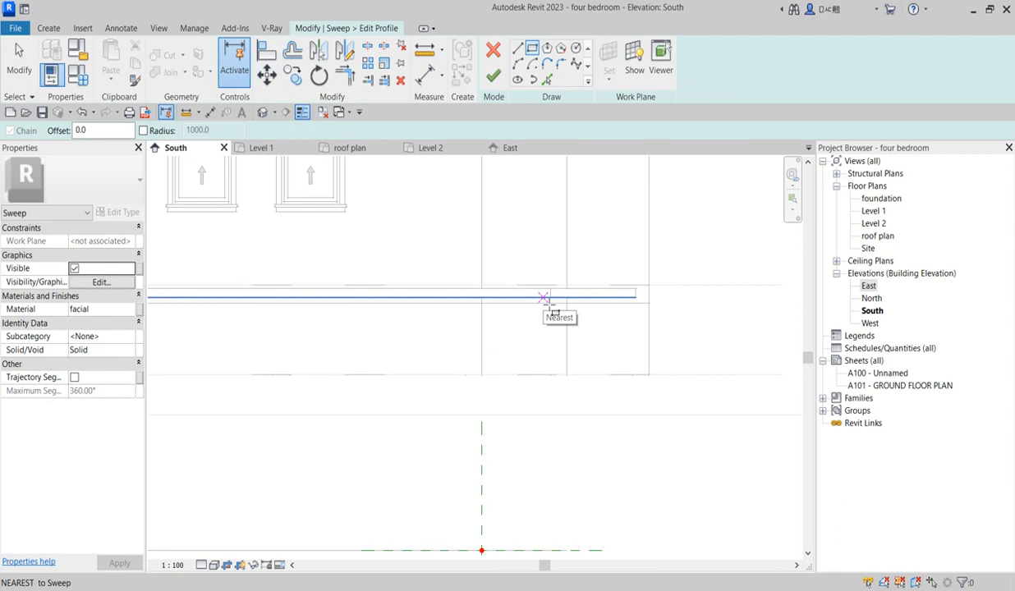
left_click(544, 298)
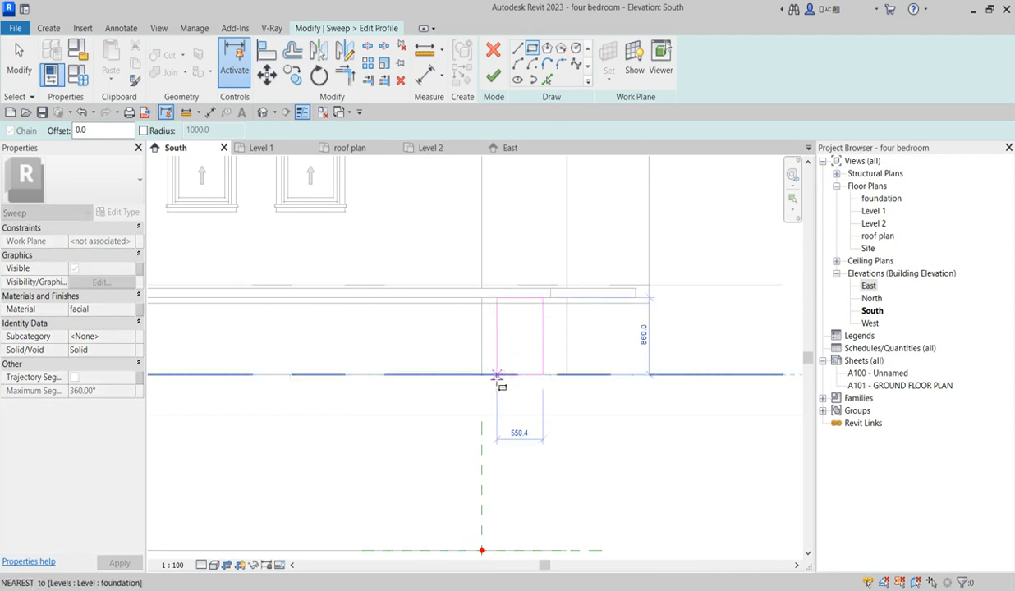
left_click(482, 373)
left_click(493, 76)
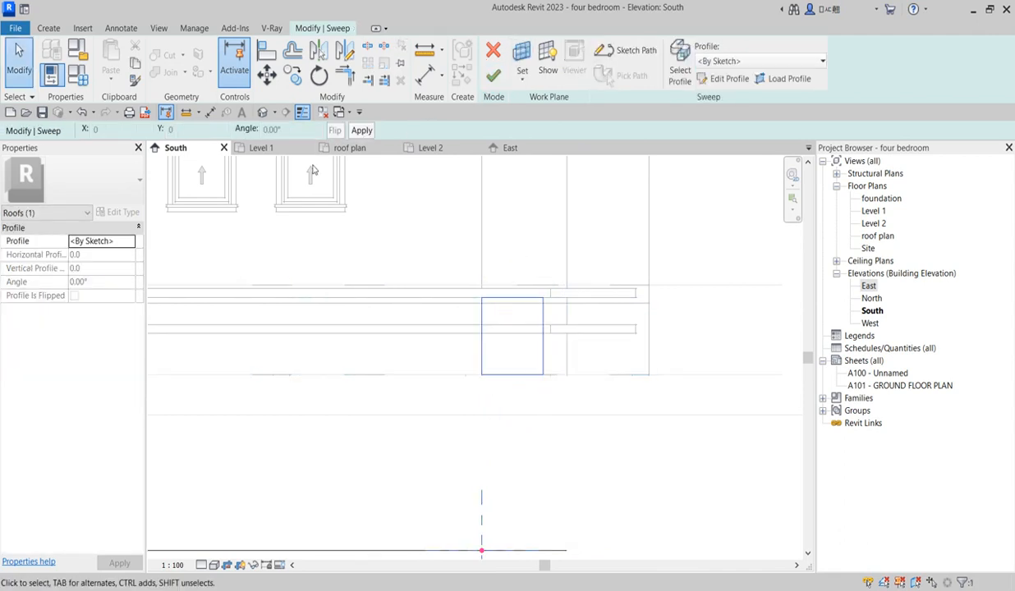
left_click(492, 77)
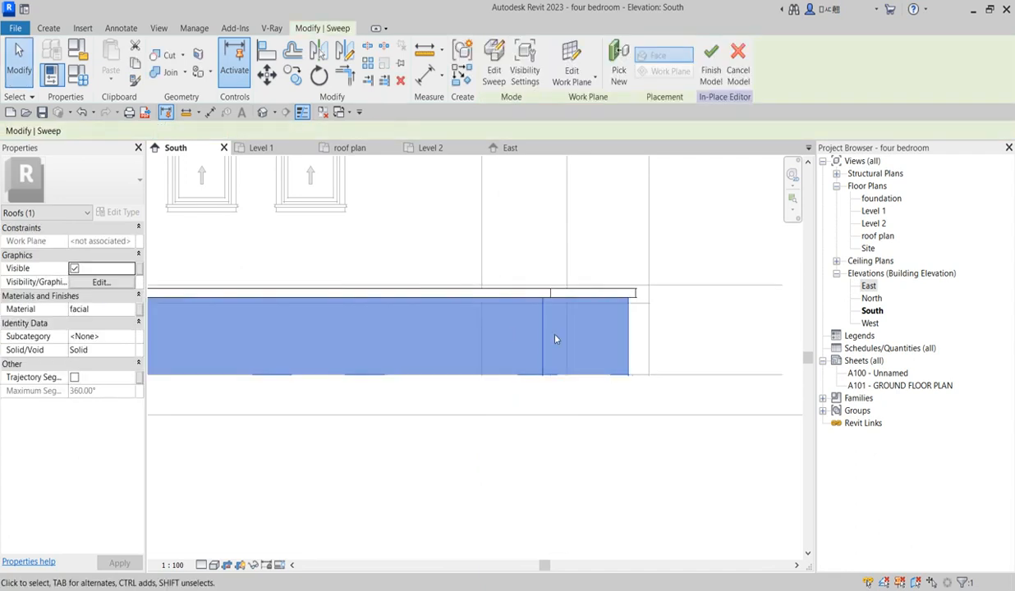
- Duplicate the facial material for the selected lower sweep
scroll(536, 322, "down", 2)
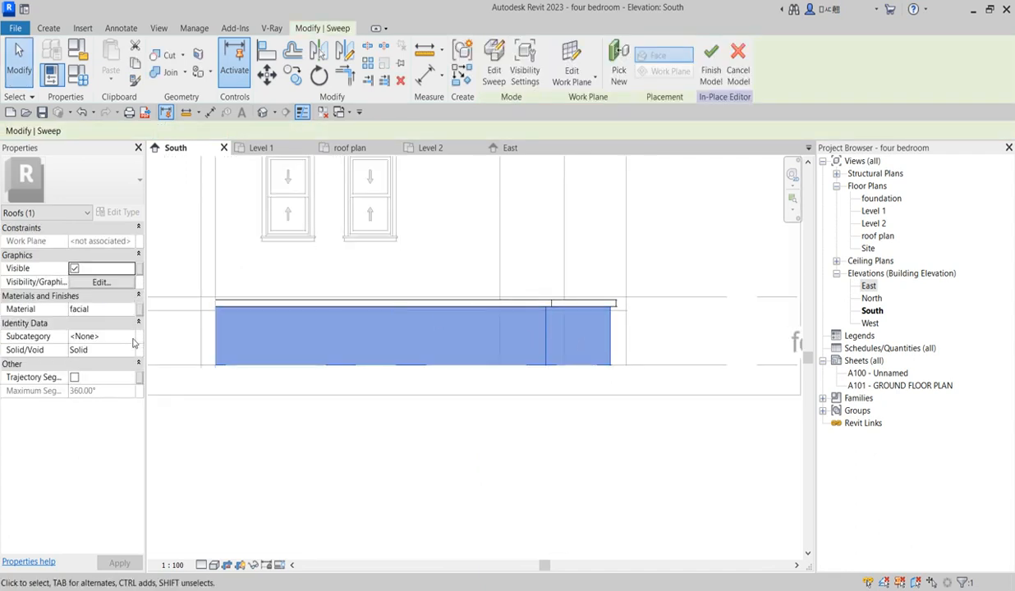
left_click(132, 310)
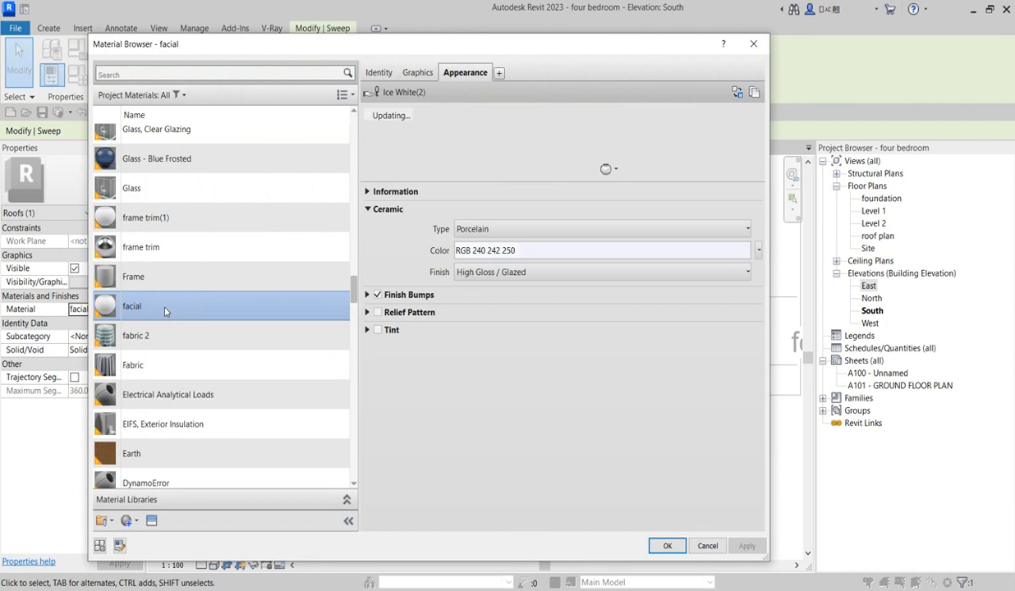
right_click(148, 308)
left_click(201, 330)
- Replace the duplicated material's appearance with Clapboards - Smooth - 6" from the Siding library, assign it to the sweep, and finish the in-place model
left_click(421, 74)
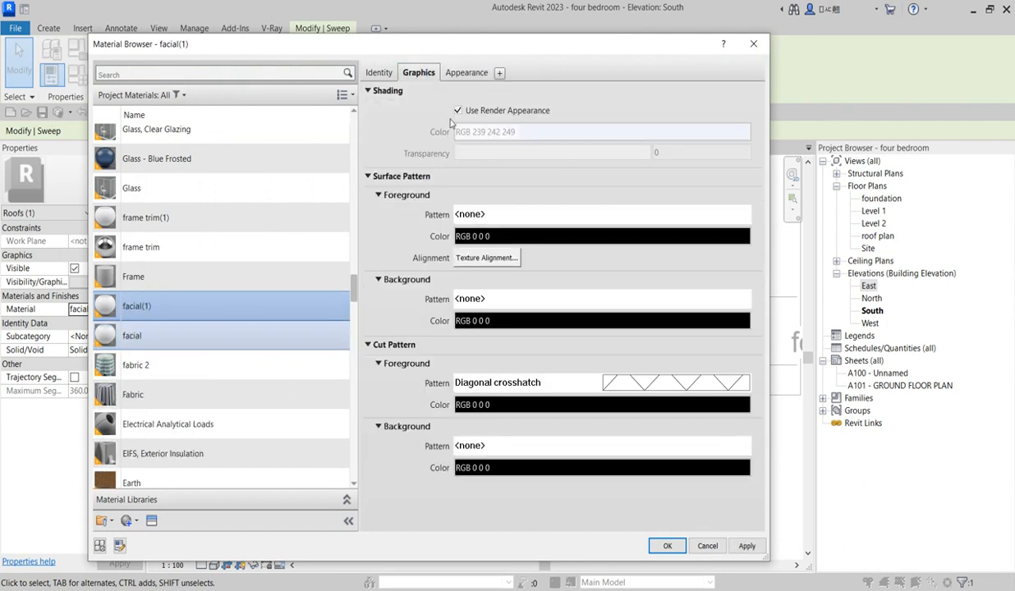
left_click(465, 73)
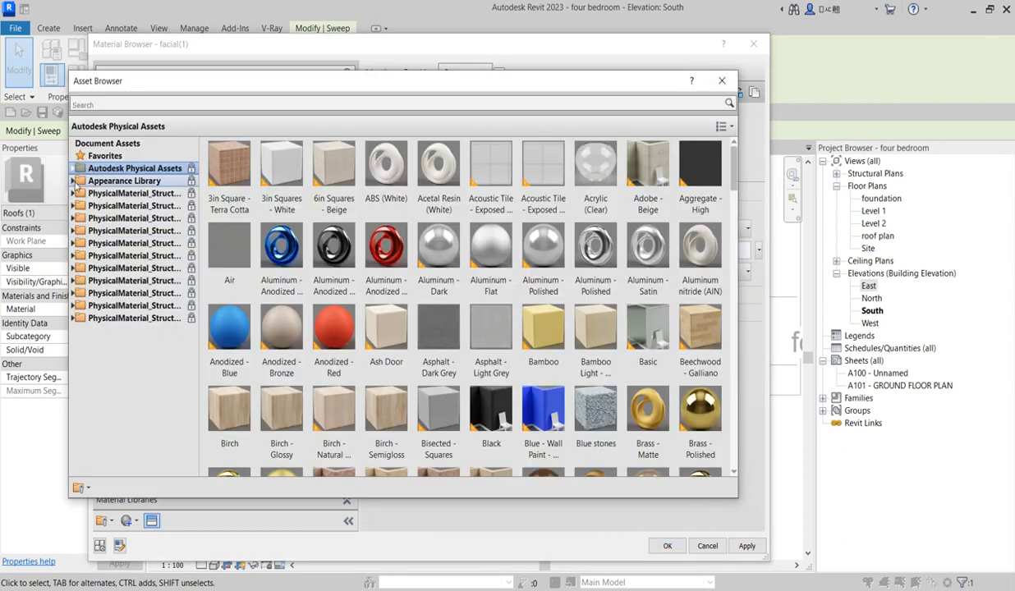
left_click(75, 181)
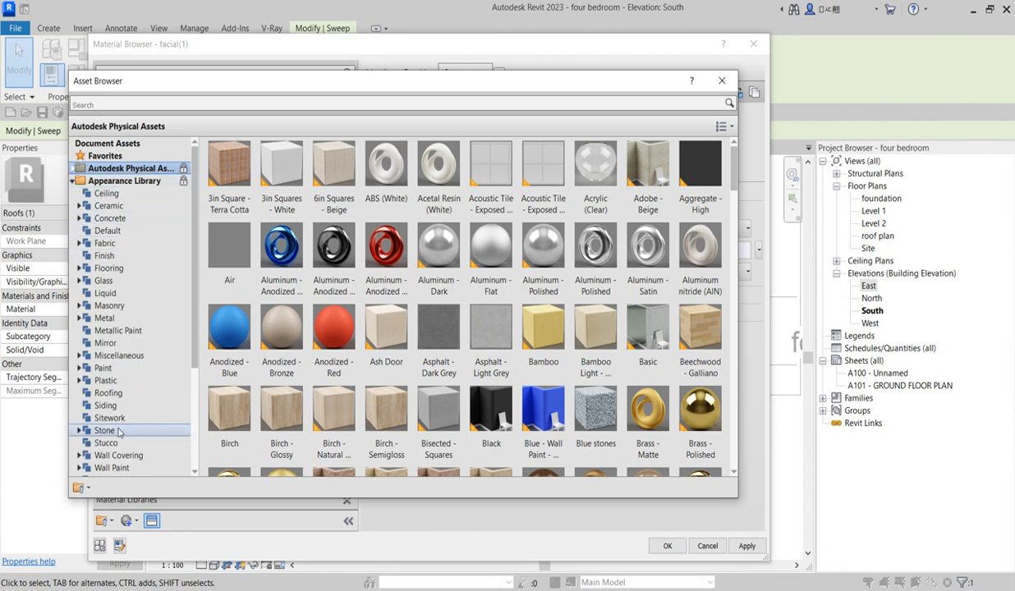
left_click(107, 406)
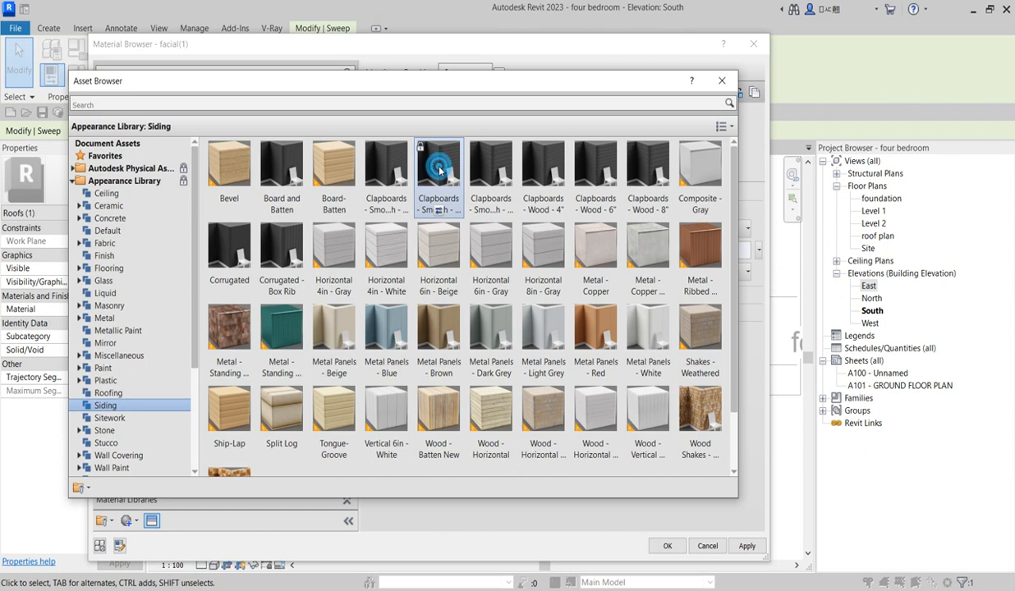
left_click(722, 80)
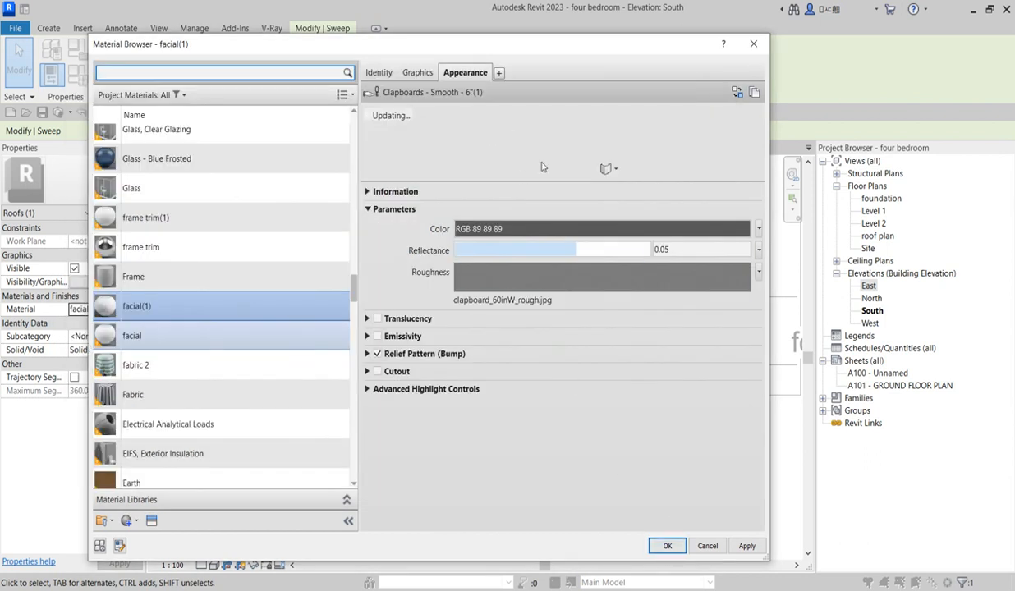
left_click(667, 546)
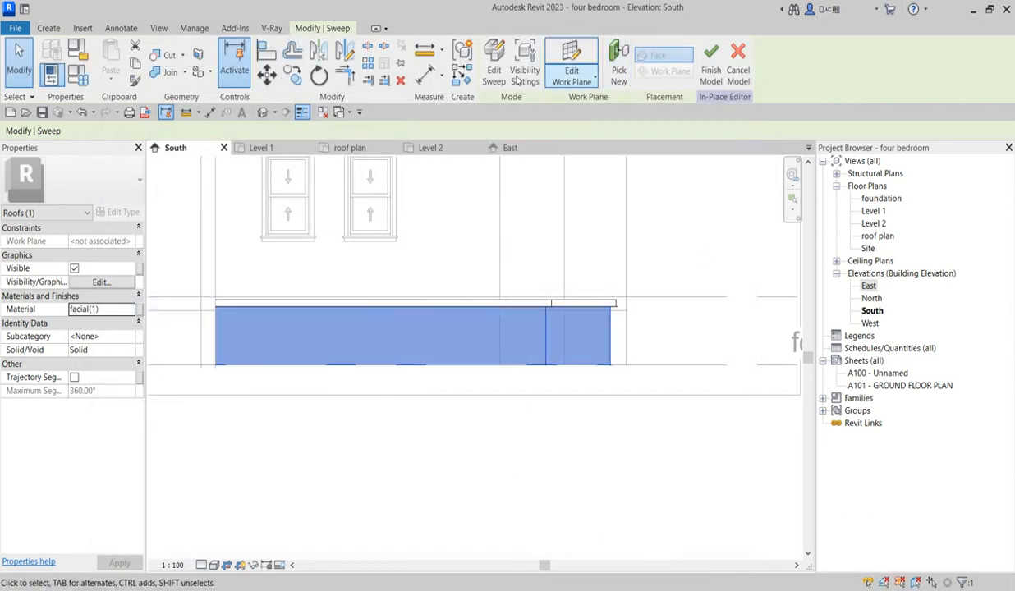
left_click(711, 66)
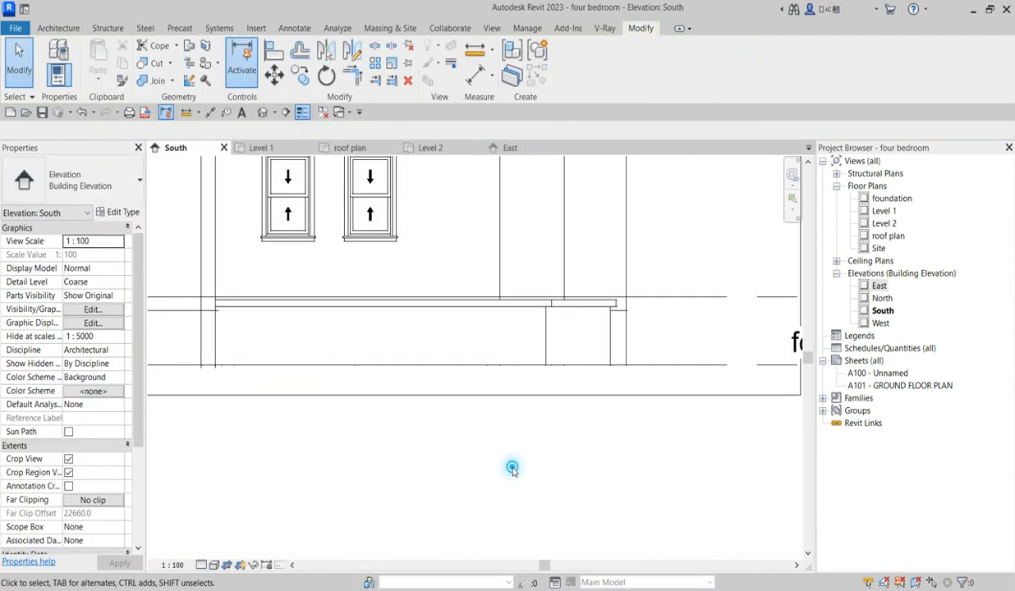
- Set the South elevation's visual style to Realistic and hide its crop region
scroll(453, 465, "down", 2)
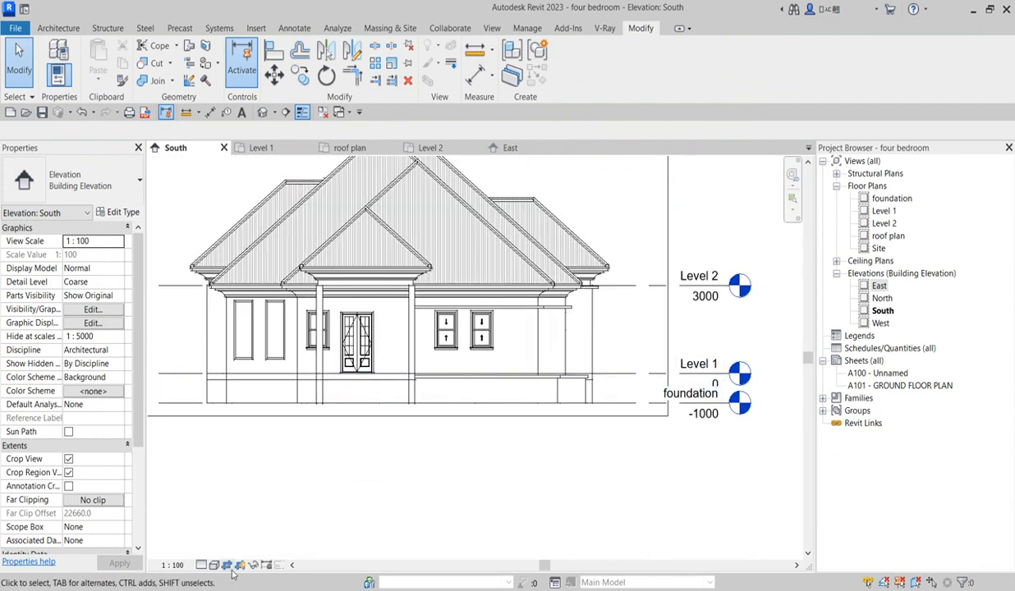
left_click(269, 565)
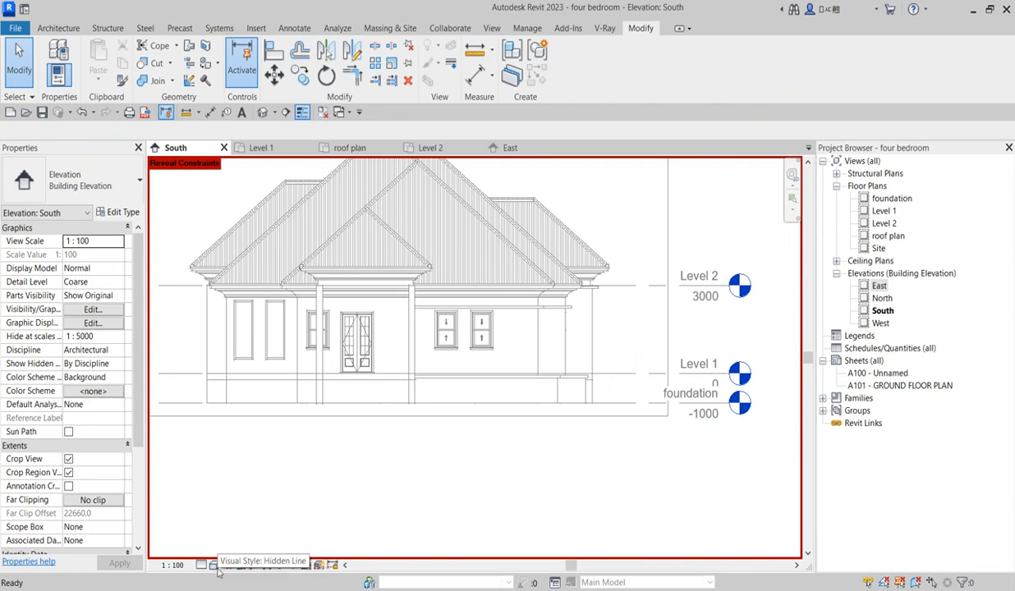
left_click(214, 565)
left_click(235, 552)
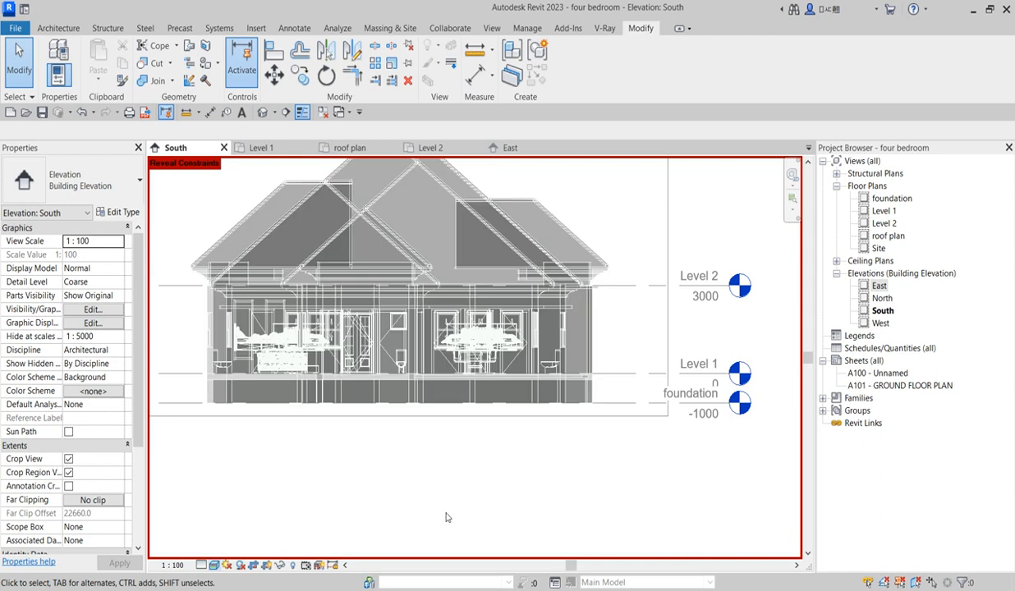
left_click(214, 566)
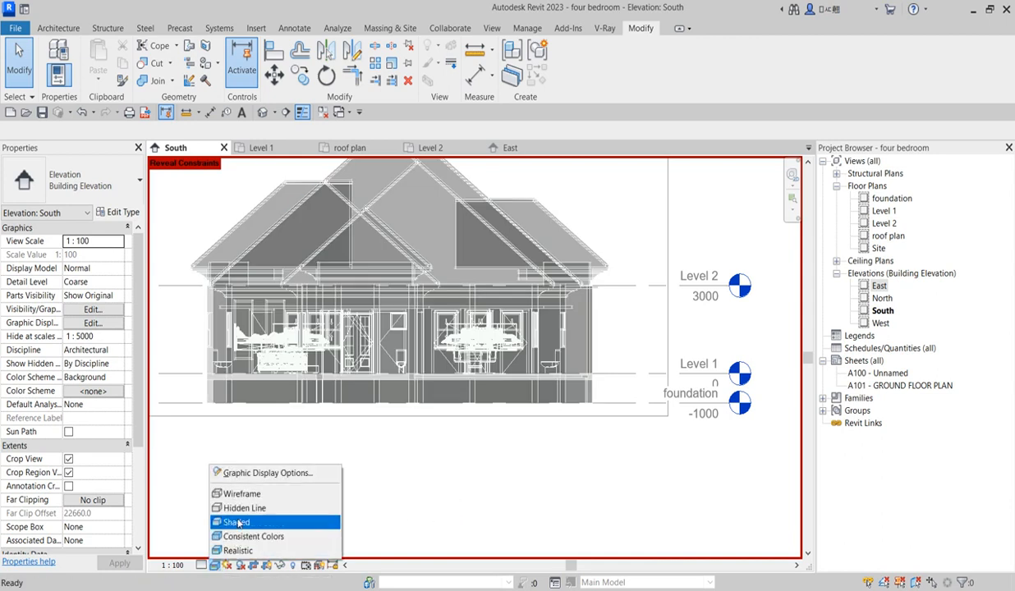
left_click(432, 525)
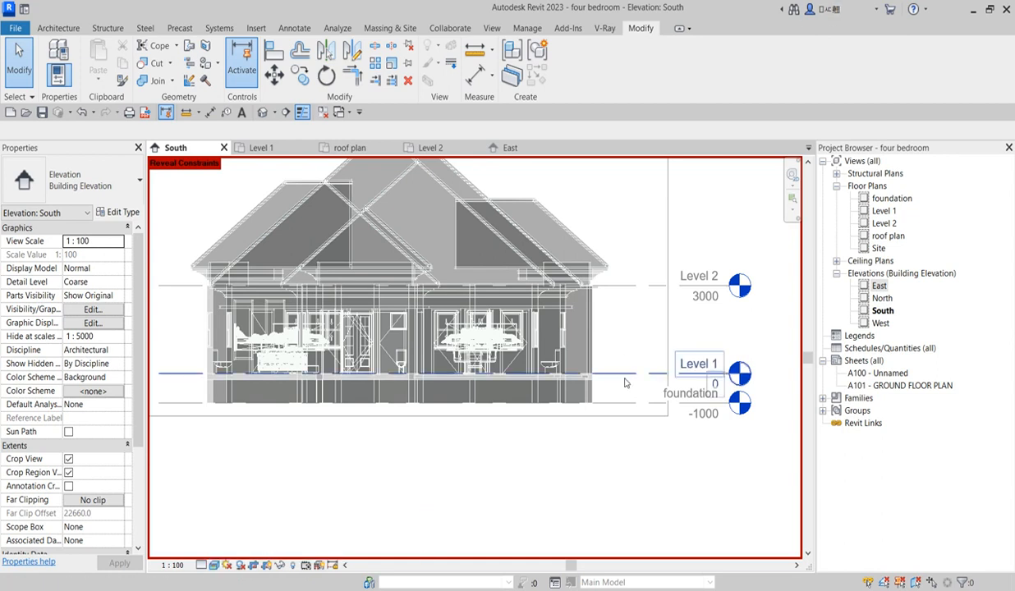
left_click(331, 566)
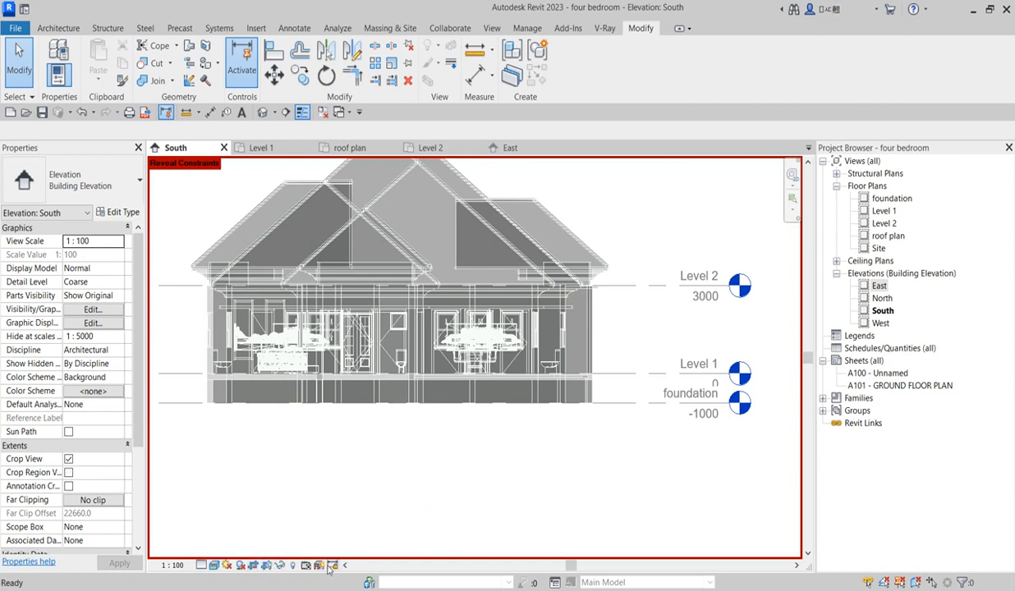
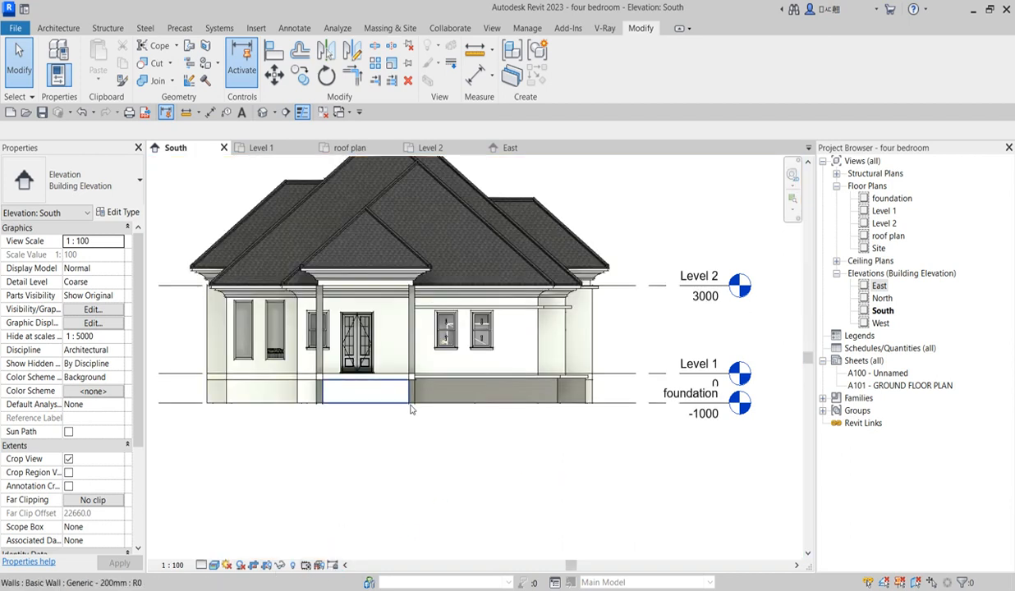
- Open the roof facia model containing the clapboard base for in-place editing
scroll(538, 374, "up", 3)
scroll(603, 445, "down", 3)
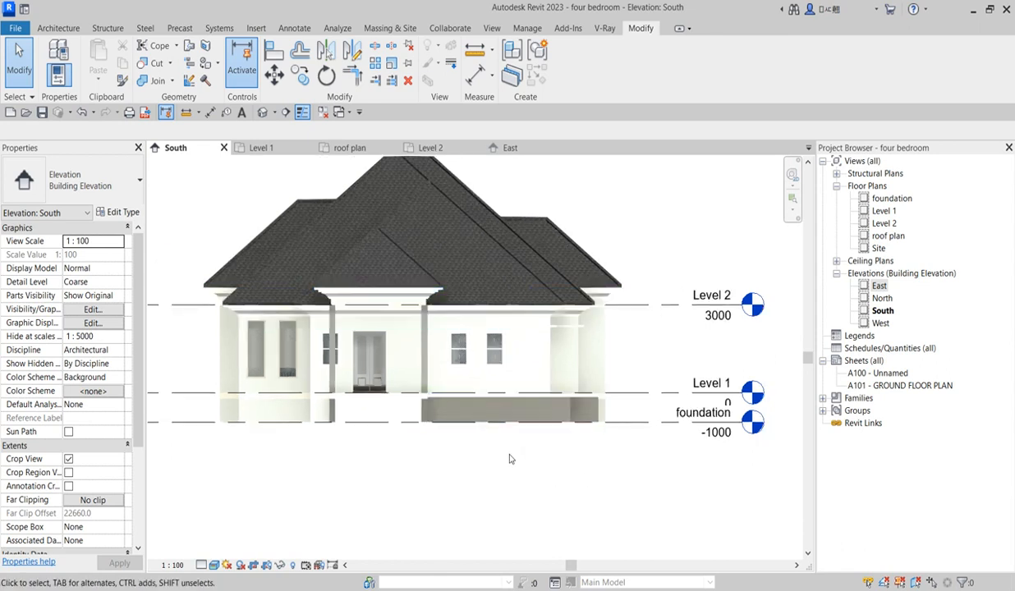
scroll(585, 411, "up", 2)
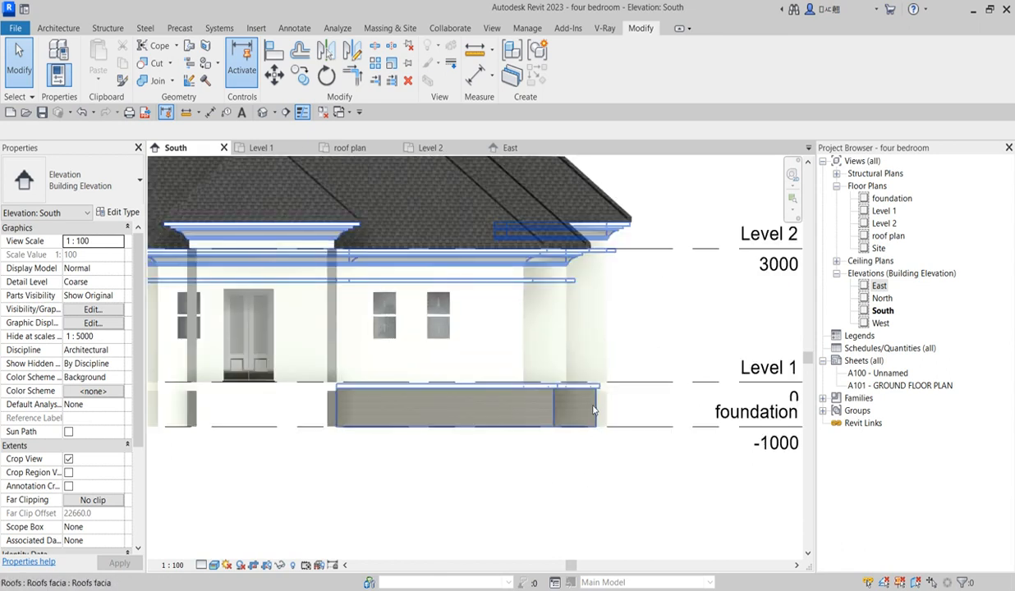
left_click(595, 409)
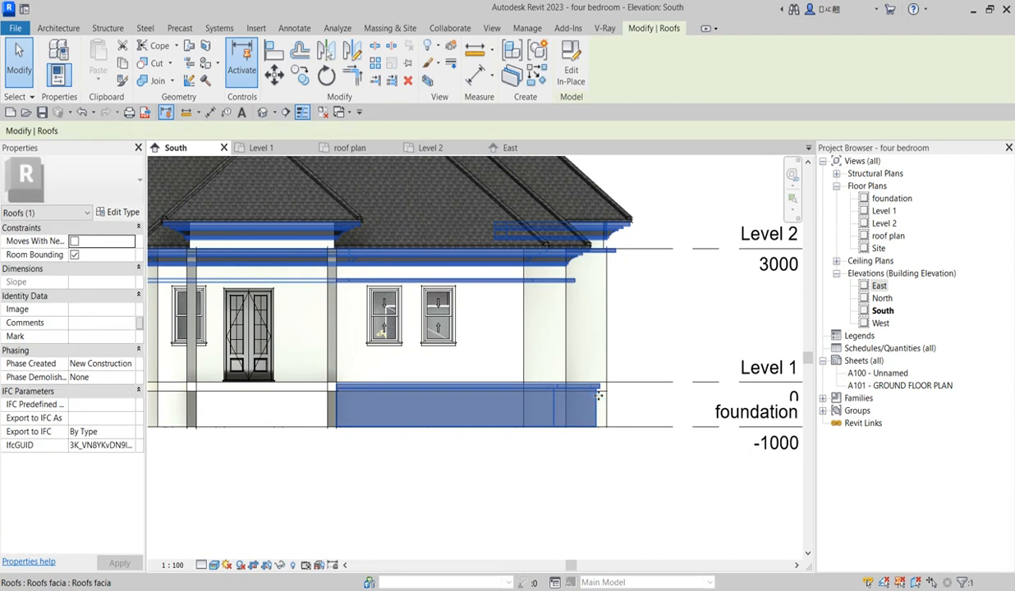
left_click(570, 72)
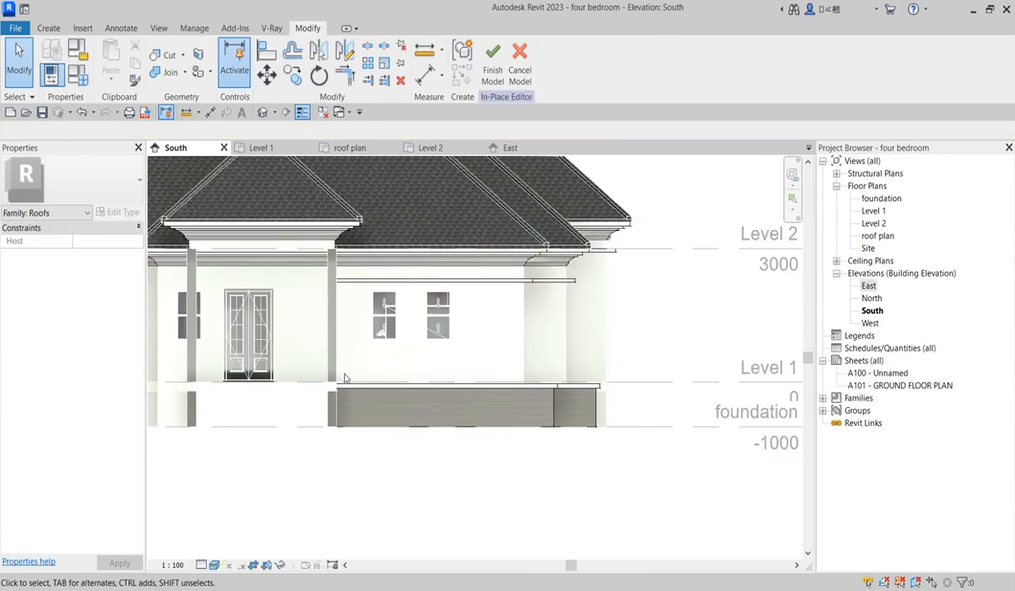
scroll(478, 396, "down", 2)
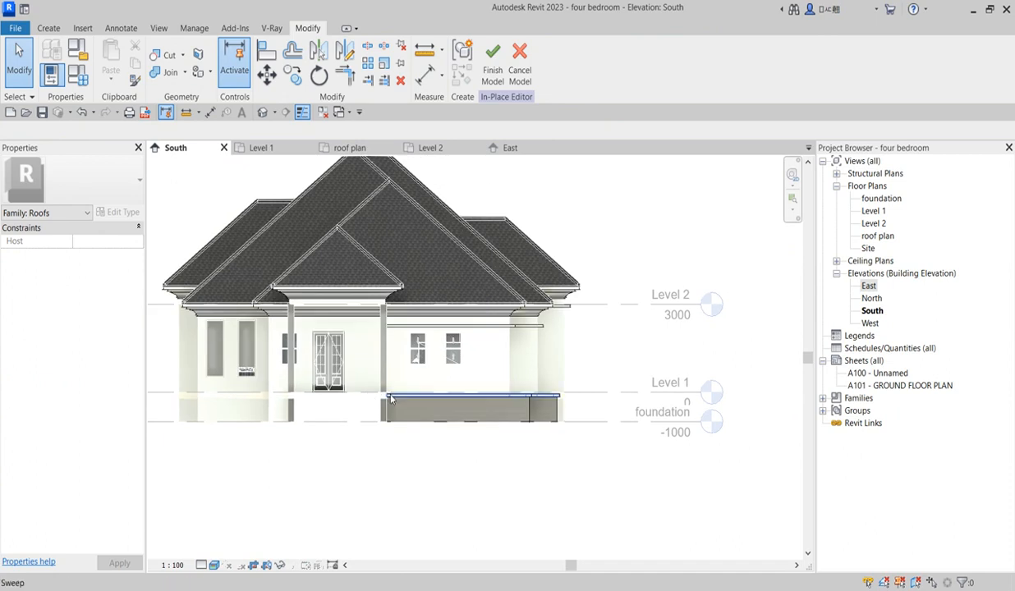
- Mirror a copy of both base sweeps about a vertical axis drawn through the apex of the porch gable
left_click_drag(372, 372, 605, 450)
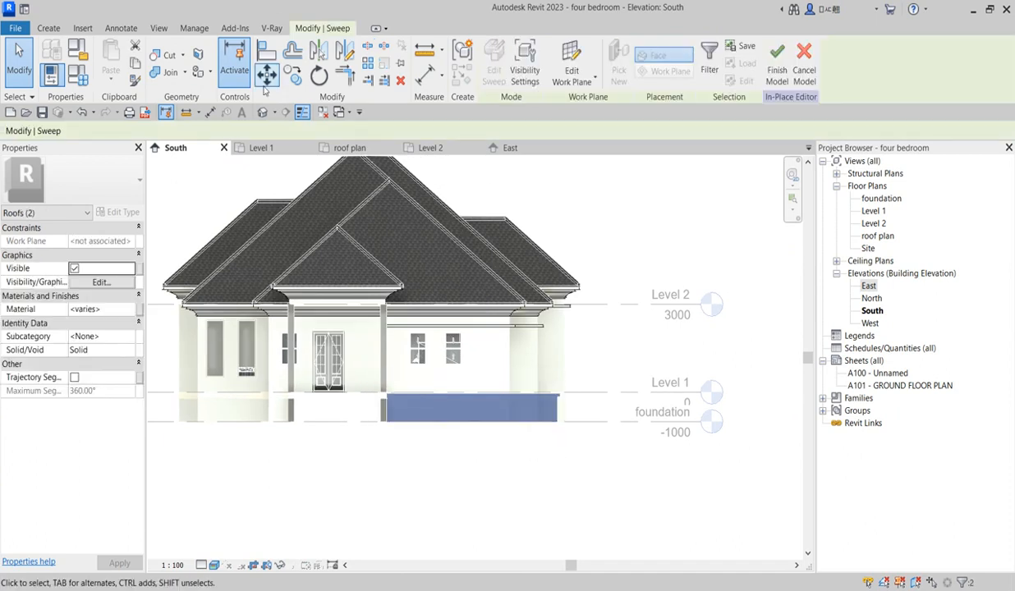
key("m")
key("v")
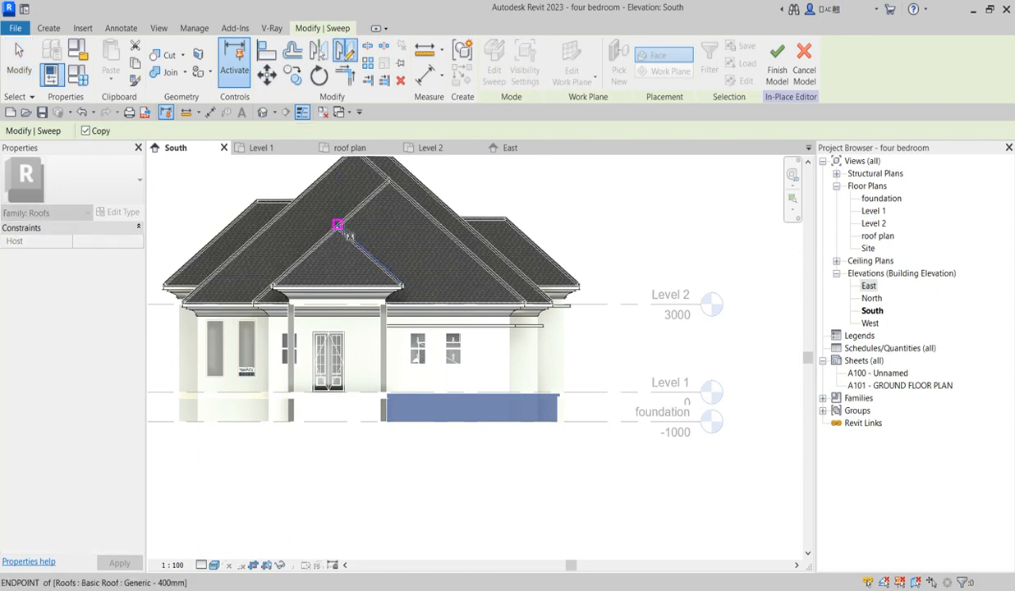
left_click(336, 222)
left_click(340, 208)
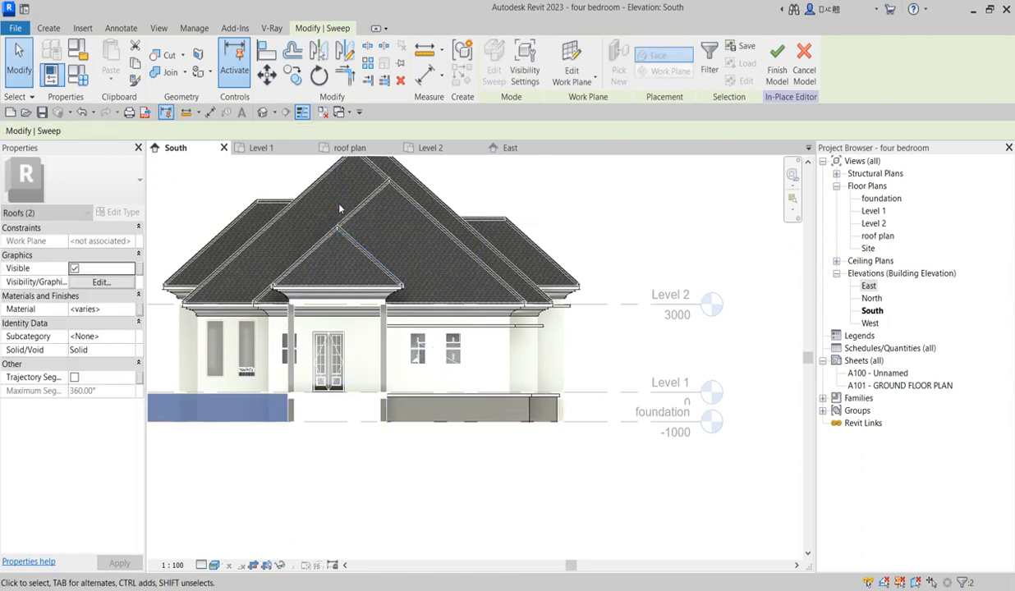
- Open the mirrored lower base sweep's path for sketch editing in the foundation floor plan
scroll(340, 431, "down", 3)
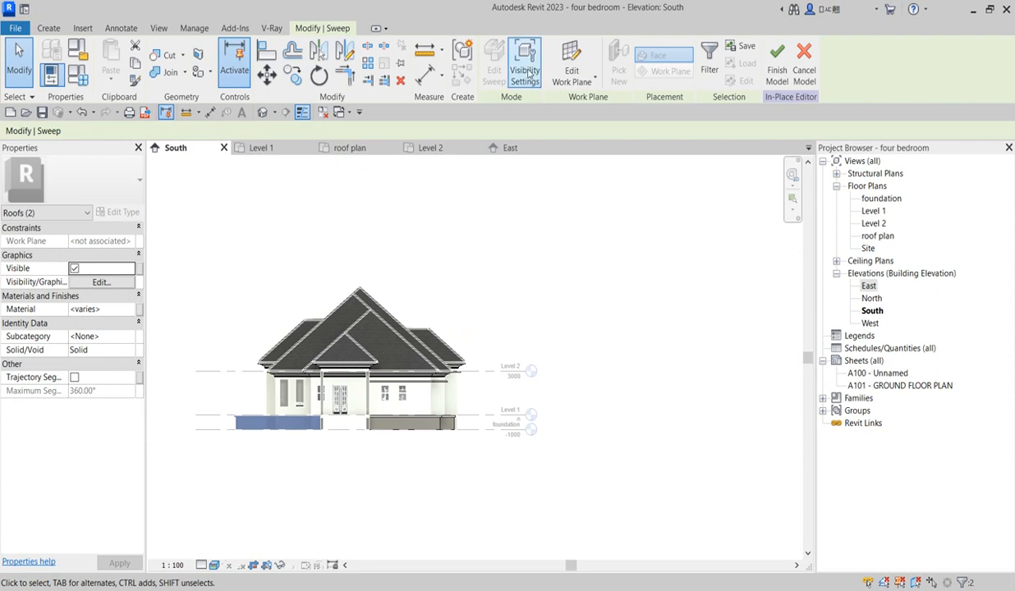
left_click(279, 465)
left_click(276, 425)
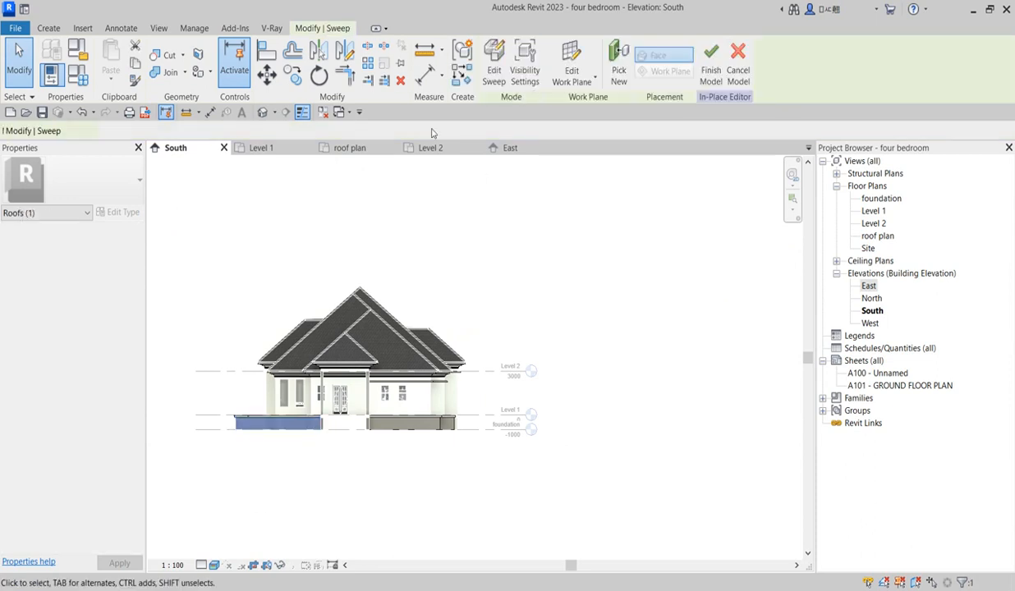
left_click(494, 72)
left_click(628, 50)
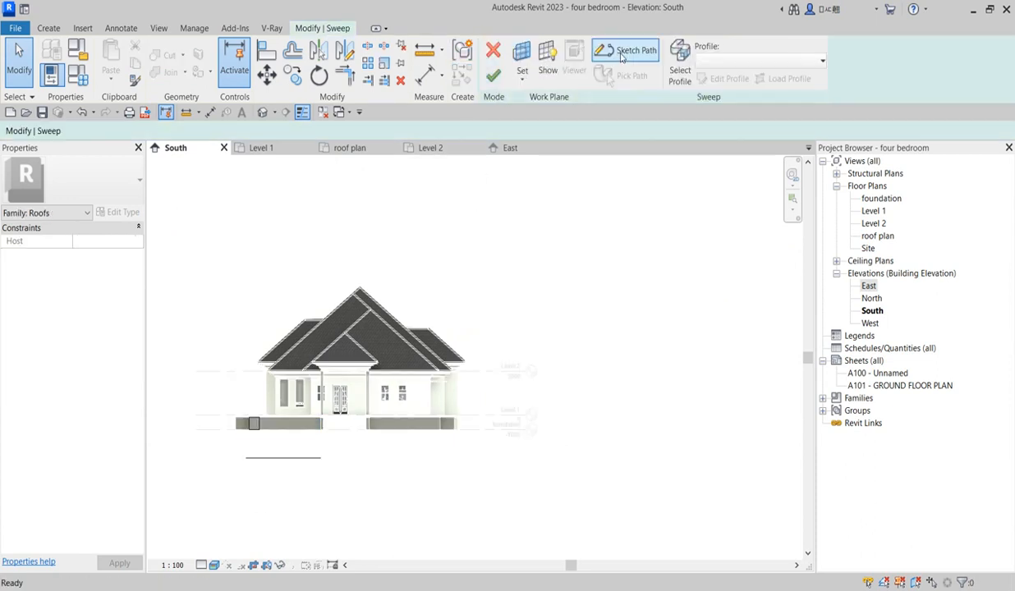
left_click(511, 376)
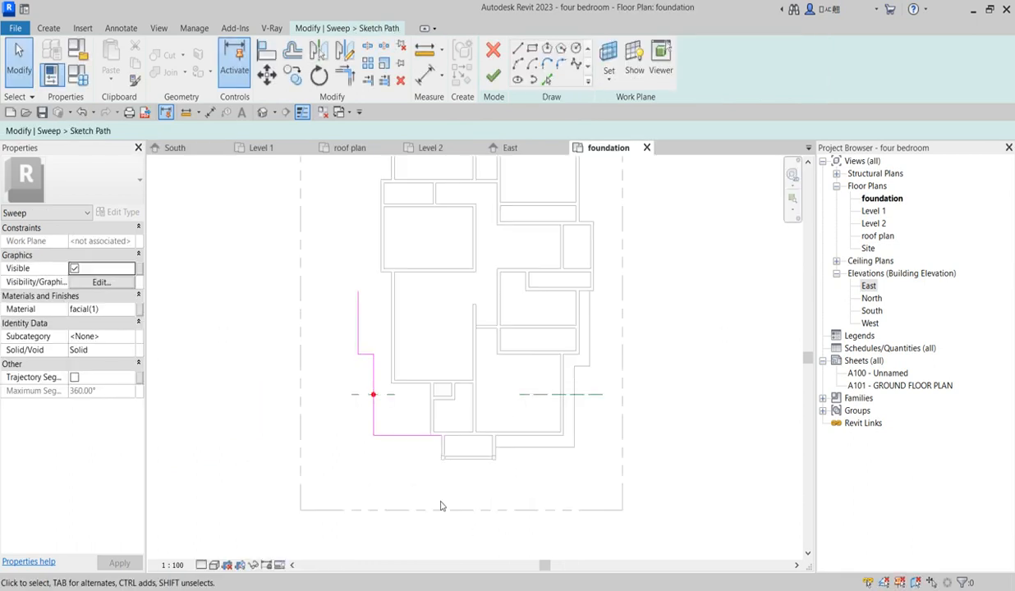
- Align three of the path's segments with the outer faces of the front and west foundation walls beside the porch
left_click(264, 53)
scroll(390, 345, "up", 3)
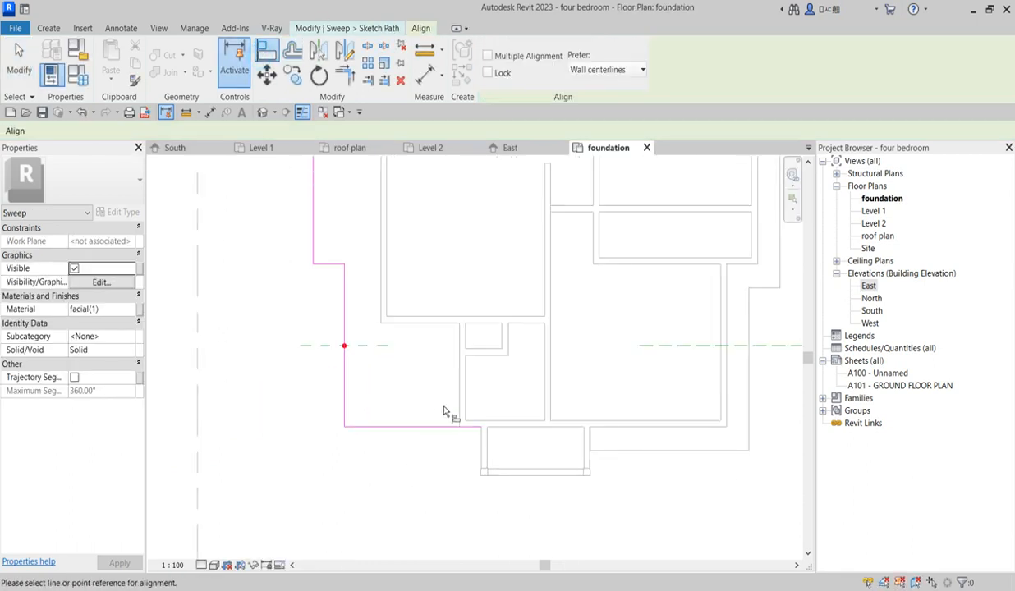
left_click(454, 387)
left_click(344, 395)
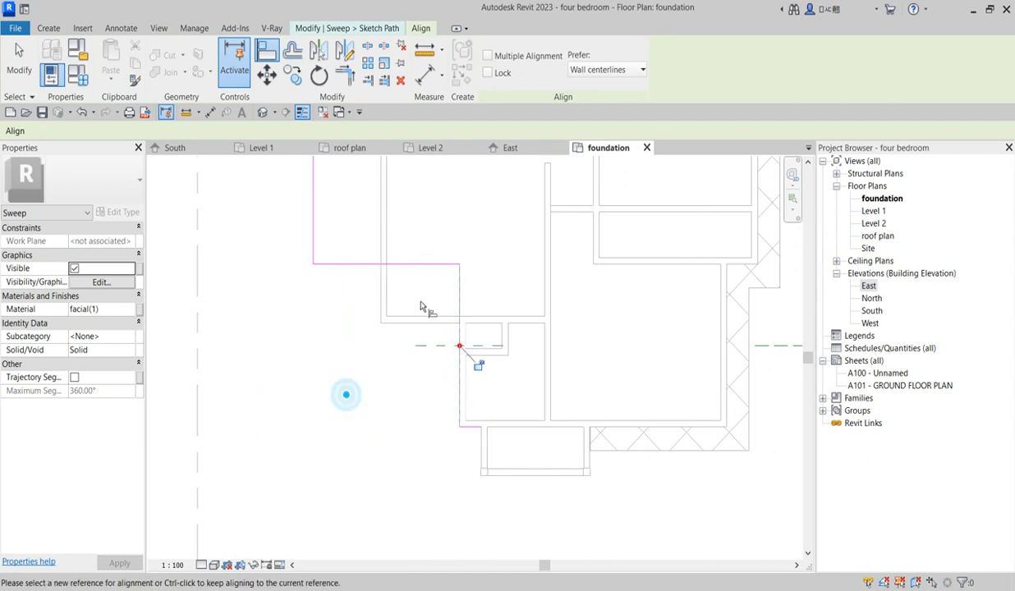
left_click(412, 321)
left_click(420, 264)
left_click(382, 289)
left_click(316, 283)
scroll(390, 464, "down", 3)
scroll(401, 296, "up", 4)
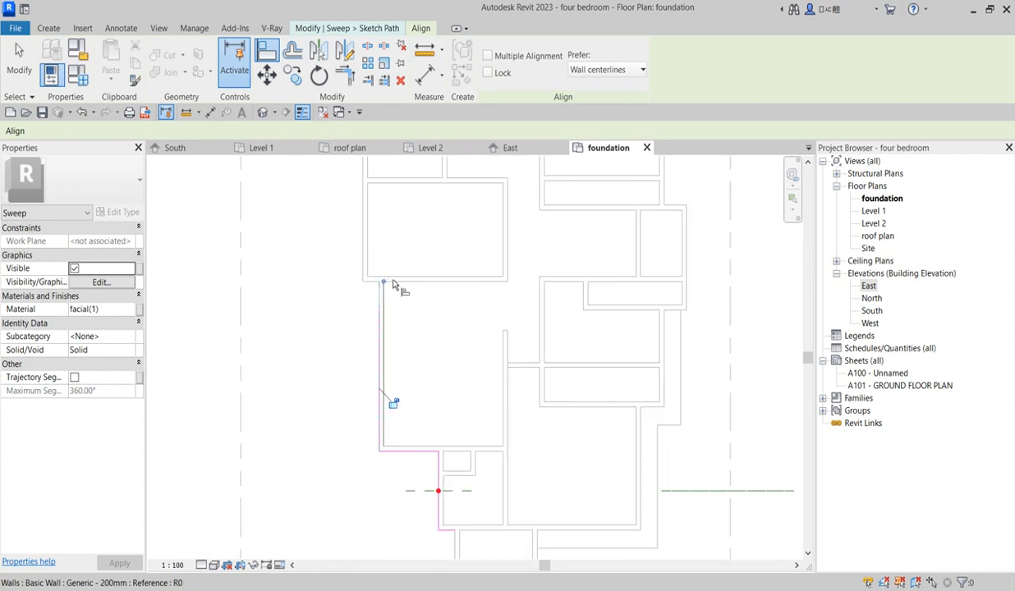
left_click(446, 345)
scroll(417, 306, "up", 2)
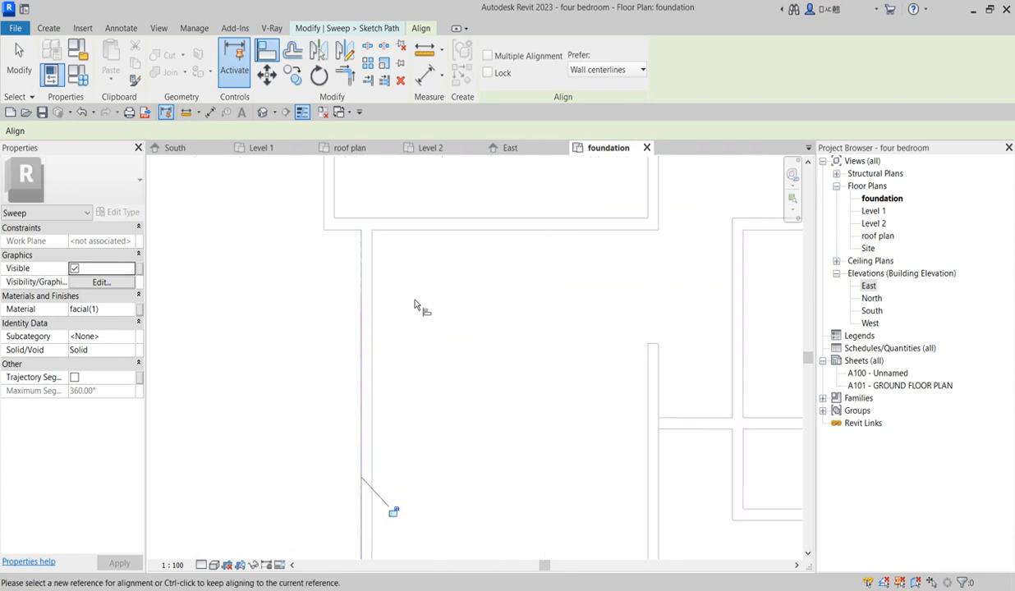
key("Escape")
key("Escape")
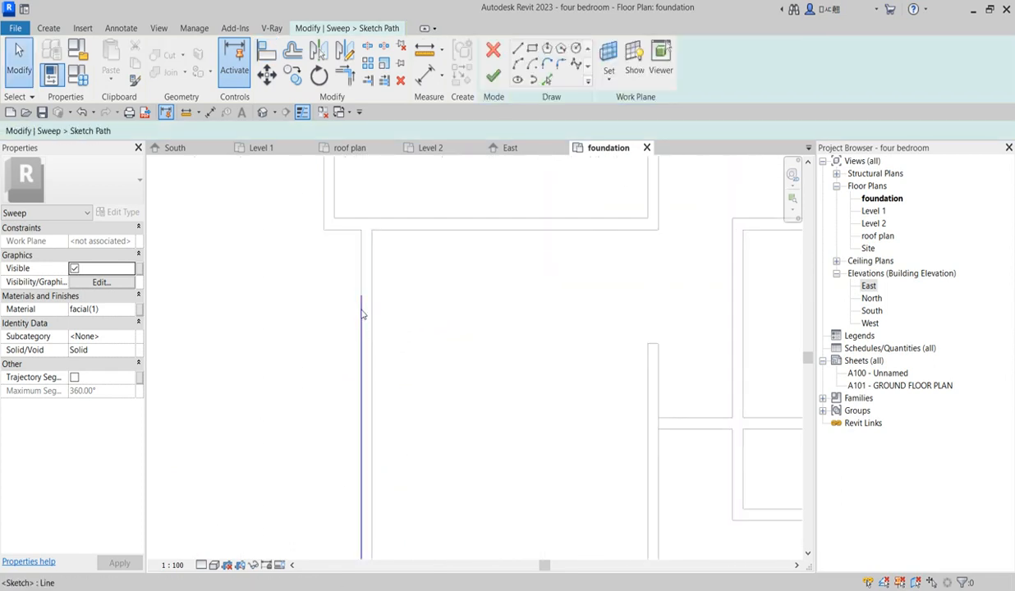
- Extend the path's free upper end to the projecting room's wall, making that segment 6900 long
left_click(361, 297)
left_click_drag(360, 297, 374, 227)
scroll(429, 366, "down", 4)
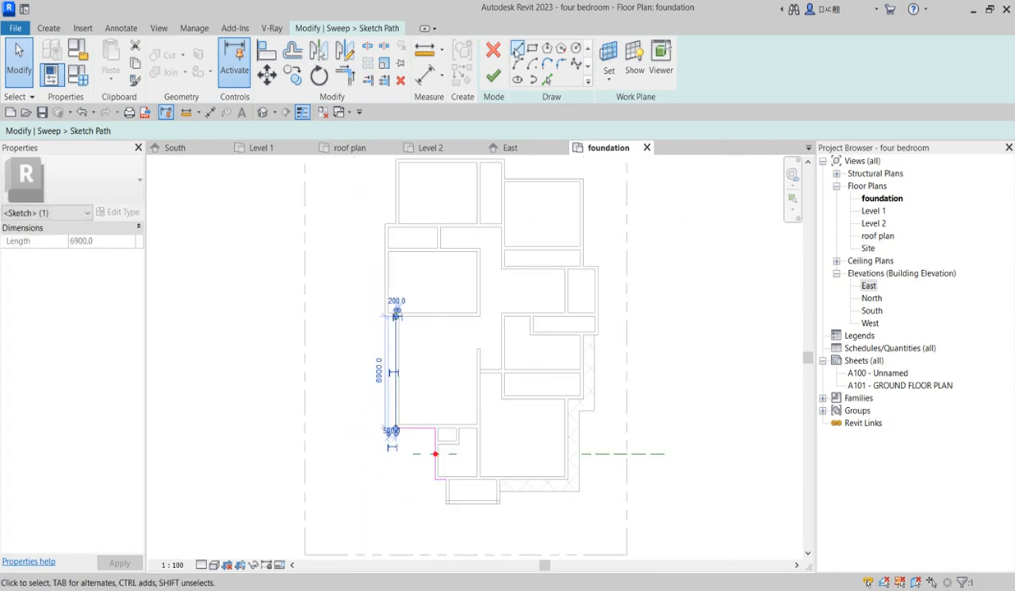
- Draw chained path lines from the extended end, stepping 700 outward and following the projecting west wall up to its far corner
left_click(515, 49)
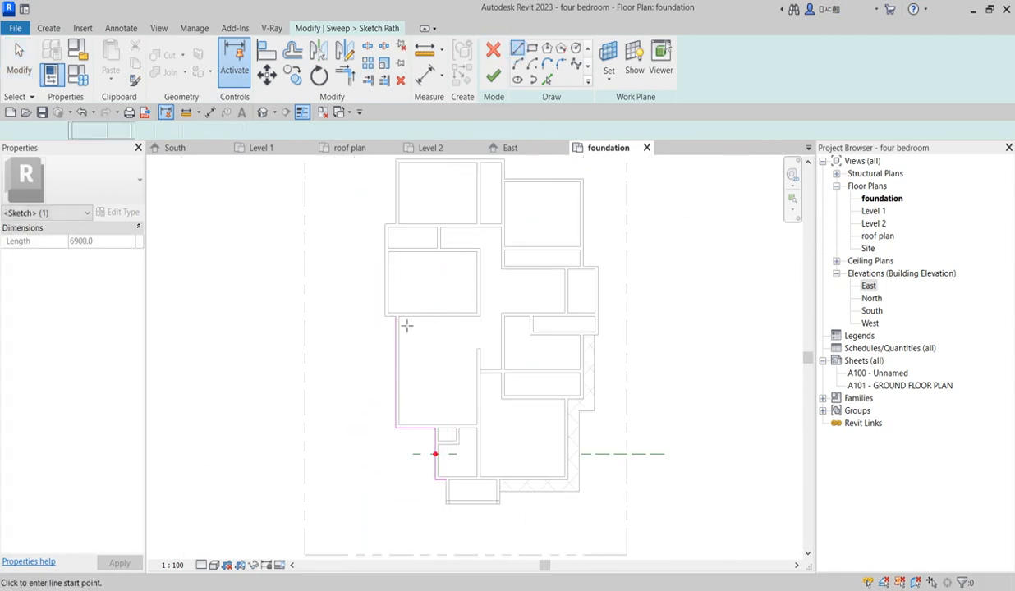
scroll(412, 315, "up", 2)
left_click(396, 318)
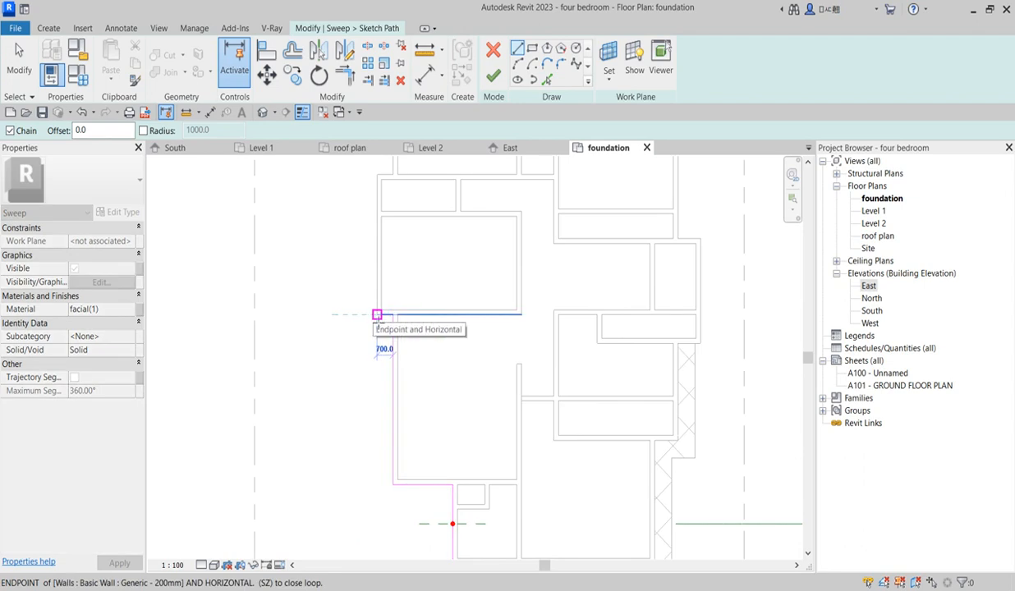
left_click(378, 315)
left_click(378, 171)
scroll(389, 190, "up", 2)
scroll(392, 186, "up", 2)
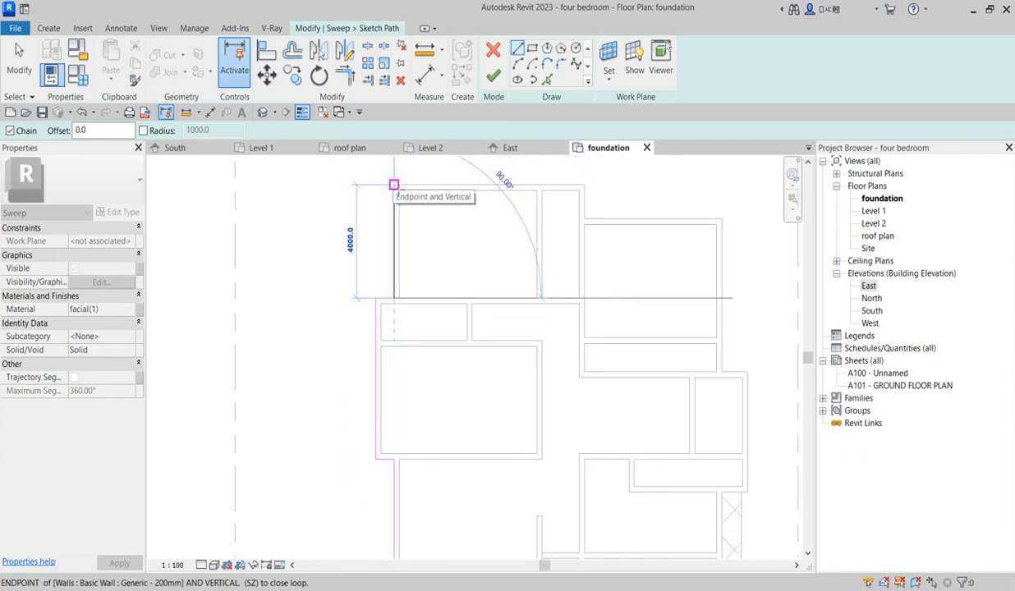
- Continue the path 4000 to the rear corner, along the rear wall, 1200 back at the step, and 5400 down the east wall
left_click(394, 184)
left_click(581, 185)
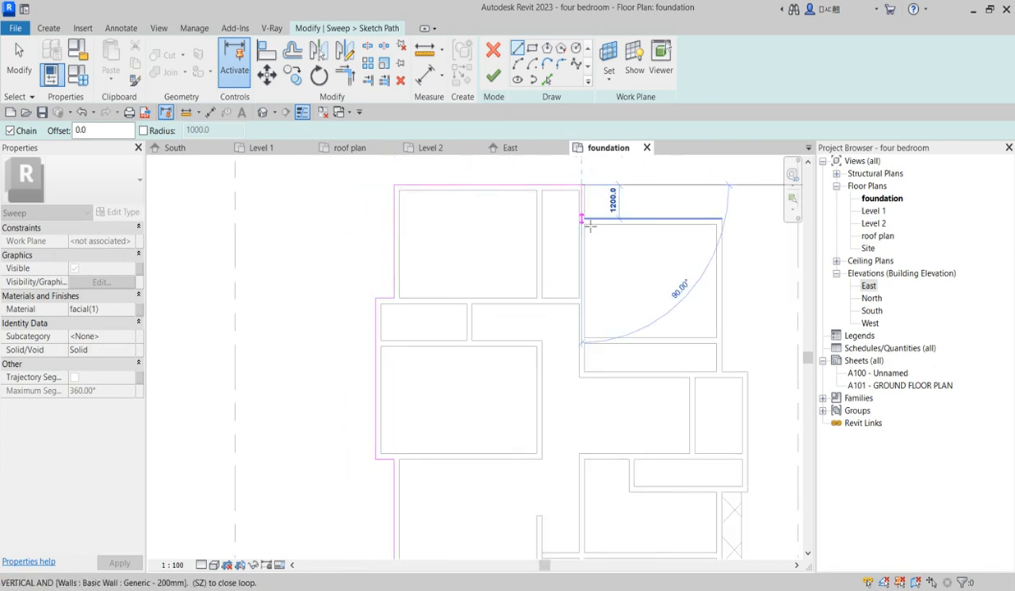
left_click(584, 219)
left_click(722, 220)
left_click(722, 371)
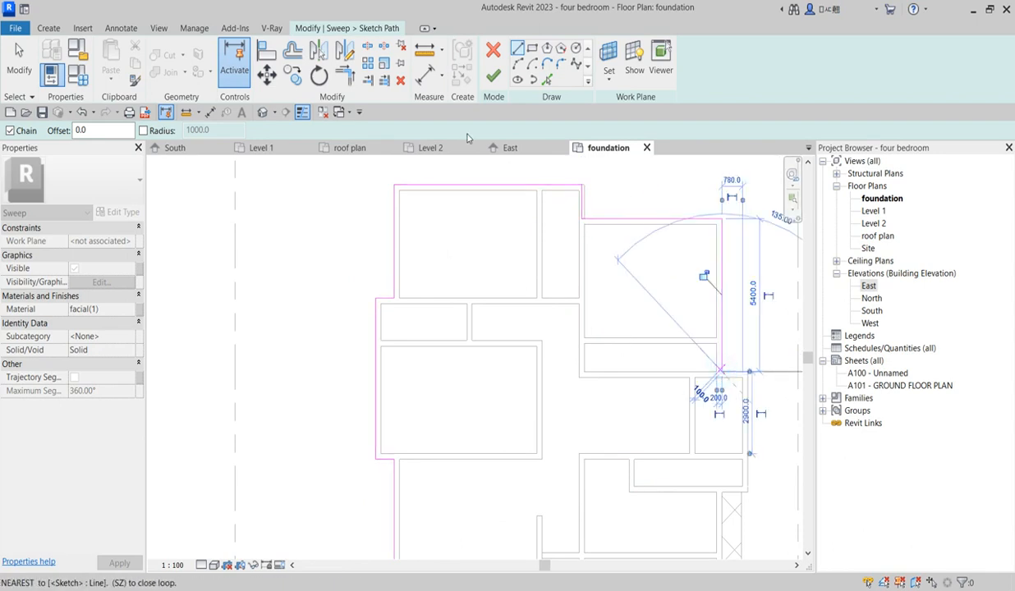
- Align the short path segment at the rear step with the outer face of its wall
left_click(269, 51)
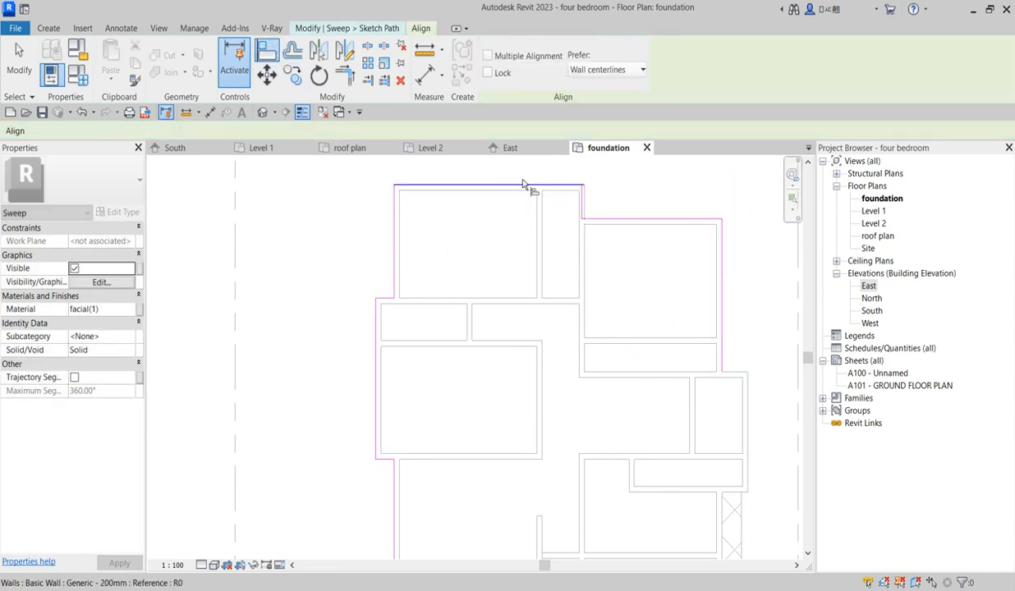
scroll(582, 209, "up", 3)
left_click(589, 195)
left_click(574, 199)
right_click(400, 228)
left_click(464, 237)
right_click(436, 238)
left_click(483, 248)
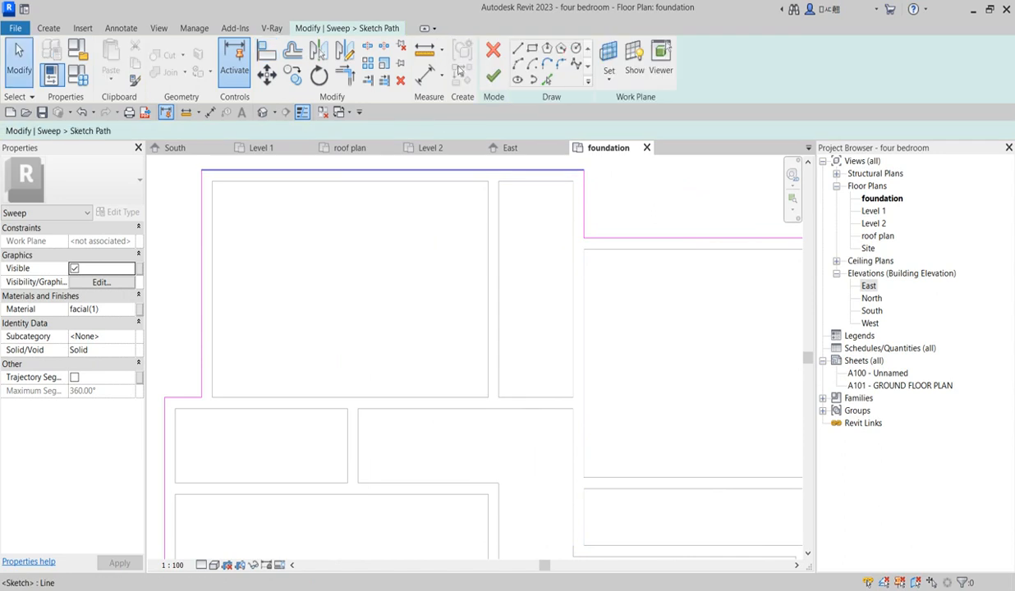
- Finish the path sketch and complete the edited base sweep
left_click(494, 75)
scroll(465, 219, "down", 6)
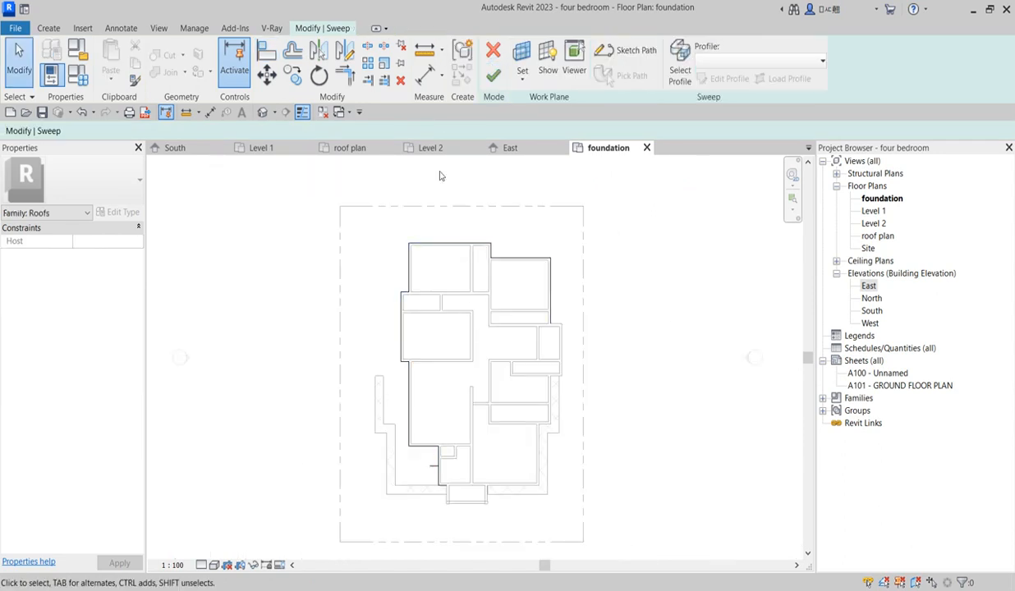
left_click(493, 76)
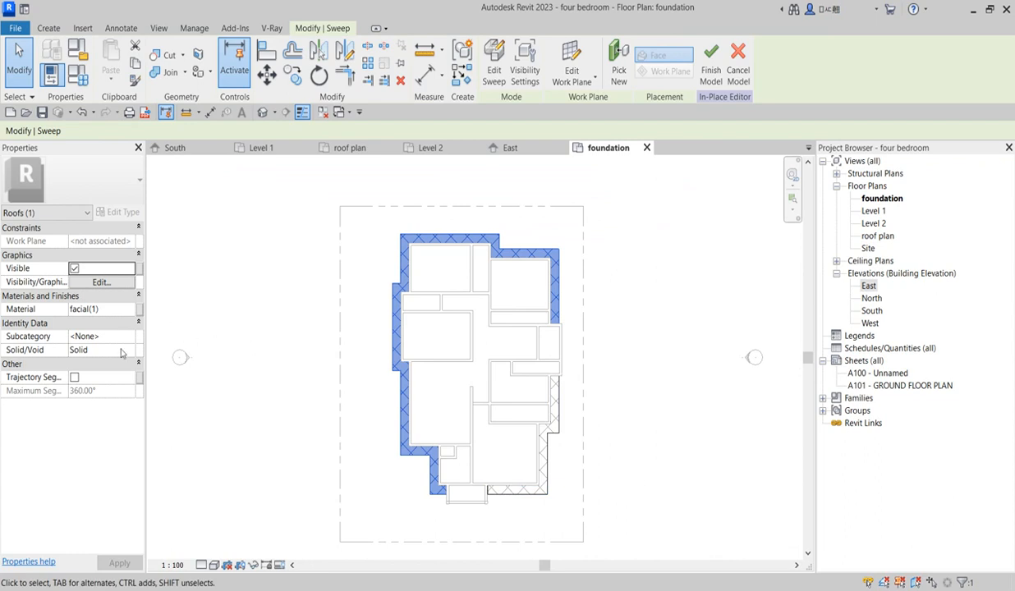
- Set the facial(1) material's foreground cut pattern to <No pattern> and deselect the sweep
left_click(132, 307)
left_click(131, 309)
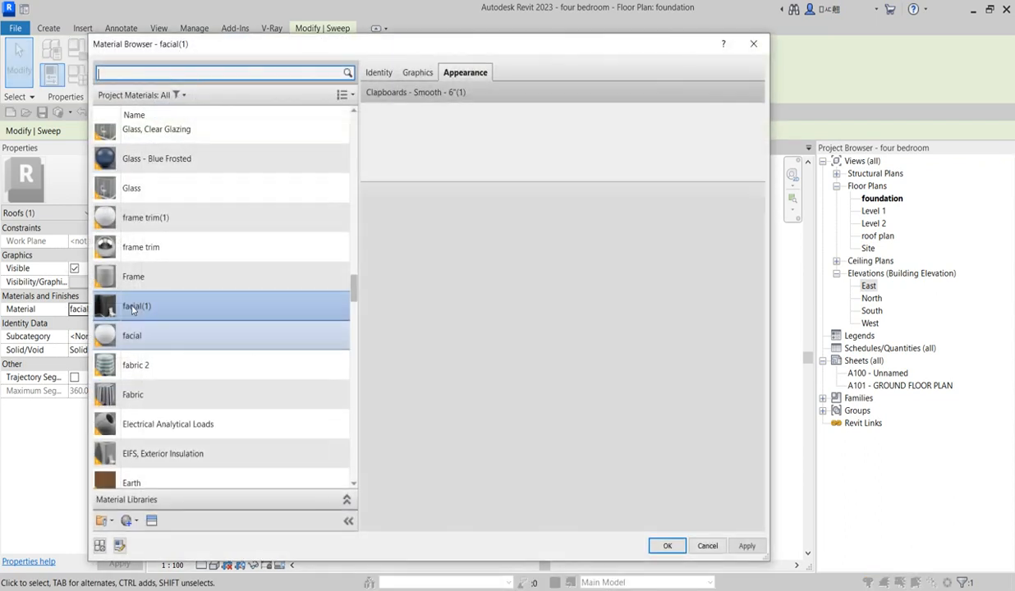
left_click(417, 73)
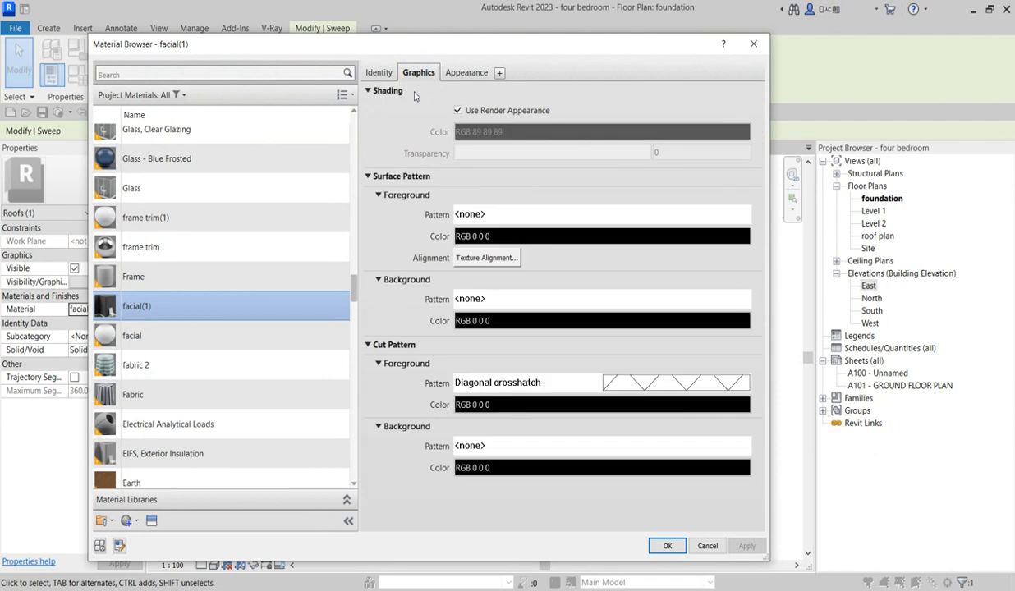
left_click(651, 384)
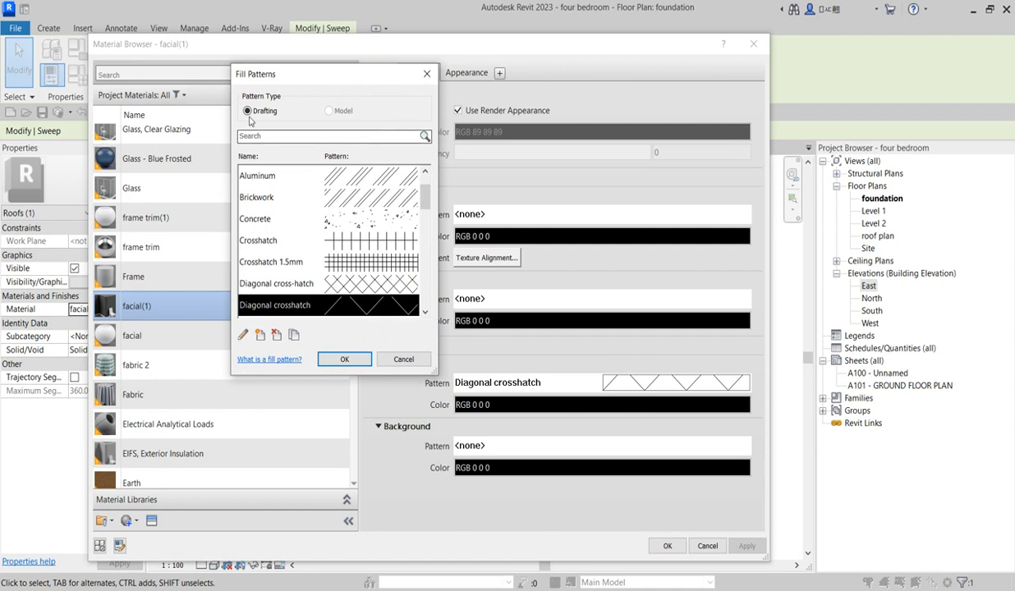
scroll(274, 203, "up", 1)
left_click(344, 176)
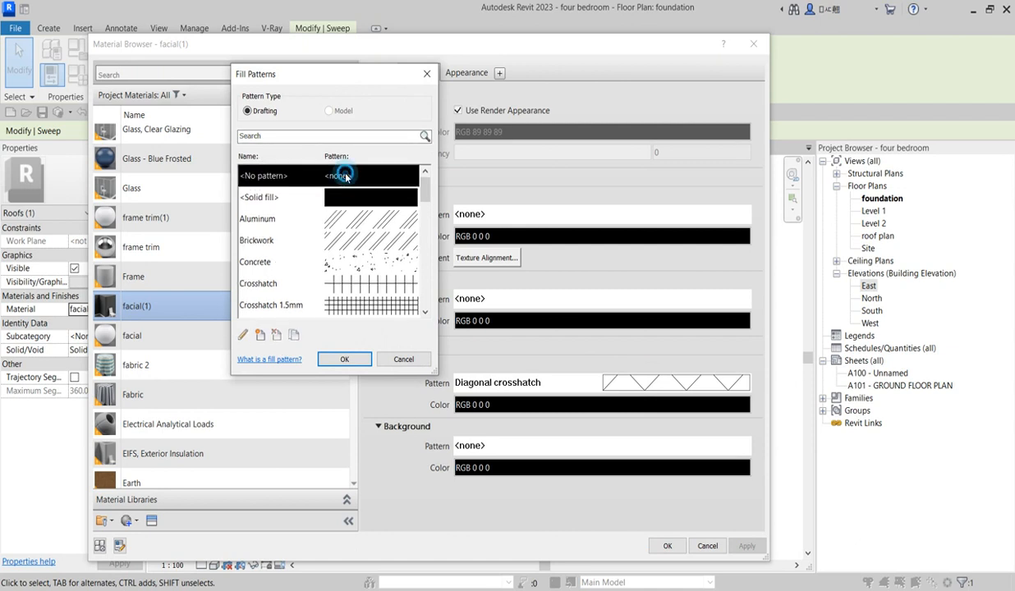
left_click(344, 358)
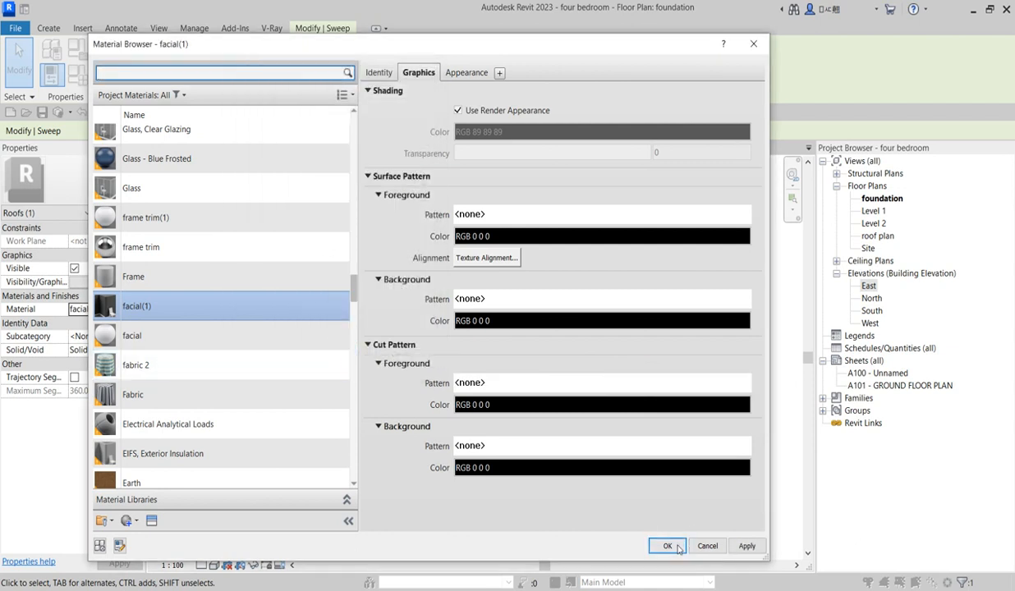
left_click(667, 546)
left_click(566, 423)
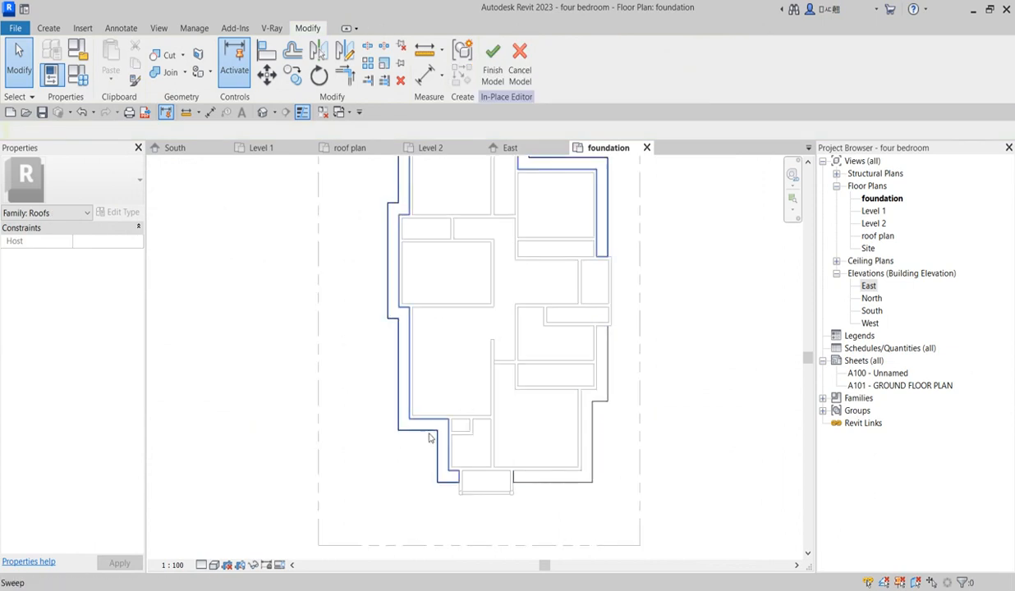
- From the South elevation, open the mirrored thin top sweep's path for sketch editing in the Level 1 floor plan
double_click(873, 312)
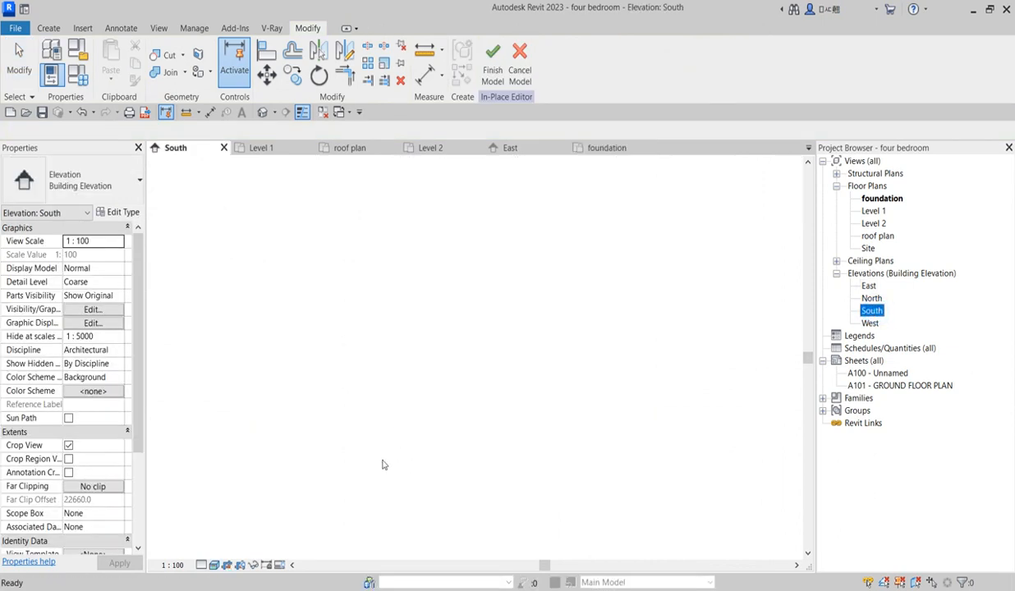
scroll(243, 452, "up", 2)
left_click(238, 401)
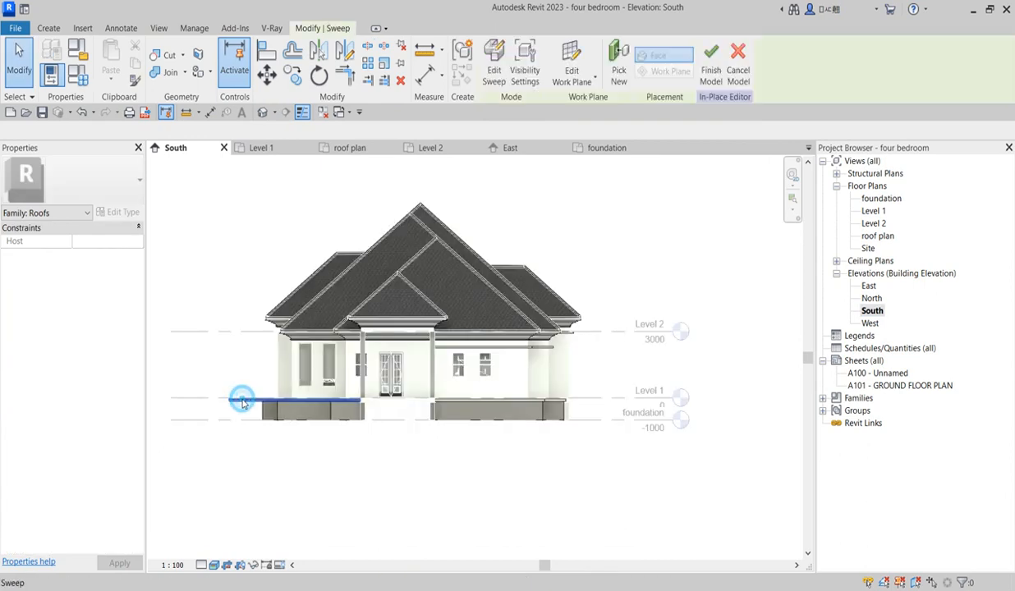
left_click(495, 67)
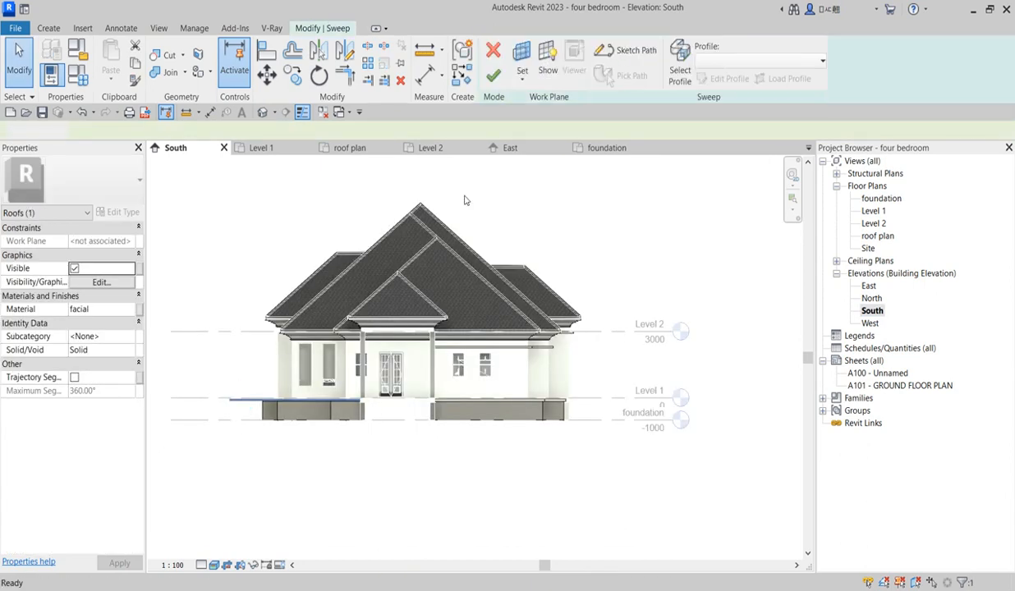
left_click(639, 50)
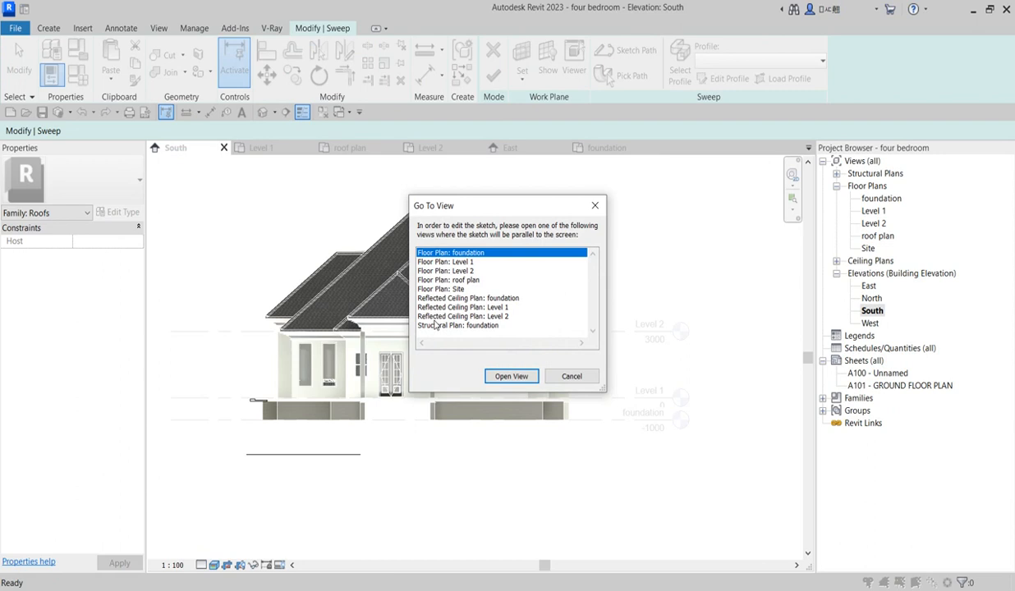
left_click(468, 262)
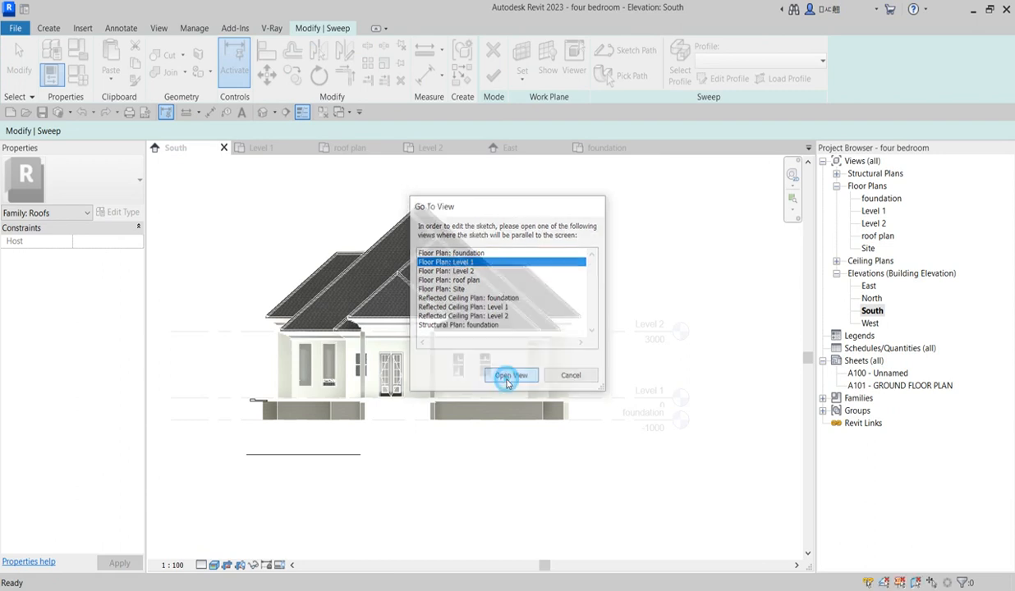
left_click(510, 378)
- Align the path segment beside the anti-room with the outer face of the anti-room's side wall
scroll(502, 159, "down", 1)
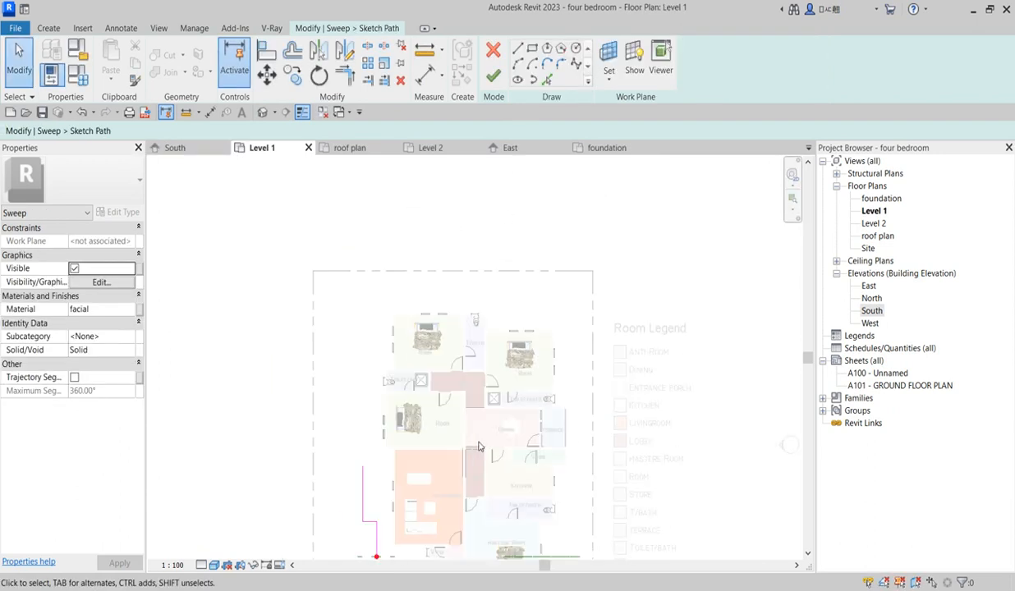
left_click(268, 51)
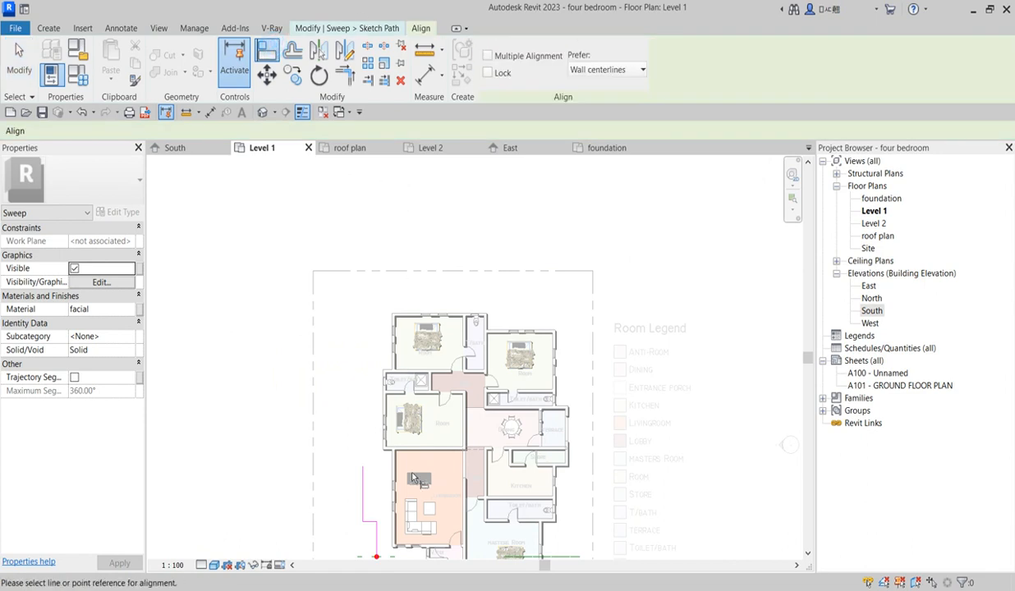
scroll(413, 466, "down", 2)
scroll(390, 447, "up", 6)
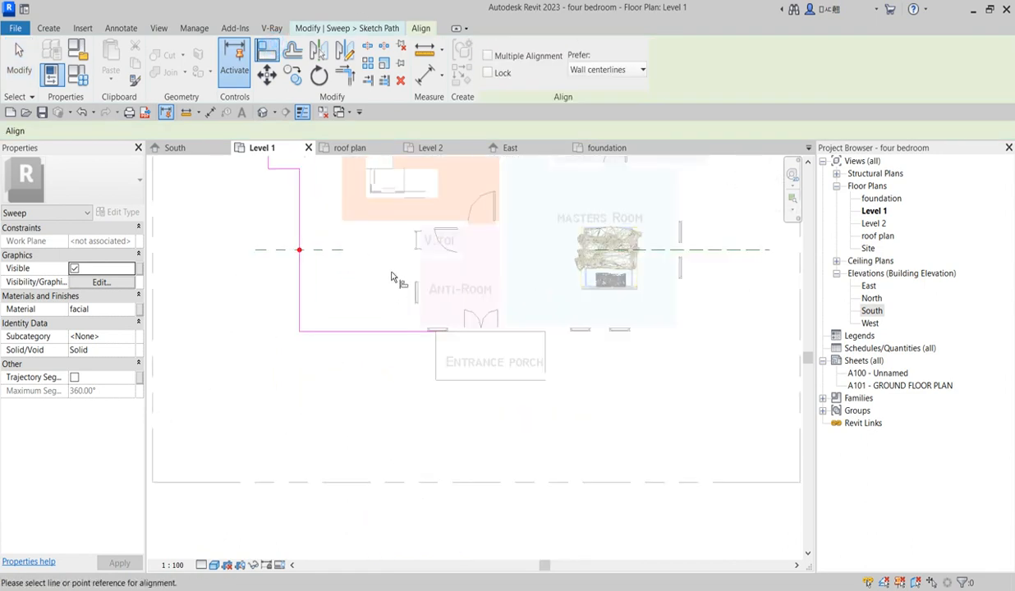
scroll(391, 277, "up", 1)
left_click(420, 265)
left_click(285, 333)
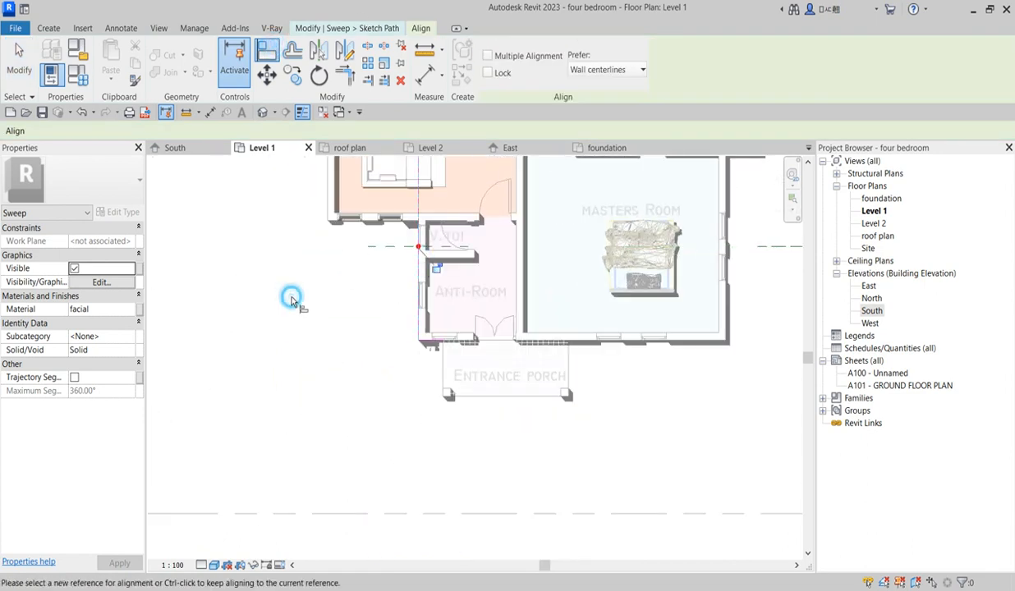
- Align the adjoining path segments with the outer faces of the living room's front and side walls
scroll(352, 297, "down", 3)
scroll(351, 271, "up", 2)
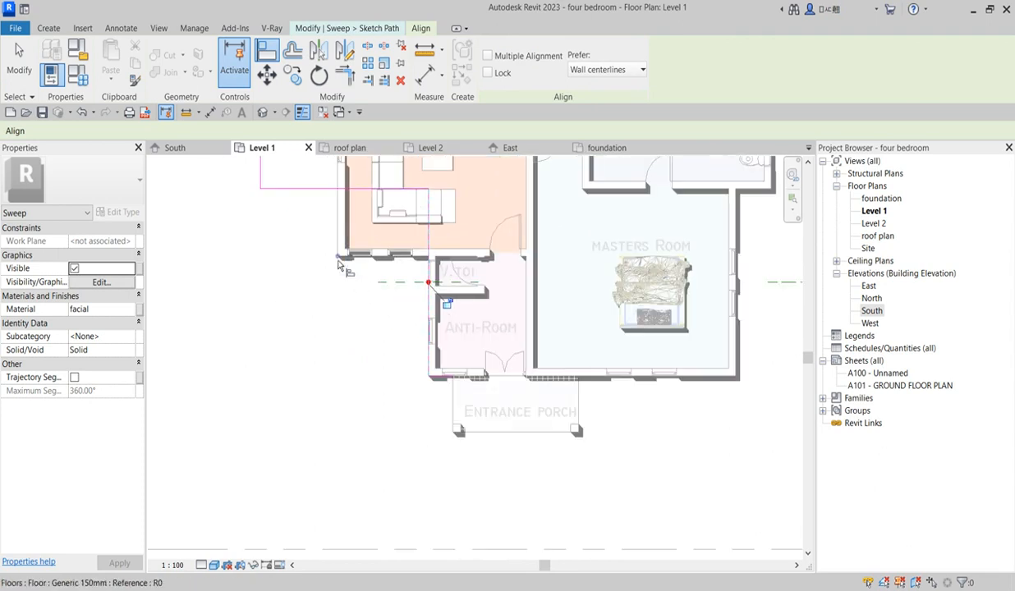
scroll(343, 263, "up", 2)
scroll(308, 352, "down", 3)
left_click(300, 330)
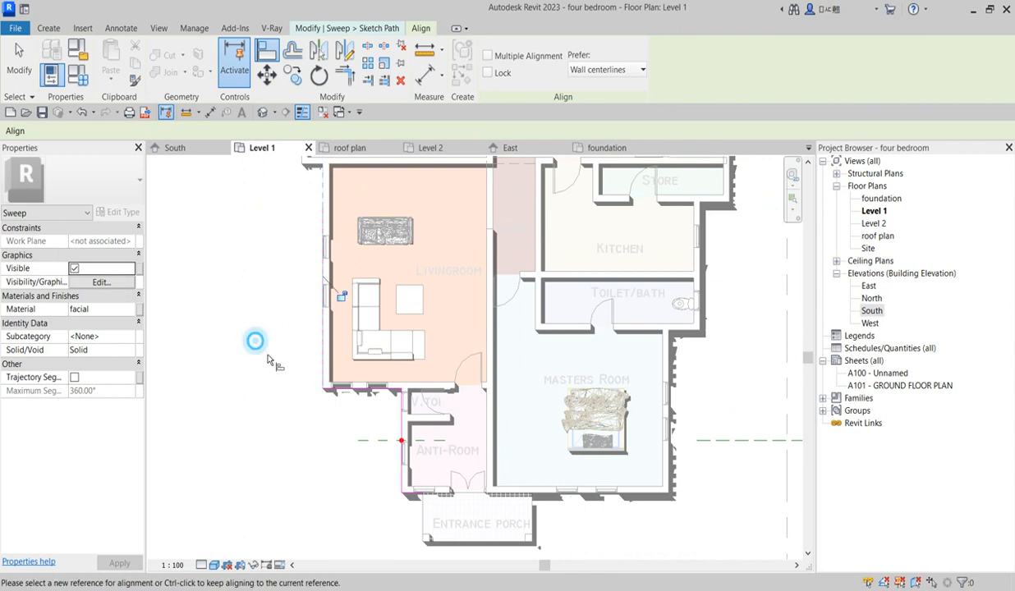
- Draw chained path lines from the living room's rear outer corner around the projecting bedroom and toilet/bath walls
scroll(308, 446, "down", 3)
scroll(301, 331, "up", 2)
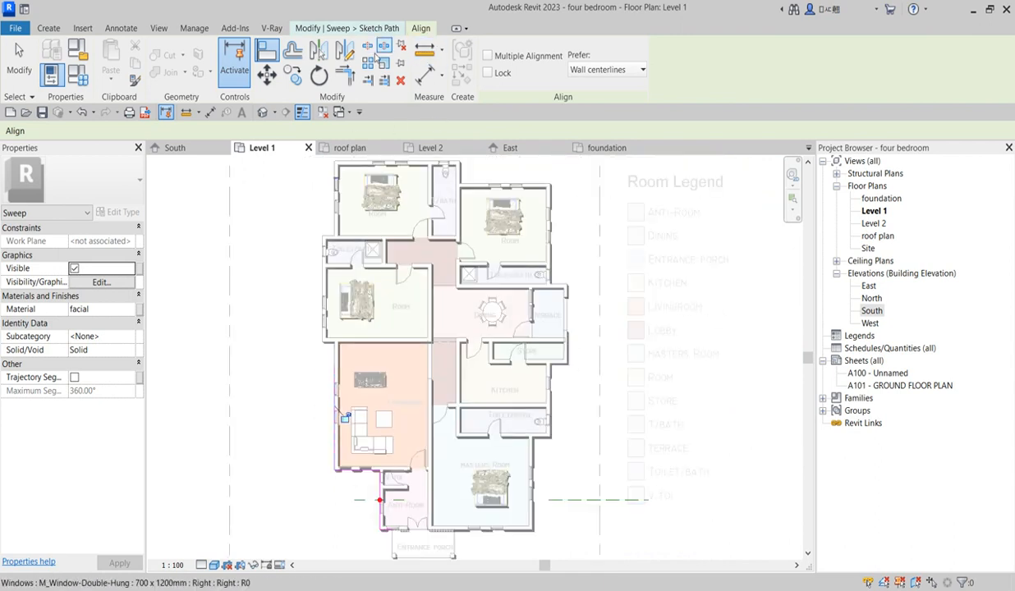
right_click(266, 352)
left_click(327, 358)
right_click(265, 356)
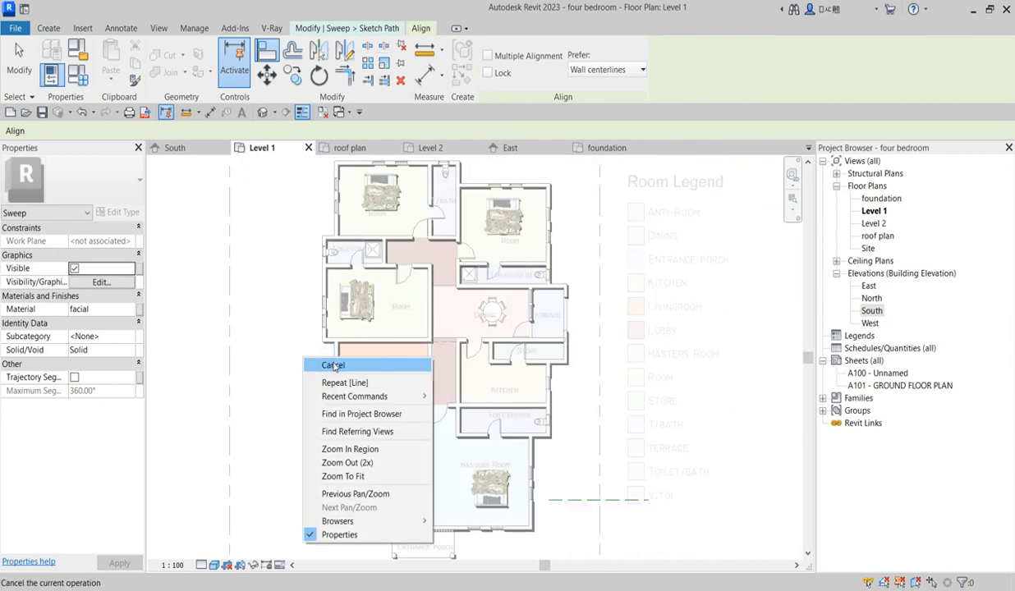
left_click(329, 360)
key("Escape")
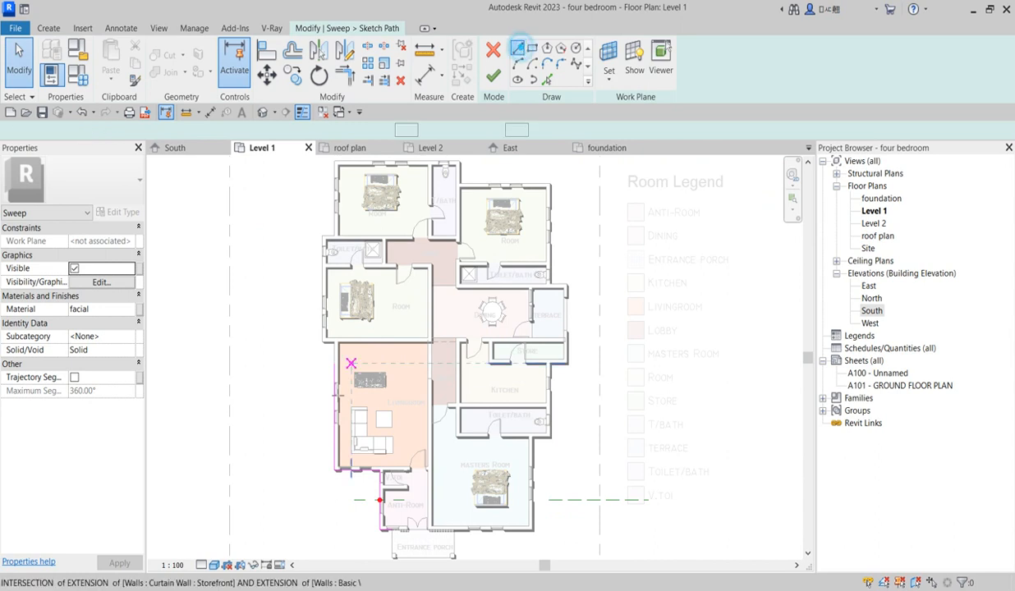
scroll(333, 344, "up", 4)
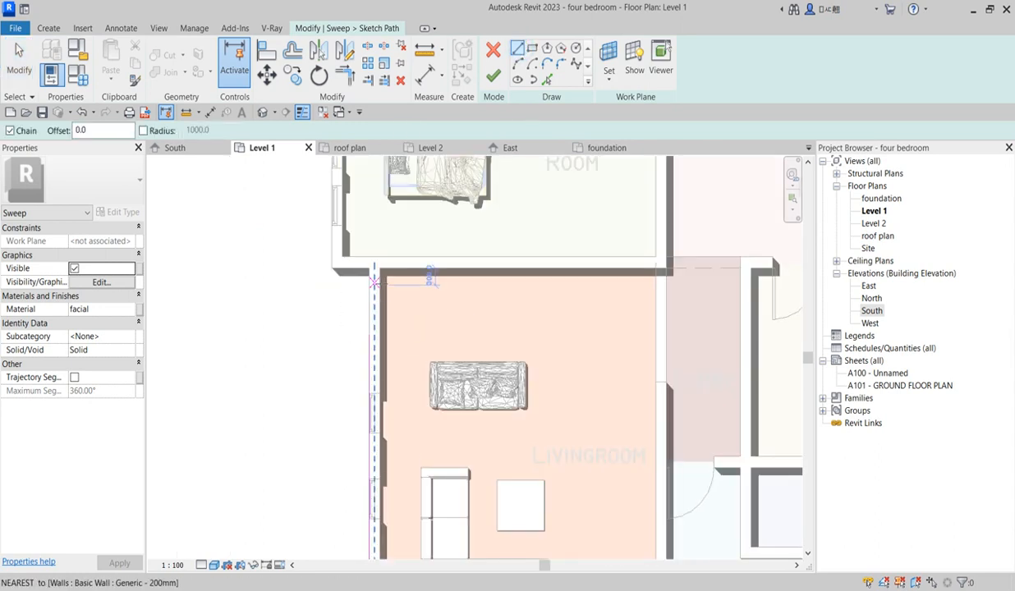
left_click(369, 269)
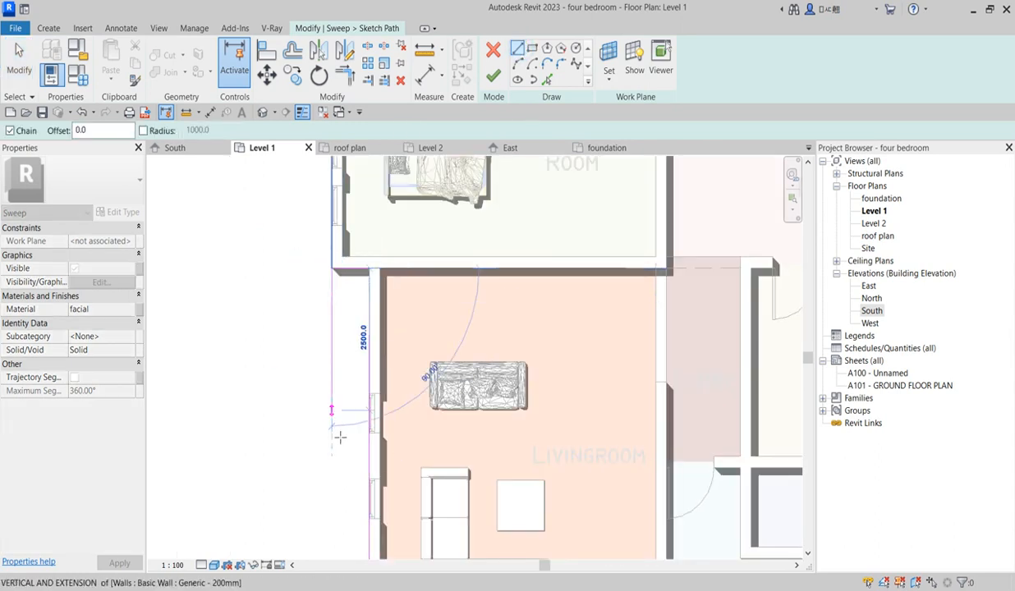
scroll(333, 345, "down", 5)
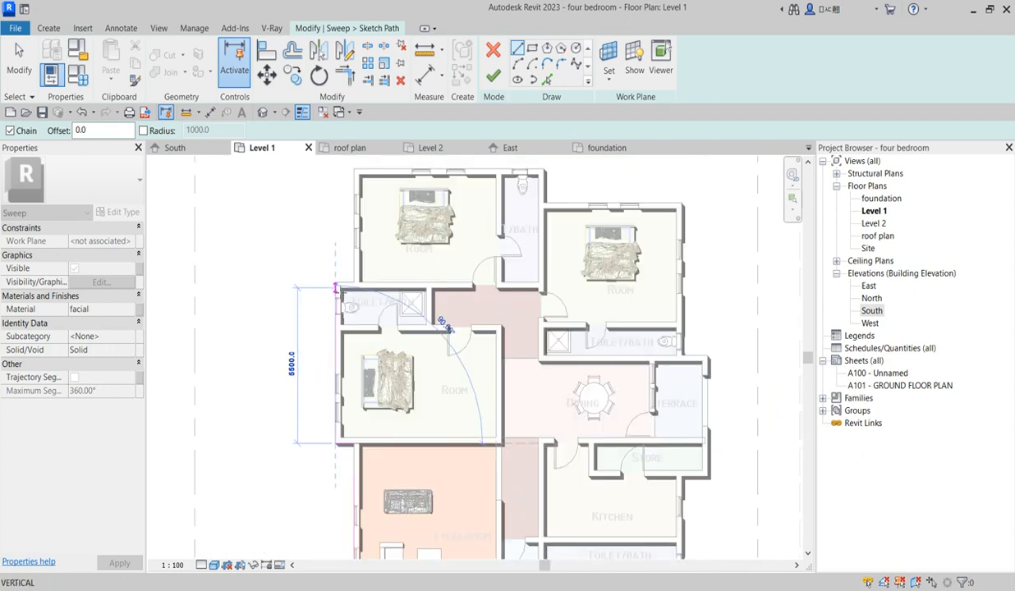
left_click(335, 282)
left_click(351, 282)
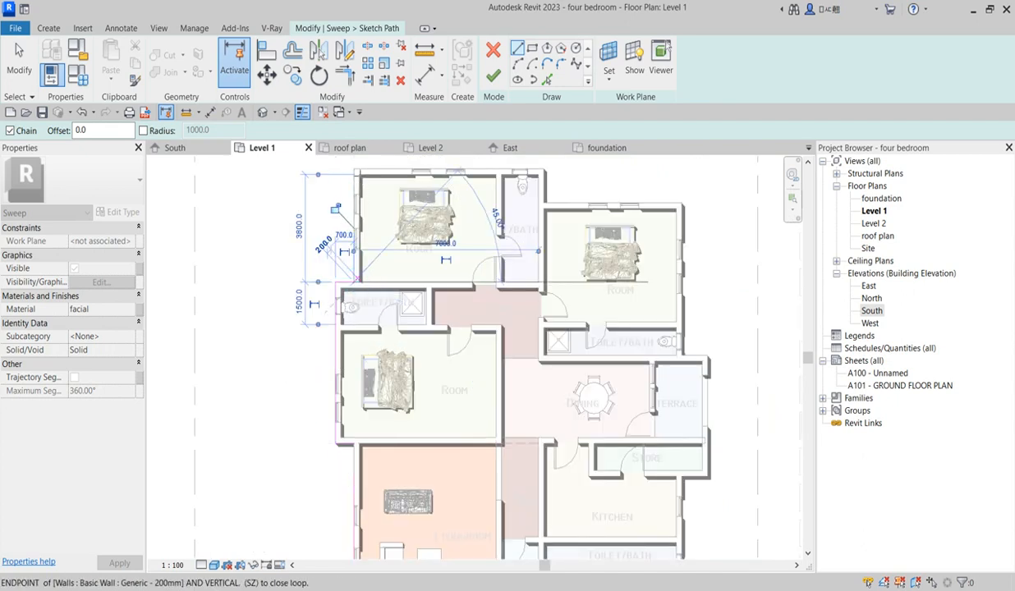
- Continue the path along the outer walls of the two rear rooms, down to the corner where the terrace wall begins
left_click(353, 169)
left_click(544, 170)
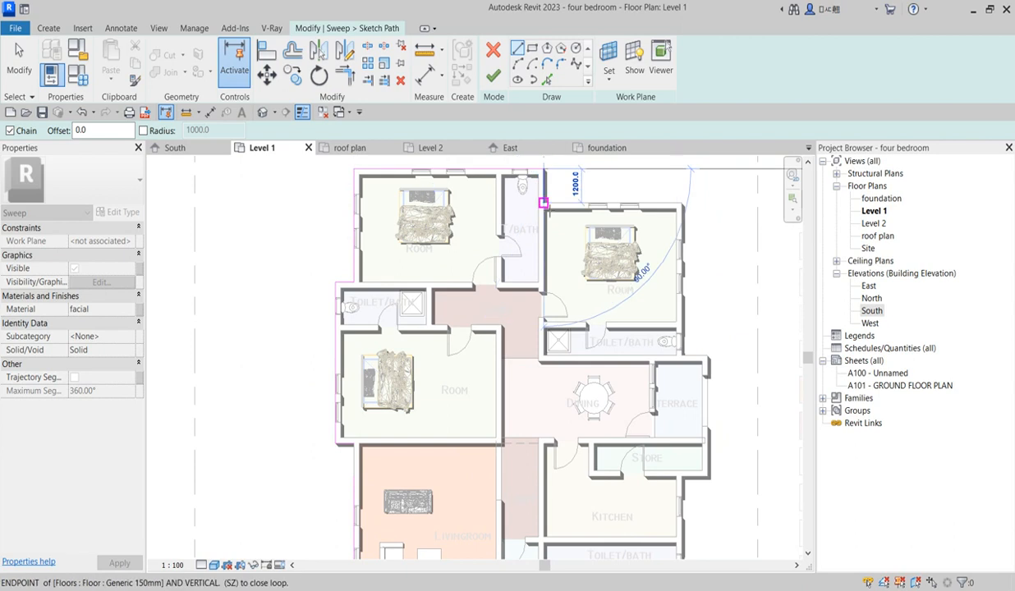
left_click(543, 204)
left_click(681, 203)
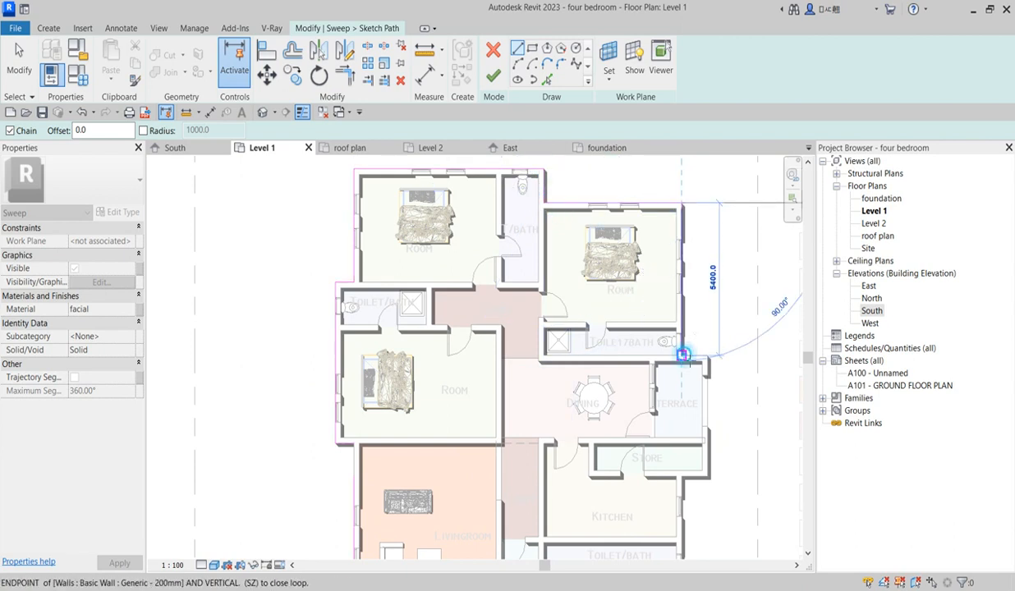
left_click(683, 355)
- Finish the extended path sketch and complete the edited thin top sweep
left_click(342, 77)
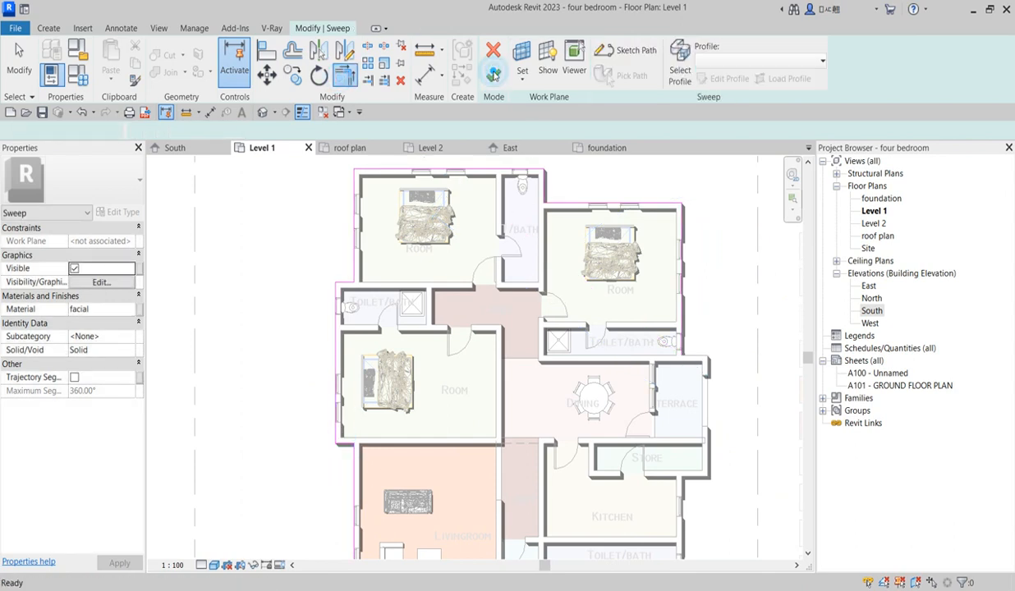
left_click(491, 75)
left_click(491, 74)
- Examine the base sweeps along the foundation in the South elevation
scroll(460, 244, "down", 5)
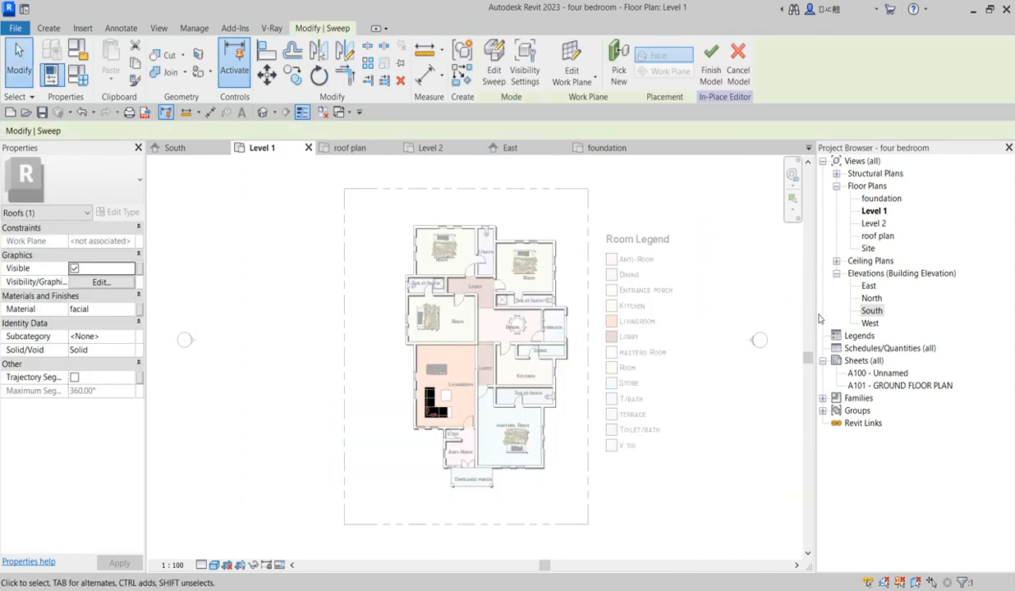
double_click(870, 313)
left_click(415, 480)
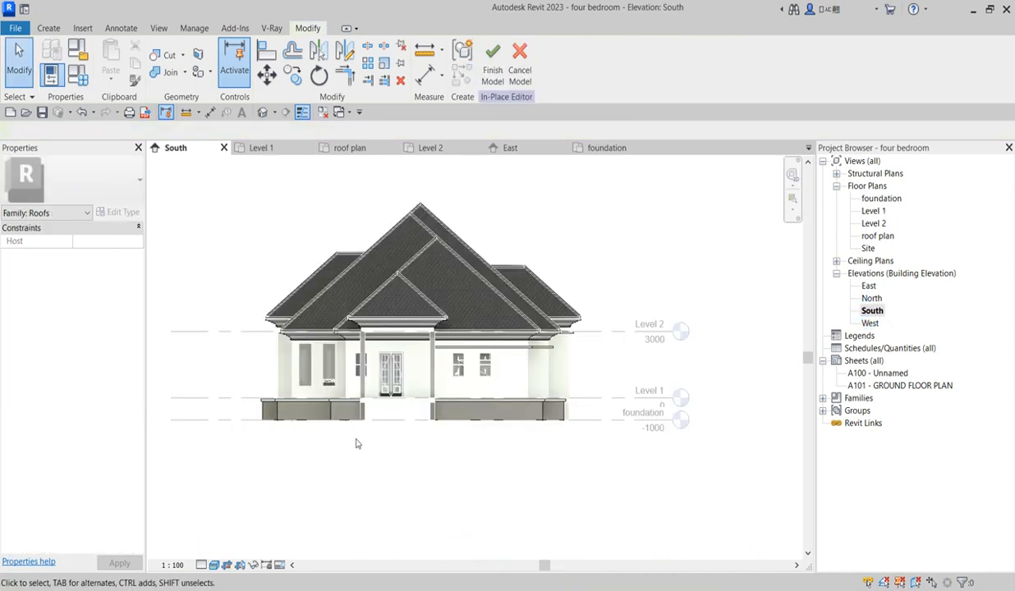
scroll(267, 456, "down", 2)
scroll(293, 426, "up", 4)
scroll(271, 420, "up", 2)
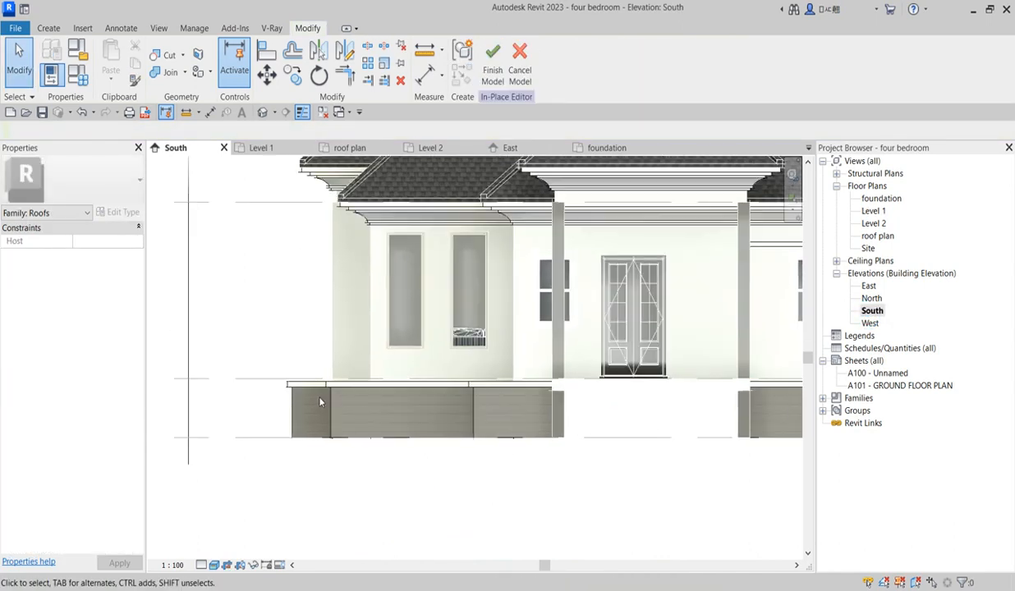
scroll(316, 379, "down", 2)
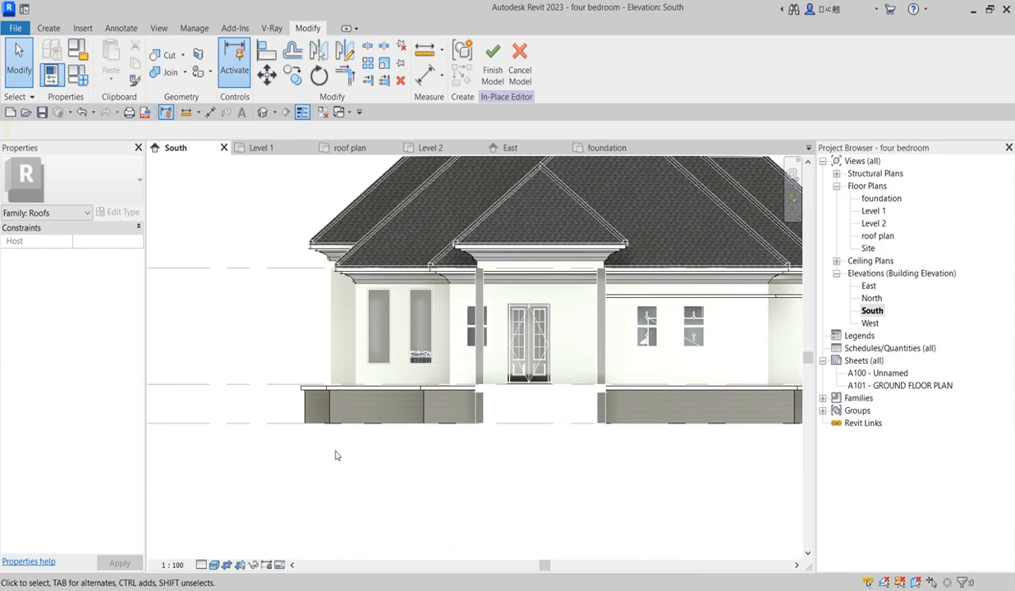
scroll(324, 431, "up", 2)
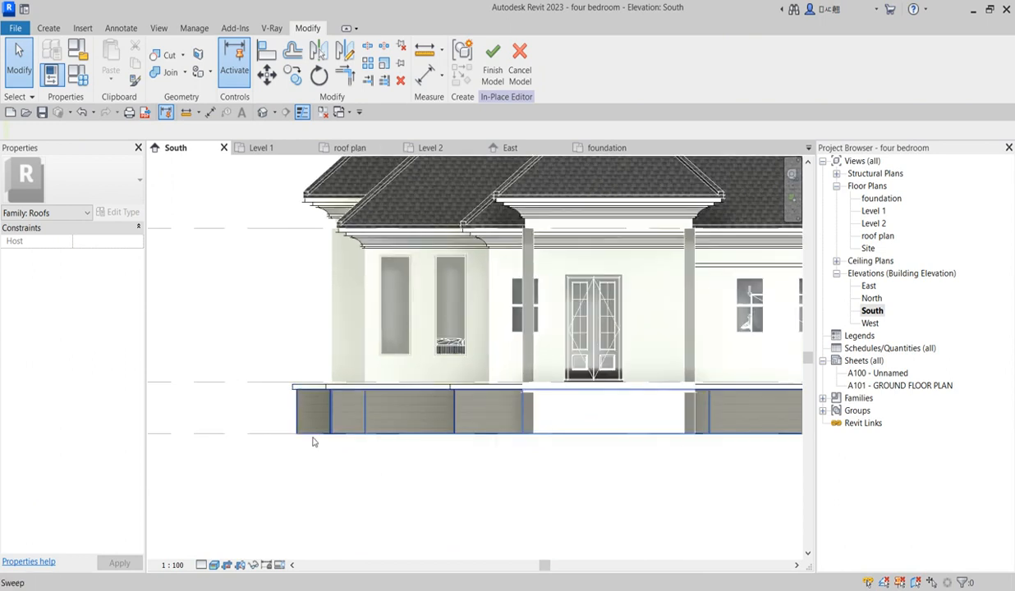
scroll(312, 442, "down", 3)
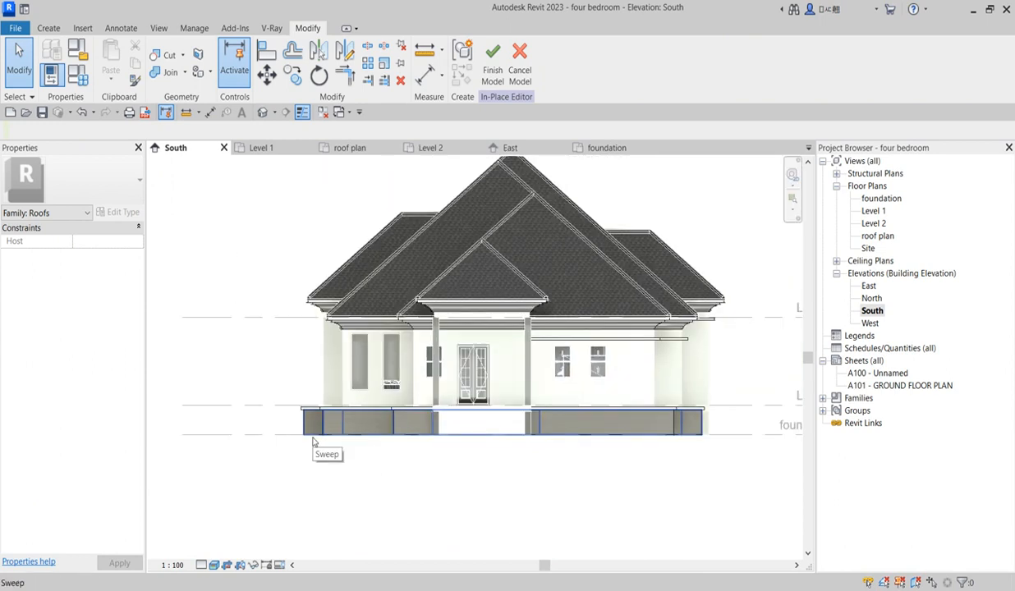
scroll(312, 440, "up", 3)
scroll(304, 409, "down", 4)
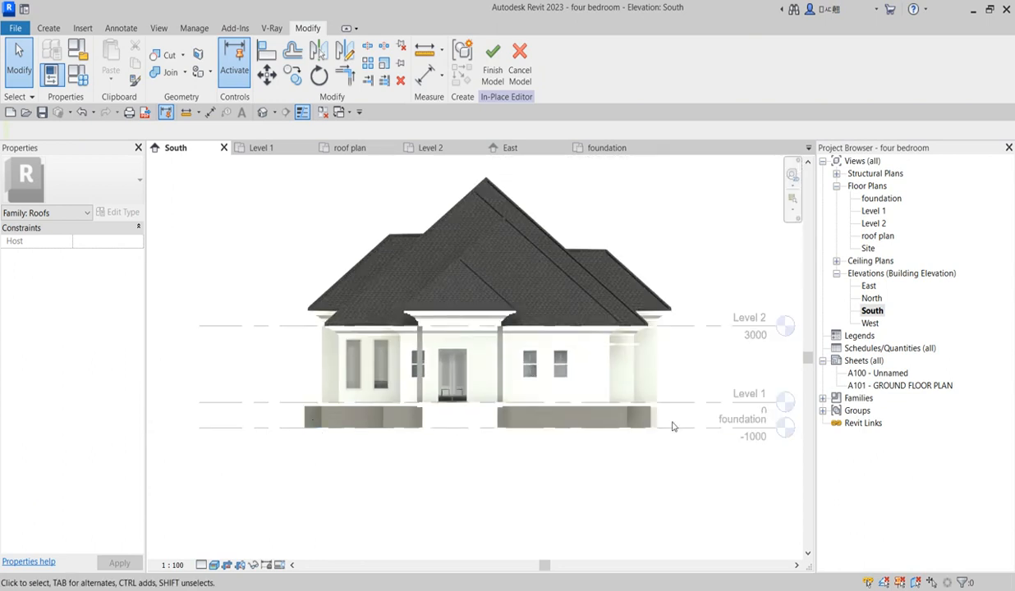
scroll(375, 433, "up", 2)
scroll(271, 423, "up", 4)
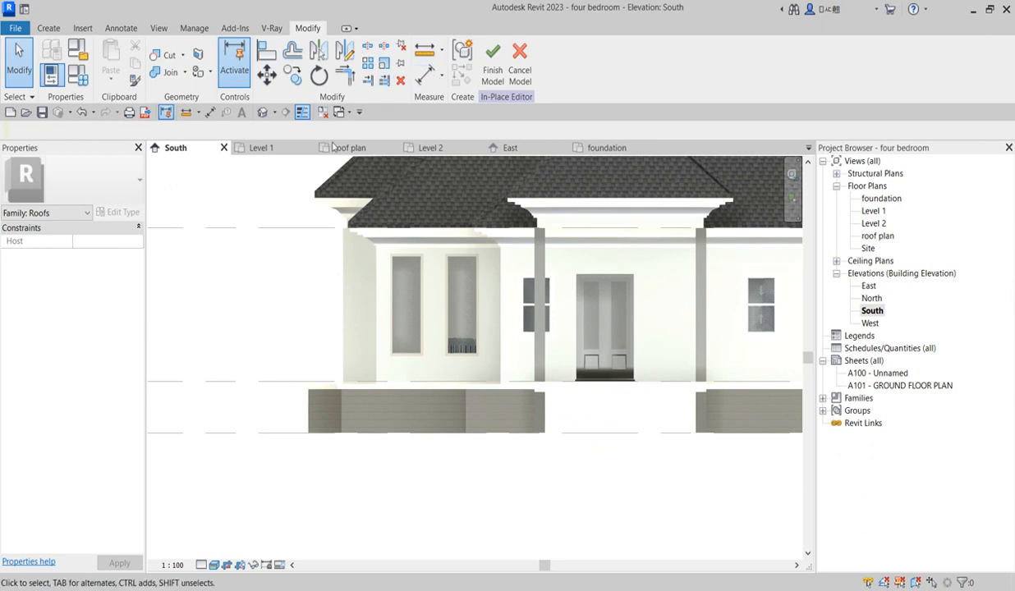
- Examine the thin top sweep around the house from the front-left corner in the default 3D view
left_click(264, 113)
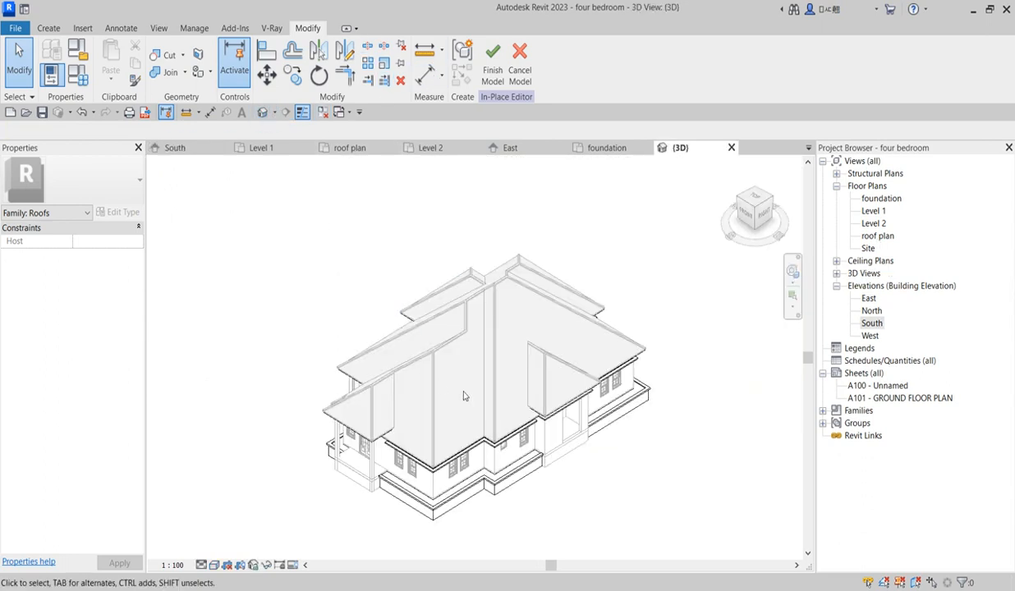
left_click(741, 201)
scroll(340, 442, "up", 5)
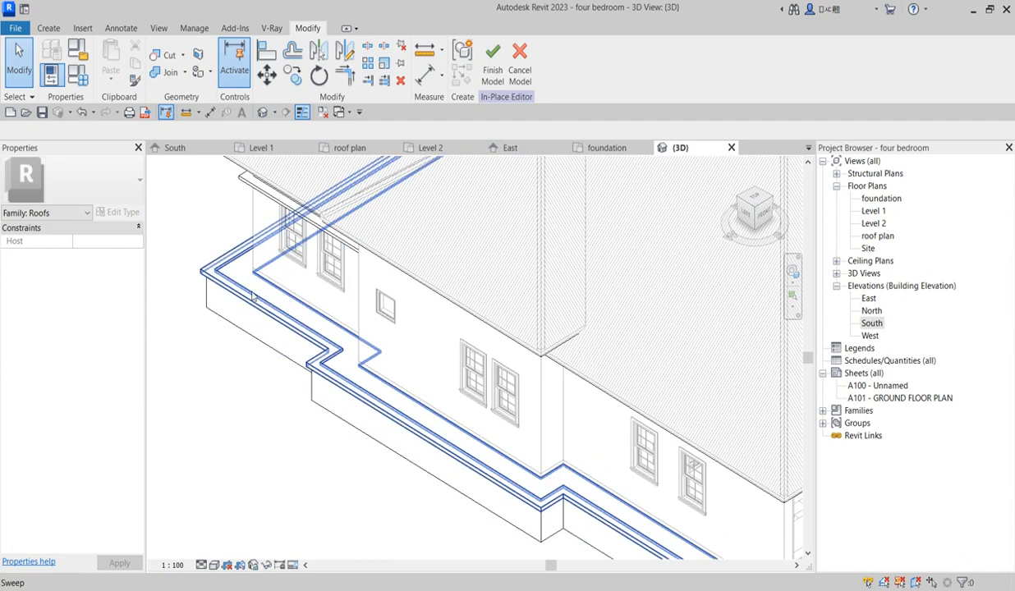
scroll(421, 440, "down", 3)
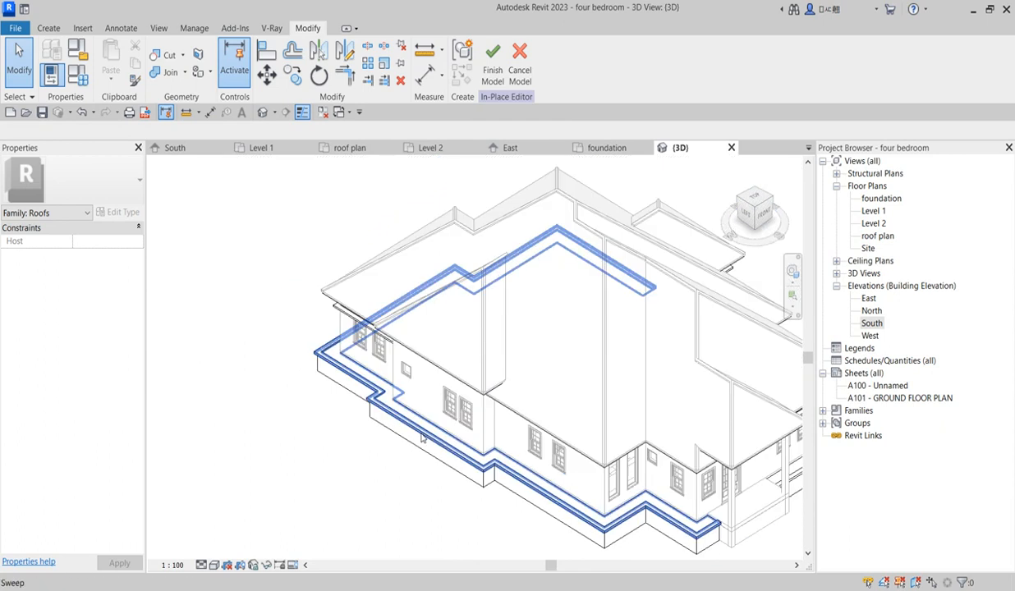
scroll(421, 439, "down", 2)
scroll(614, 483, "up", 5)
scroll(516, 492, "up", 5)
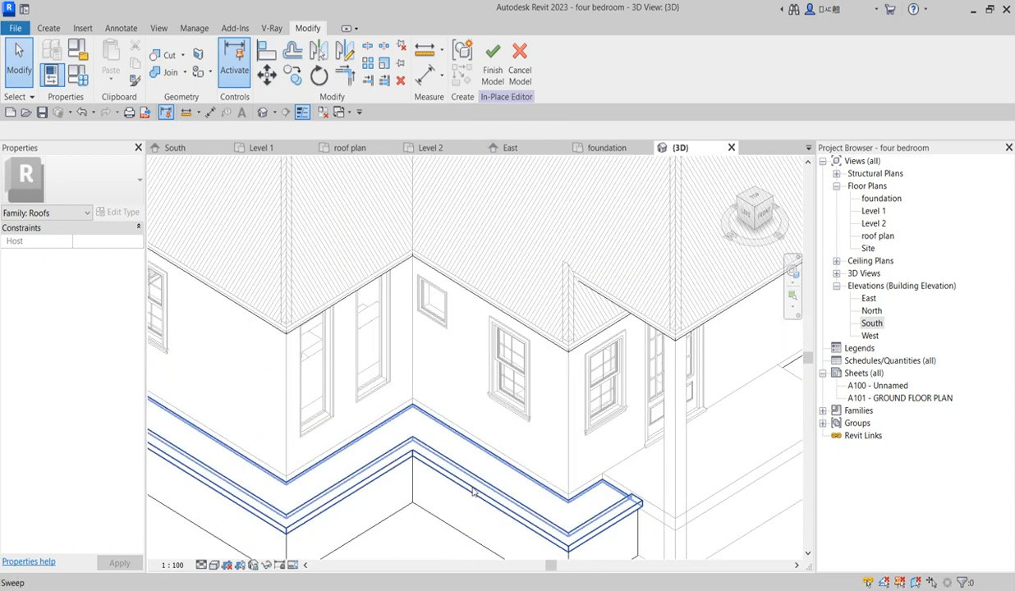
scroll(471, 486, "down", 2)
- Select the thin top sweep in the 3D view and return to the South elevation with it selected
left_click(494, 503)
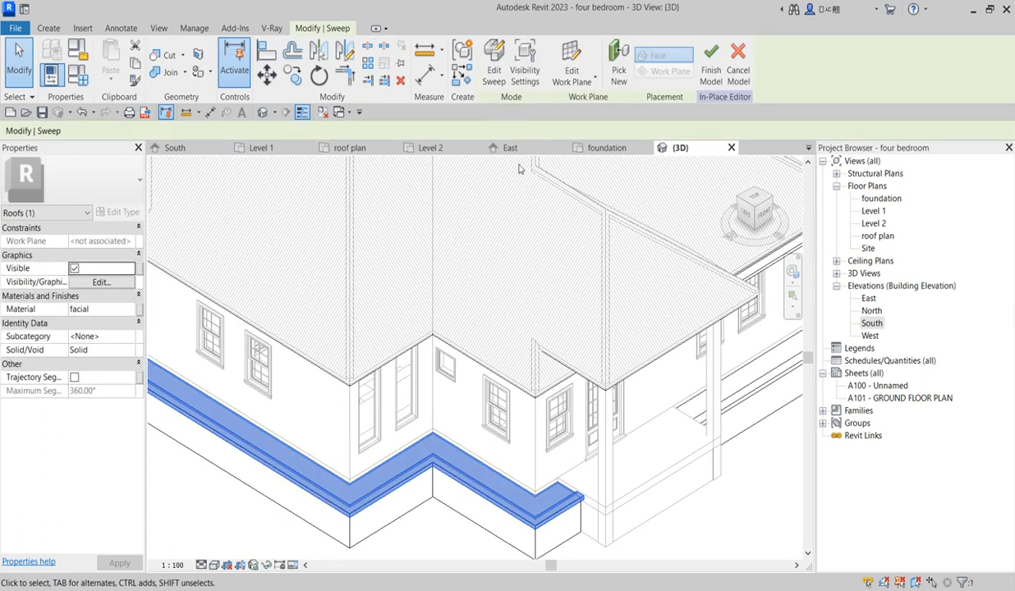
scroll(510, 161, "down", 1)
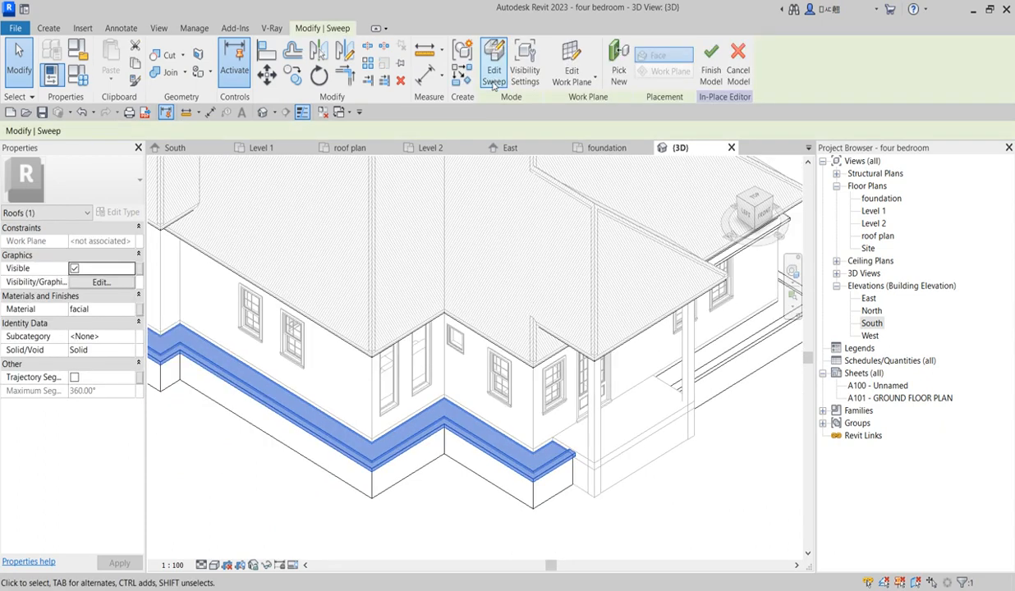
double_click(872, 323)
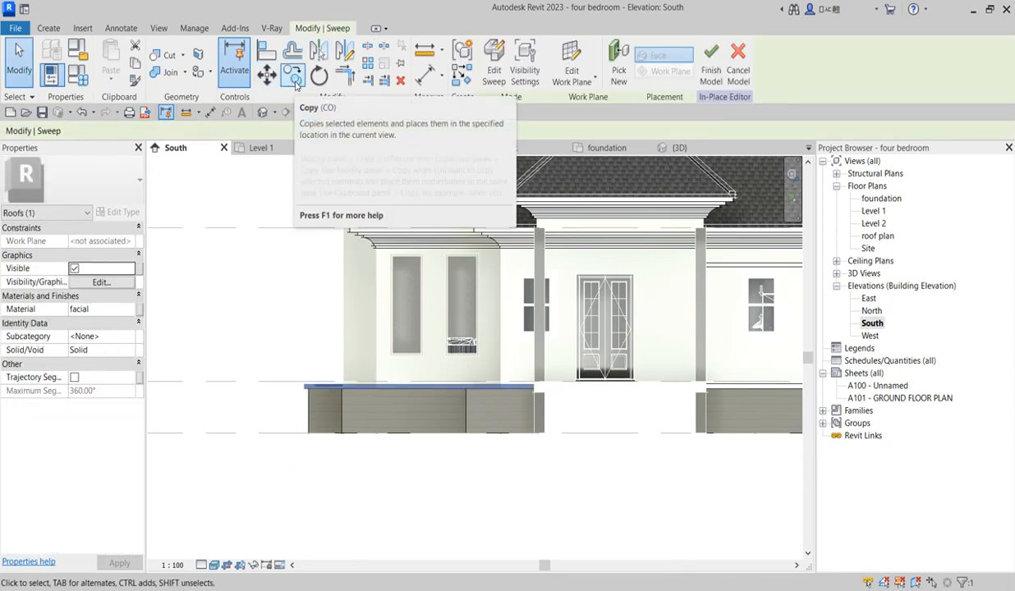
left_click(292, 82)
left_click(345, 395)
type("1")
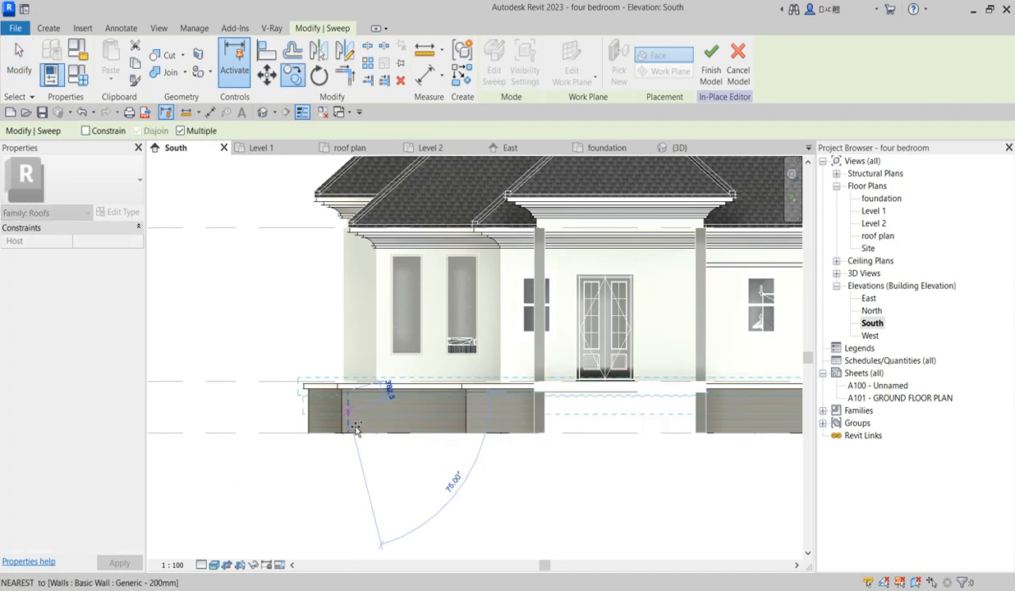
right_click(347, 219)
left_click(382, 225)
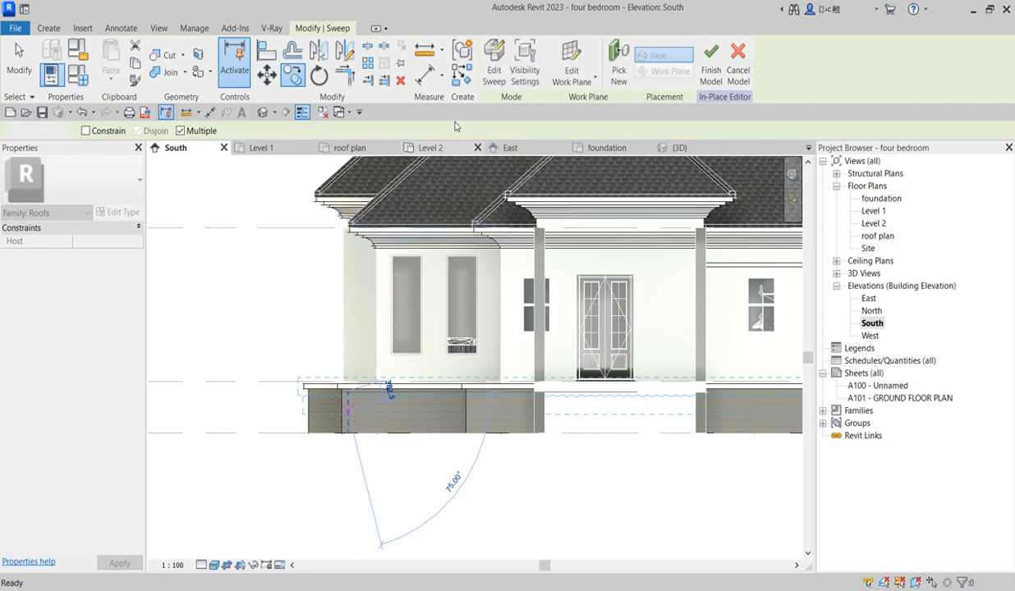
- Open the profile sketch of the copied thin top sweep for editing in the South elevation
left_click(496, 72)
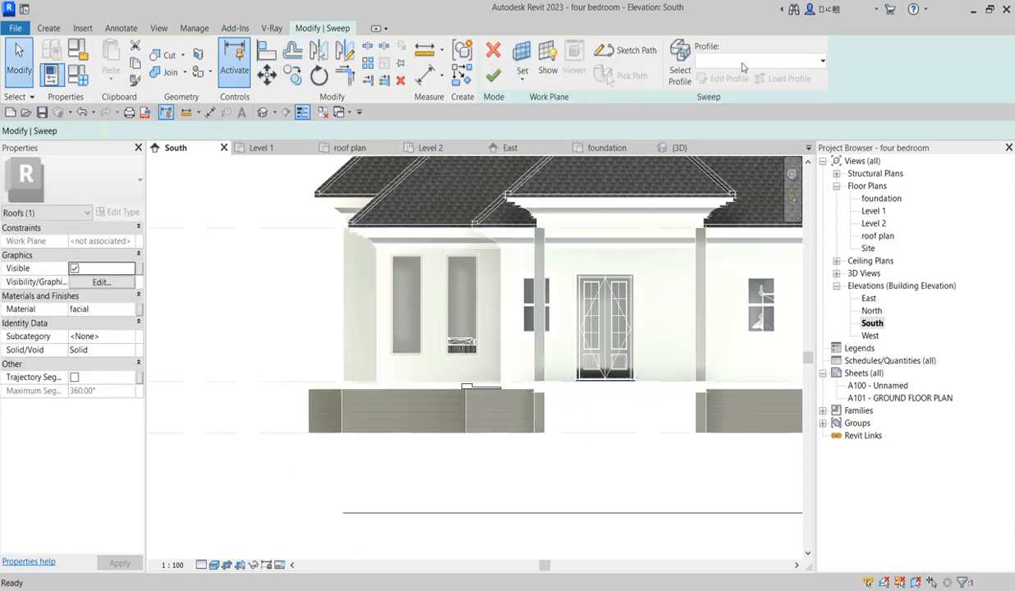
left_click(680, 72)
scroll(476, 386, "up", 5)
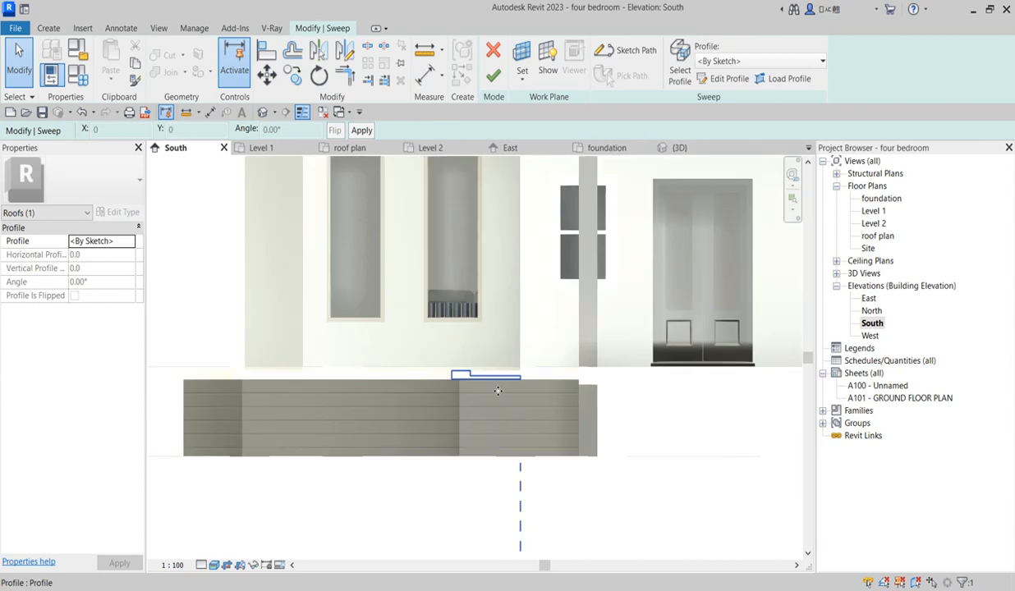
scroll(421, 380, "up", 2)
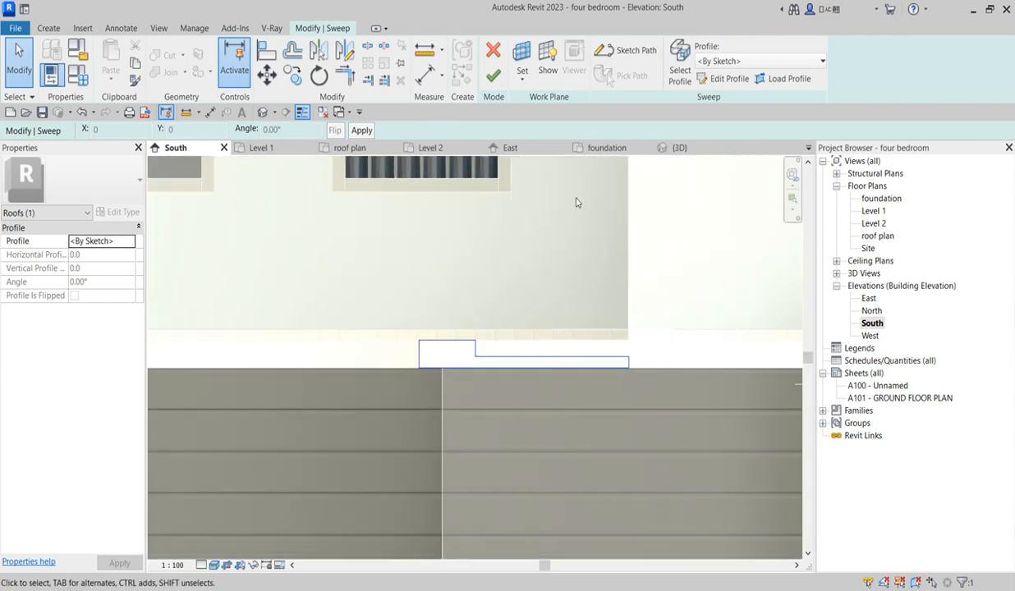
left_click(720, 80)
scroll(442, 395, "up", 2)
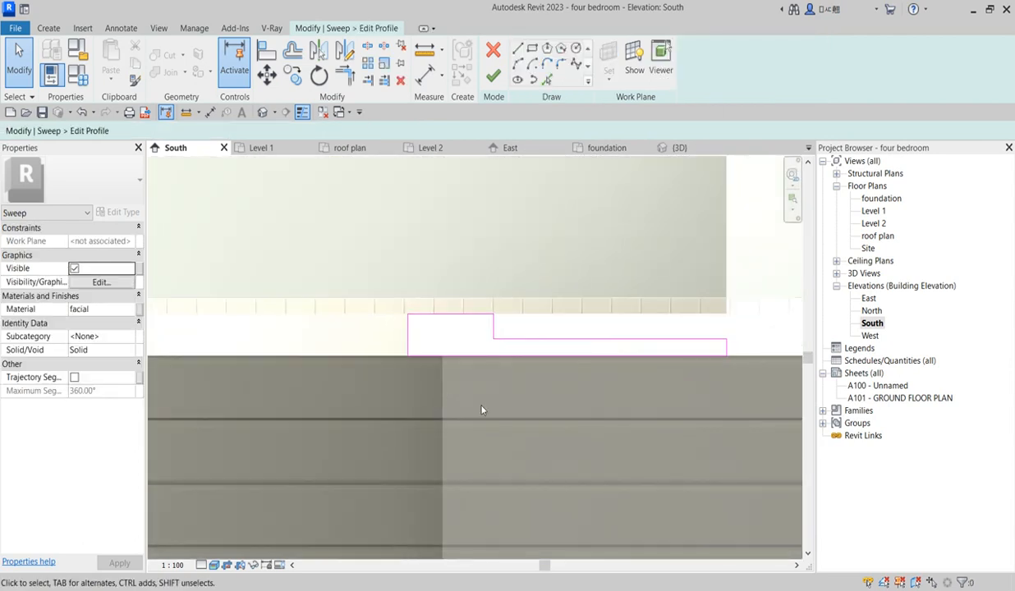
- Extend the profile's upper line to the wall edge and draw a vertical line there down to the profile's base
left_click(477, 316)
left_click_drag(494, 313, 726, 313)
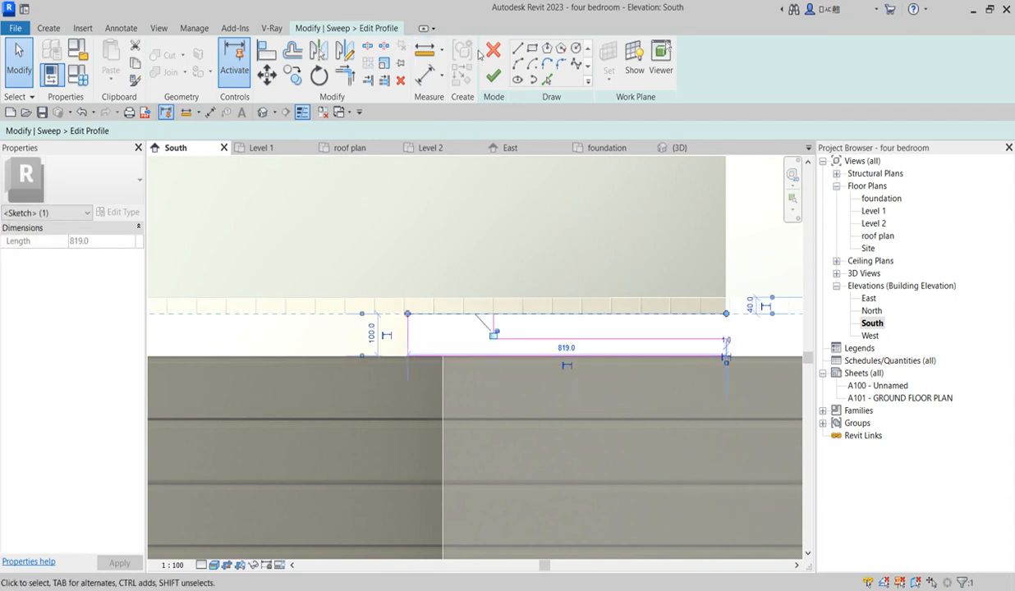
left_click(520, 50)
left_click(726, 314)
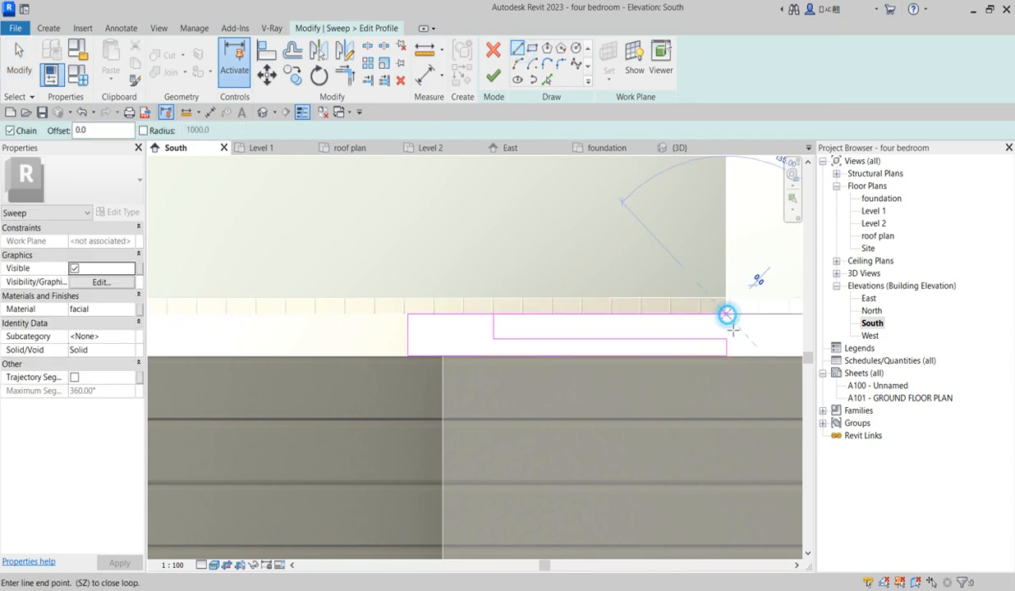
left_click(726, 355)
key("Escape")
key("Escape")
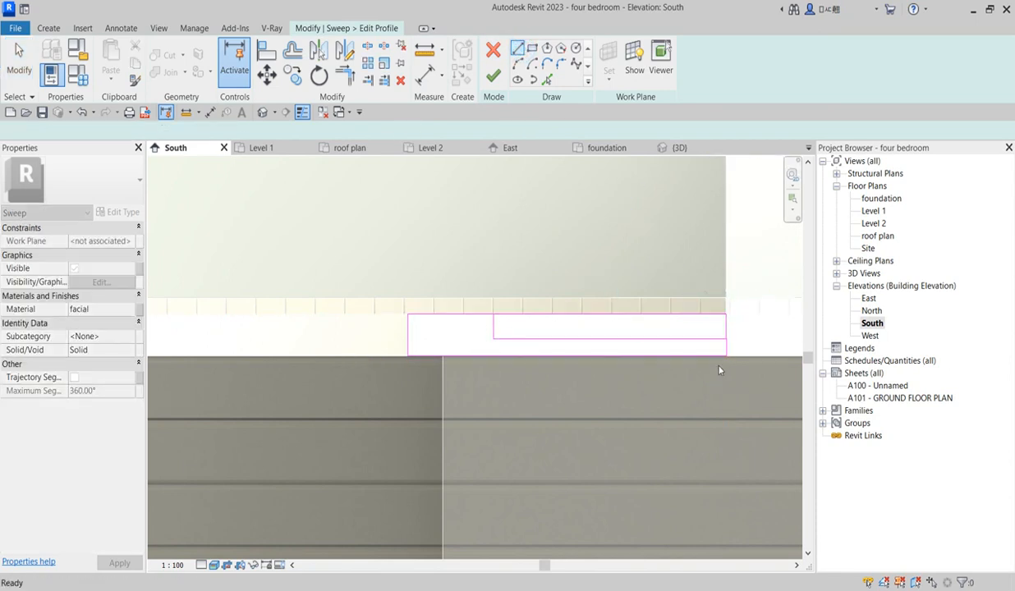
- Trim and delete the surplus profile lines, leaving only the closed rectangle between the raised curb and the wall
left_click(351, 79)
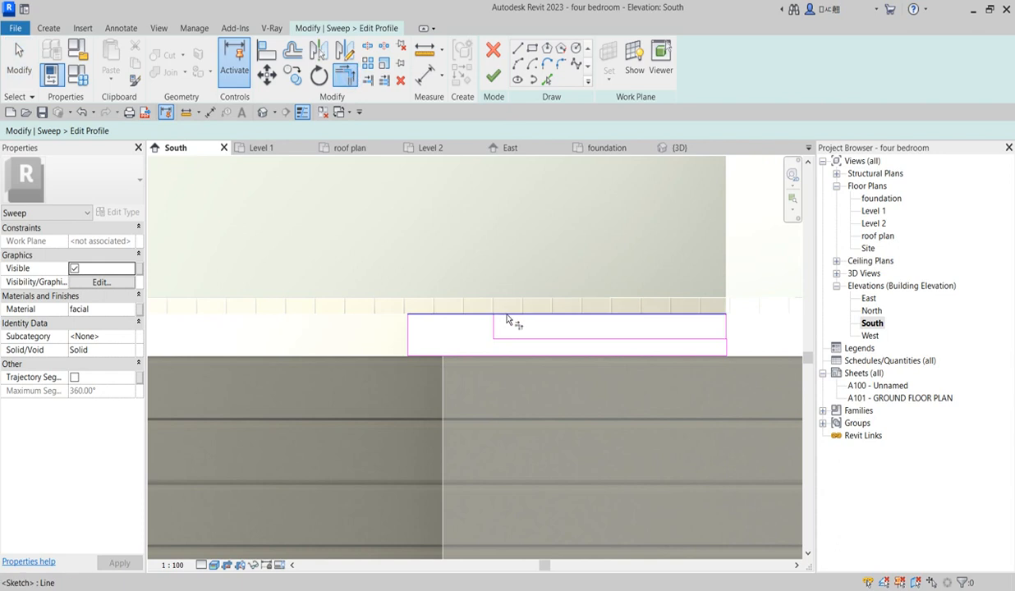
left_click(515, 317)
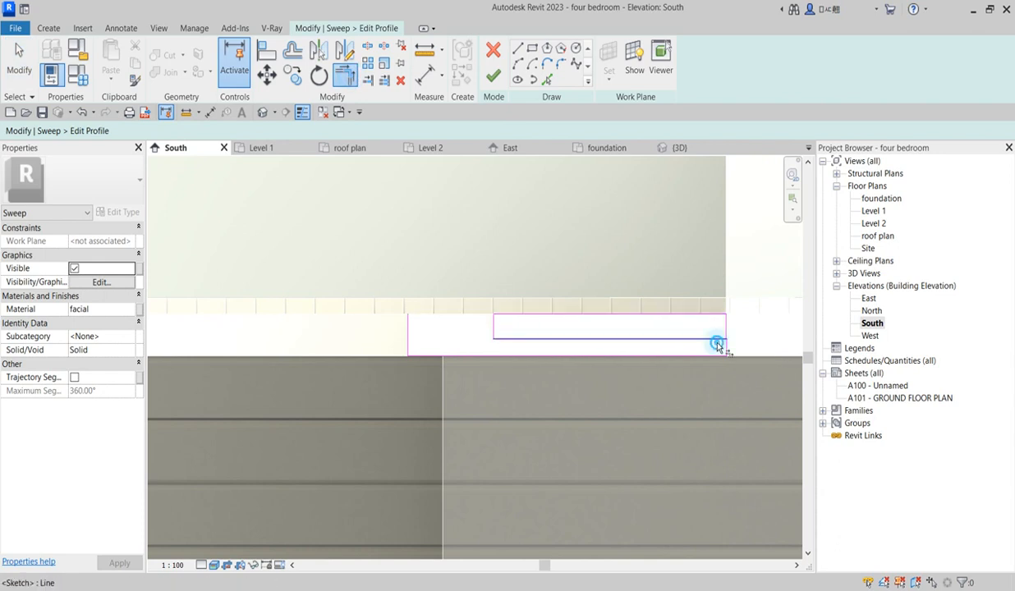
key("Escape")
key("Escape")
scroll(728, 386, "up", 1)
left_click_drag(747, 379, 704, 338)
key("Delete")
scroll(703, 310, "up", 2)
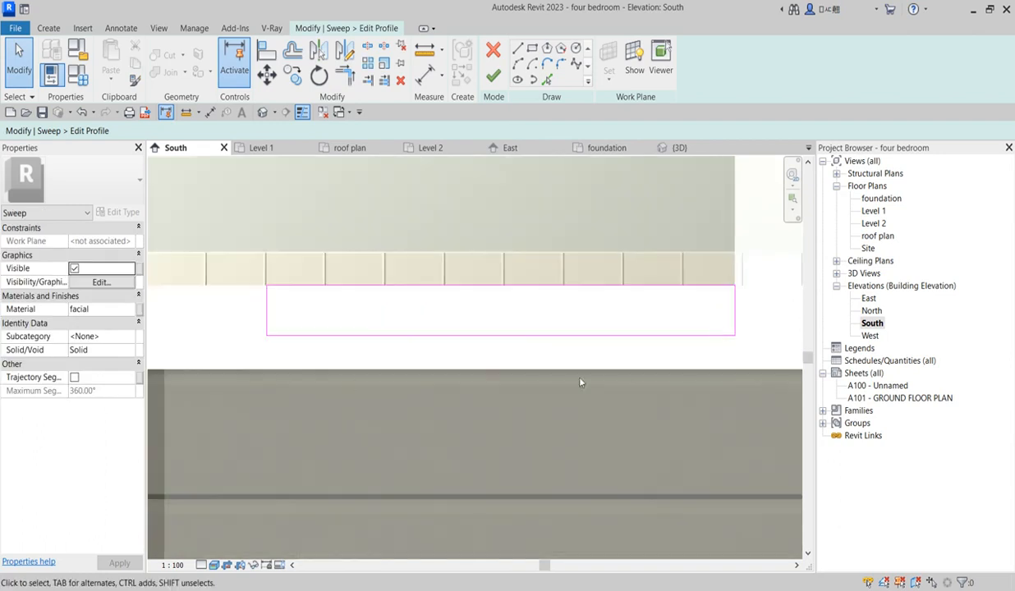
scroll(359, 409, "down", 2)
left_click(204, 349)
key("Delete")
- Raise the rectangle's upper edge to make the profile 75 mm high, and finish the profile and sweep
left_click(398, 326)
scroll(400, 328, "up", 2)
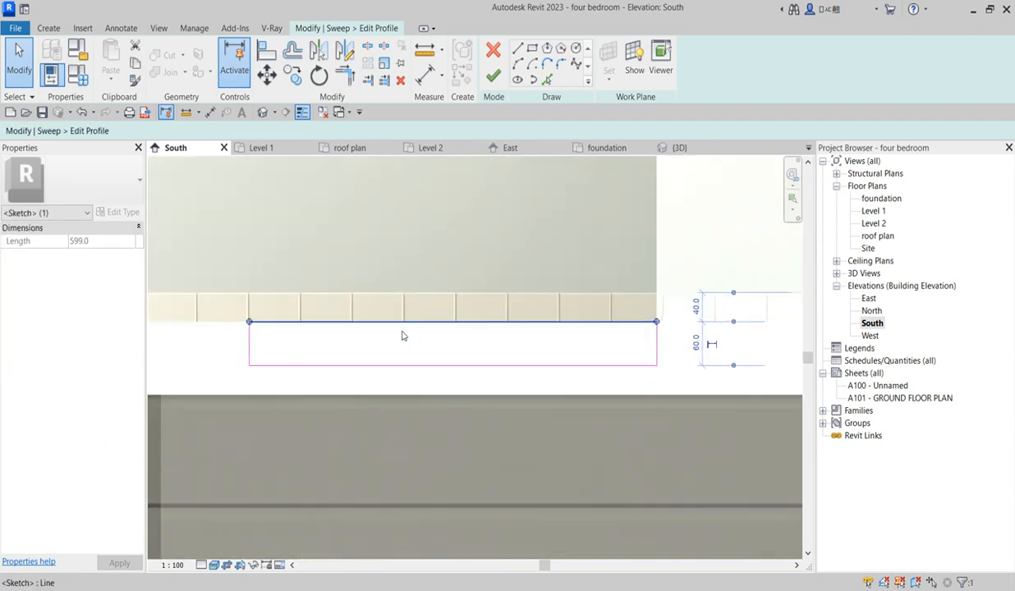
key("Up")
key("Up")
key("Up")
key("Up")
key("Up")
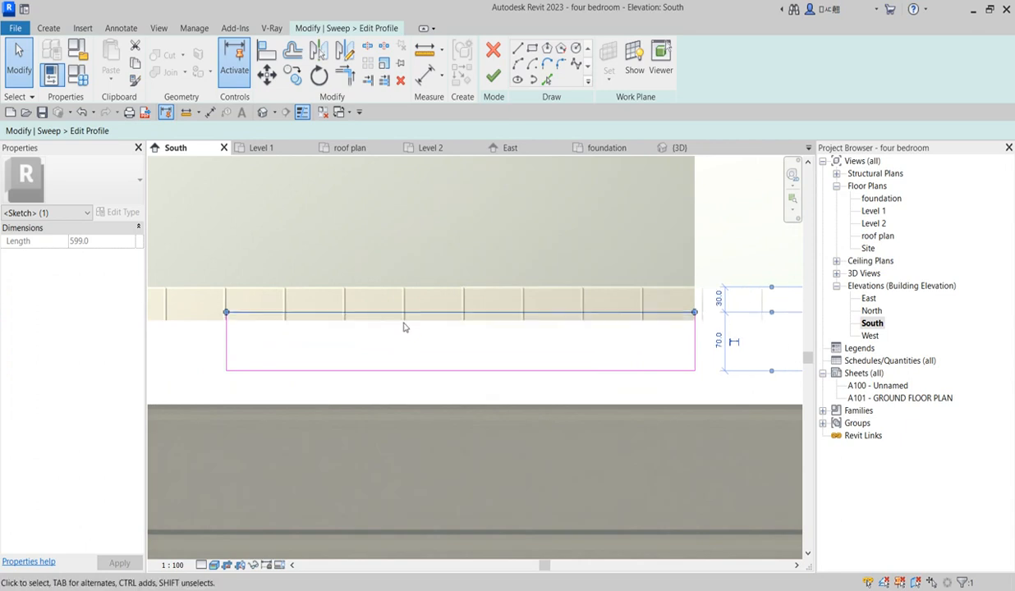
left_click(493, 76)
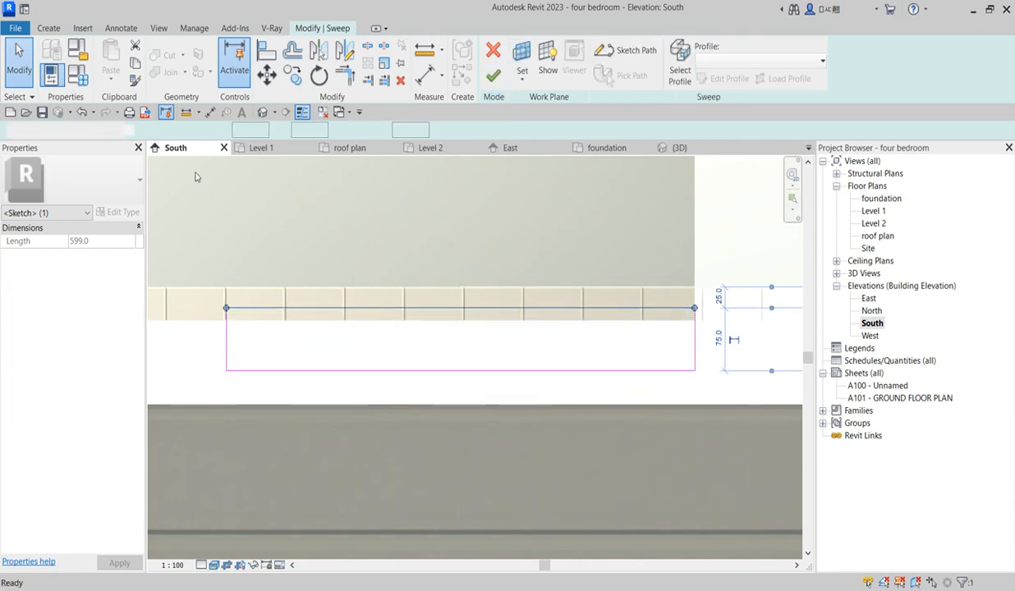
left_click(493, 76)
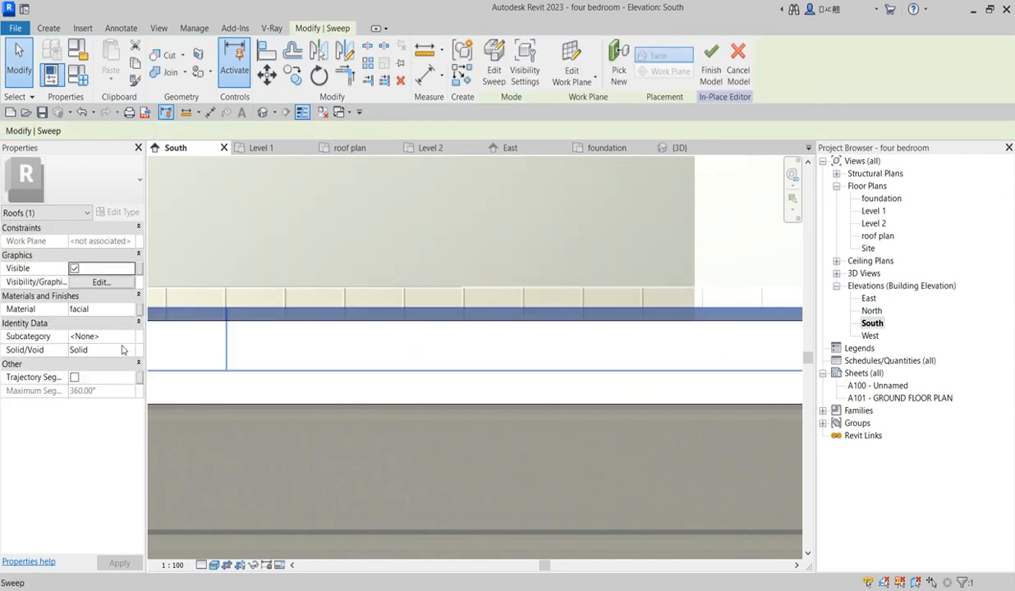
- Duplicate the sweep's facial material together with its assets
left_click(130, 310)
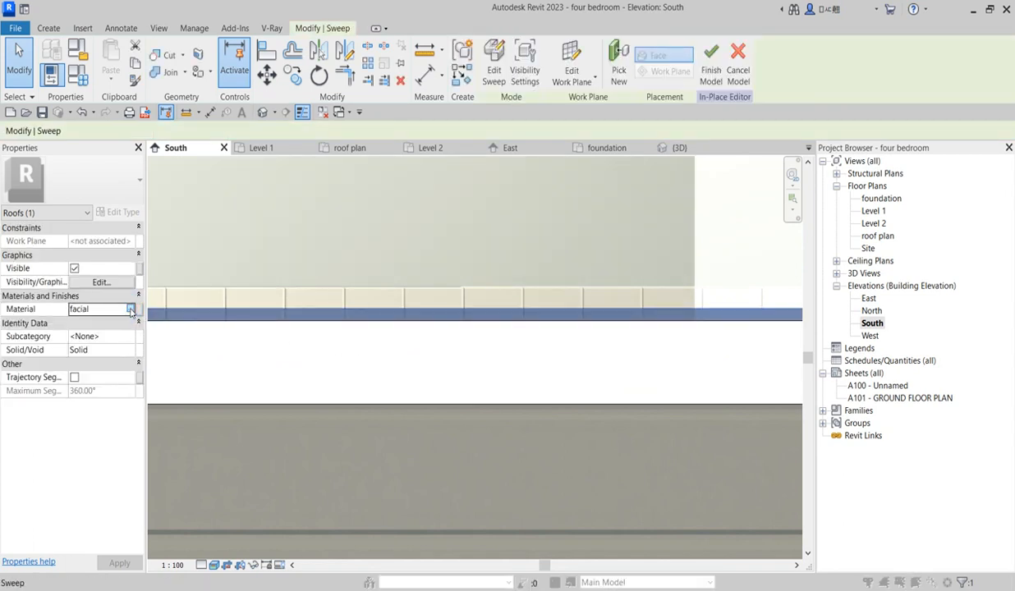
left_click(132, 310)
right_click(131, 310)
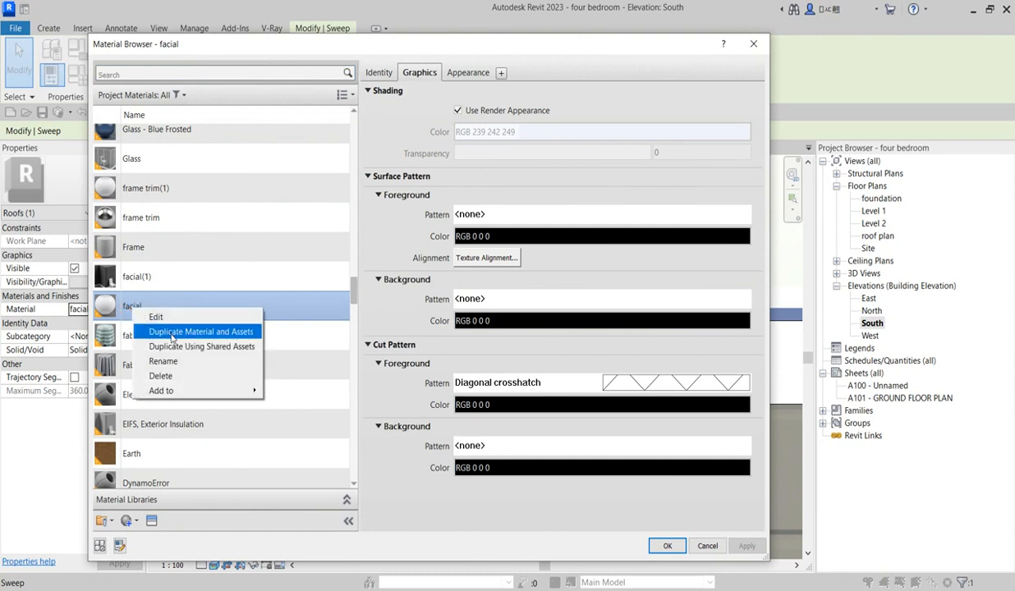
left_click(170, 330)
- Replace the duplicated material's appearance with the Grass - Dark Rye asset from the Sitework library and apply it to the sweep
left_click(470, 73)
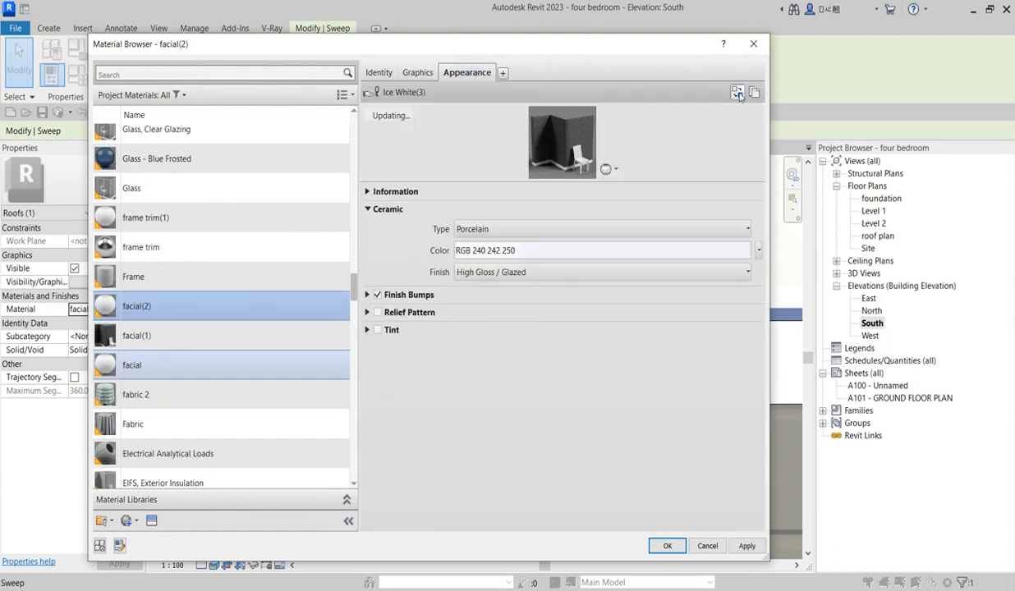
left_click(739, 92)
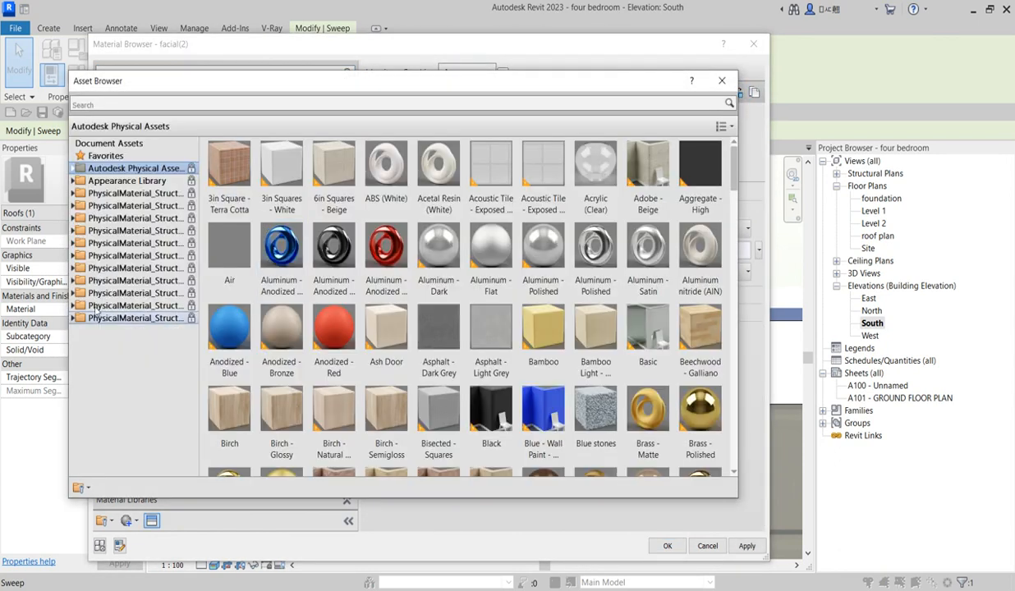
left_click(73, 182)
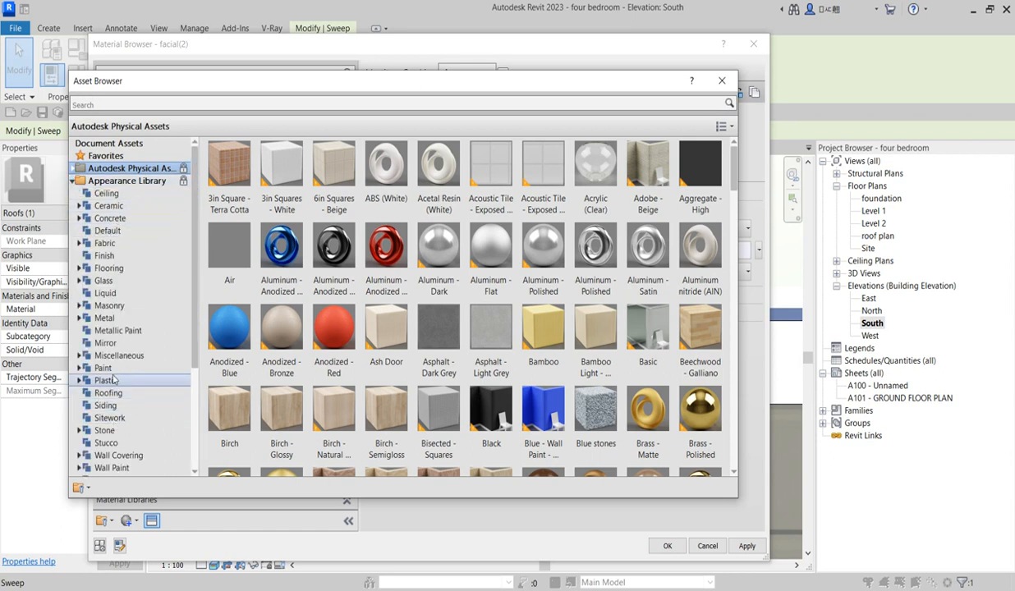
scroll(115, 376, "down", 2)
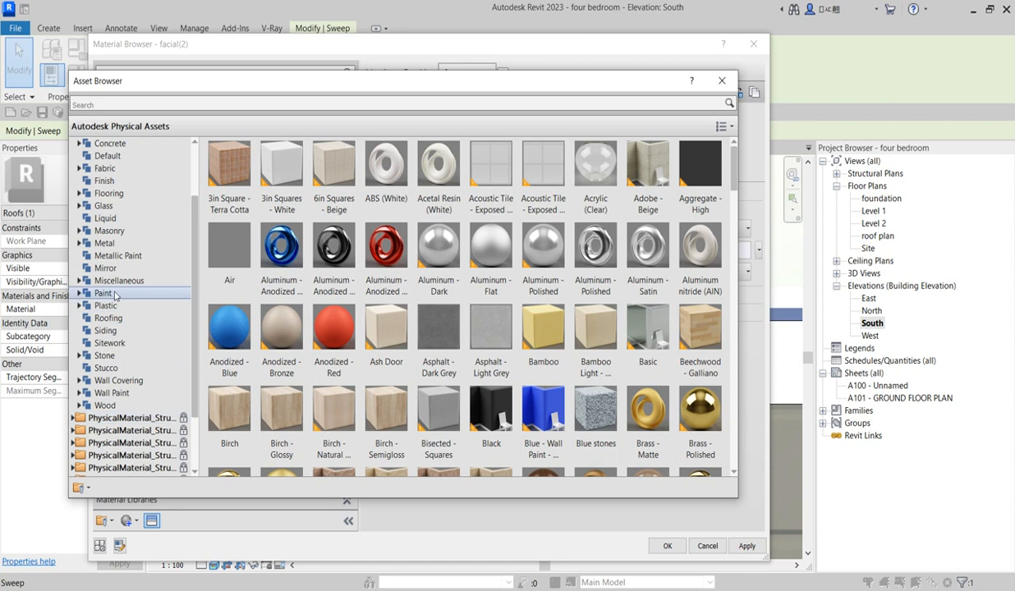
left_click(111, 343)
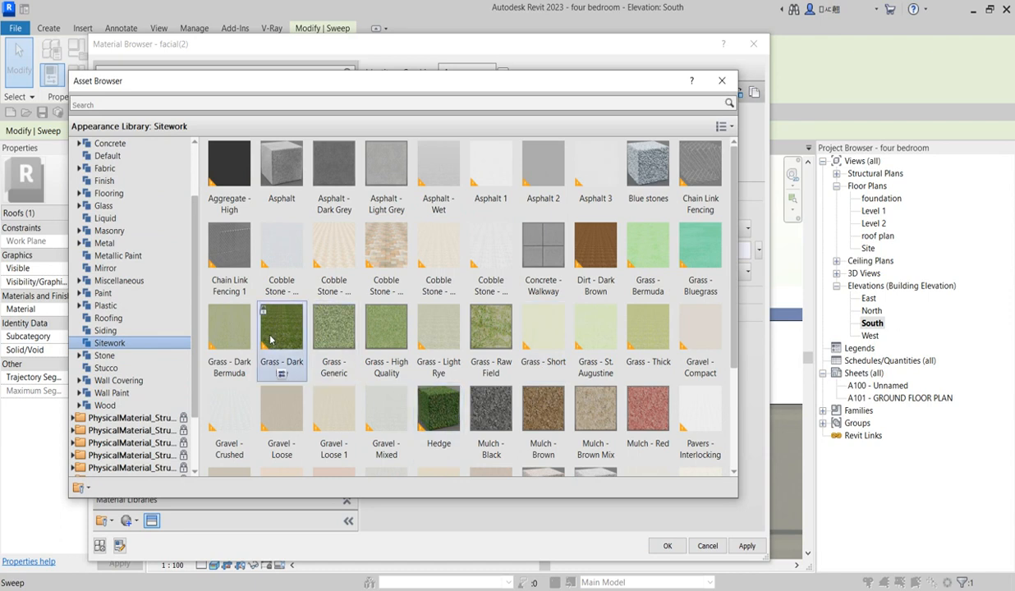
double_click(272, 338)
left_click(723, 81)
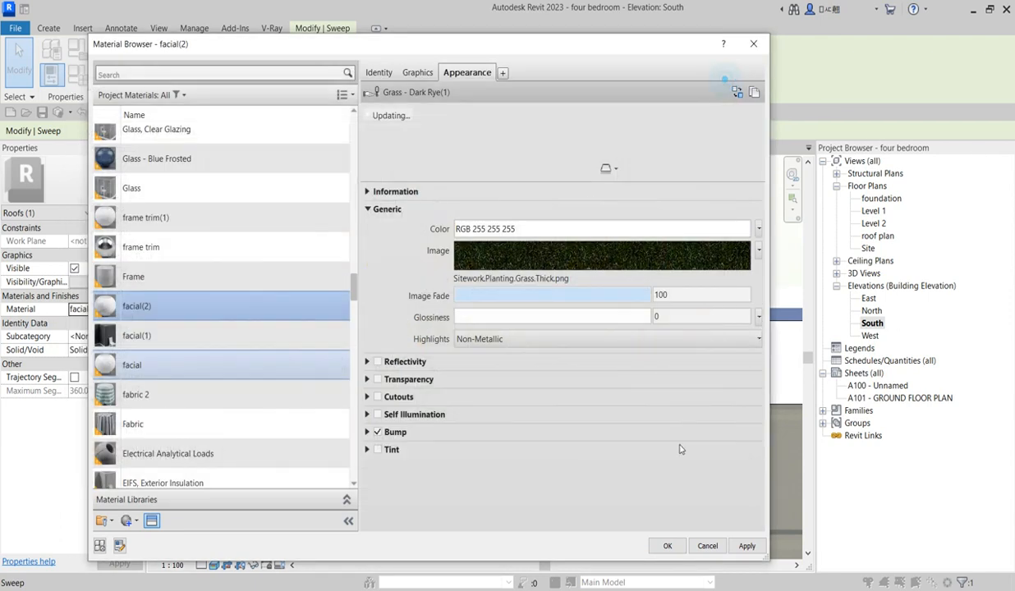
left_click(669, 547)
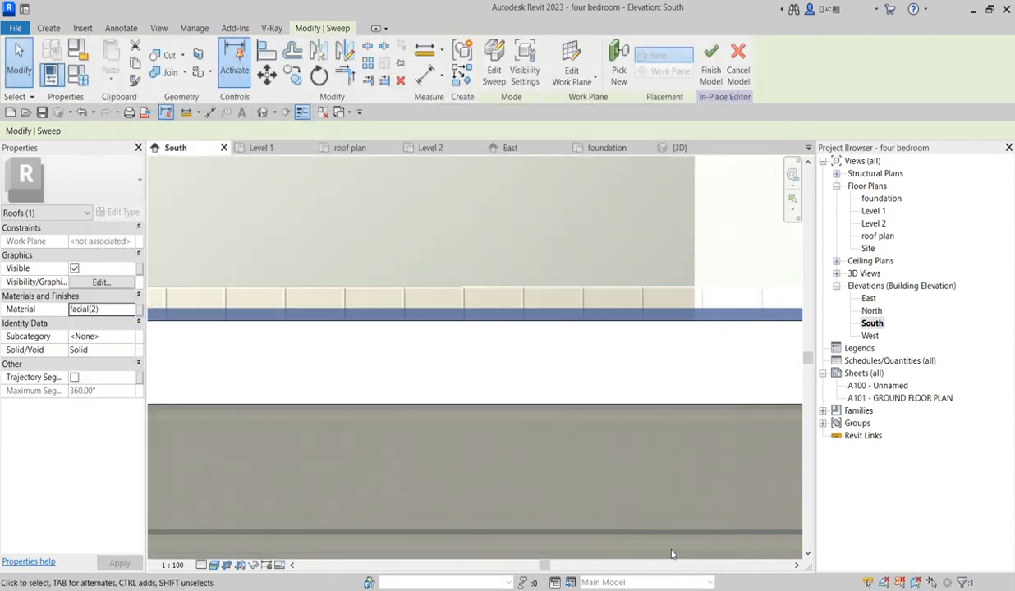
- Deselect the grass sweep and finish the in-place model
left_click(557, 467)
scroll(557, 467, "down", 1)
left_click(490, 67)
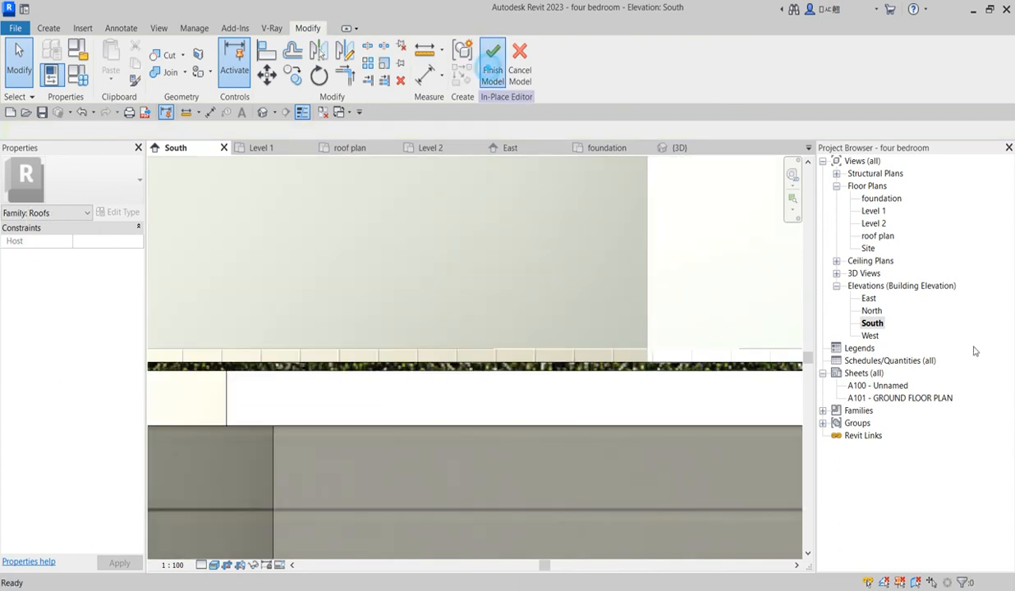
- Open the default 3D view and set its visual style to Realistic
left_click(836, 274)
left_click(875, 285)
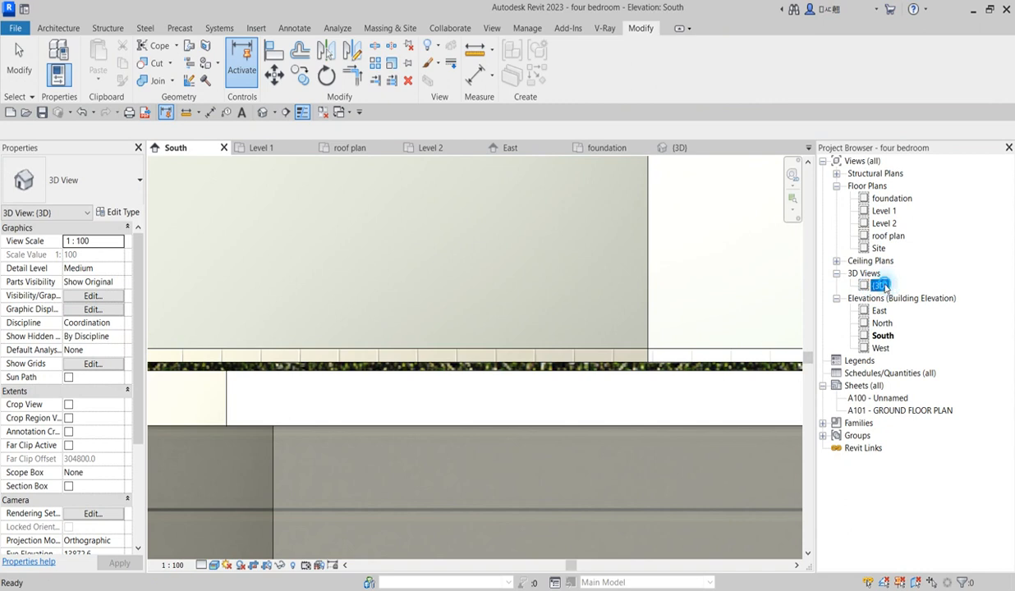
double_click(879, 285)
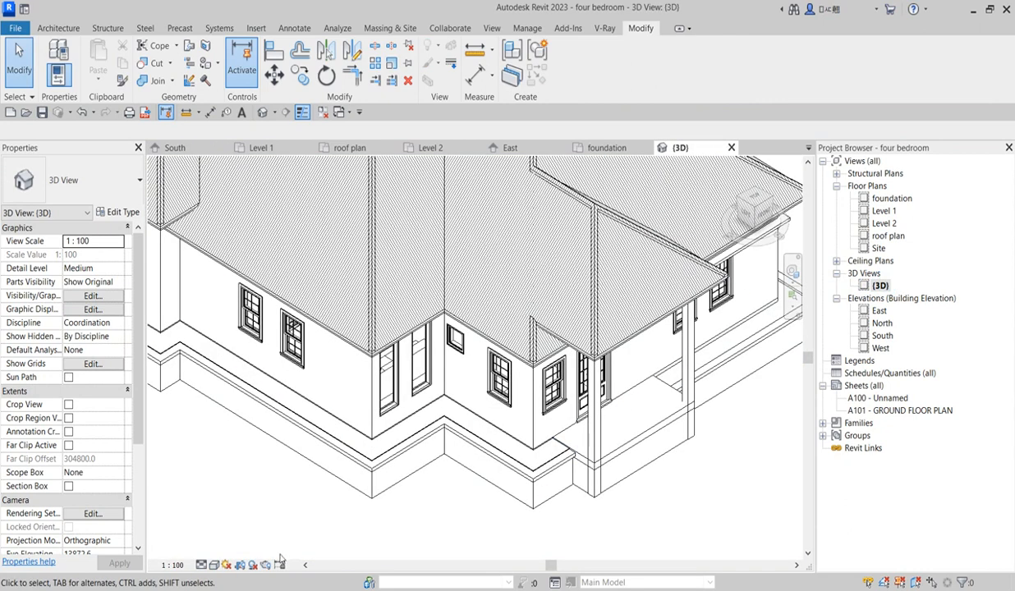
left_click(212, 565)
left_click(221, 532)
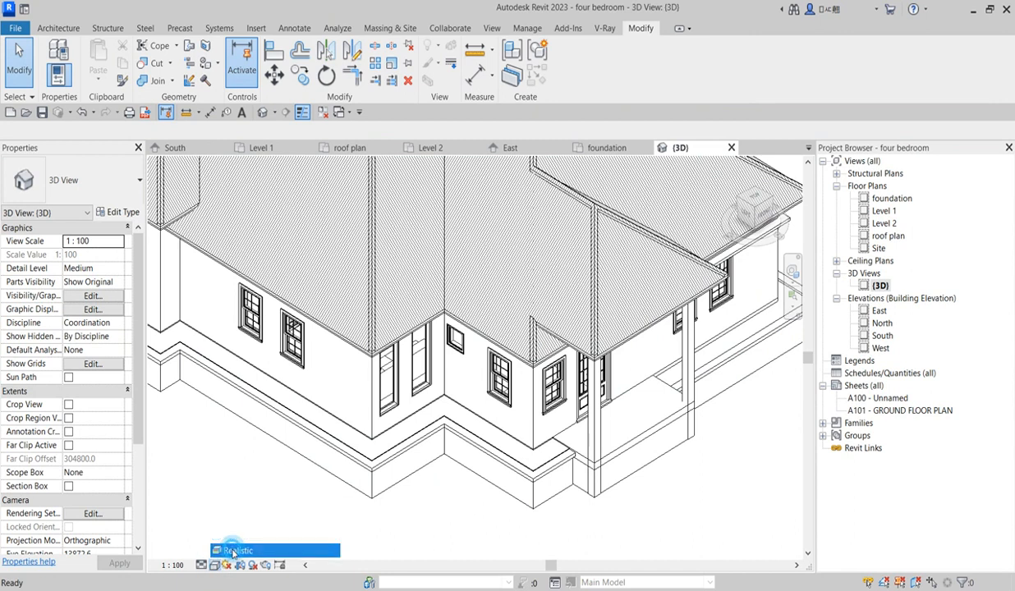
- Examine the grass strip and curb around the house's foundation in the 3D view
scroll(381, 516, "down", 5)
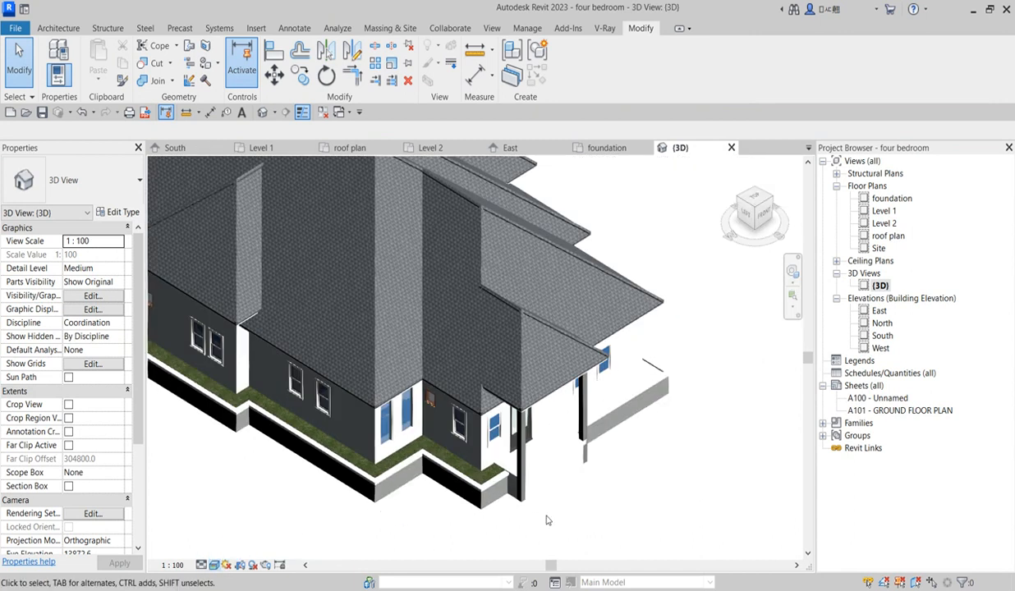
scroll(456, 472, "up", 6)
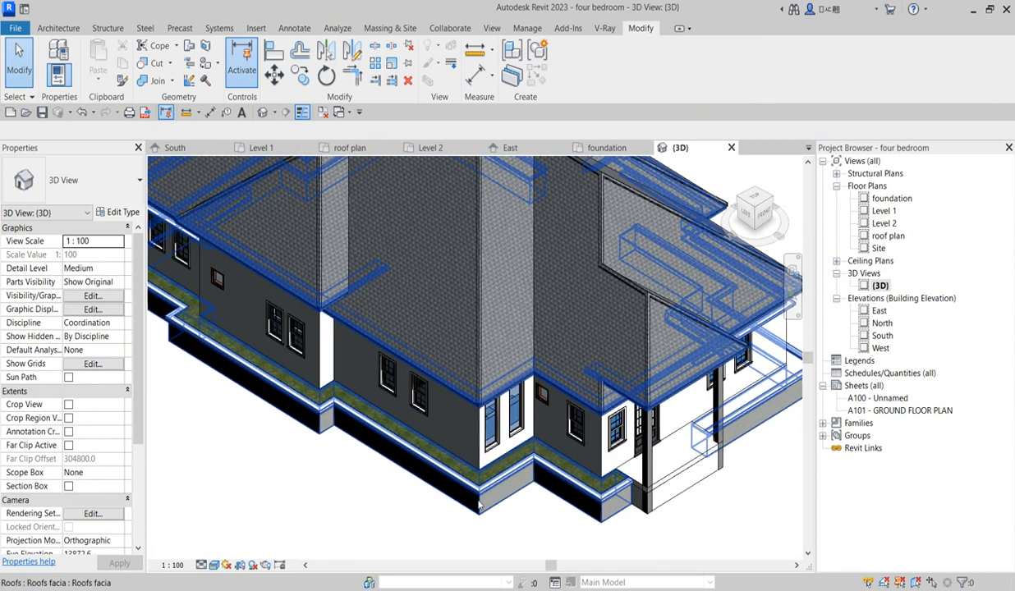
scroll(456, 472, "up", 2)
scroll(705, 464, "down", 5)
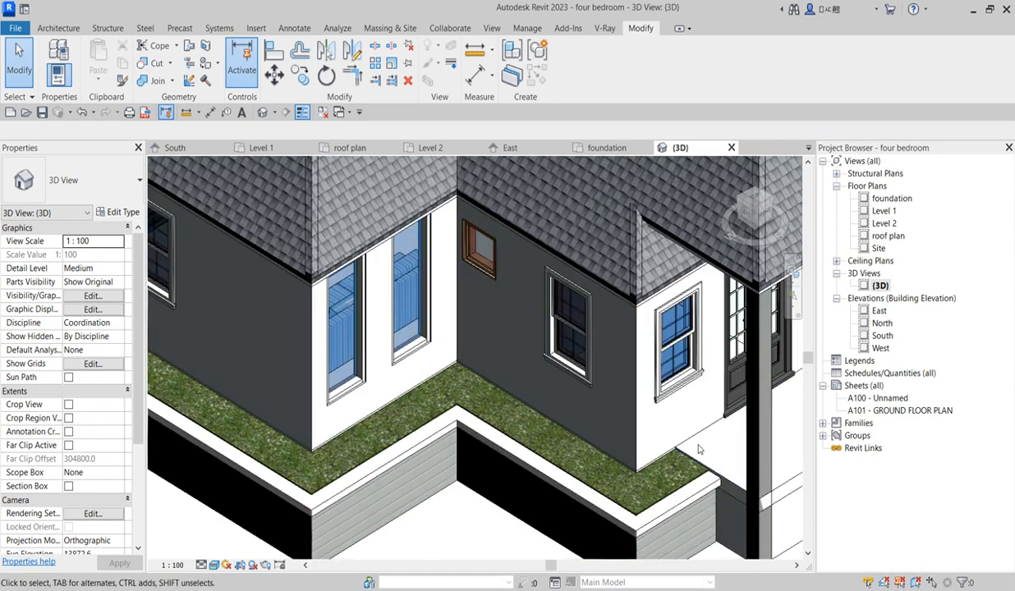
scroll(675, 452, "up", 4)
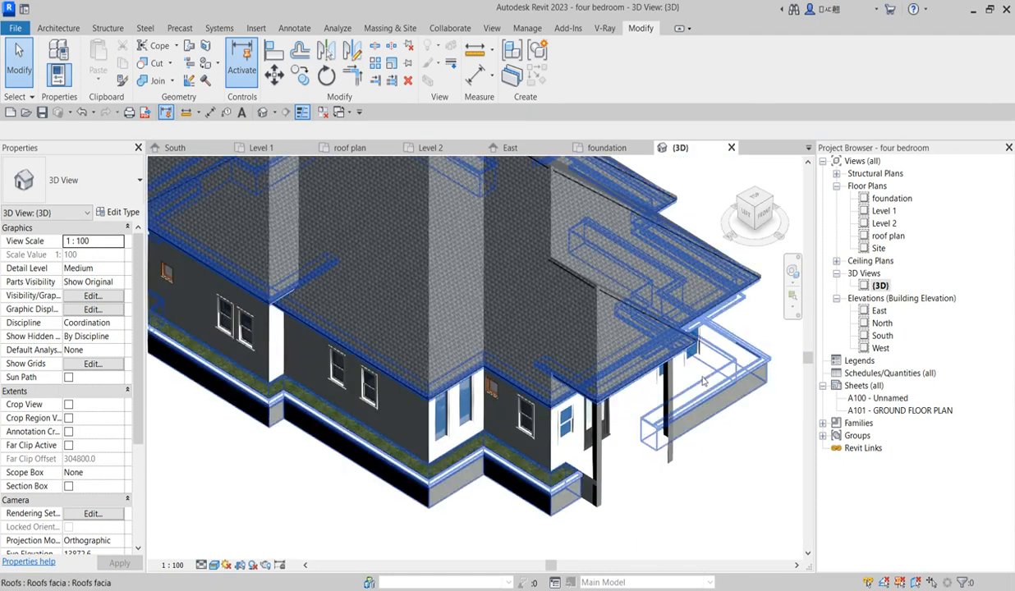
scroll(556, 443, "down", 4)
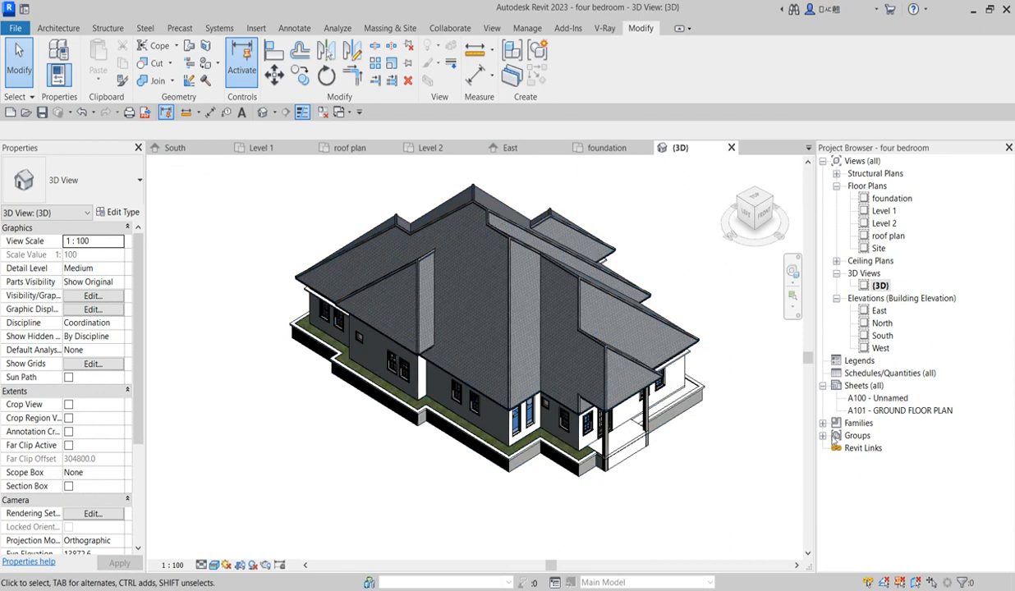
scroll(463, 401, "down", 2)
scroll(510, 435, "up", 6)
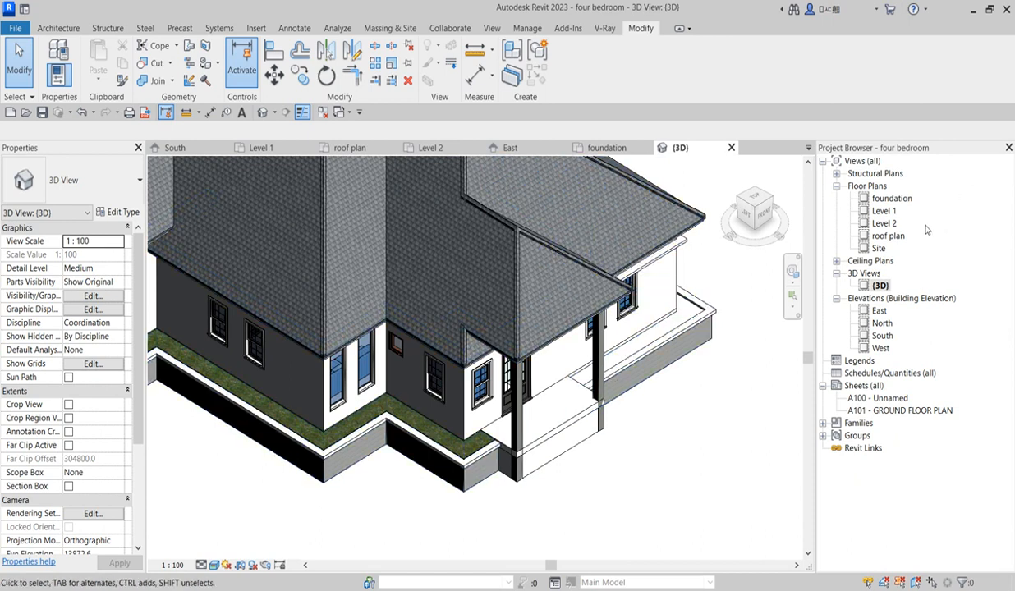
- Look at the Level 1 plan, open the East elevation and leave its crop region unselected
double_click(876, 211)
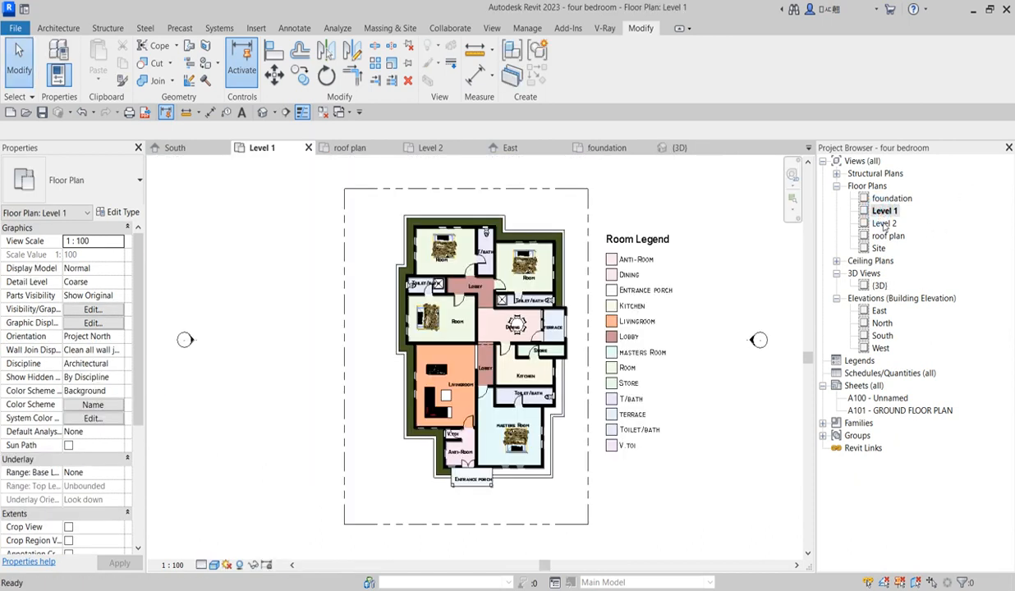
double_click(879, 312)
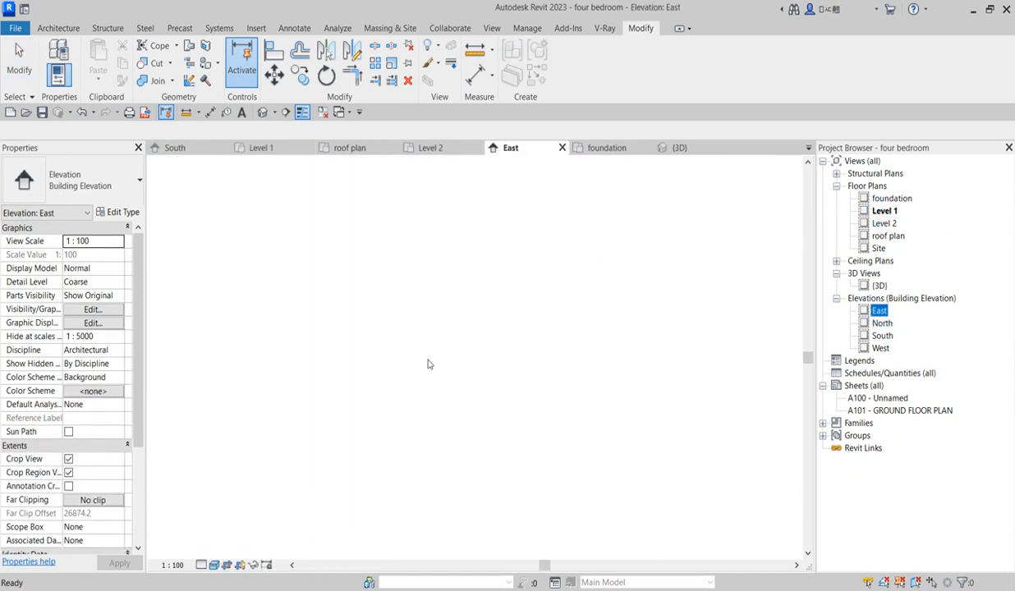
scroll(374, 407, "down", 3)
scroll(370, 395, "up", 4)
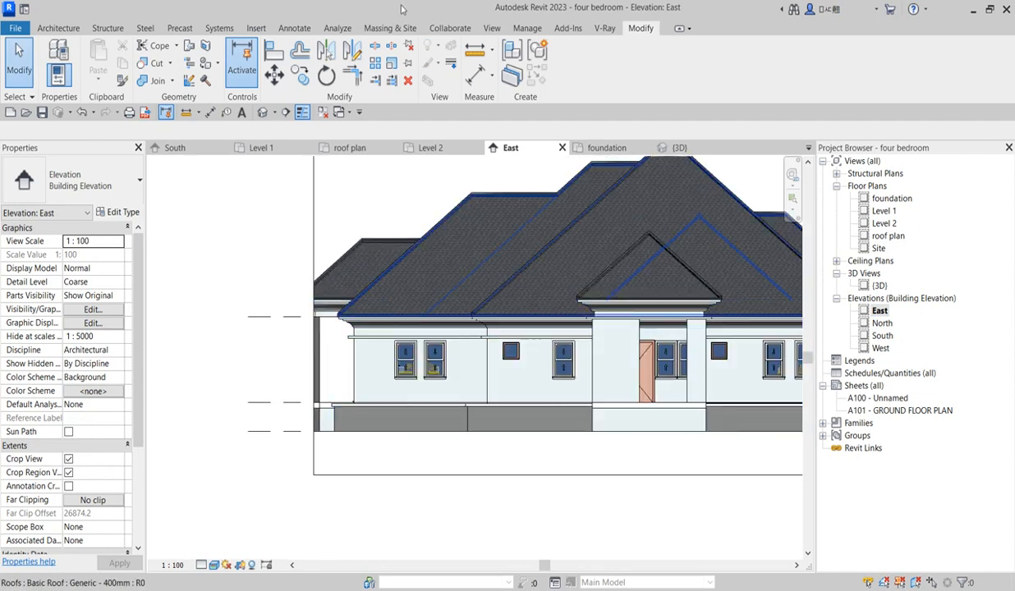
left_click(314, 226)
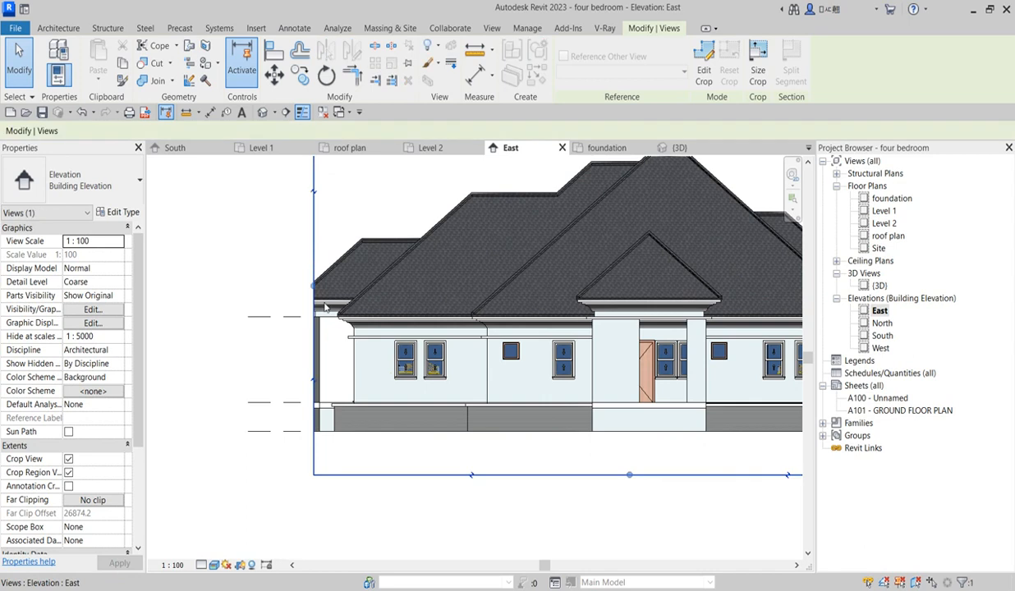
scroll(317, 260, "down", 2)
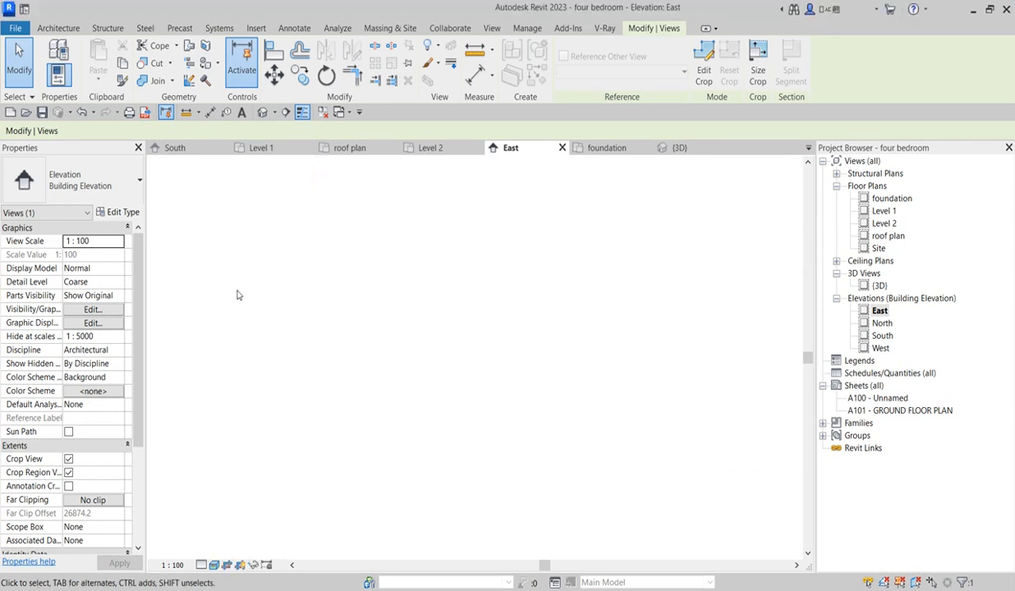
left_click(306, 225)
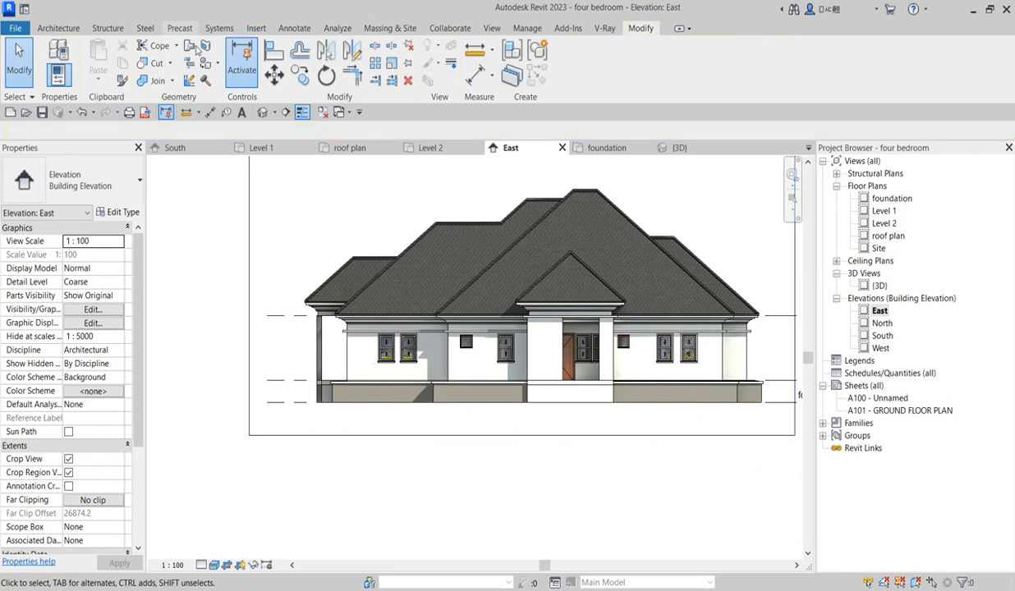
- Set the East elevation's visual style to Hidden Line and switch its shadows off
left_click(213, 566)
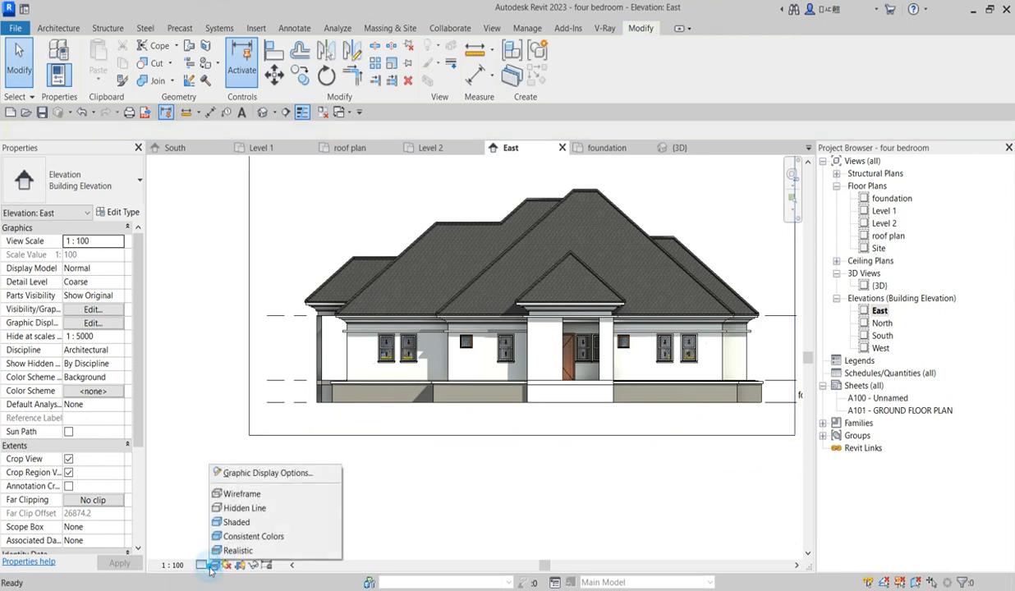
left_click(244, 509)
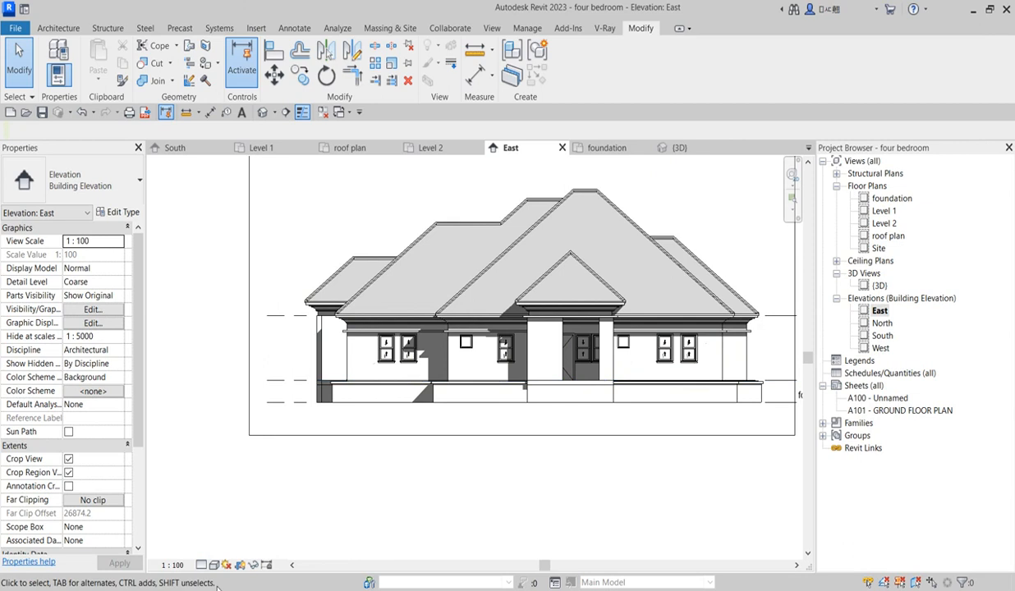
left_click(266, 565)
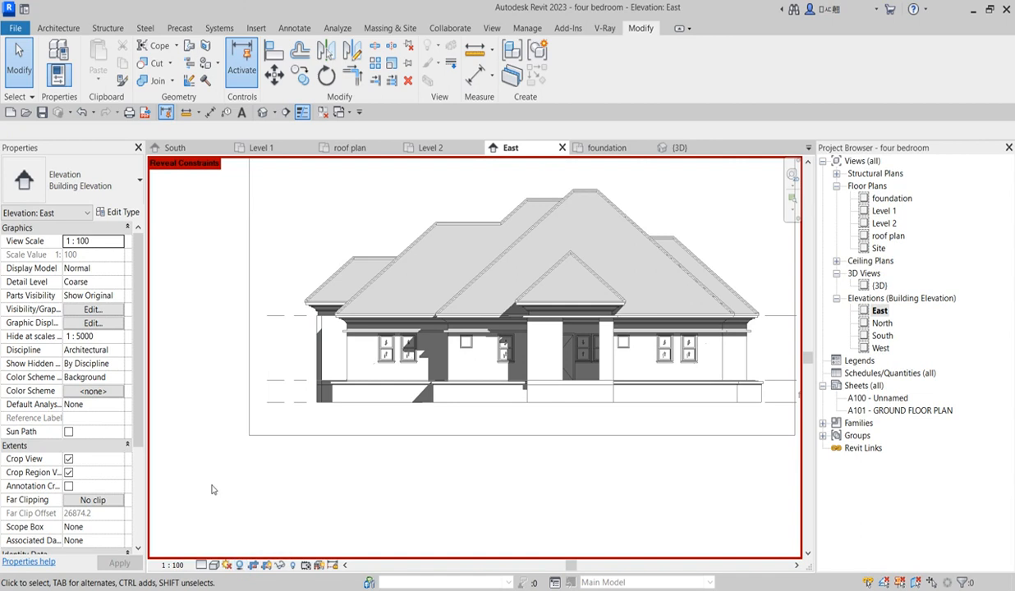
left_click(239, 567)
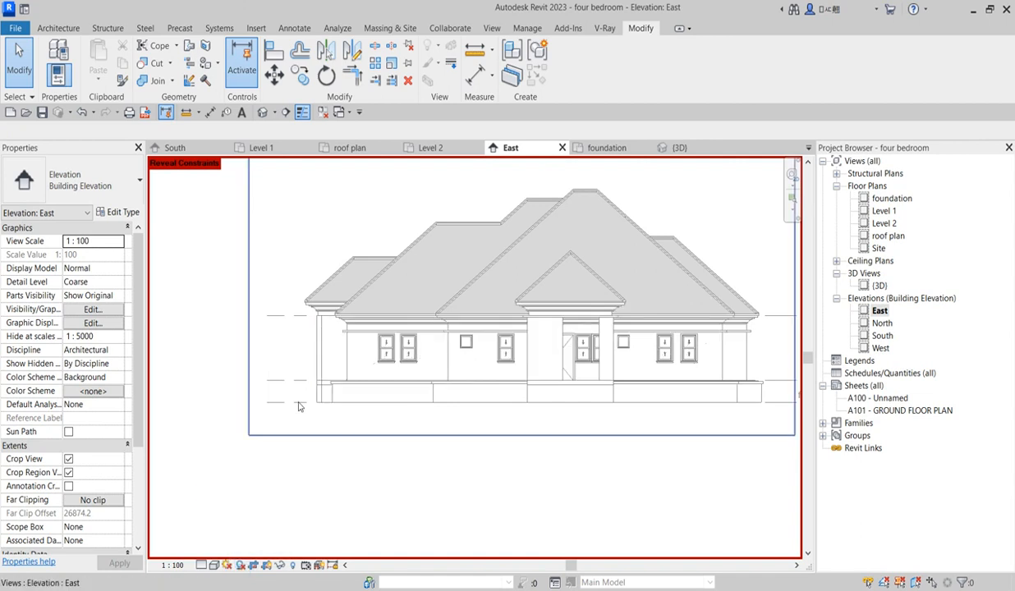
- Open the in-place base sweep model for editing and start an extrusion on a work plane picked from a wall
scroll(289, 279, "up", 1)
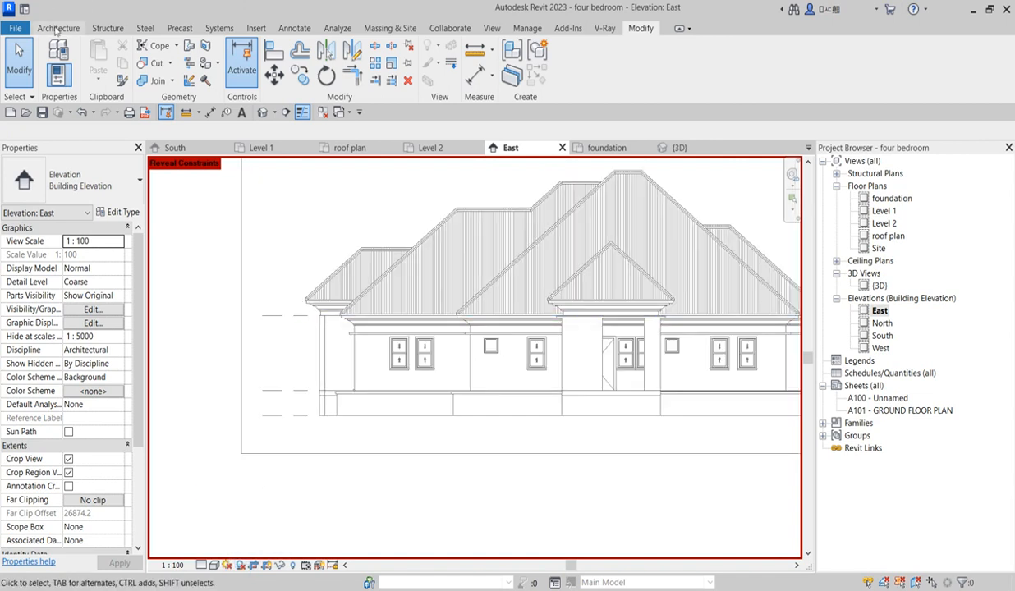
double_click(361, 400)
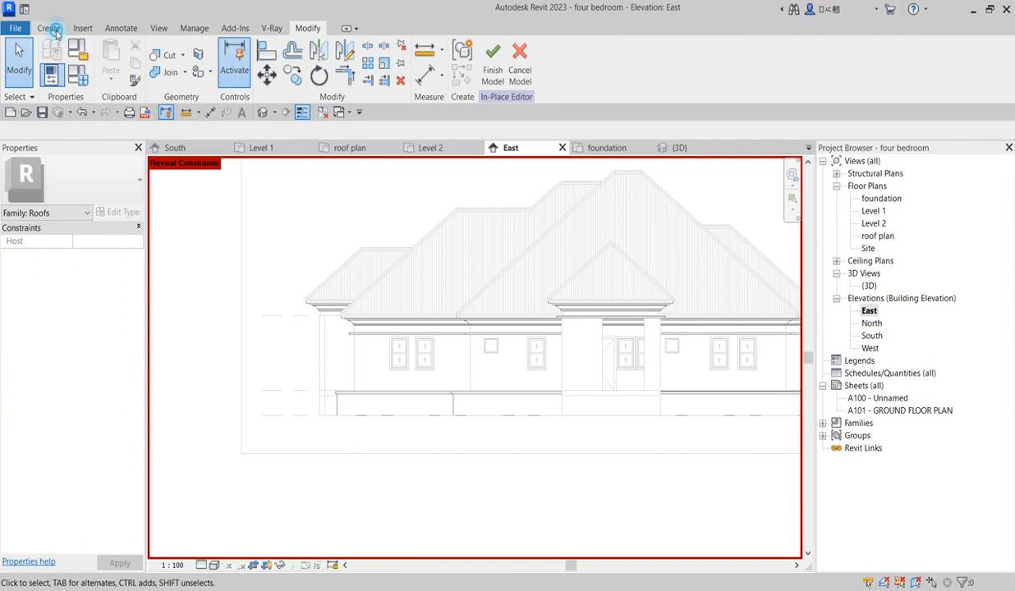
left_click(50, 28)
left_click(112, 62)
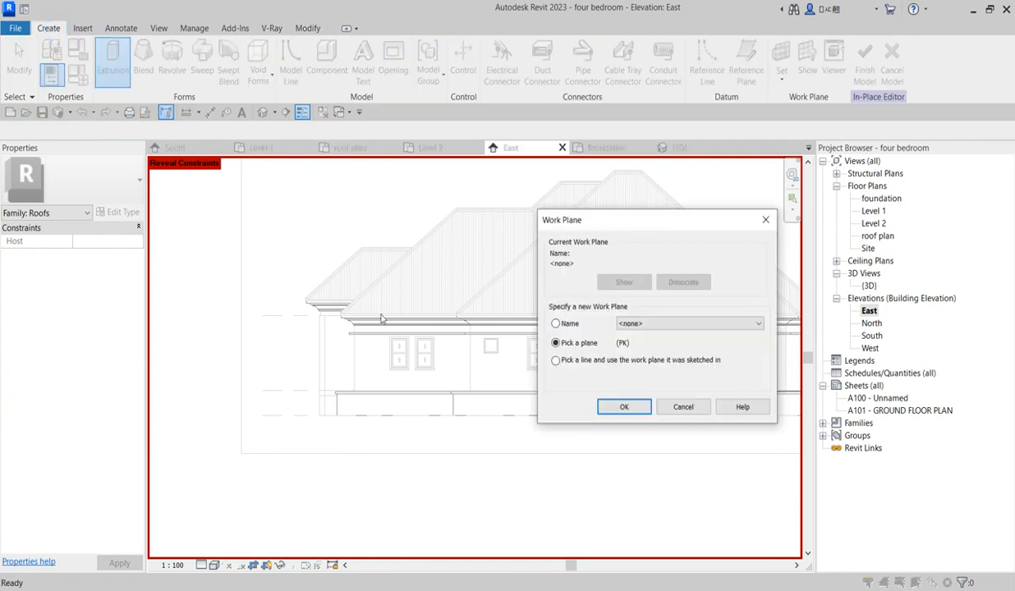
left_click(624, 407)
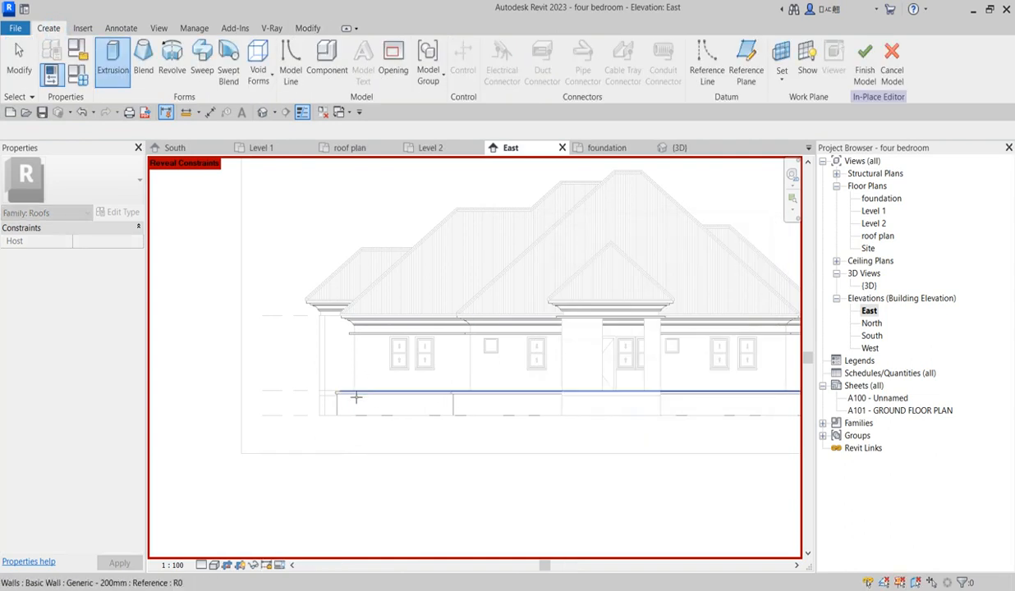
left_click(354, 352)
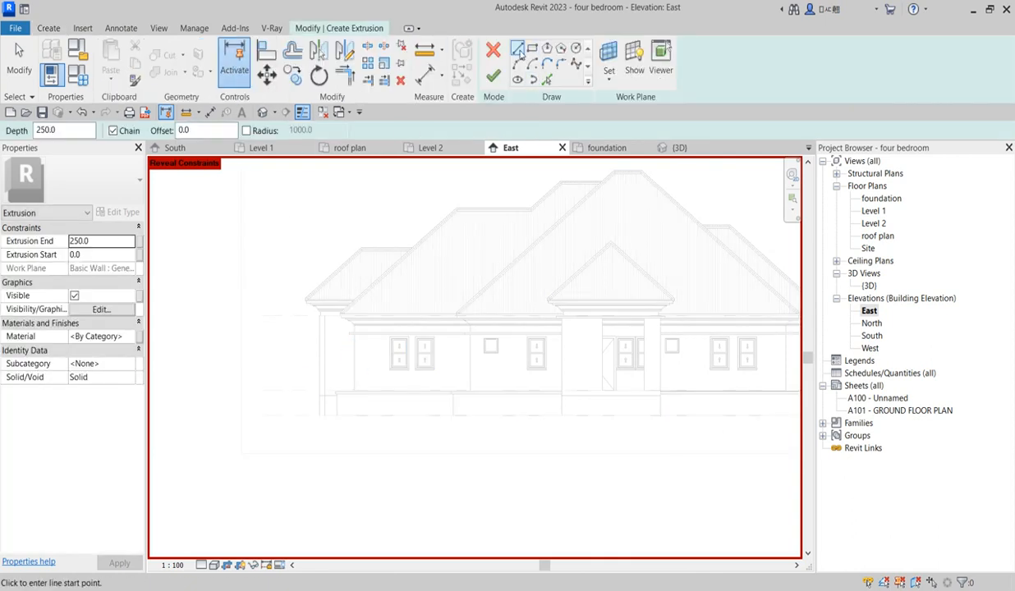
- Sketch the top step outward from the porch edge with a 300 mm tread and a 180 mm riser
scroll(299, 426, "up", 5)
scroll(349, 350, "up", 3)
left_click(349, 343)
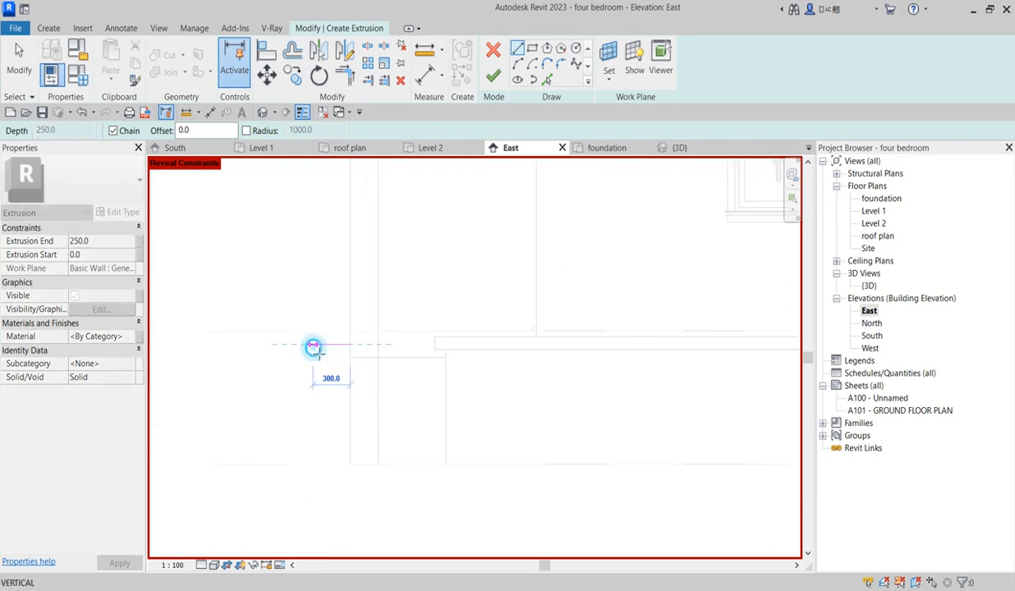
left_click(313, 346)
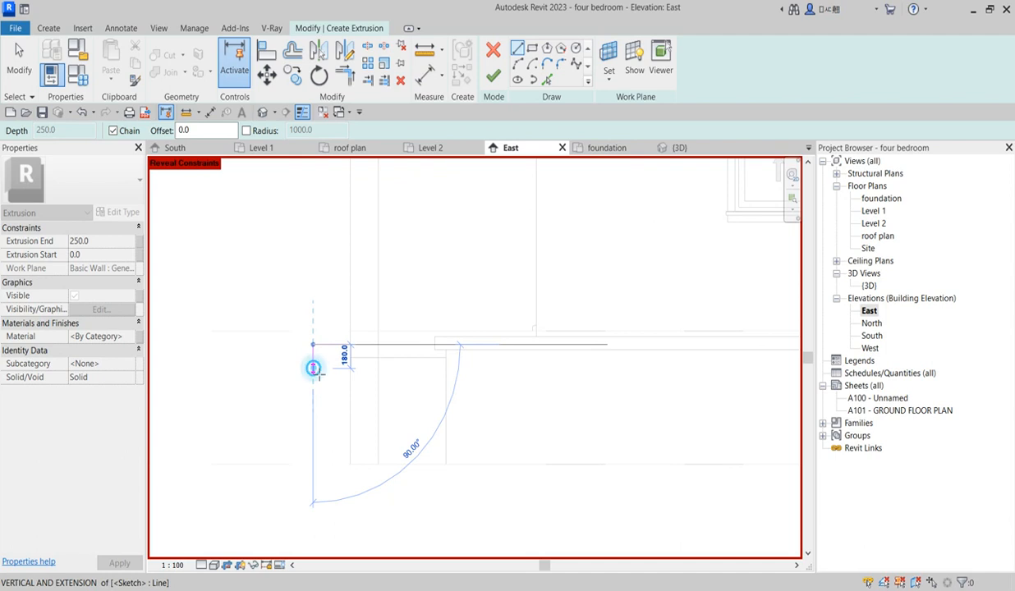
left_click(314, 369)
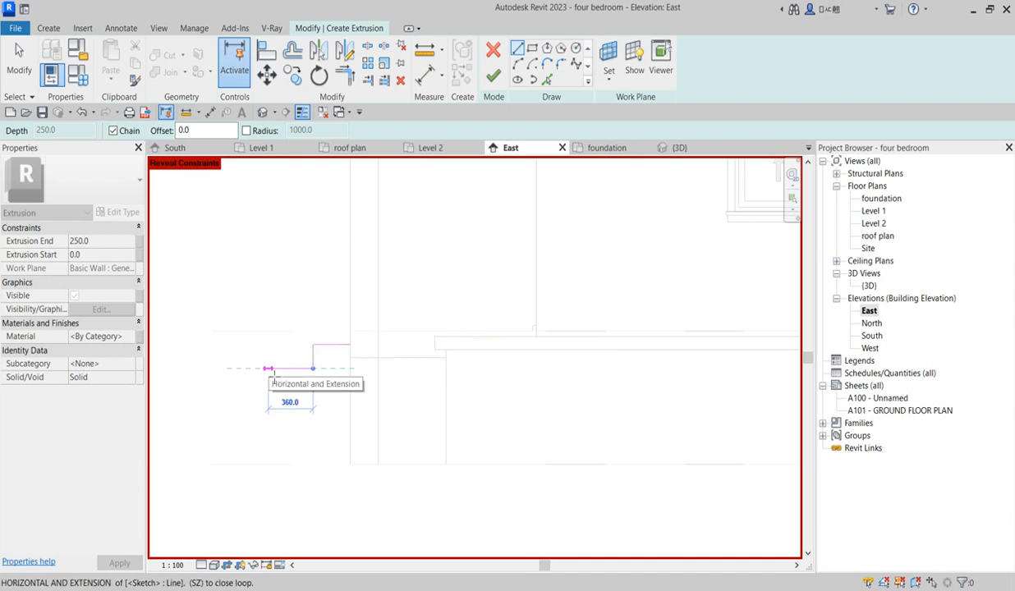
key("Escape")
key("Escape")
left_click(266, 309)
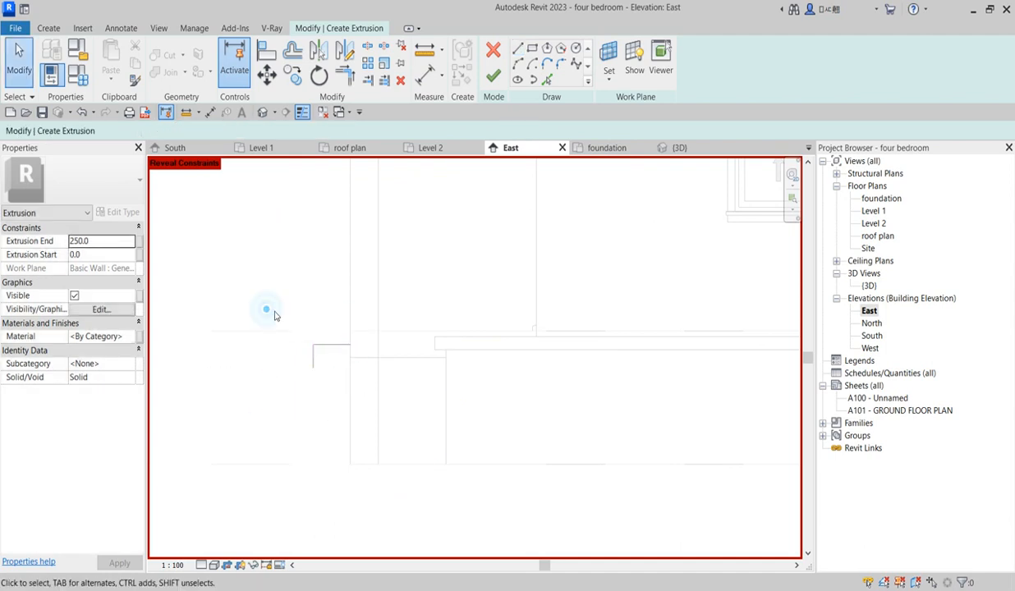
- Copy the tread and riser lines twice from end to end, forming three descending steps
left_click_drag(261, 302, 383, 422)
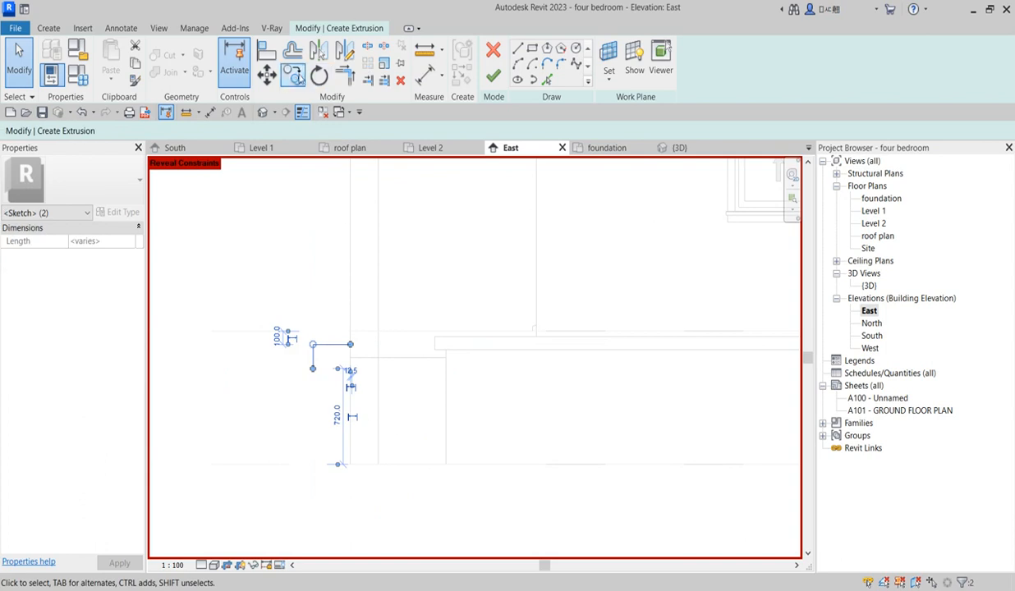
left_click(293, 75)
left_click(350, 344)
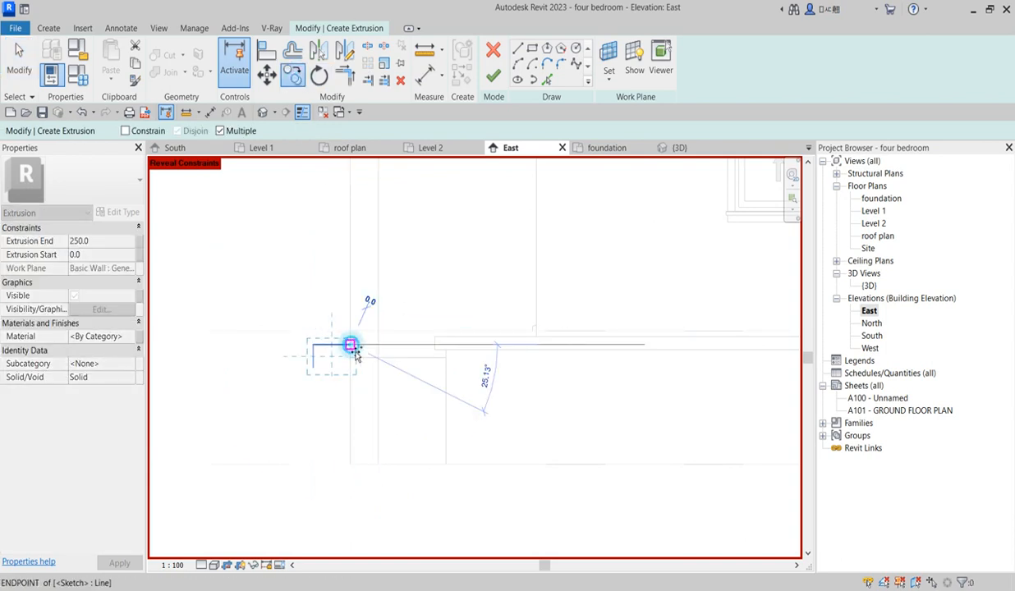
left_click(317, 378)
left_click(277, 401)
left_click(241, 427)
scroll(383, 410, "down", 2)
scroll(321, 441, "up", 1)
key("Escape")
scroll(317, 437, "up", 1)
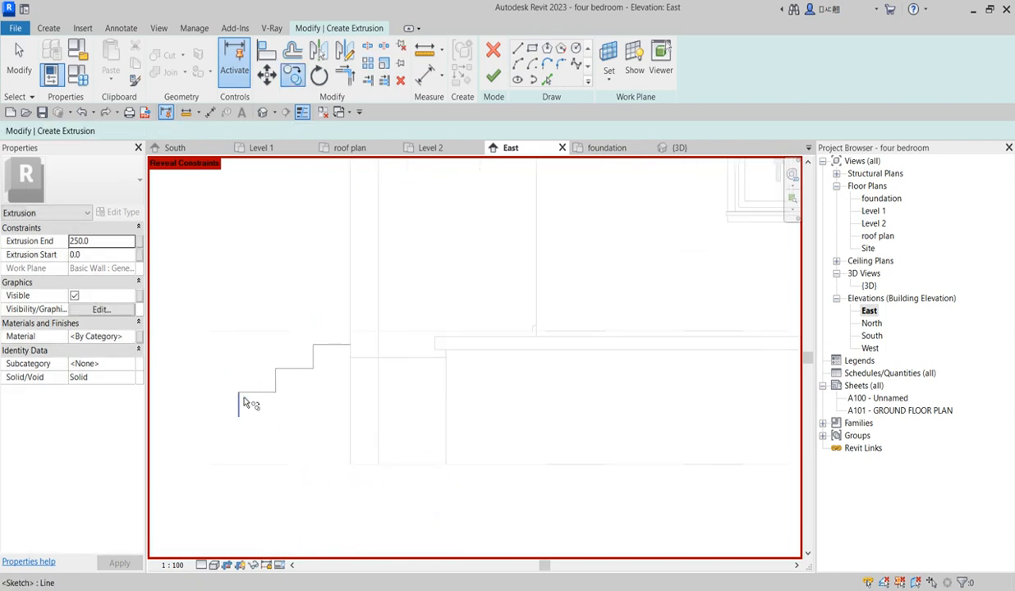
key("Escape")
left_click_drag(211, 377, 294, 422)
scroll(294, 377, "up", 1)
left_click(280, 280)
scroll(317, 396, "up", 2)
scroll(530, 323, "down", 1)
scroll(527, 324, "down", 1)
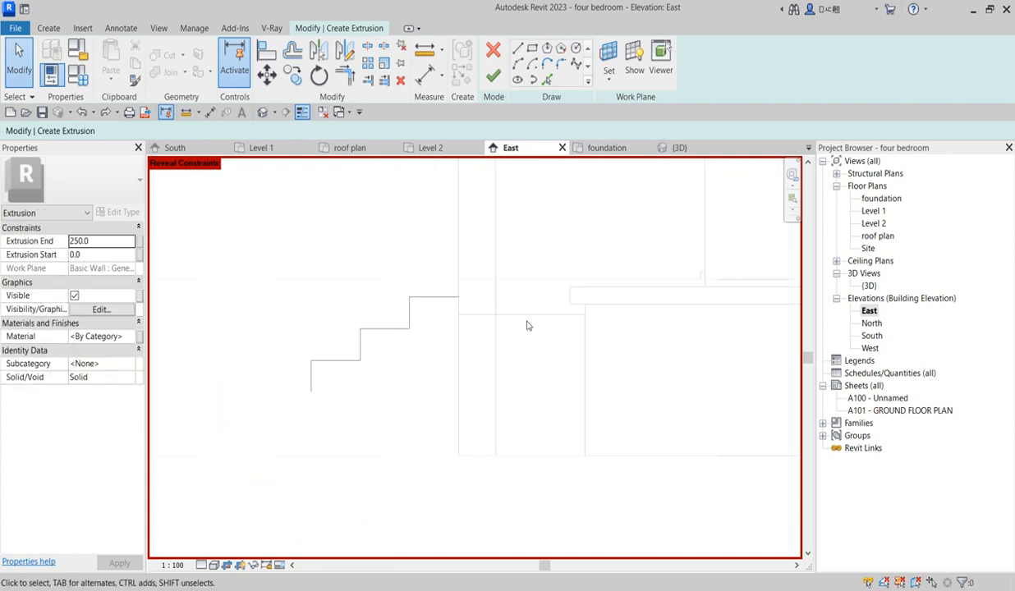
- Copy the lowest tread and riser pair twice more so the five-step profile reaches ground level
left_click_drag(390, 426, 277, 352)
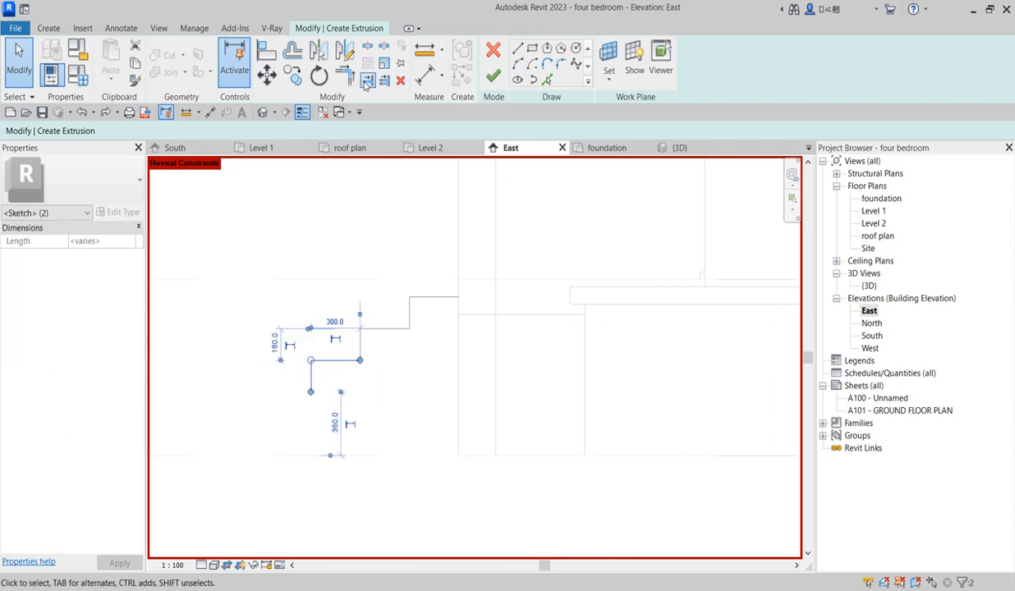
left_click(277, 565)
left_click(295, 77)
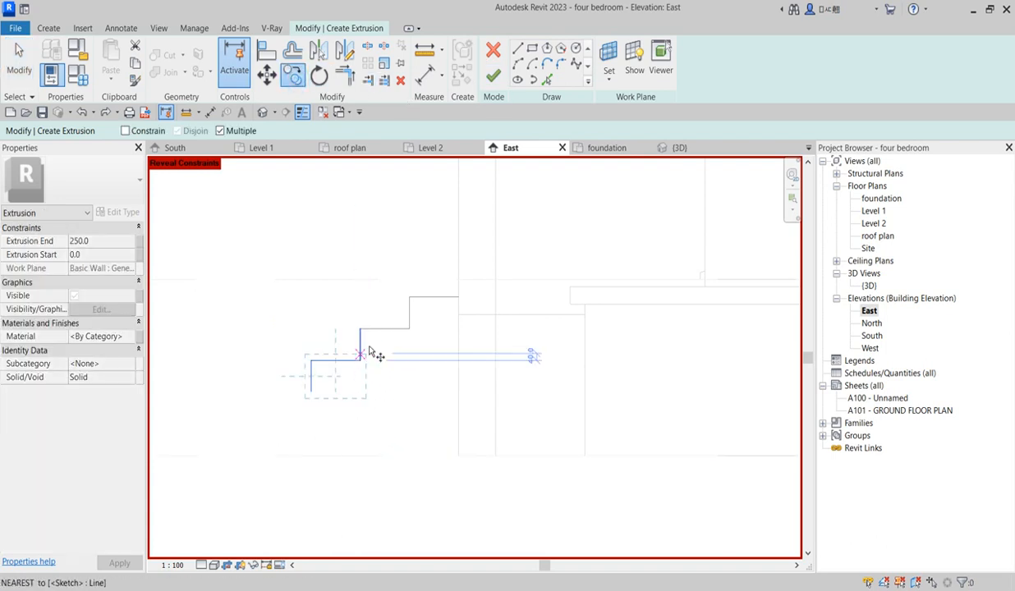
left_click(409, 330)
left_click(360, 361)
left_click(316, 397)
scroll(410, 441, "down", 2)
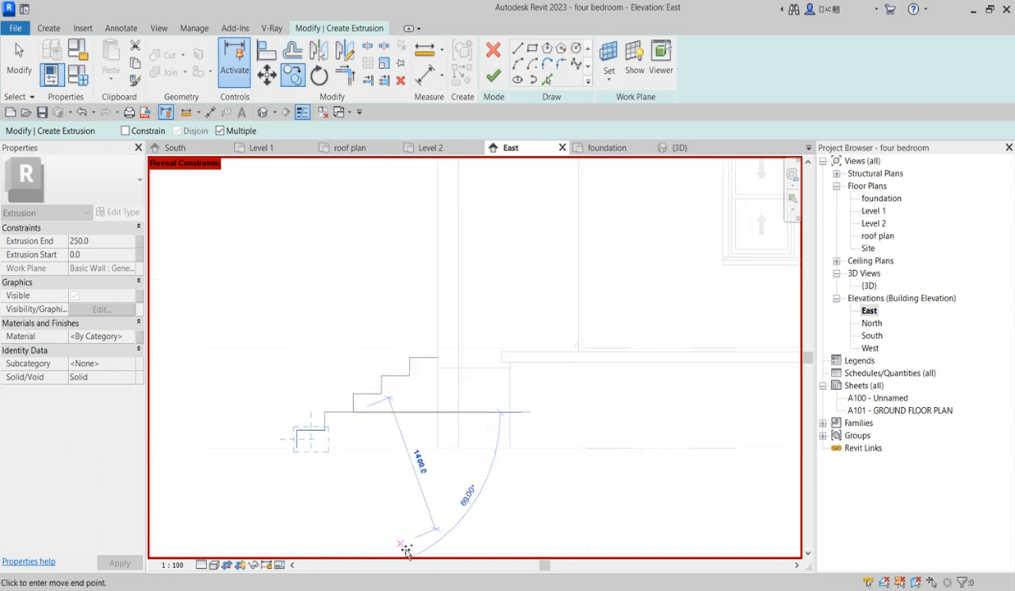
left_click(406, 550)
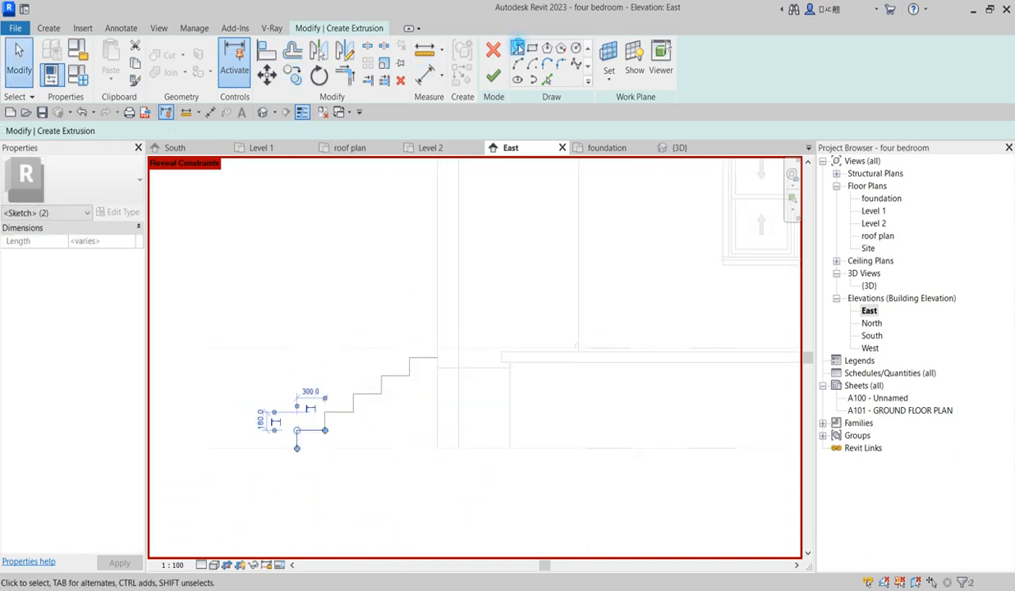
- Close the step profile with a 900 mm vertical line and a base line, and finish the 250 mm deep extrusion
left_click(519, 49)
left_click(438, 358)
left_click(438, 448)
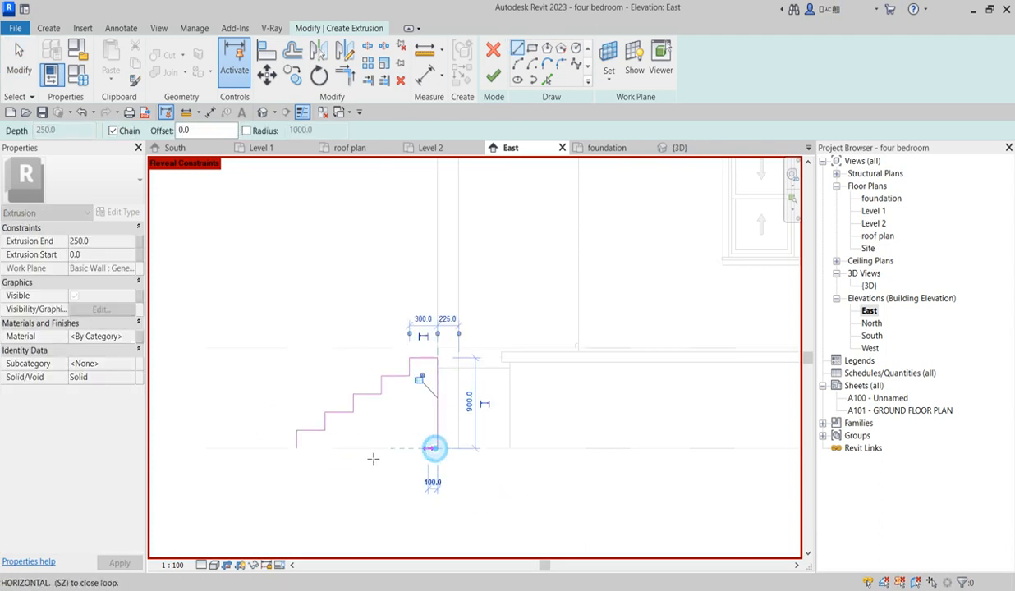
left_click(296, 448)
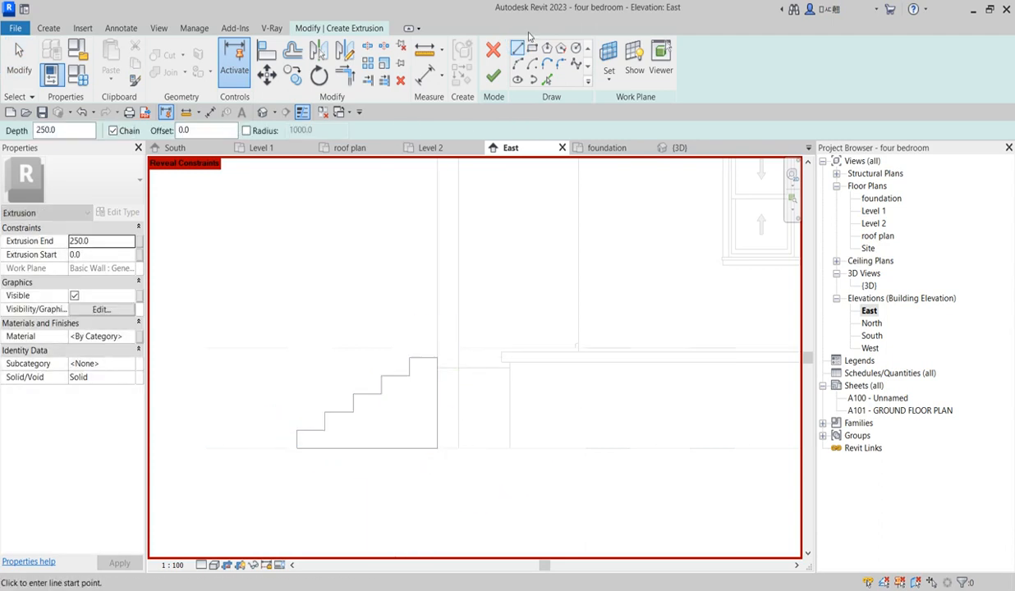
left_click(492, 75)
- Turn off Reveal Constraints in the East elevation
scroll(453, 290, "down", 3)
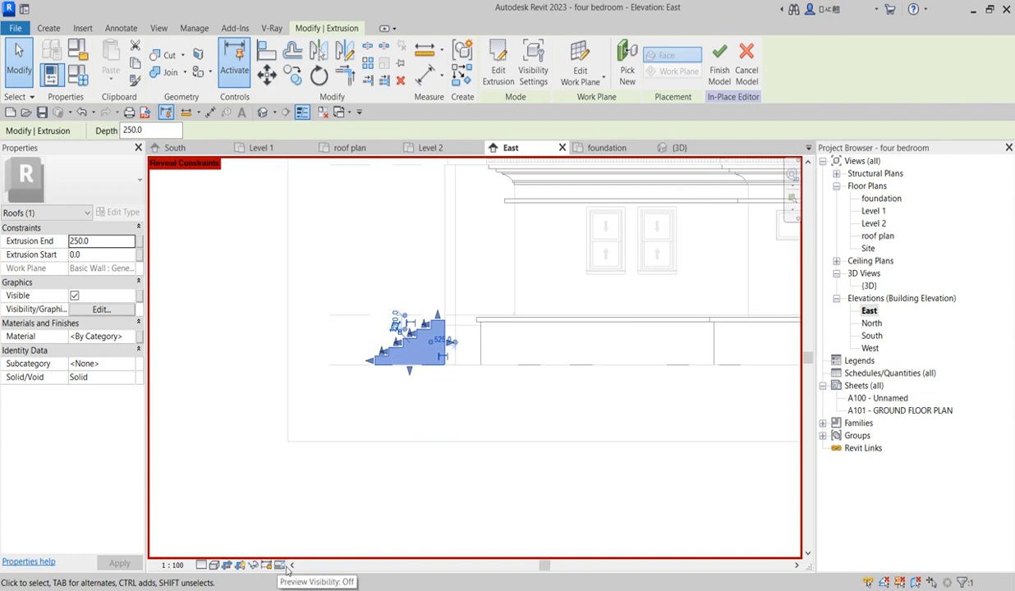
left_click(268, 565)
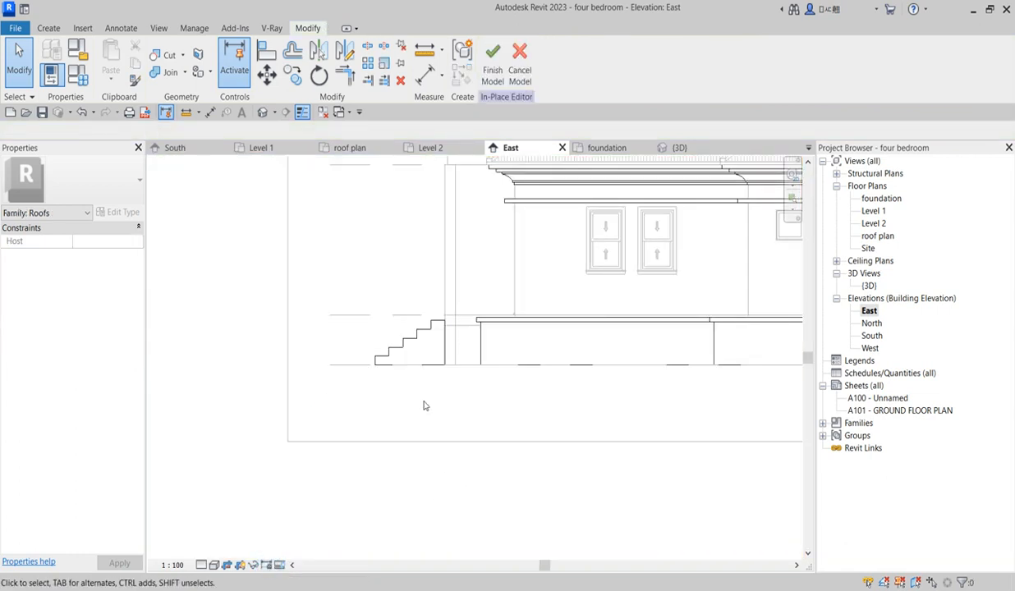
scroll(417, 374, "down", 2)
- Select the stepped extrusion and open the South elevation to locate it against the front of the house
left_click(417, 376)
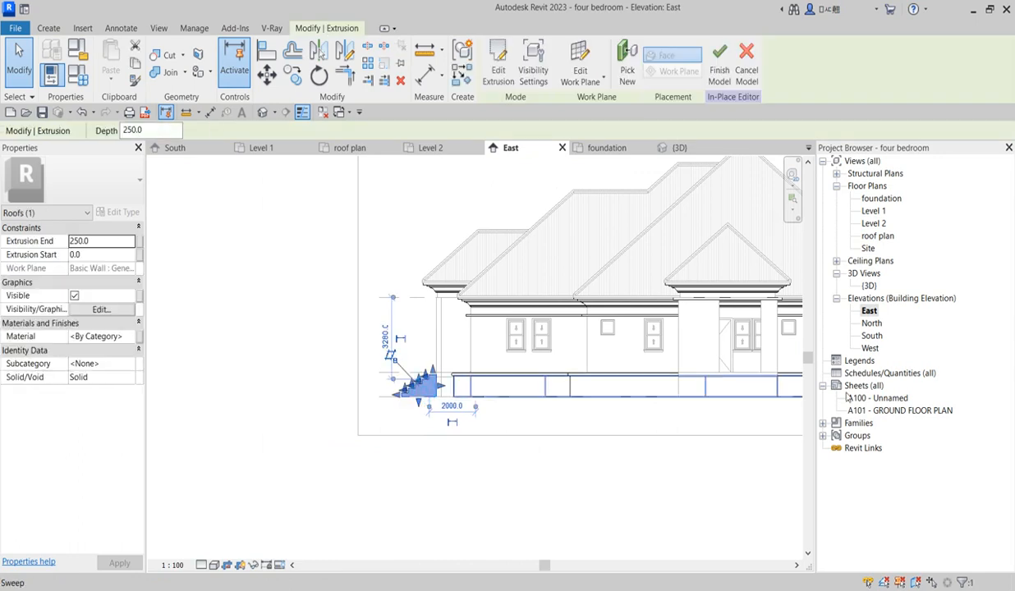
double_click(872, 339)
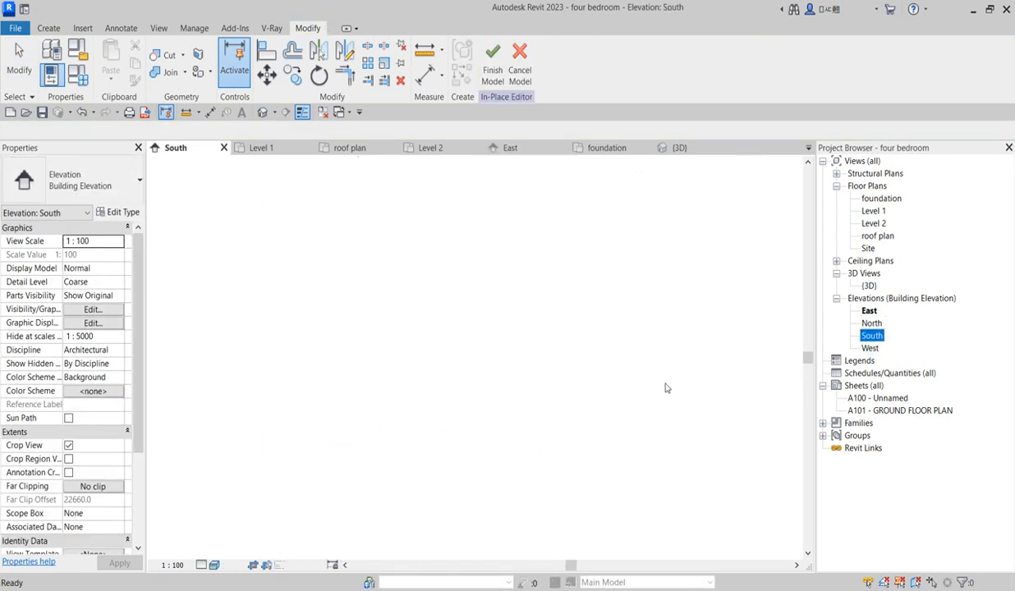
scroll(635, 344, "down", 4)
scroll(635, 338, "down", 3)
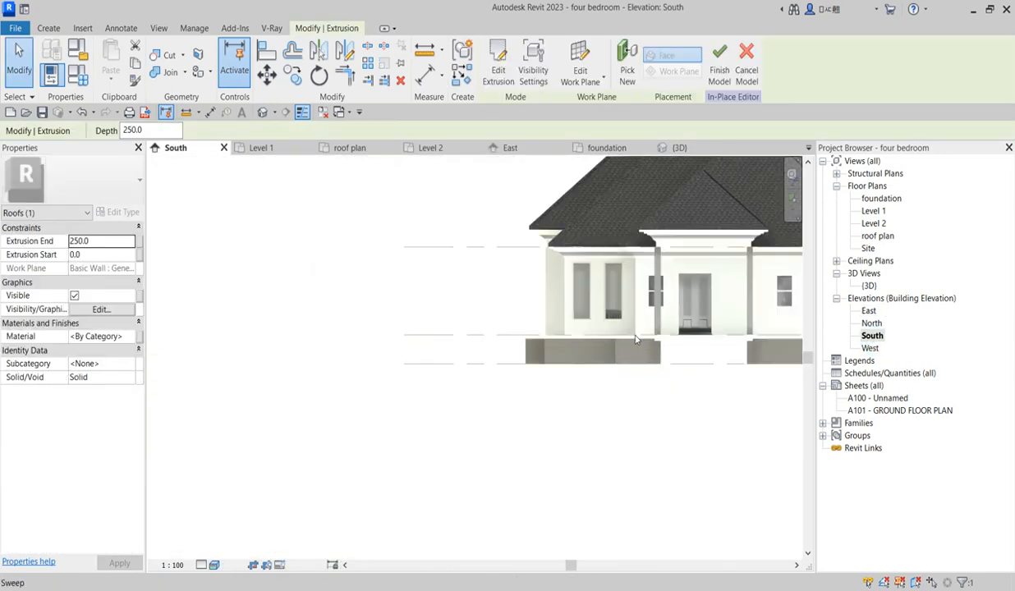
scroll(662, 390, "up", 5)
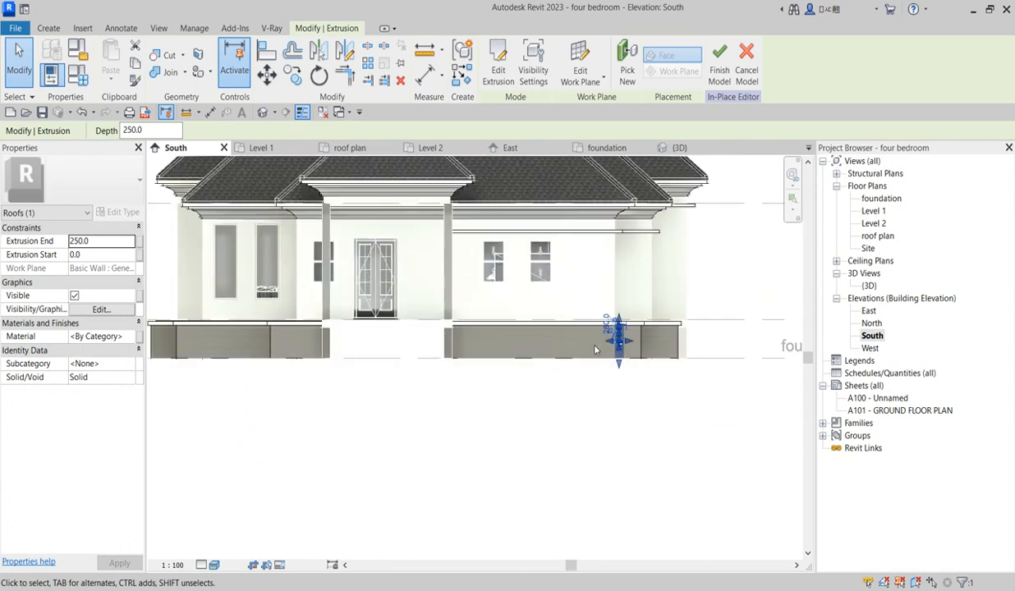
- Stretch the stepped extrusion in the South elevation to span between the porch columns at 3600 mm depth, and finish the in-place model
scroll(588, 350, "up", 3)
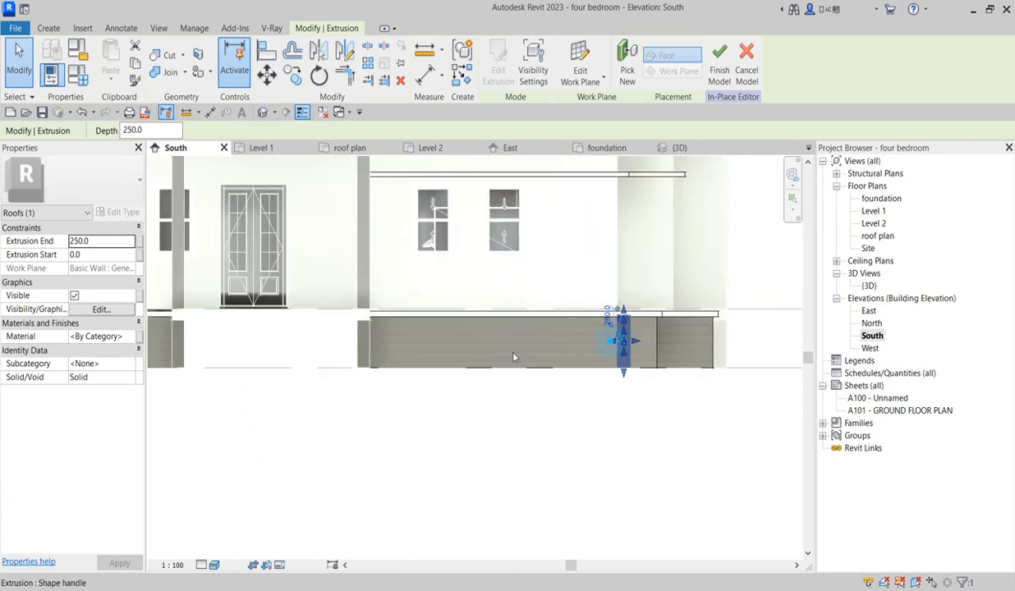
left_click_drag(609, 340, 514, 345)
left_click_drag(252, 347, 168, 345)
left_click_drag(634, 345, 373, 340)
left_click(551, 460)
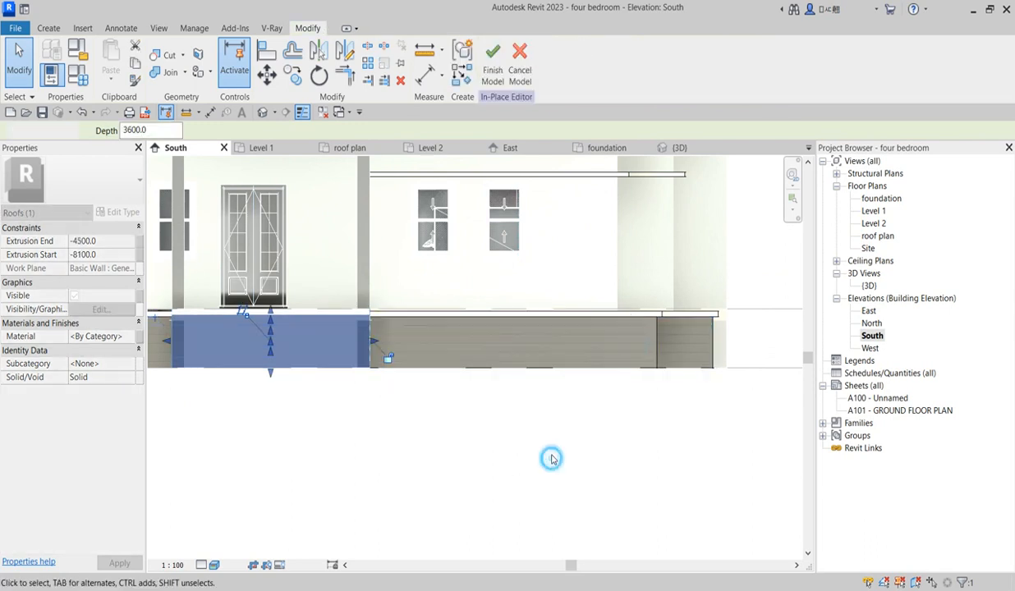
scroll(551, 453, "down", 6)
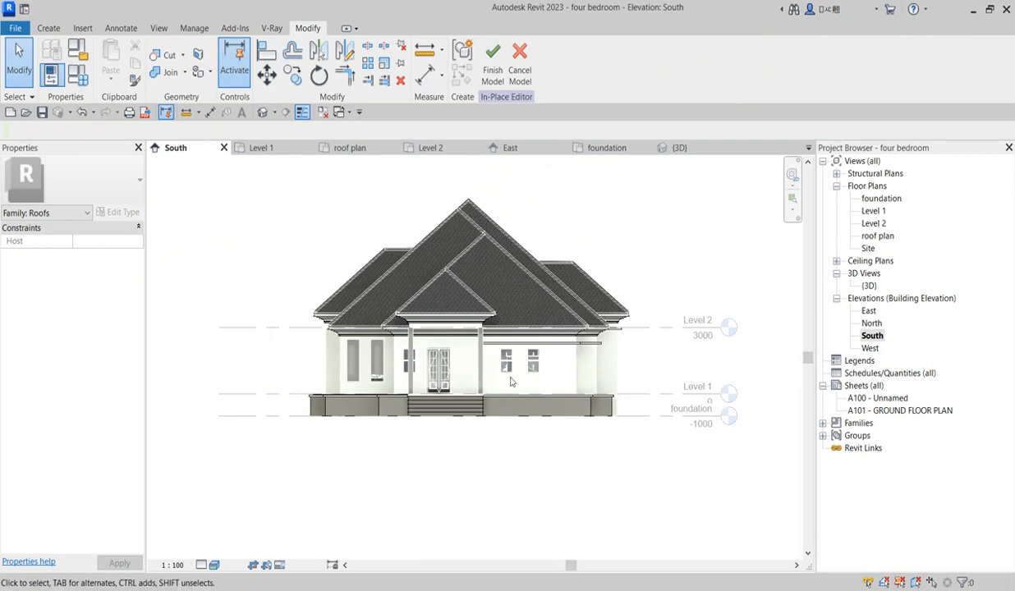
scroll(362, 465, "up", 3)
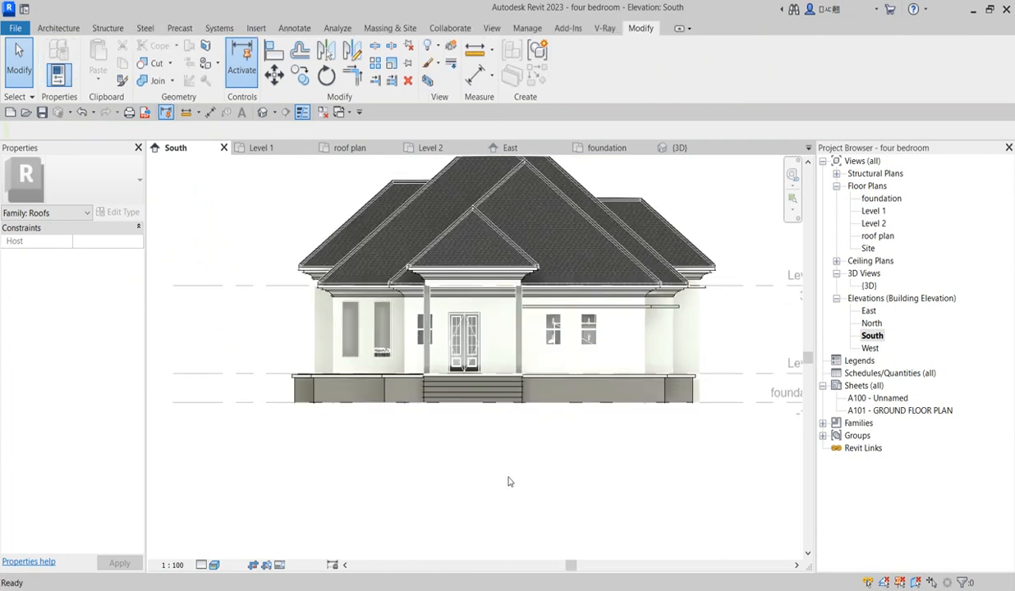
- Reopen the porch steps for in-place editing from the 3D view and select the stepped extrusion
double_click(882, 285)
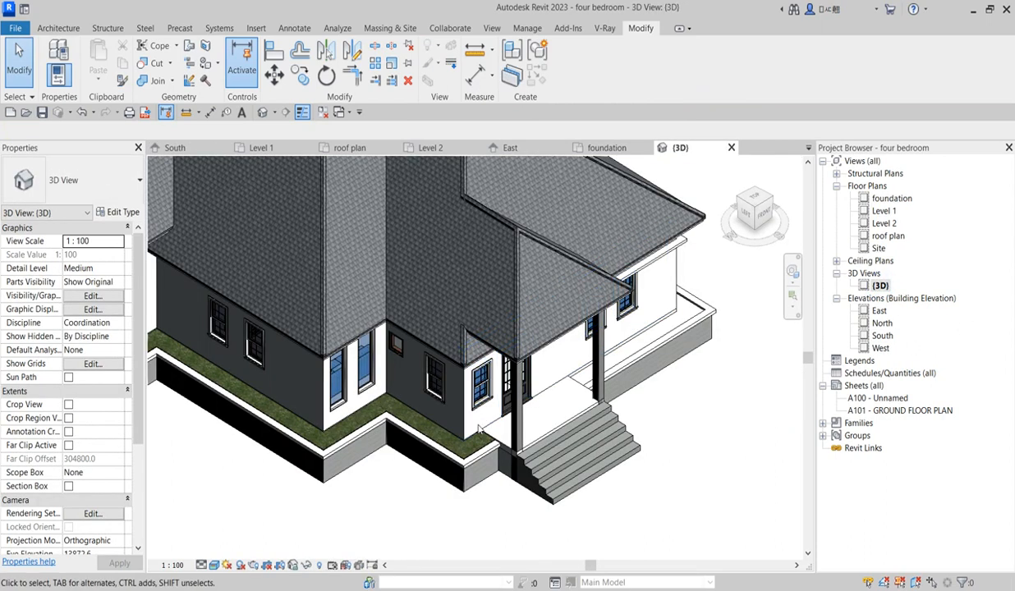
left_click(773, 204)
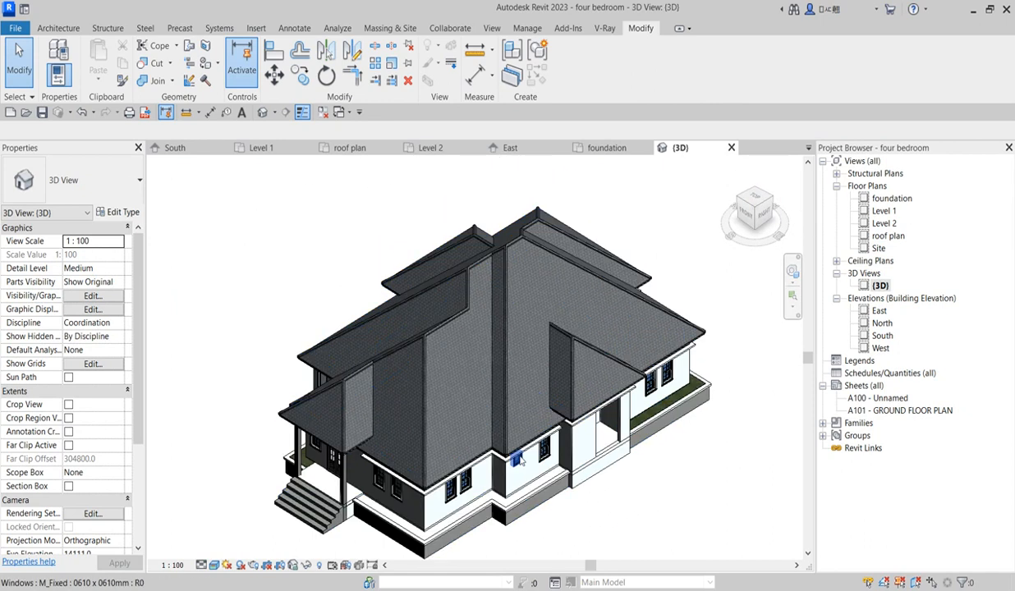
scroll(520, 459, "down", 4)
scroll(404, 495, "up", 3)
left_click(404, 465)
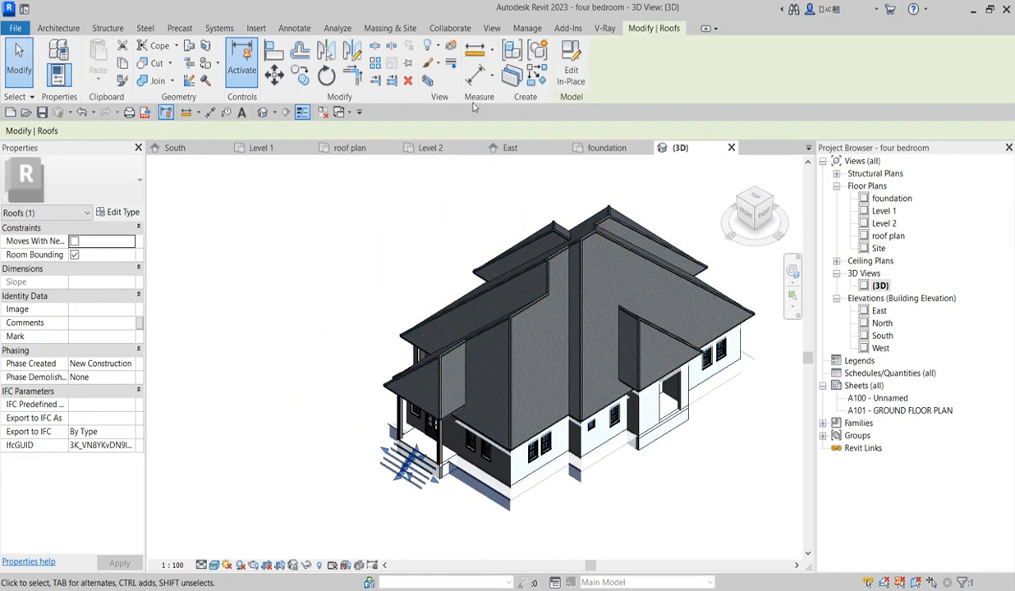
left_click(571, 66)
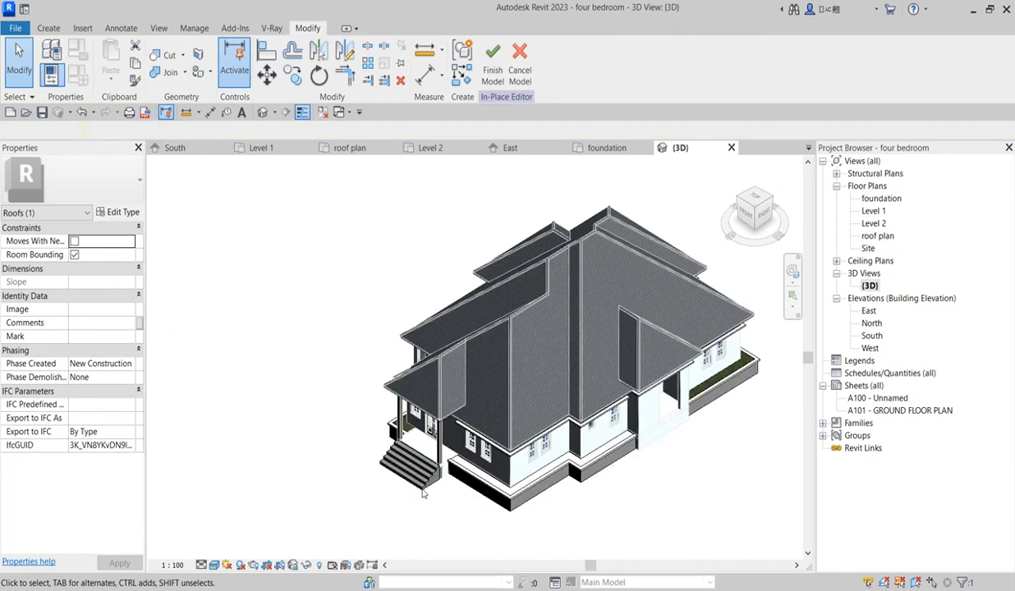
left_click(408, 465)
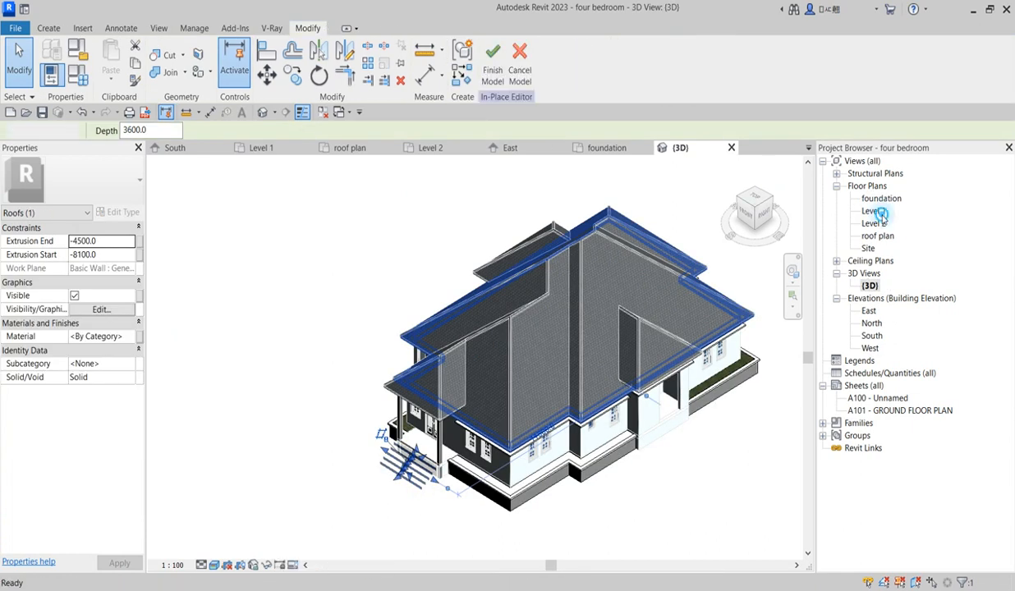
- Rotate a copy of the stepped extrusion 90° counterclockwise in the foundation plan about a centre inside the house
double_click(875, 212)
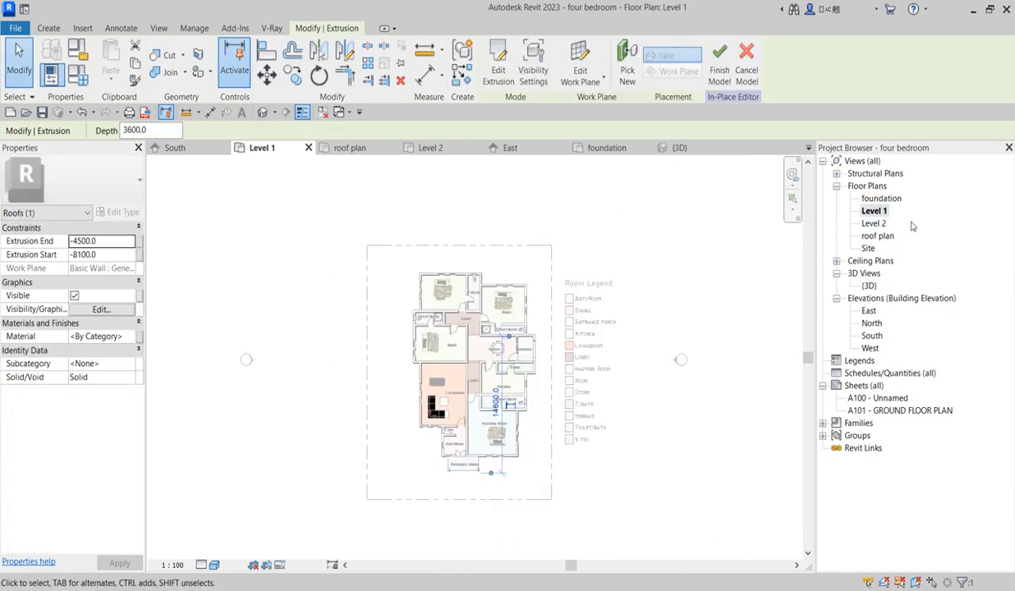
double_click(892, 200)
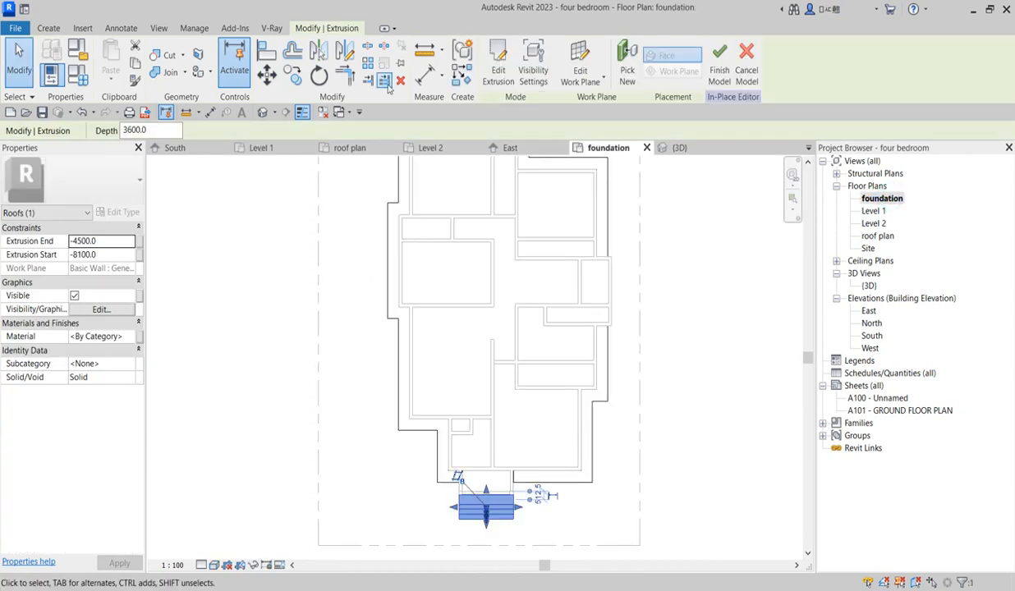
left_click(318, 75)
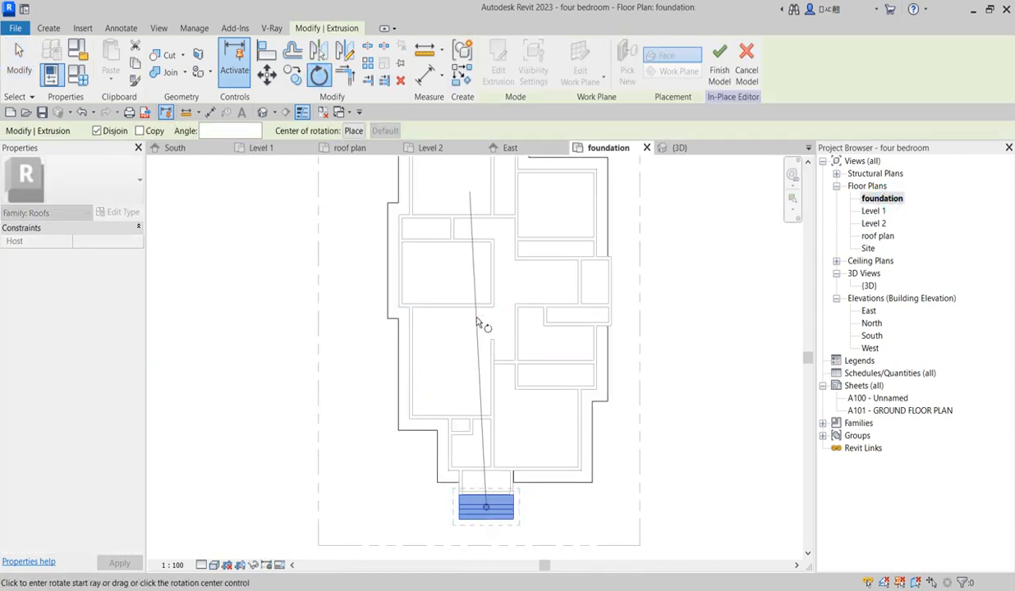
left_click_drag(486, 507, 491, 326)
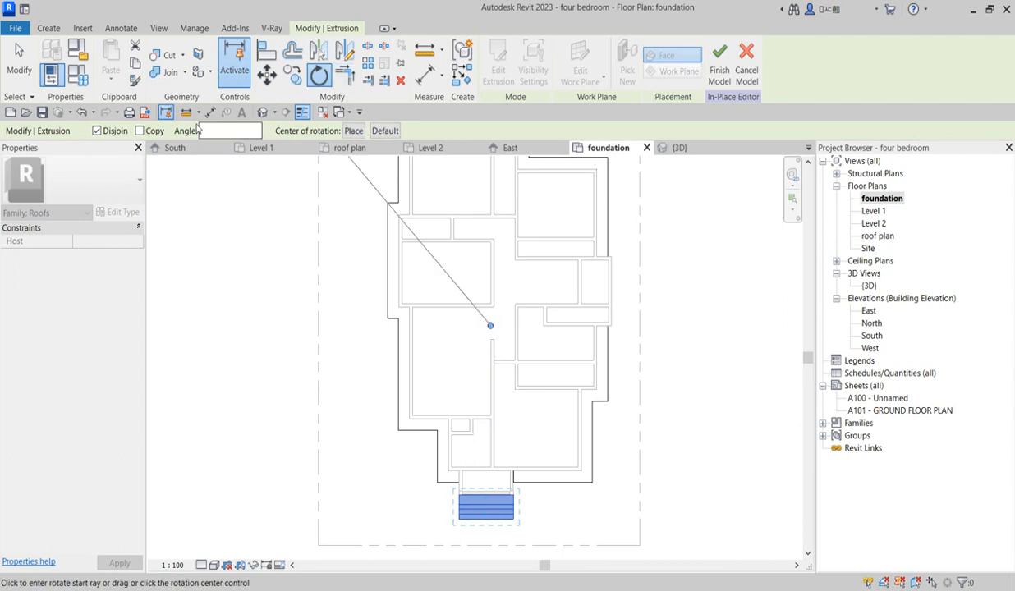
left_click(139, 131)
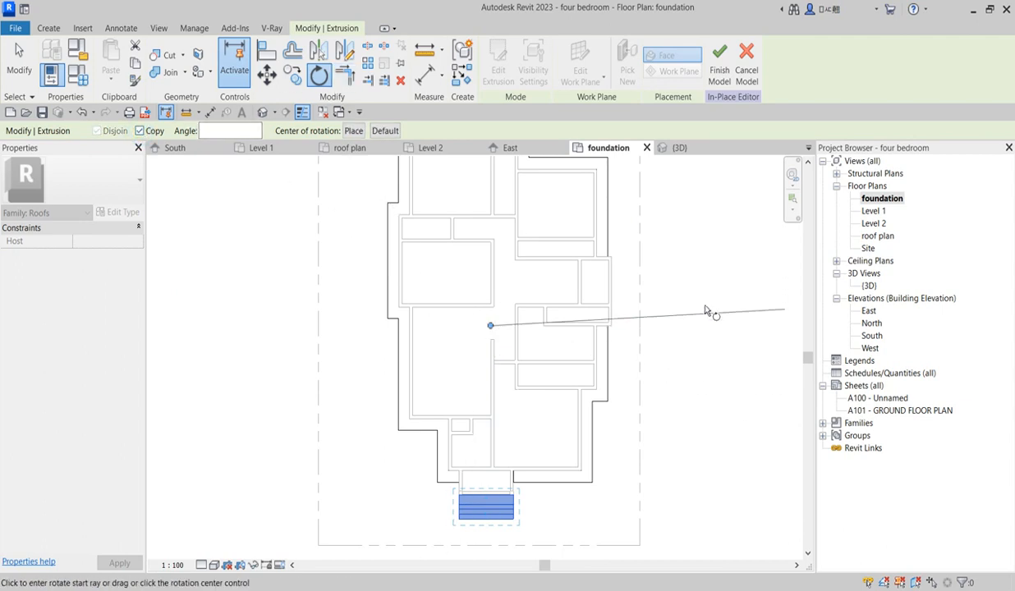
left_click(717, 325)
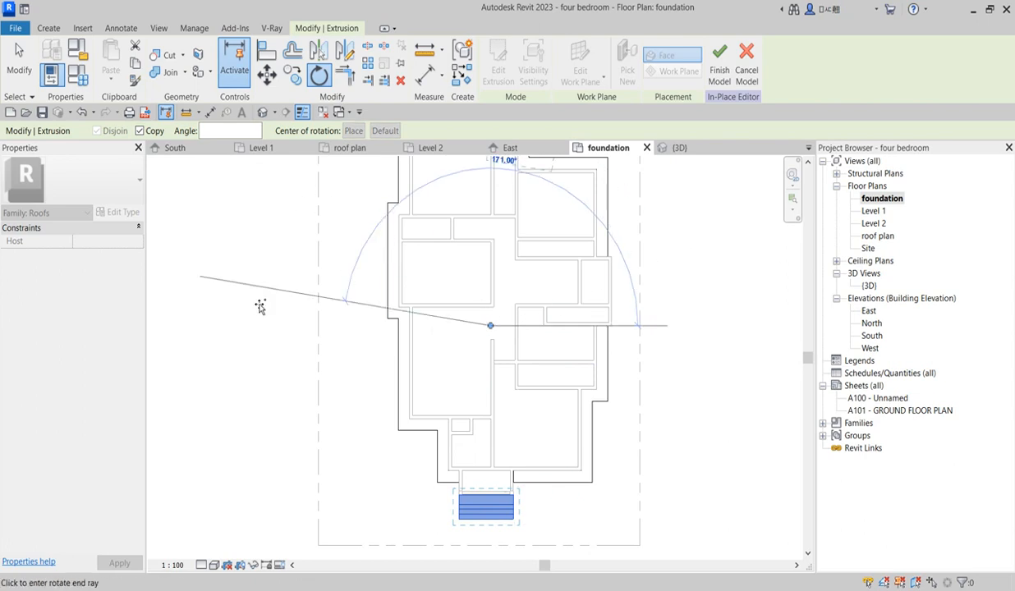
scroll(272, 325, "down", 2)
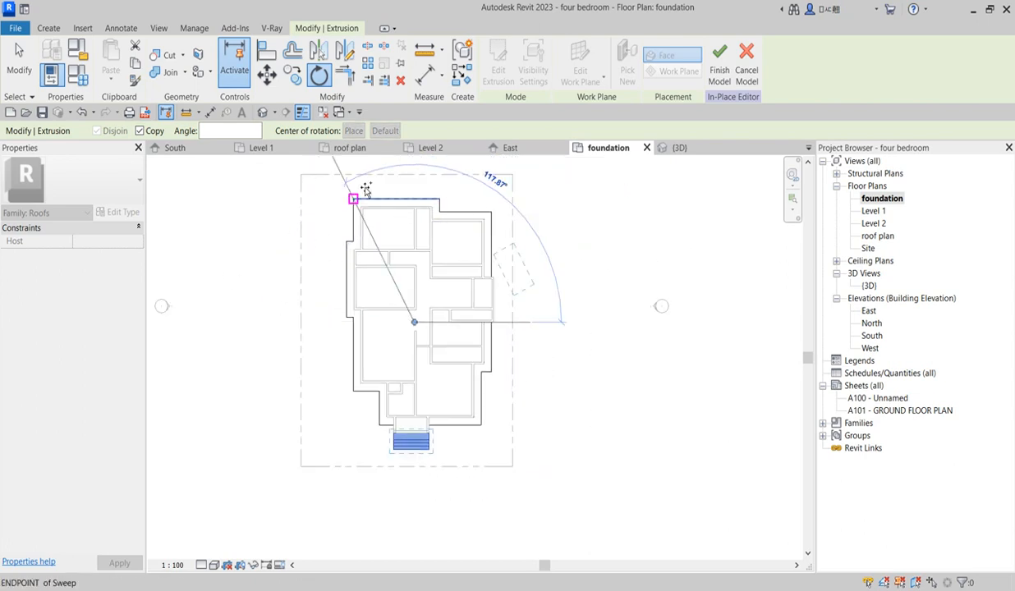
left_click(416, 190)
scroll(592, 325, "up", 2)
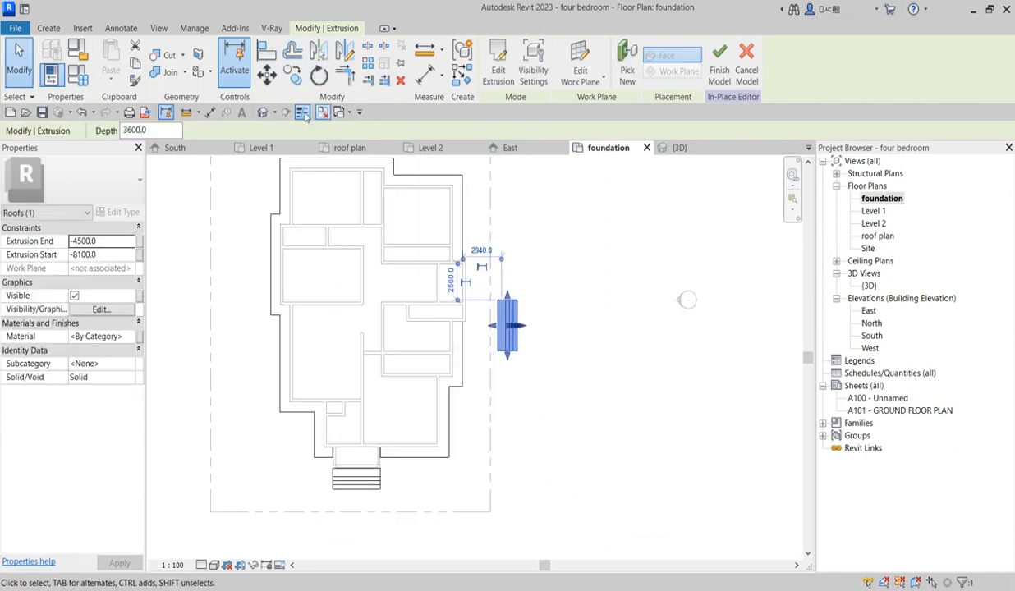
- Move the copied steps by their inner corner against the outer face of the east terrace wall
left_click(271, 75)
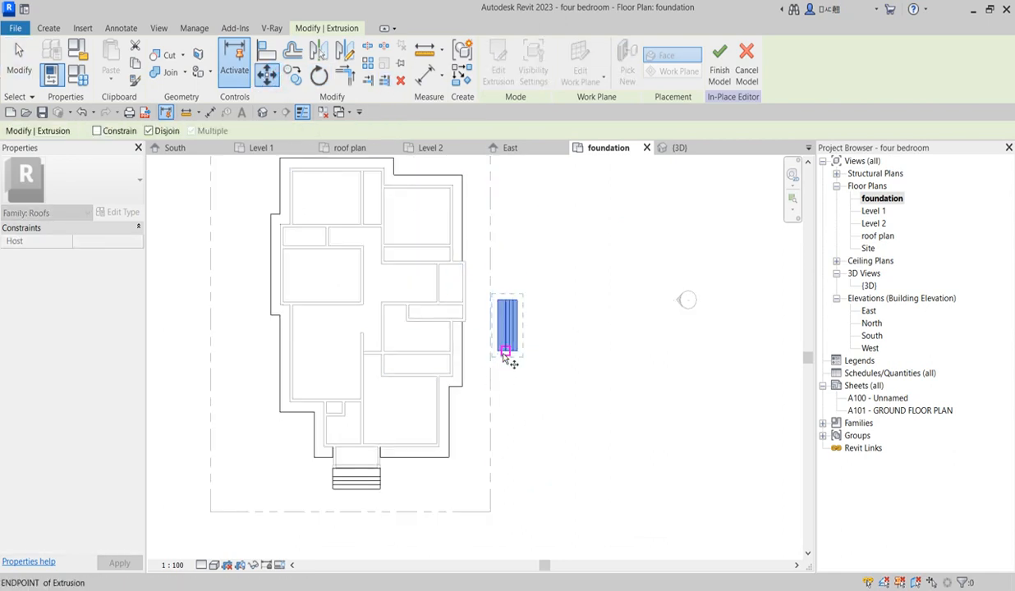
left_click(498, 352)
scroll(472, 303, "up", 2)
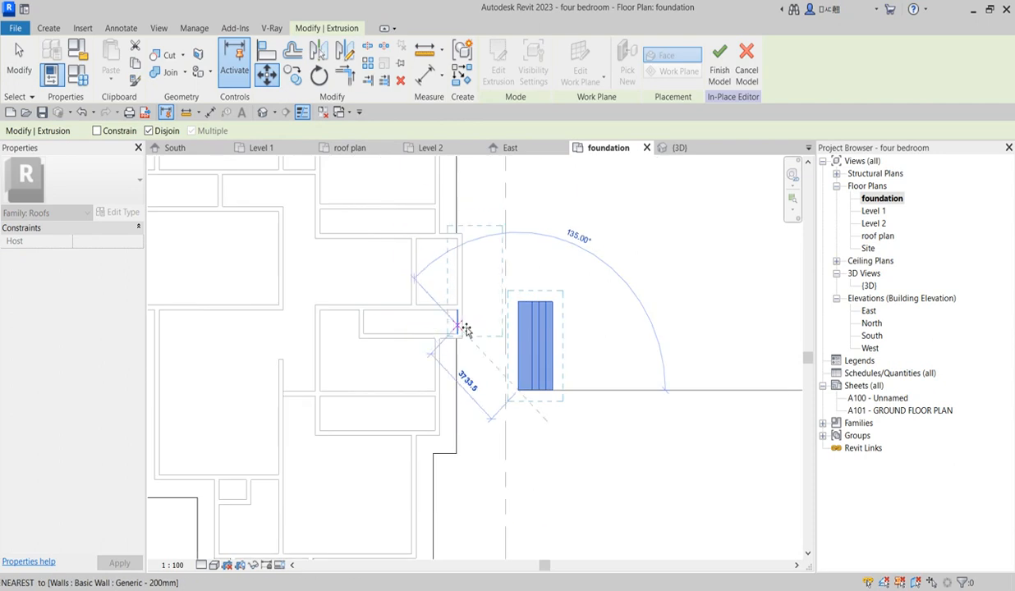
left_click(464, 319)
scroll(472, 271, "up", 2)
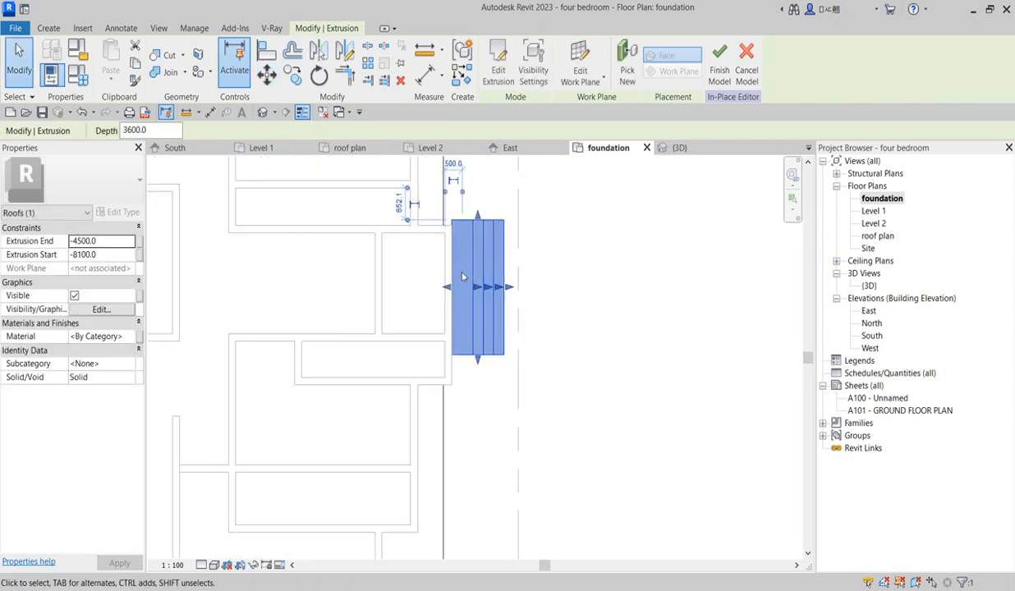
- Stretch both ends of the copied steps to fit the terrace at 4060 mm depth, and finish the in-place model
scroll(475, 218, "up", 2)
left_click_drag(481, 216, 482, 229)
left_click_drag(480, 430, 482, 464)
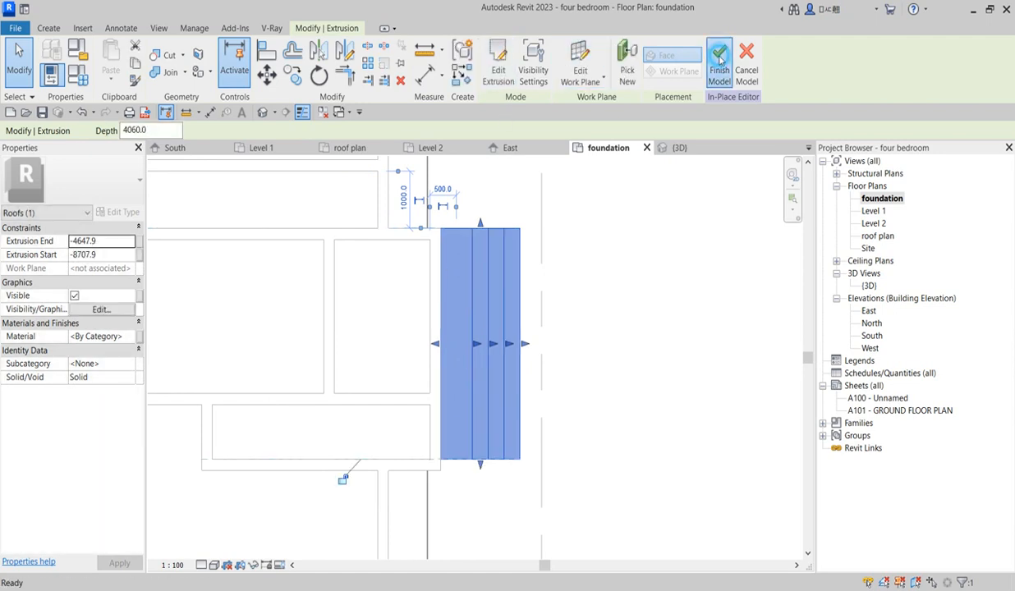
left_click(606, 356)
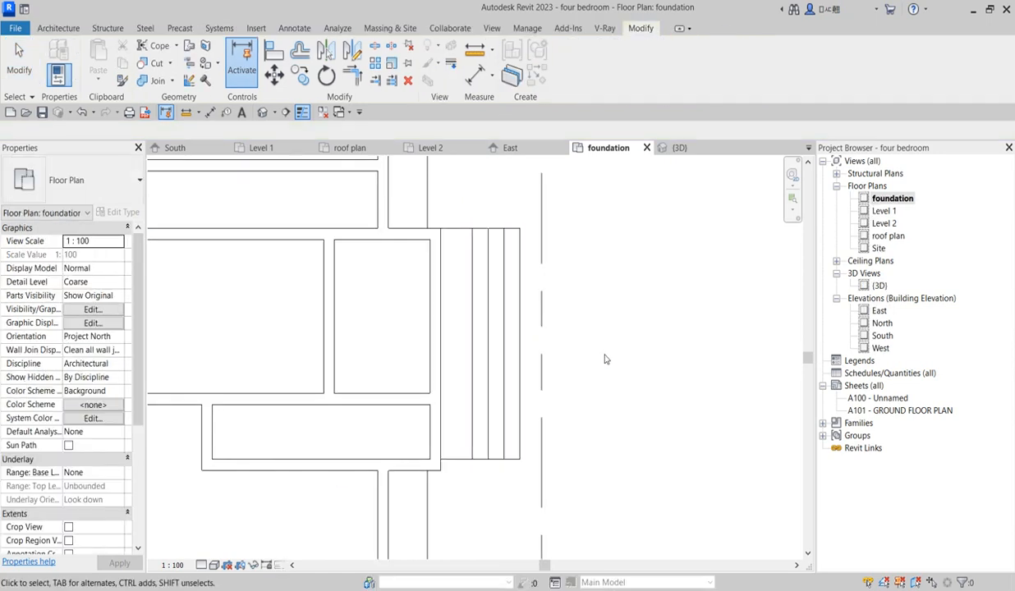
- Select the 200 mm generic wall beside the east terrace opening and open its profile for editing in the East elevation
double_click(877, 285)
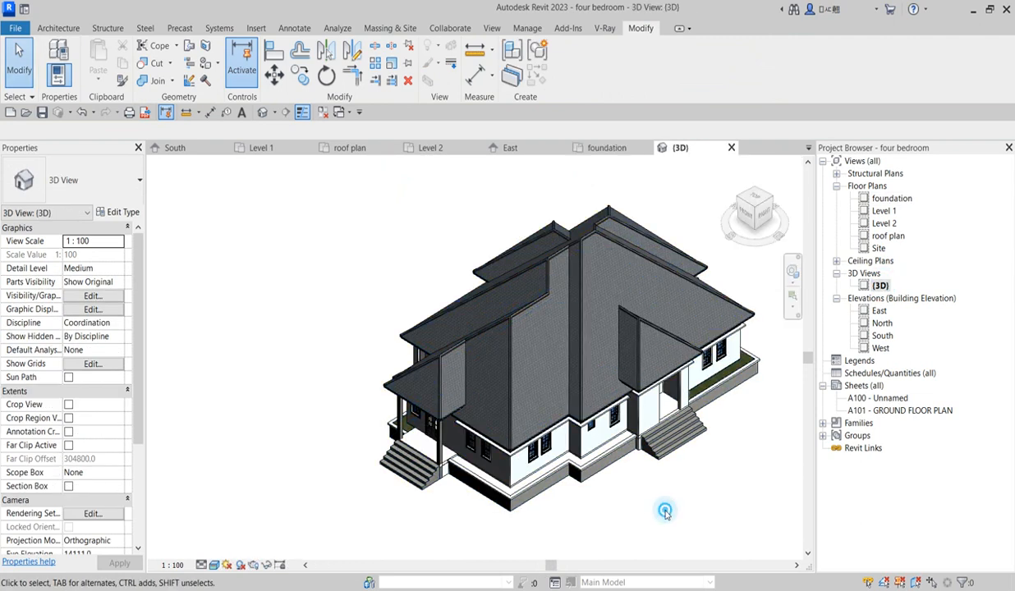
scroll(669, 414, "up", 5)
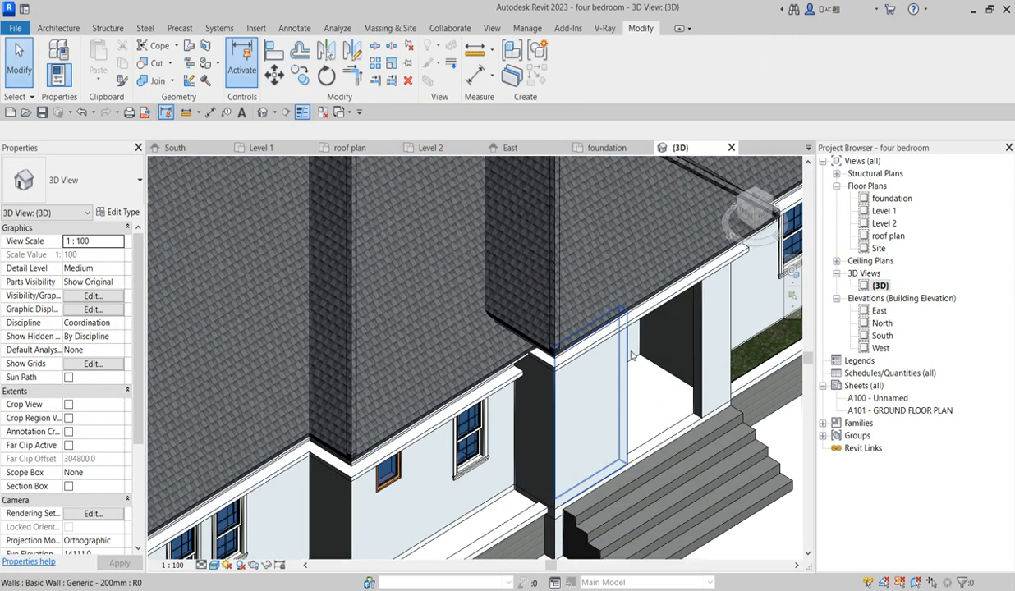
left_click(627, 354)
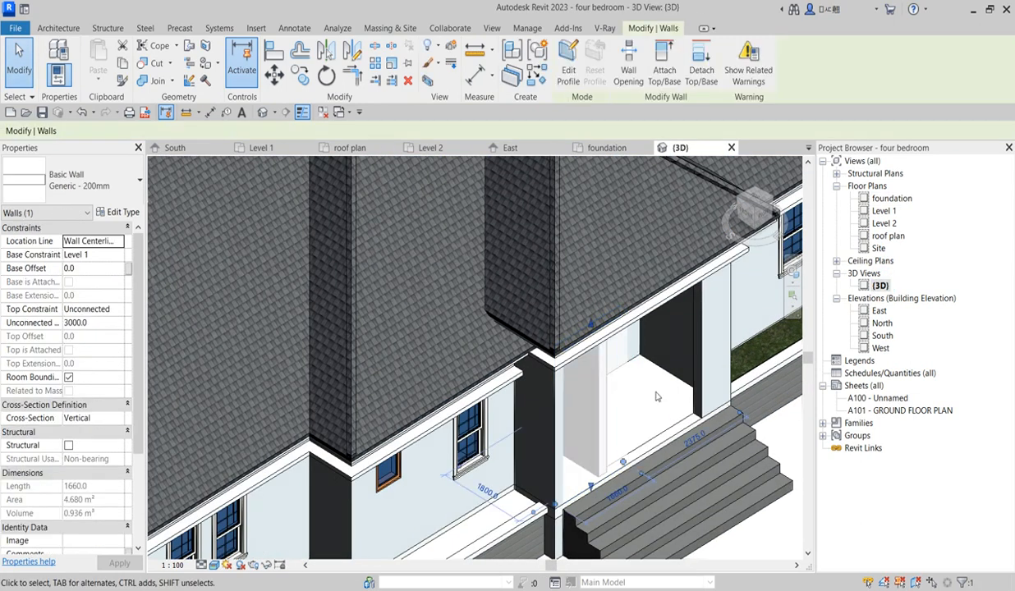
double_click(879, 312)
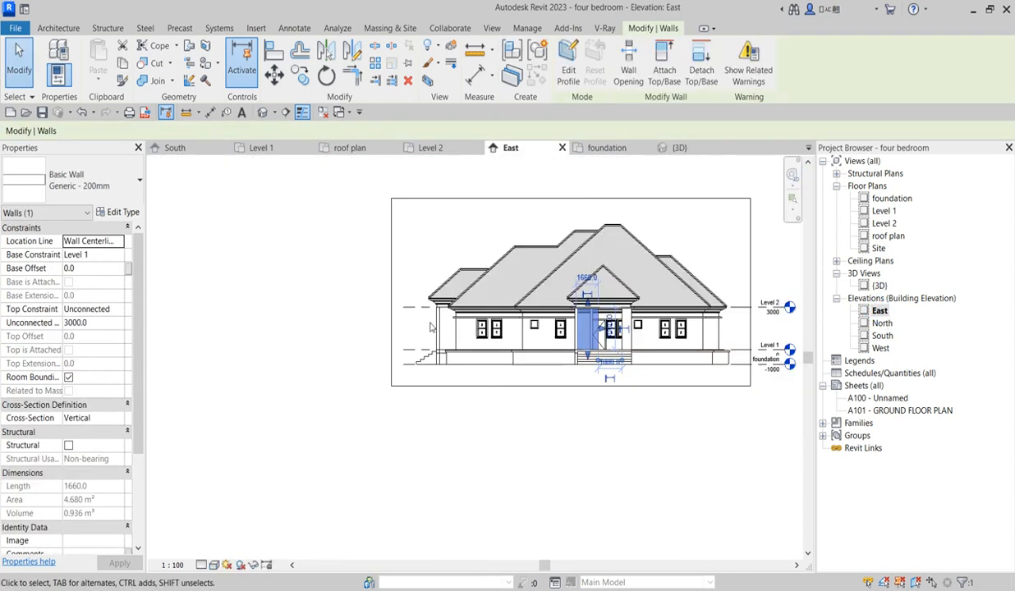
scroll(658, 343, "up", 1)
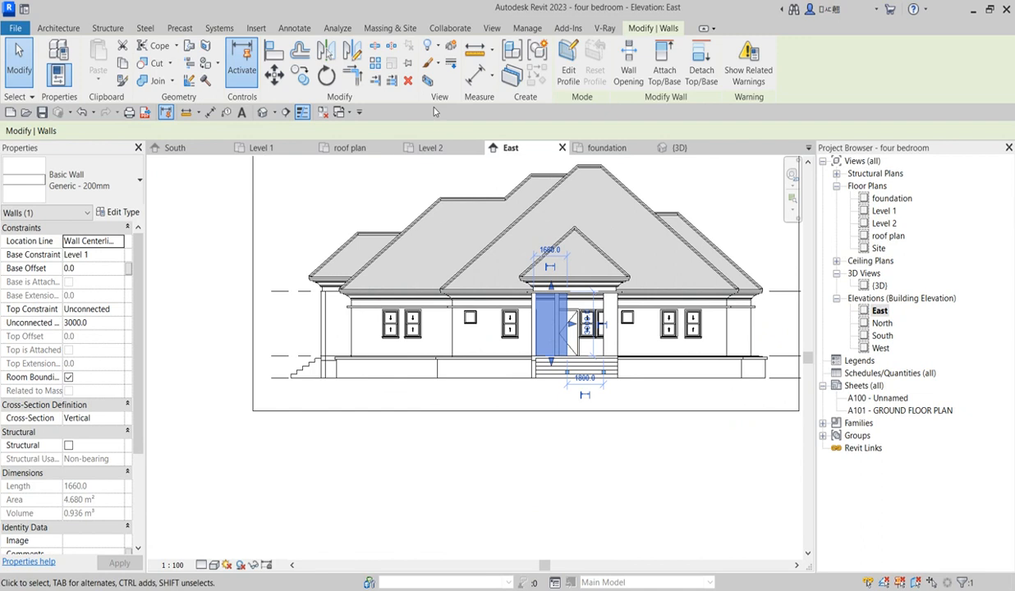
left_click(570, 72)
scroll(598, 191, "up", 2)
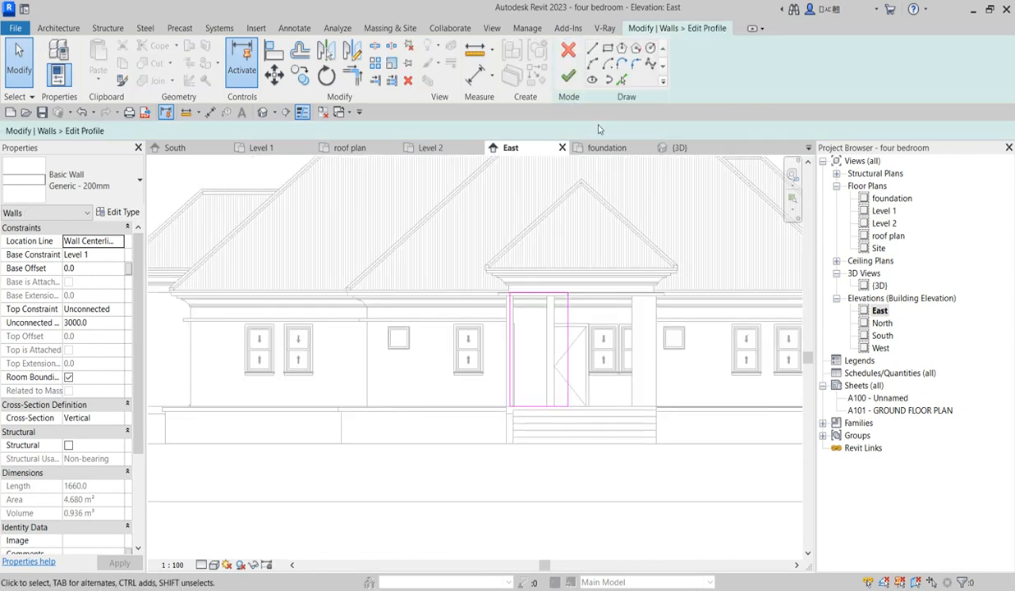
- Sketch an 1800 mm horizontal line across the terrace opening, about 700 mm below the wall top, and a vertical line up to the top
left_click(593, 49)
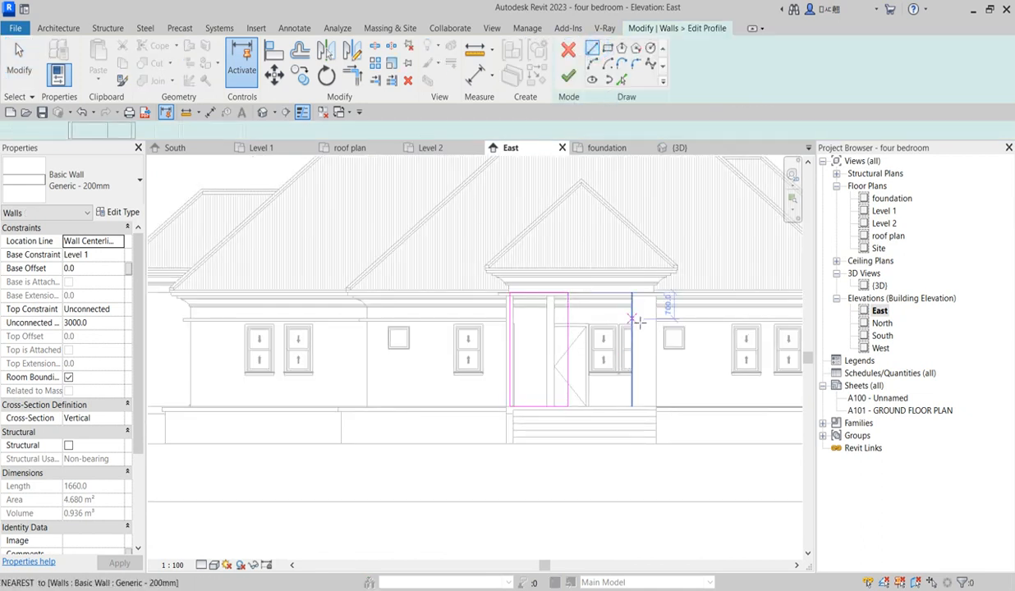
scroll(633, 337, "up", 2)
left_click(630, 320)
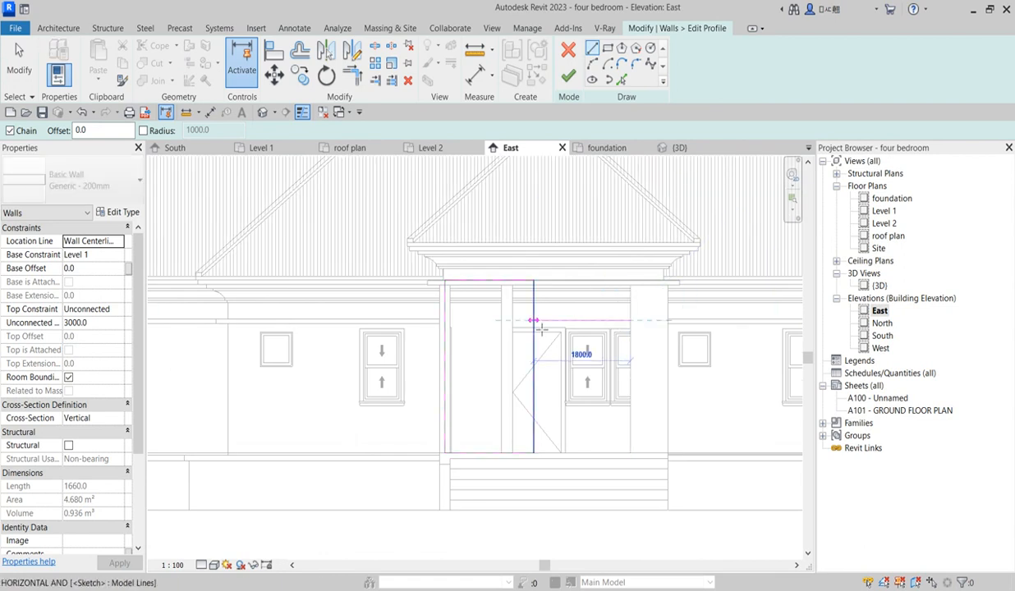
left_click(534, 320)
key("Escape")
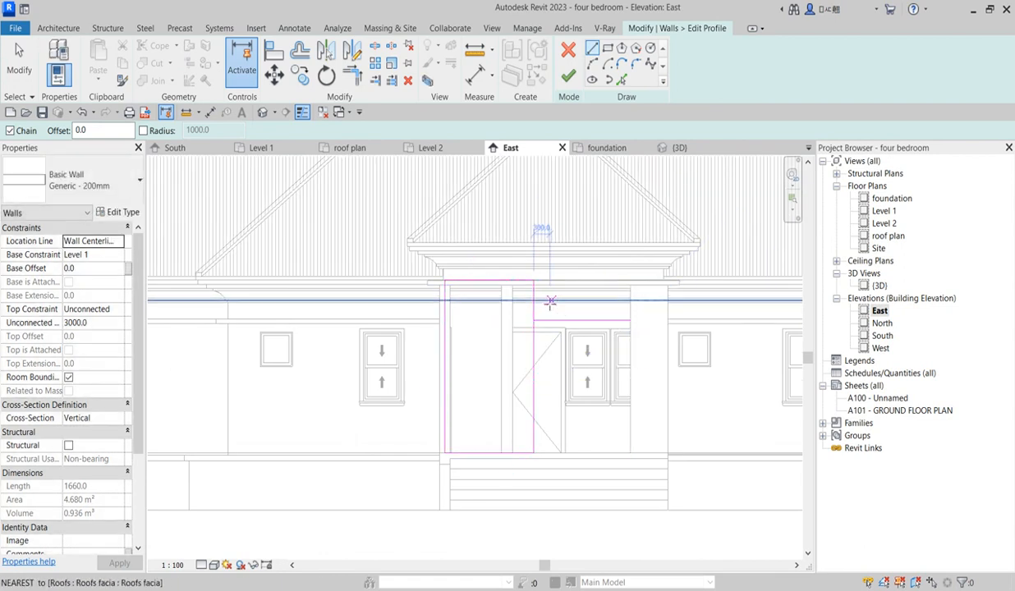
left_click(632, 321)
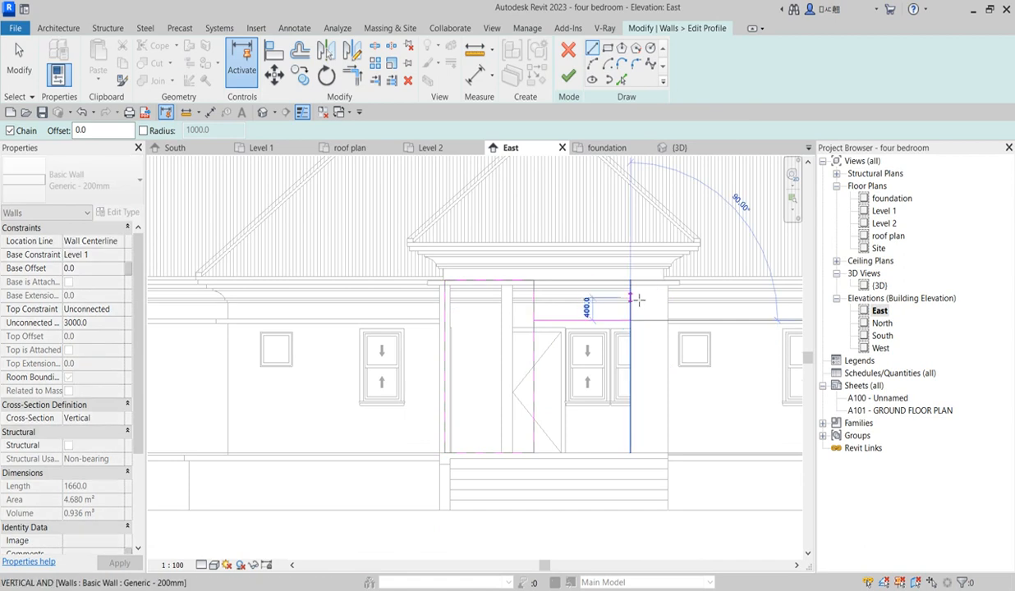
left_click(631, 282)
key("Escape")
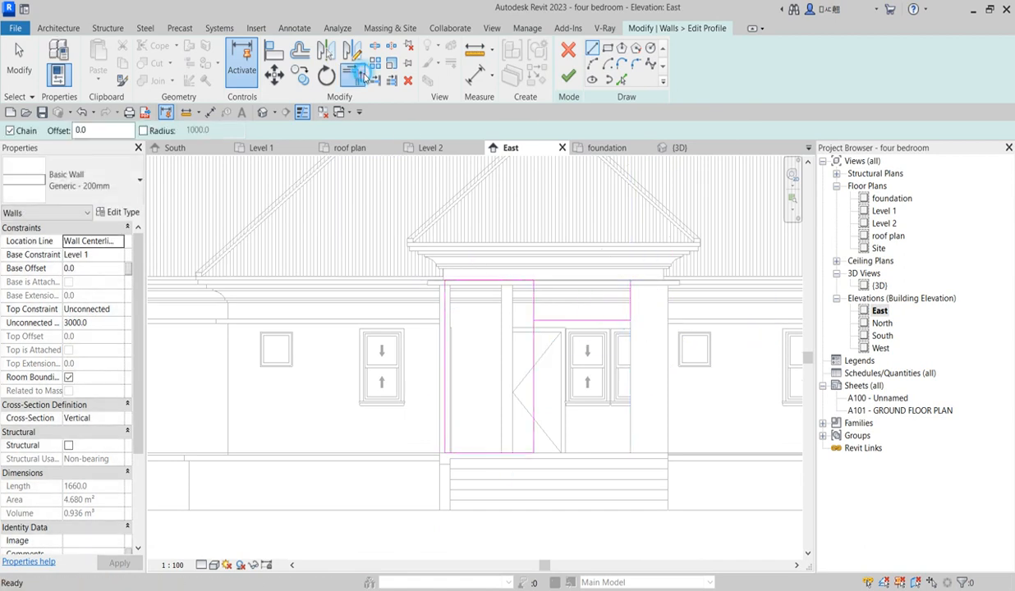
- Trim and extend the profile's top and side lines to corners so the wall outline includes the beam over the terrace opening
left_click(361, 74)
left_click(559, 318)
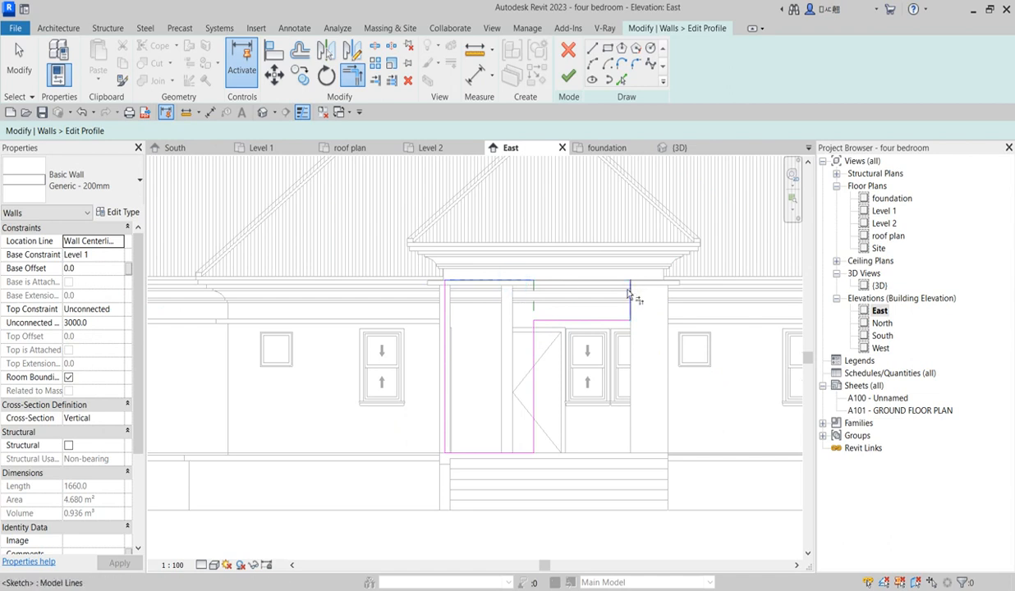
key("Escape")
key("Escape")
scroll(633, 310, "up", 2)
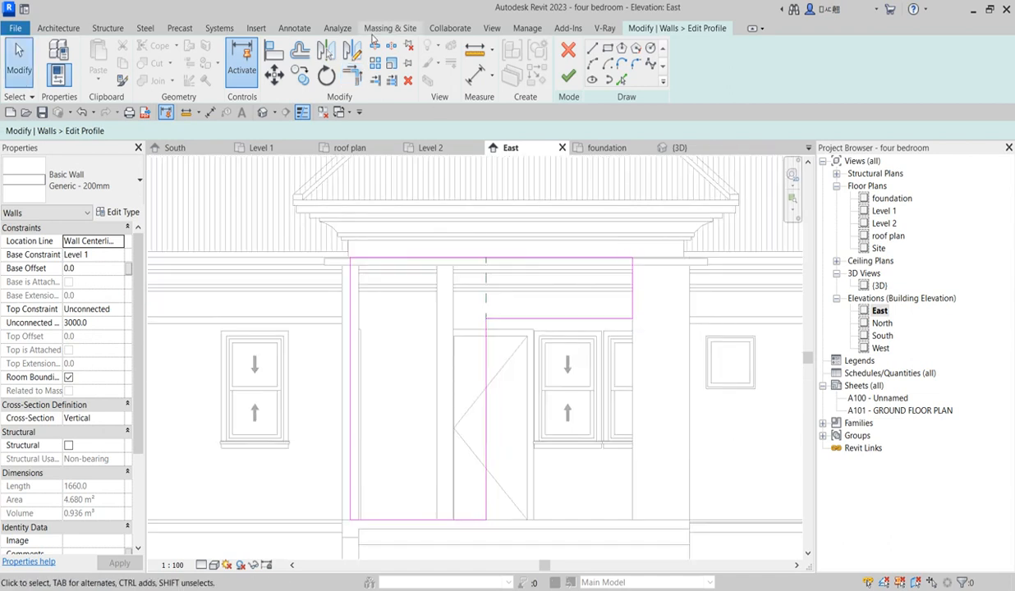
left_click(274, 51)
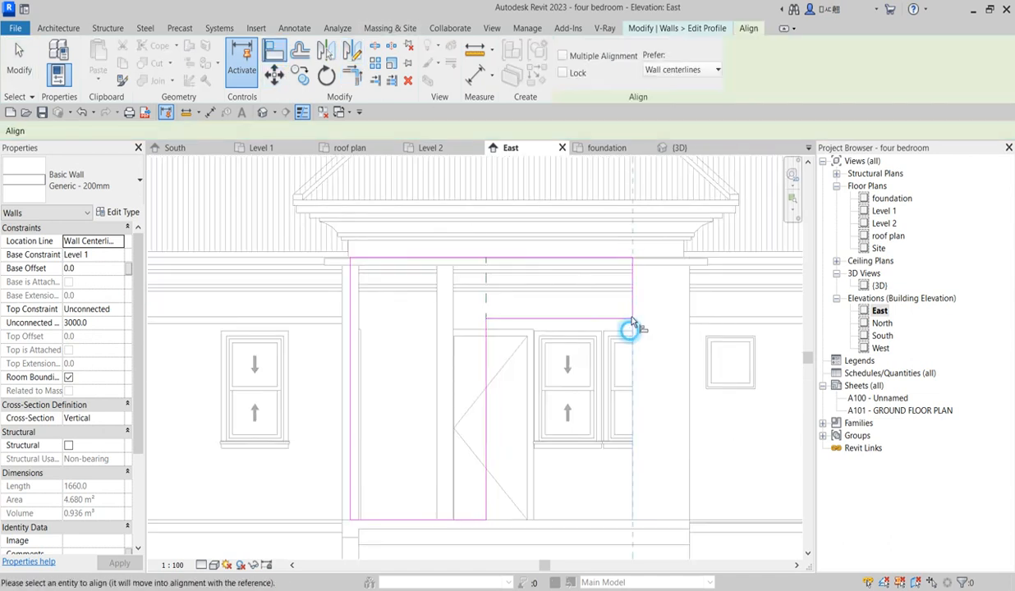
right_click(487, 274)
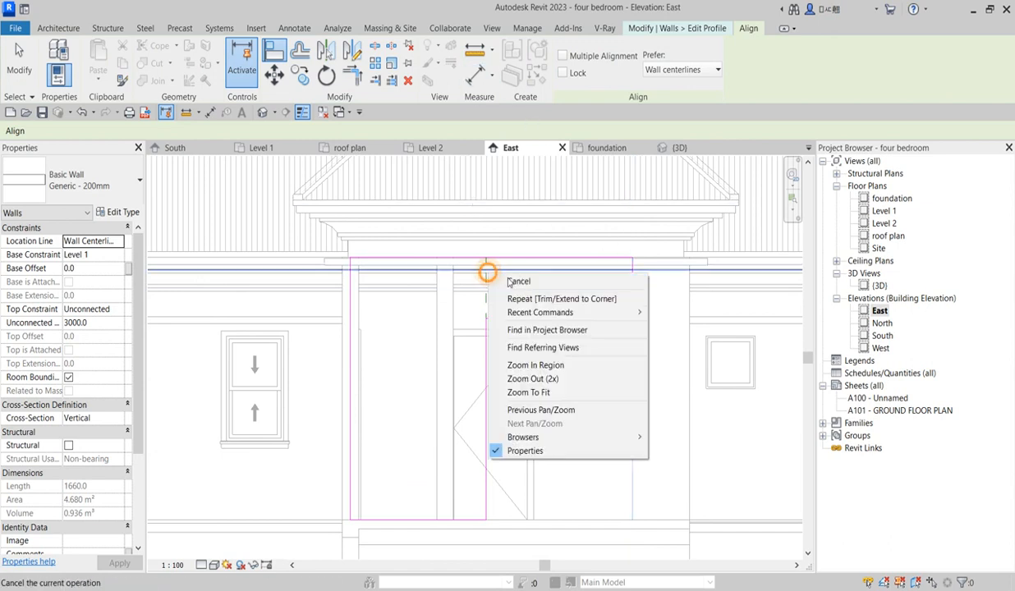
left_click(520, 282)
- Finish the profile edit of the terrace wall and deselect the wall in the East elevation
left_click(550, 72)
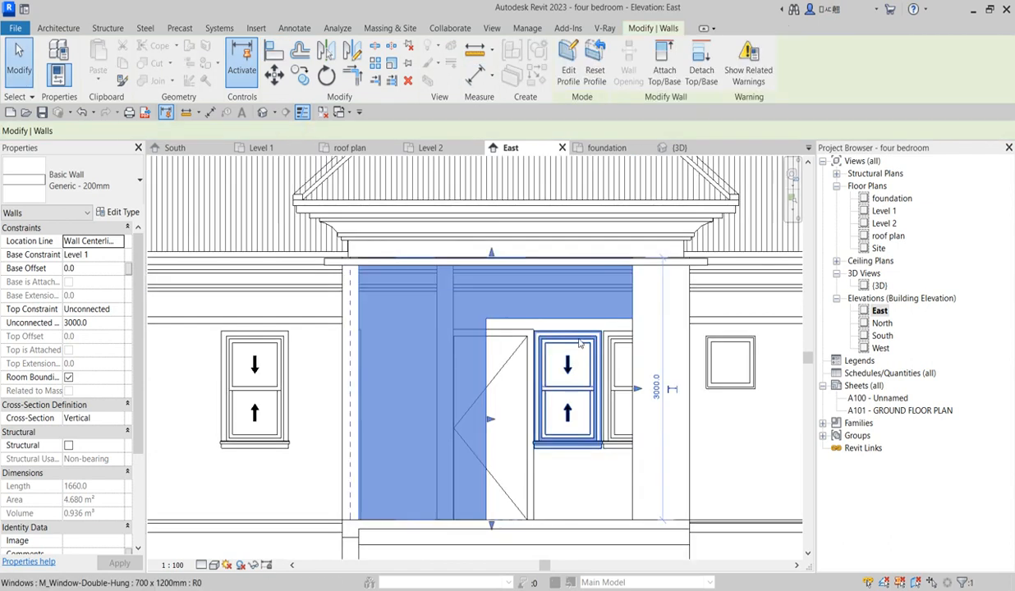
left_click(768, 474)
scroll(768, 462, "down", 4)
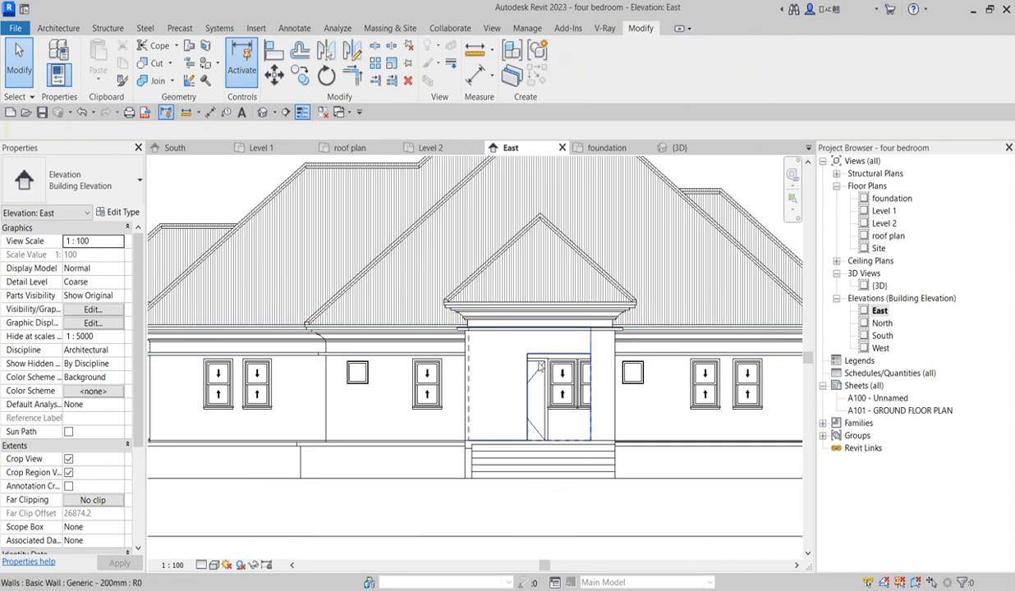
scroll(536, 367, "up", 2)
scroll(536, 367, "down", 2)
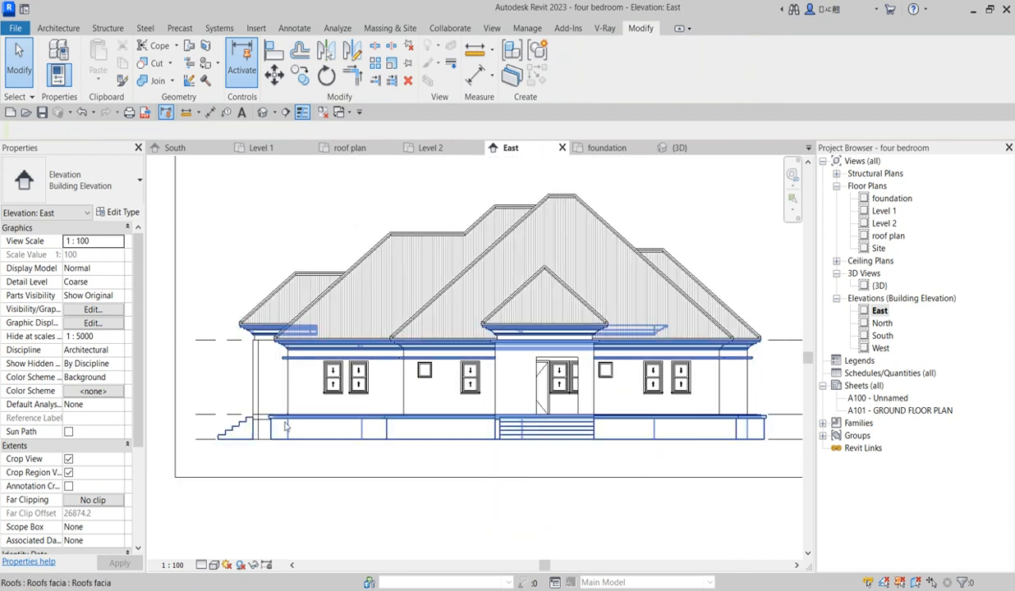
scroll(566, 460, "down", 3)
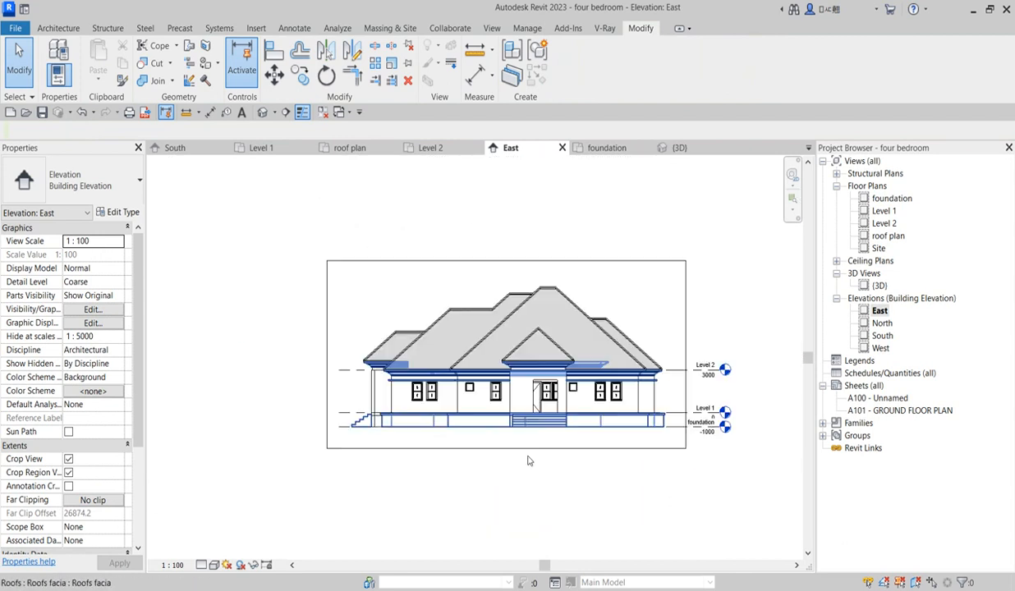
- Set the East elevation's visual style to Realistic and turn shadows on, leaving Reveal Constraints off
left_click(214, 565)
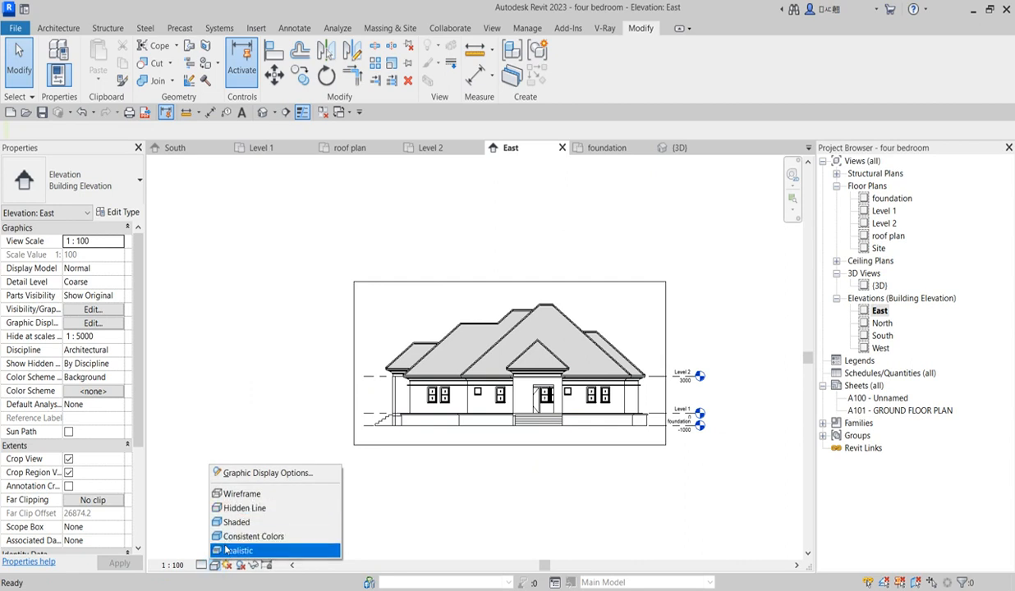
left_click(226, 549)
scroll(472, 488, "up", 2)
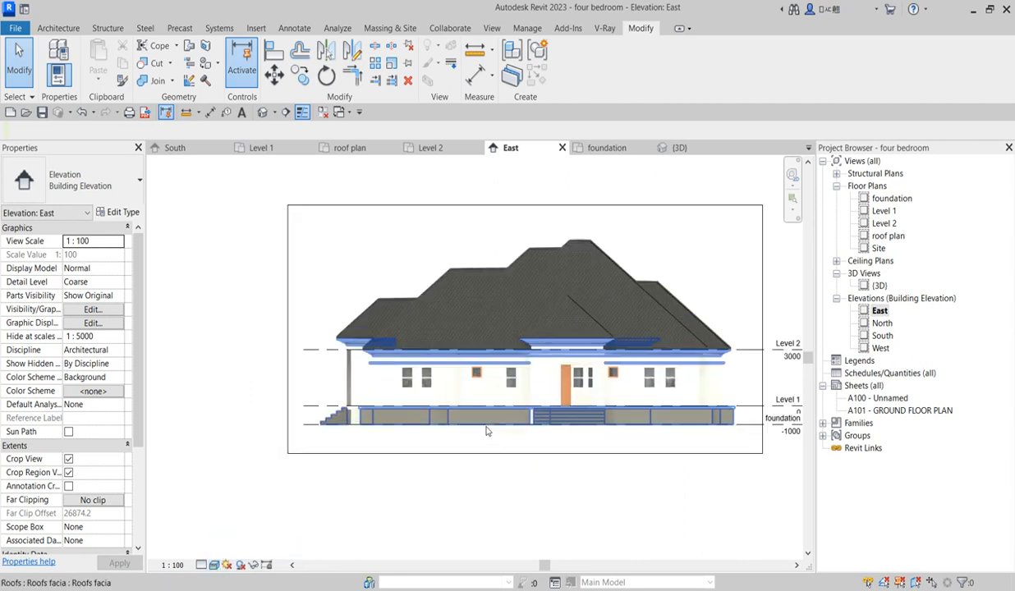
left_click(267, 566)
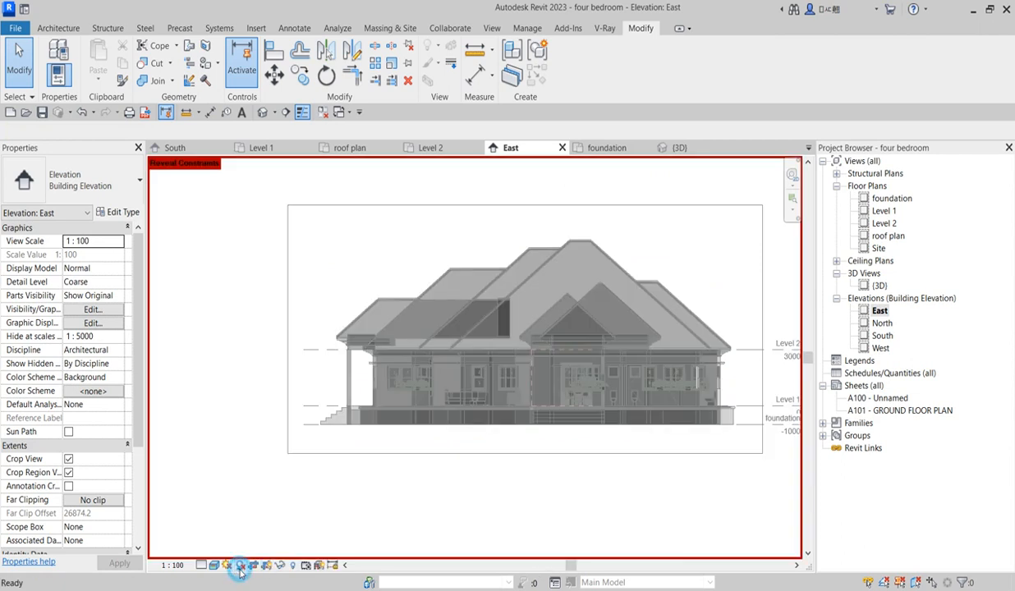
left_click(335, 566)
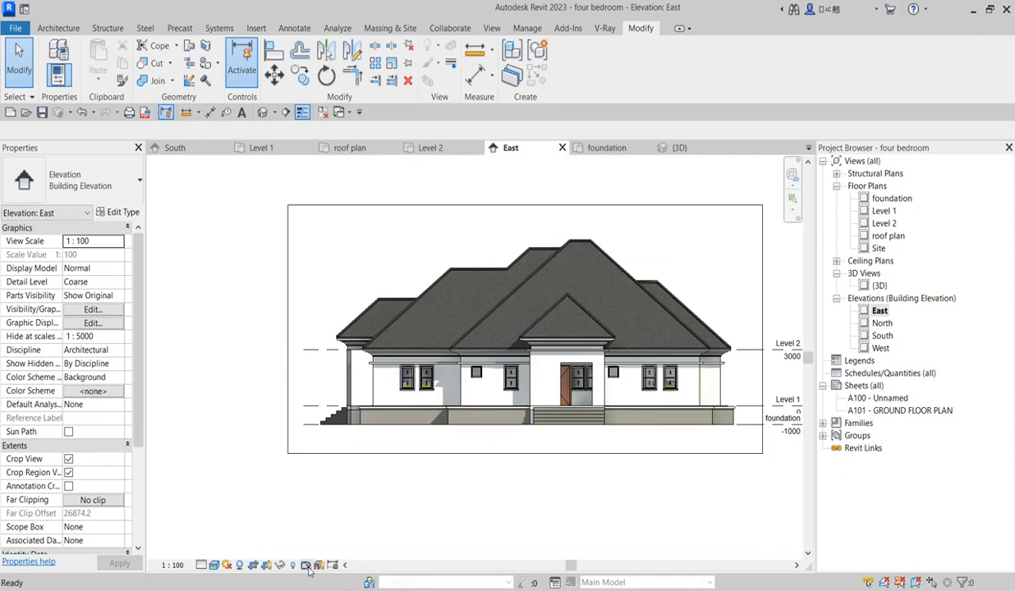
- Examine the shaded East elevation, checking the terrace opening with its beam, the entrance steps, the walls and the roof
scroll(559, 441, "up", 3)
scroll(523, 452, "down", 5)
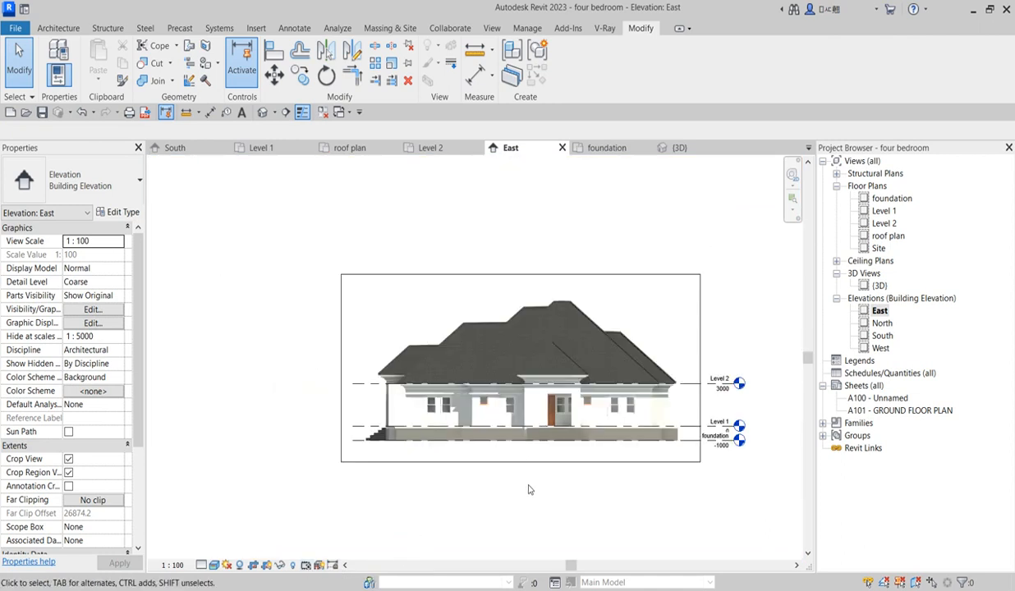
scroll(732, 460, "up", 2)
scroll(727, 456, "up", 1)
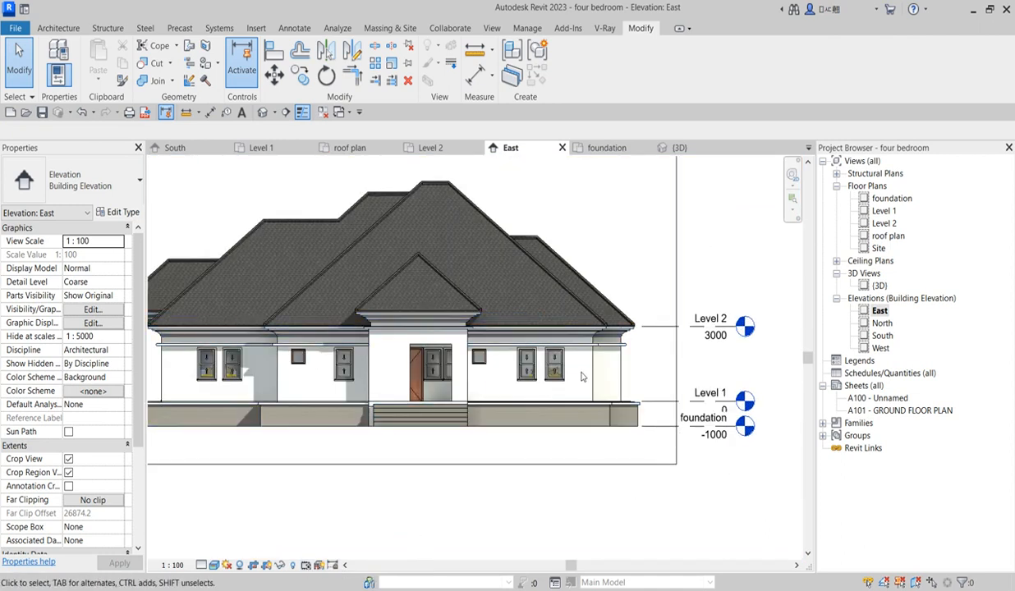
scroll(645, 369, "down", 2)
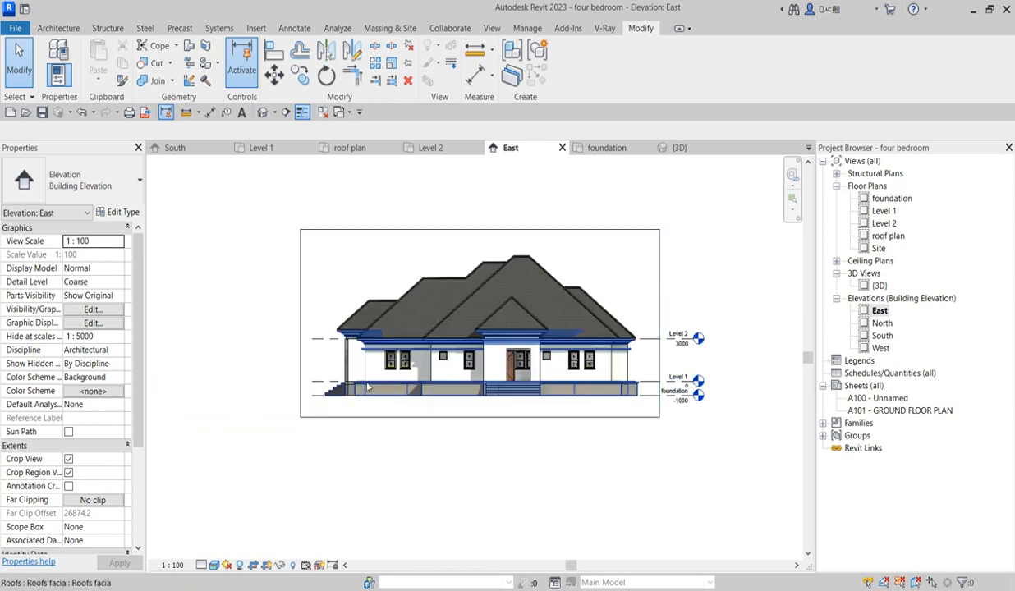
scroll(434, 389, "up", 1)
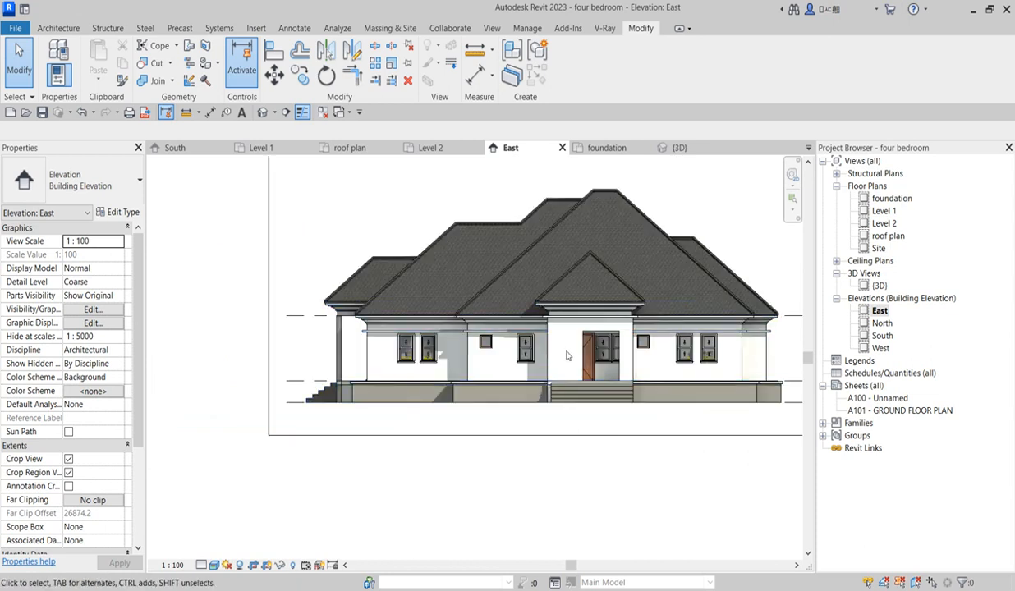
scroll(575, 367, "down", 1)
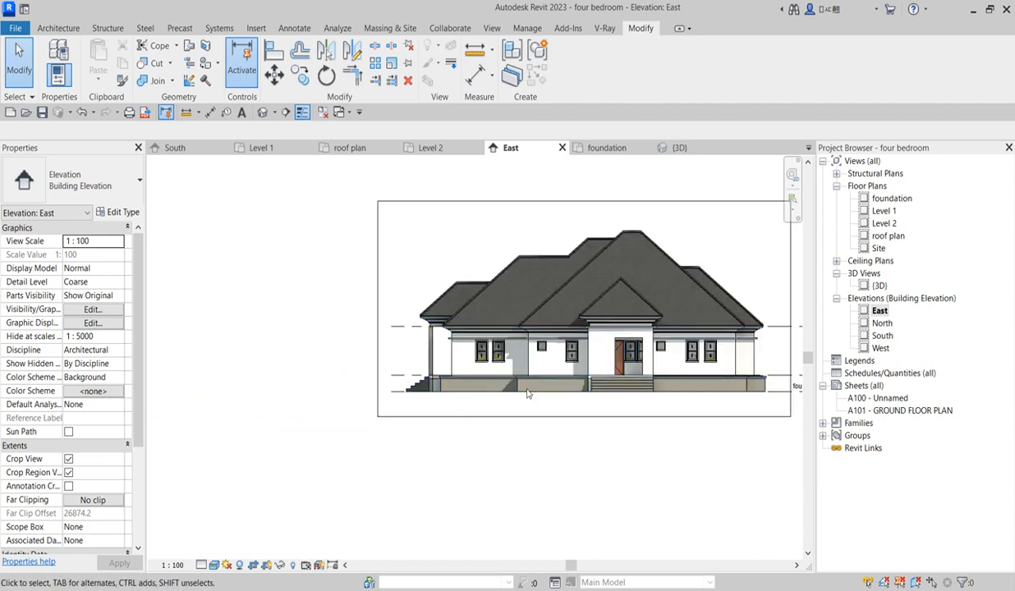
scroll(703, 465, "down", 1)
scroll(748, 447, "up", 2)
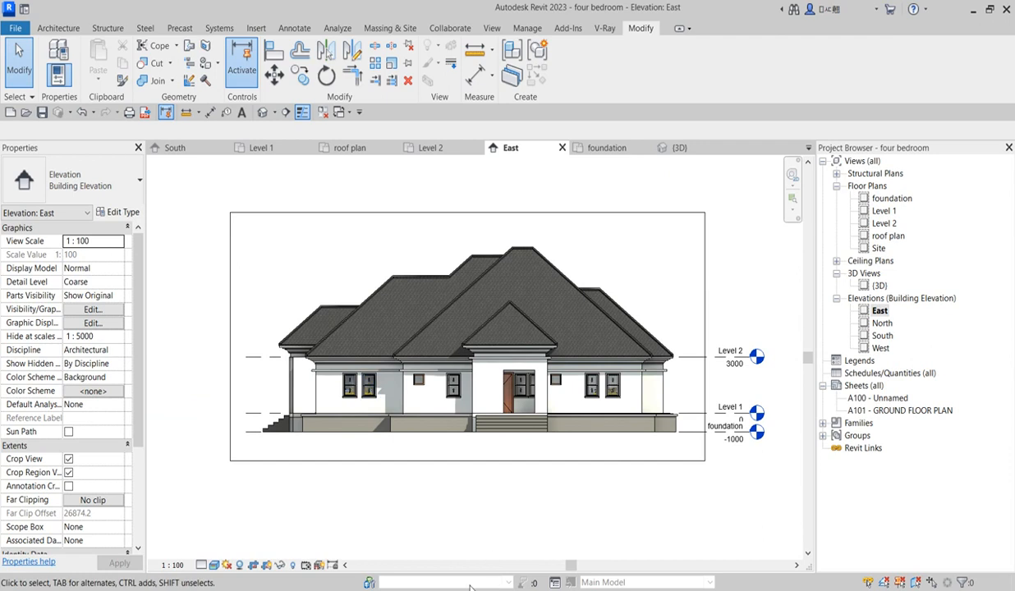
scroll(509, 485, "down", 1)
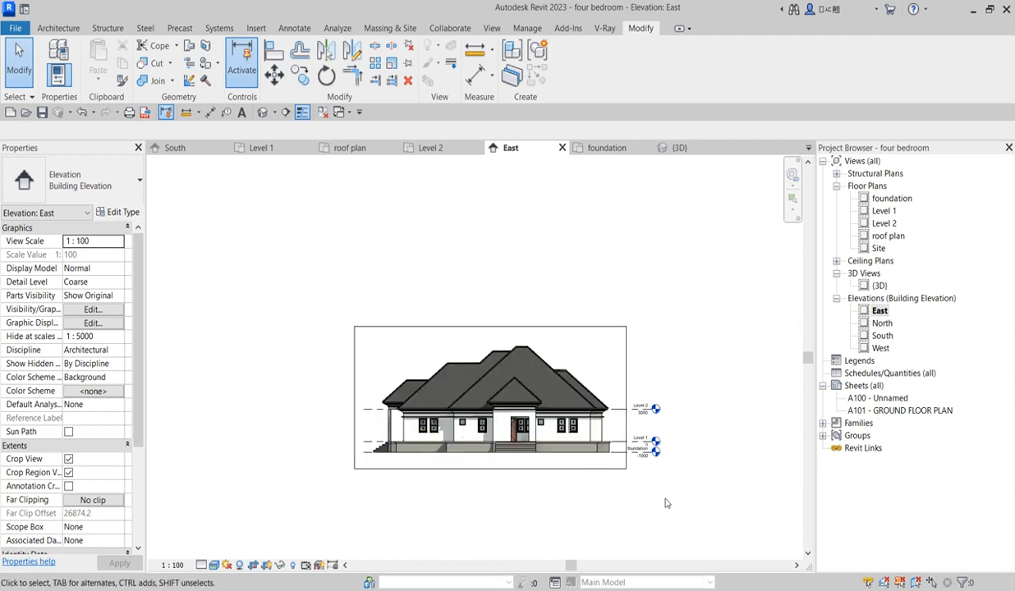
scroll(657, 483, "up", 1)
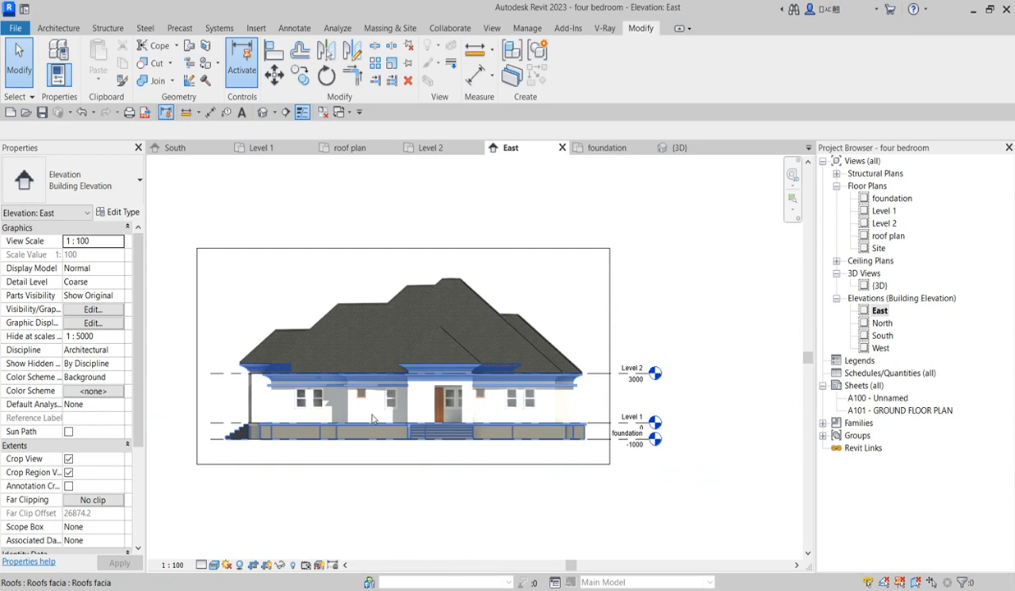
- Open the {3D} view and inspect the terrace opening, both sets of entrance steps and the whole house
double_click(876, 287)
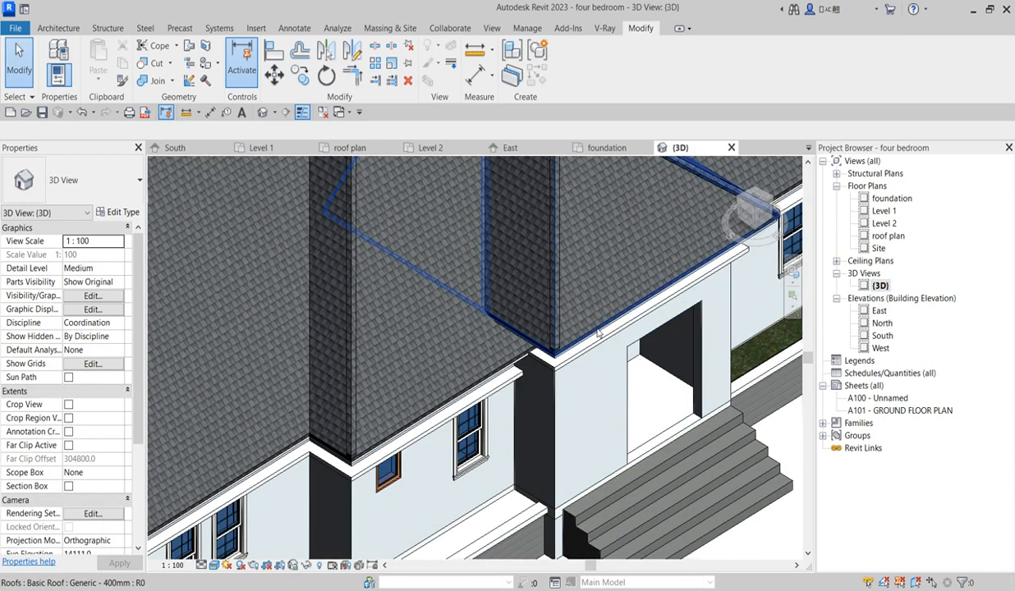
scroll(581, 371, "down", 2)
scroll(509, 485, "down", 2)
scroll(452, 468, "up", 5)
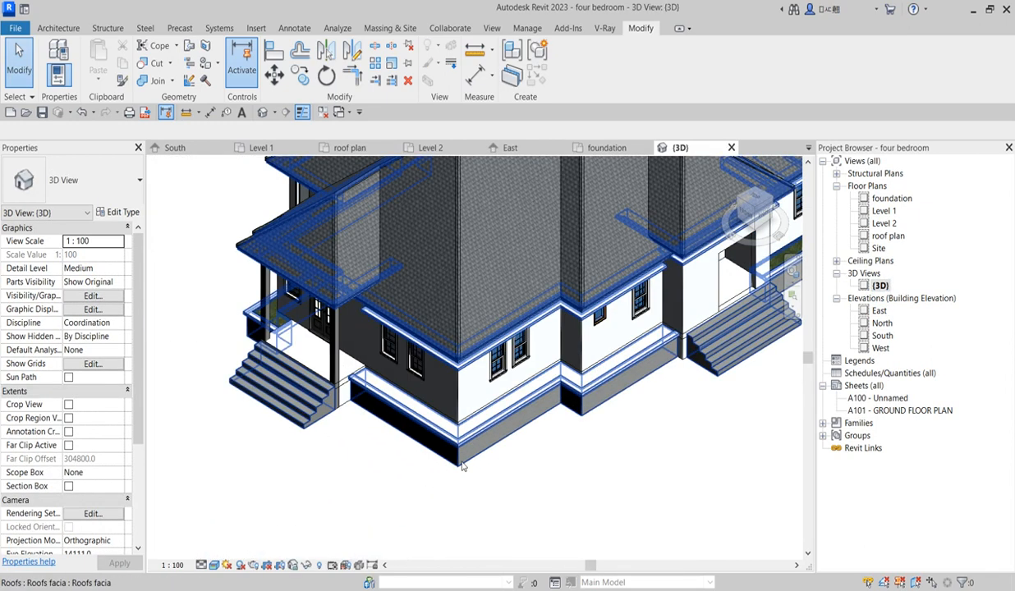
scroll(493, 457, "down", 3)
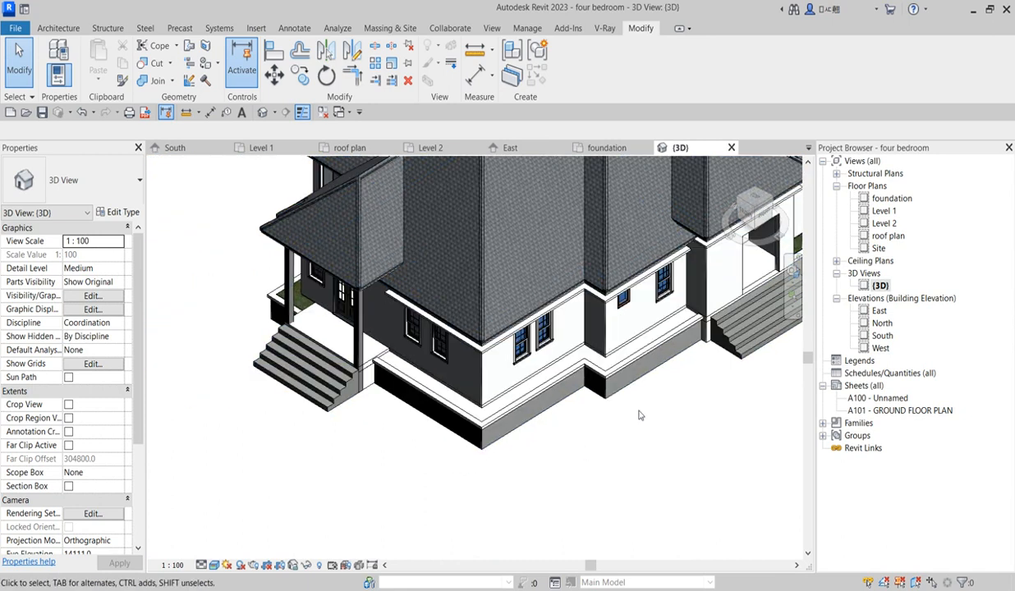
scroll(550, 490, "down", 4)
scroll(534, 268, "up", 2)
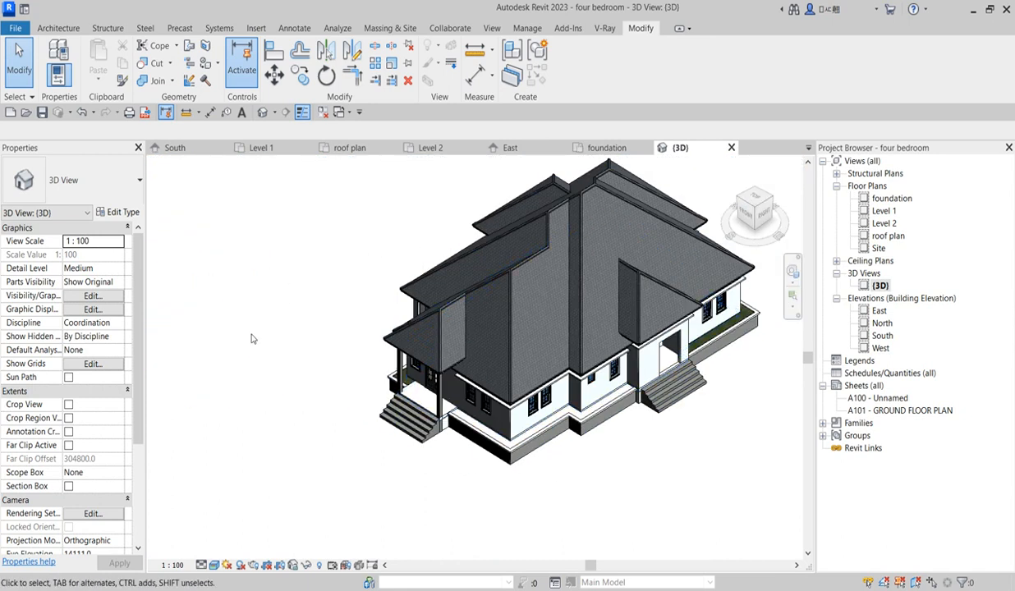